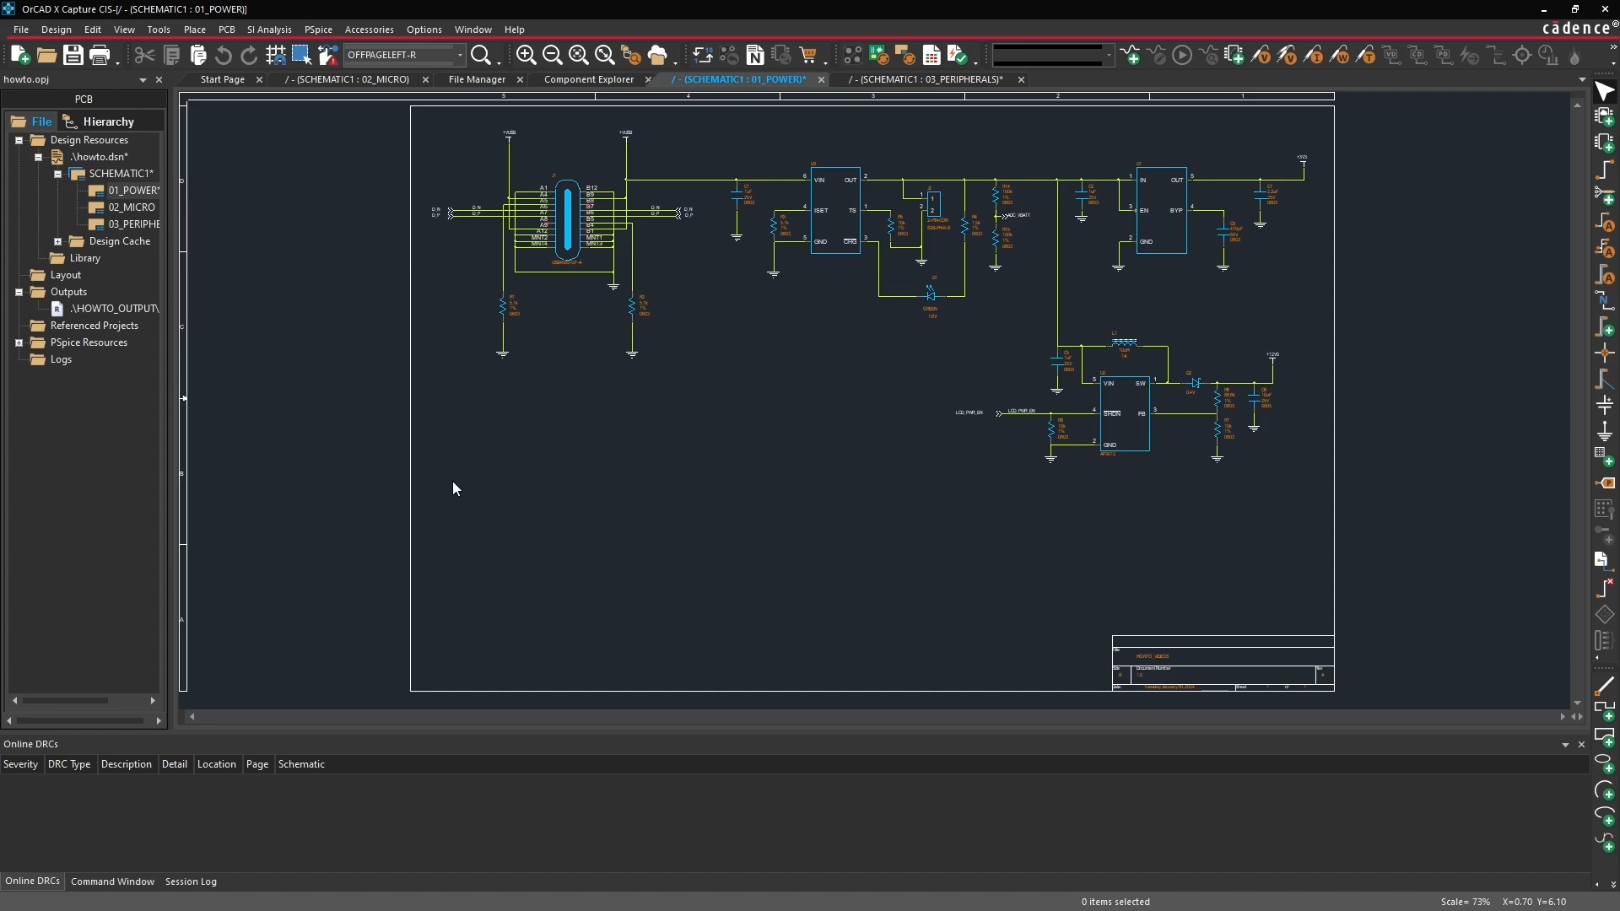
Step: Check the properties of the wire between connector pin B5 and R2, and those of resistor R2, on the 01_POWER page
drag(584, 388, 702, 229)
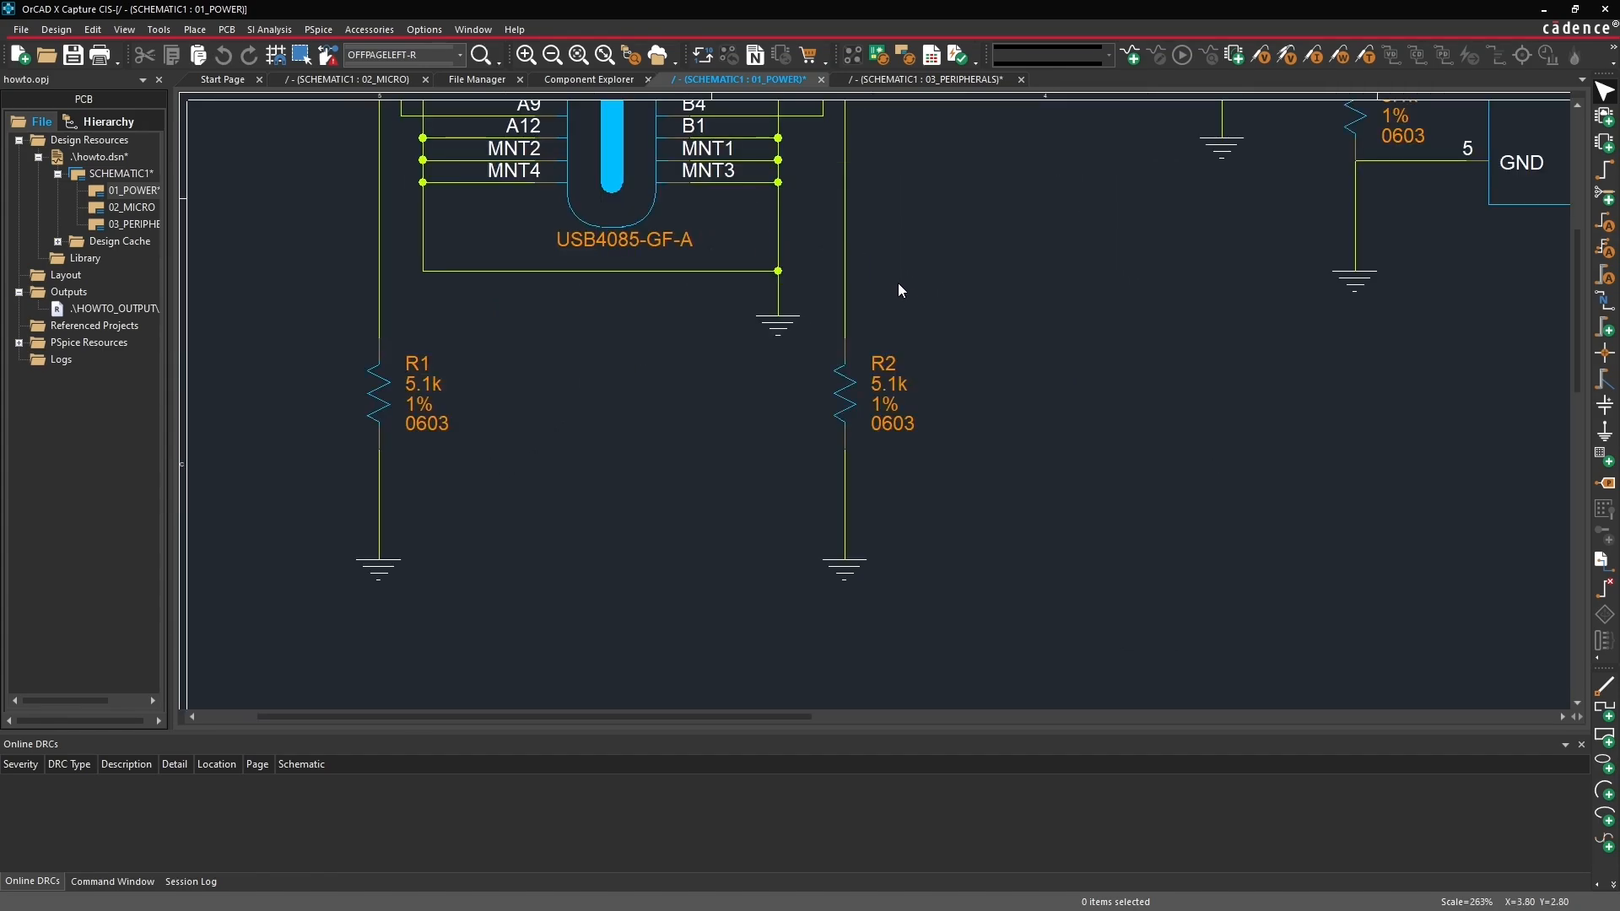
middle_drag(897, 290, 982, 229)
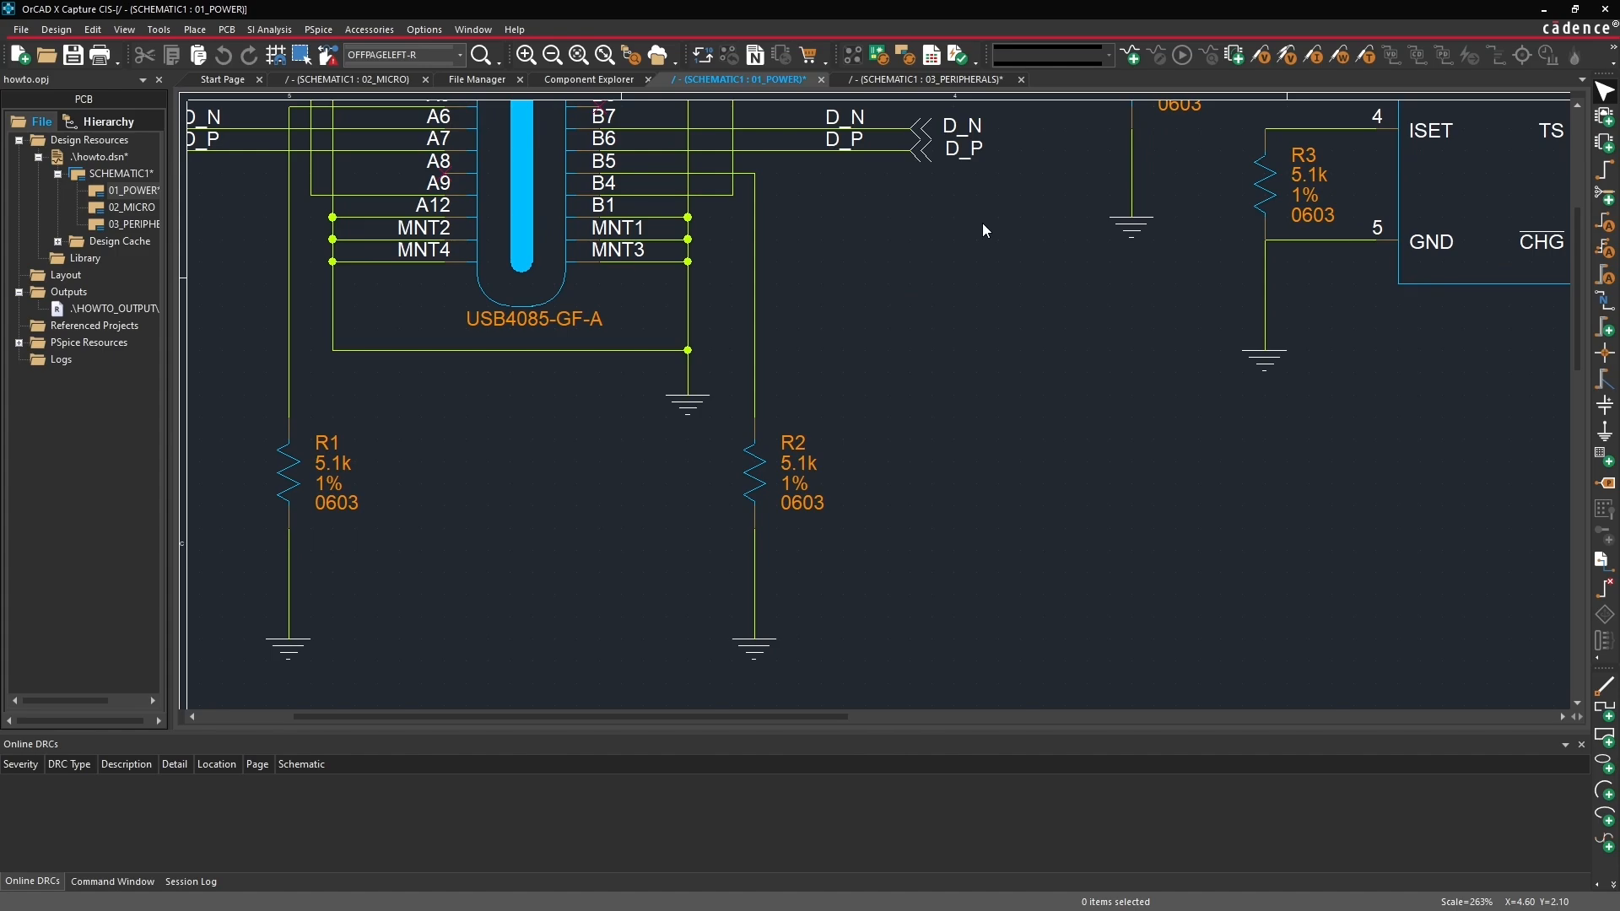
click(756, 333)
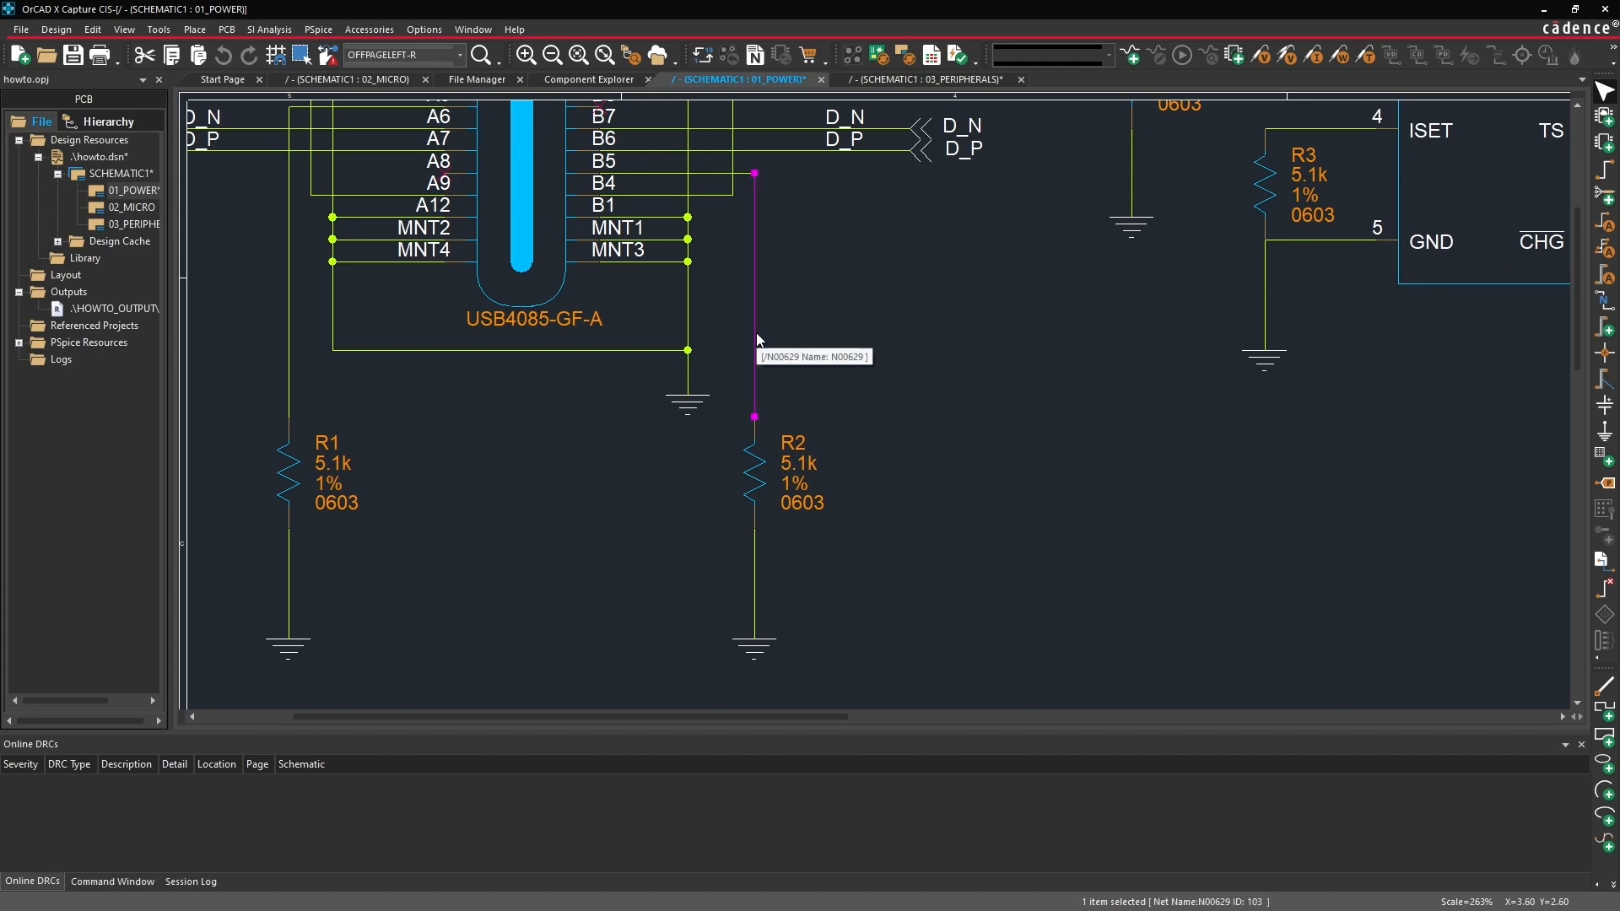
right_click(756, 332)
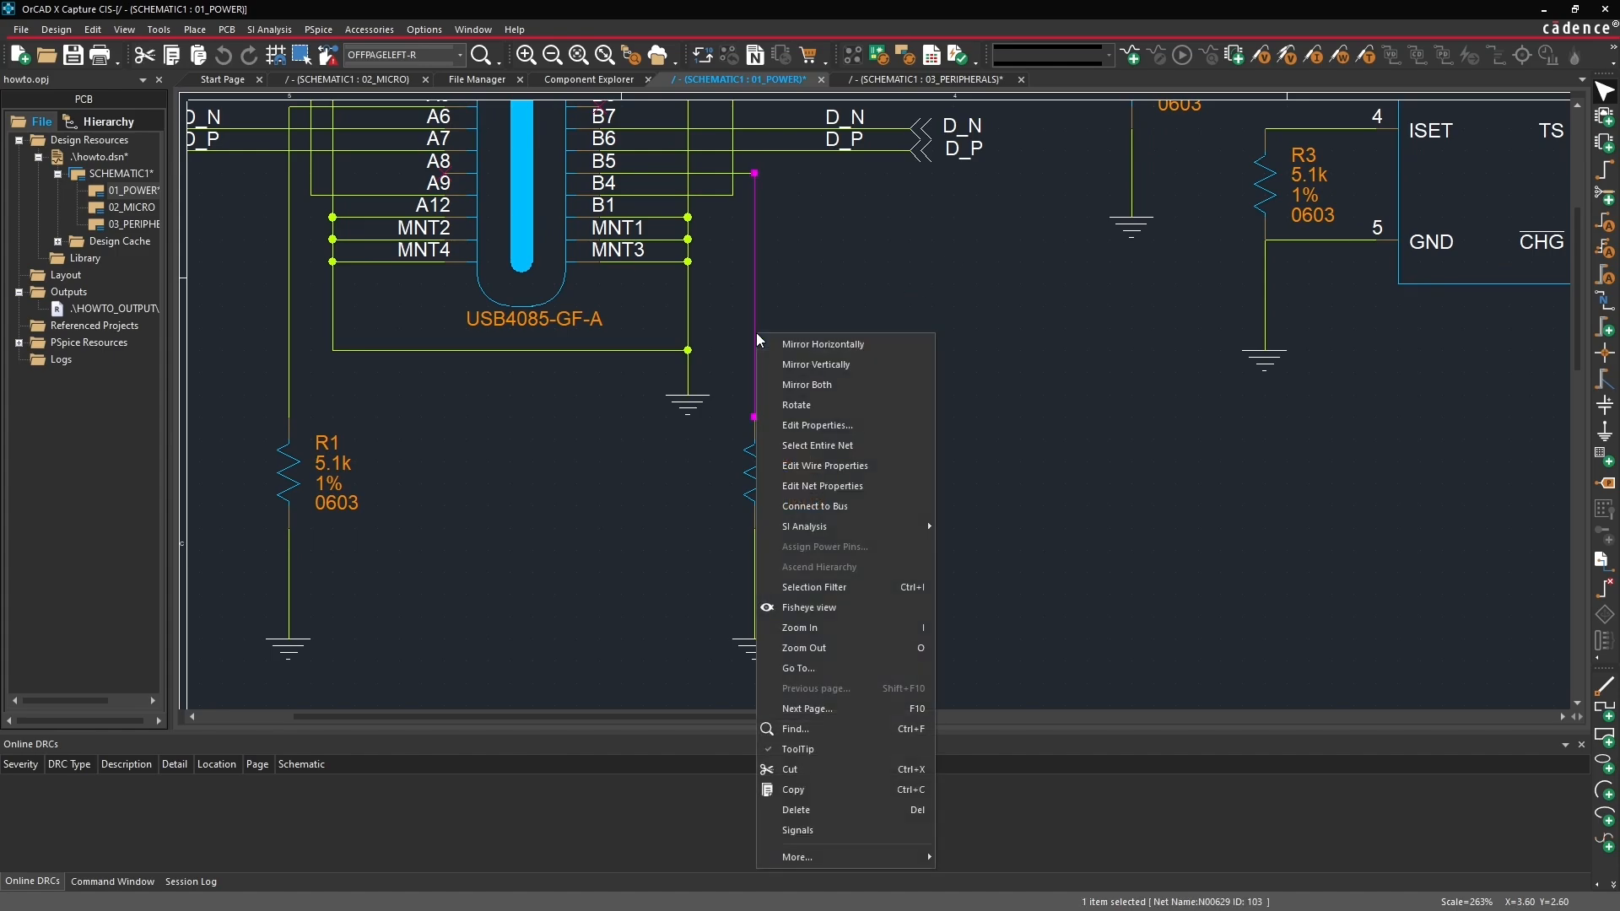
click(818, 425)
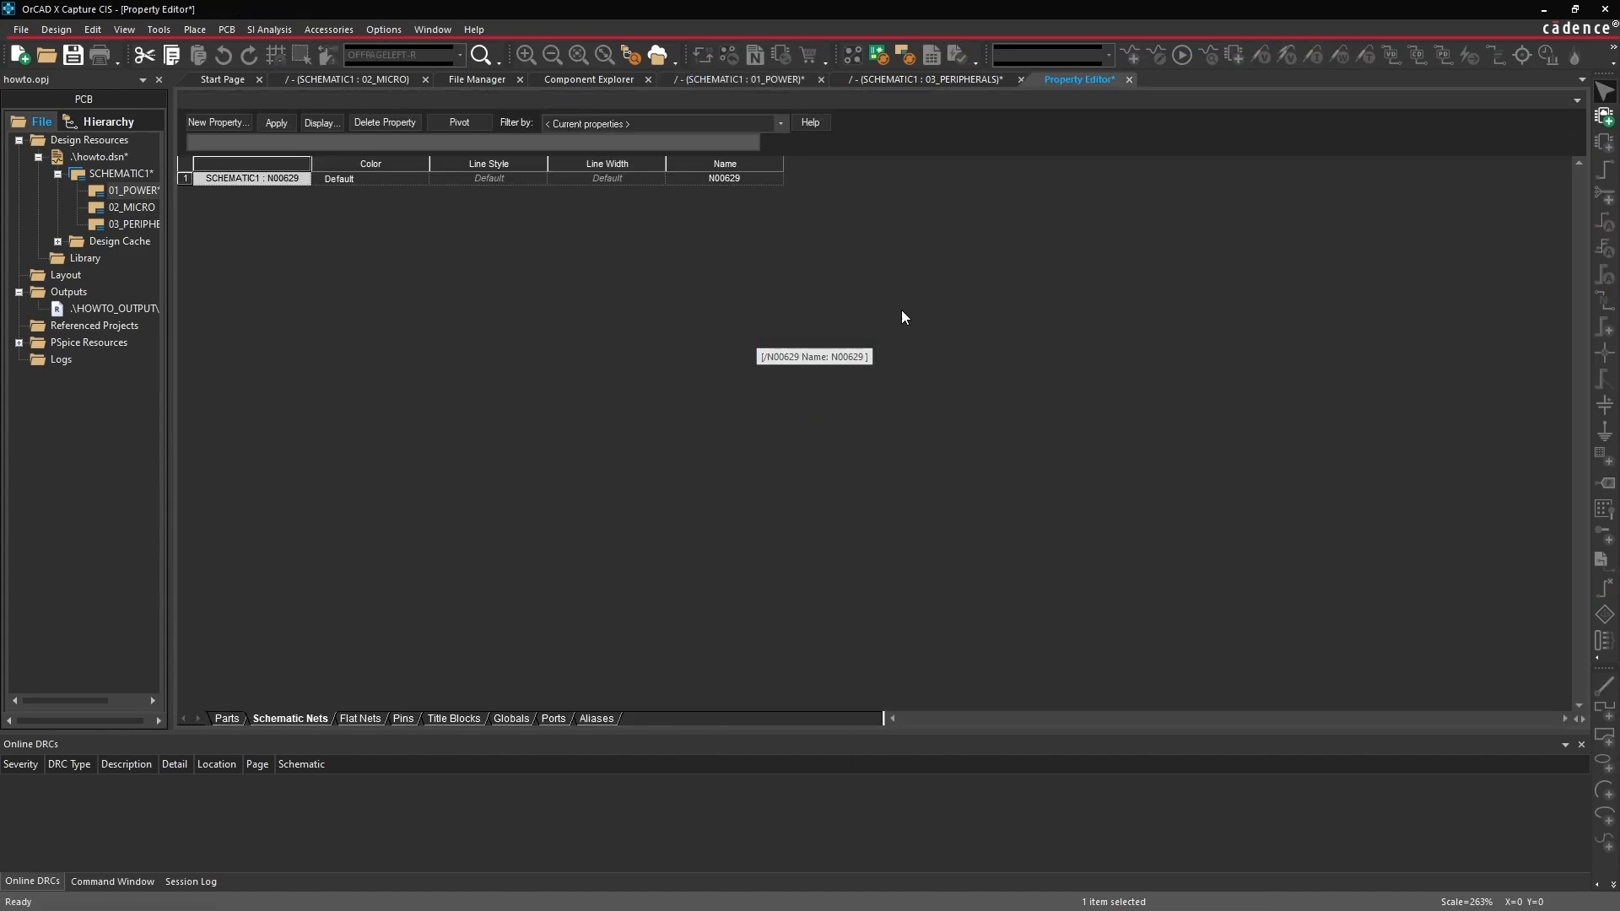
click(1129, 79)
double_click(766, 456)
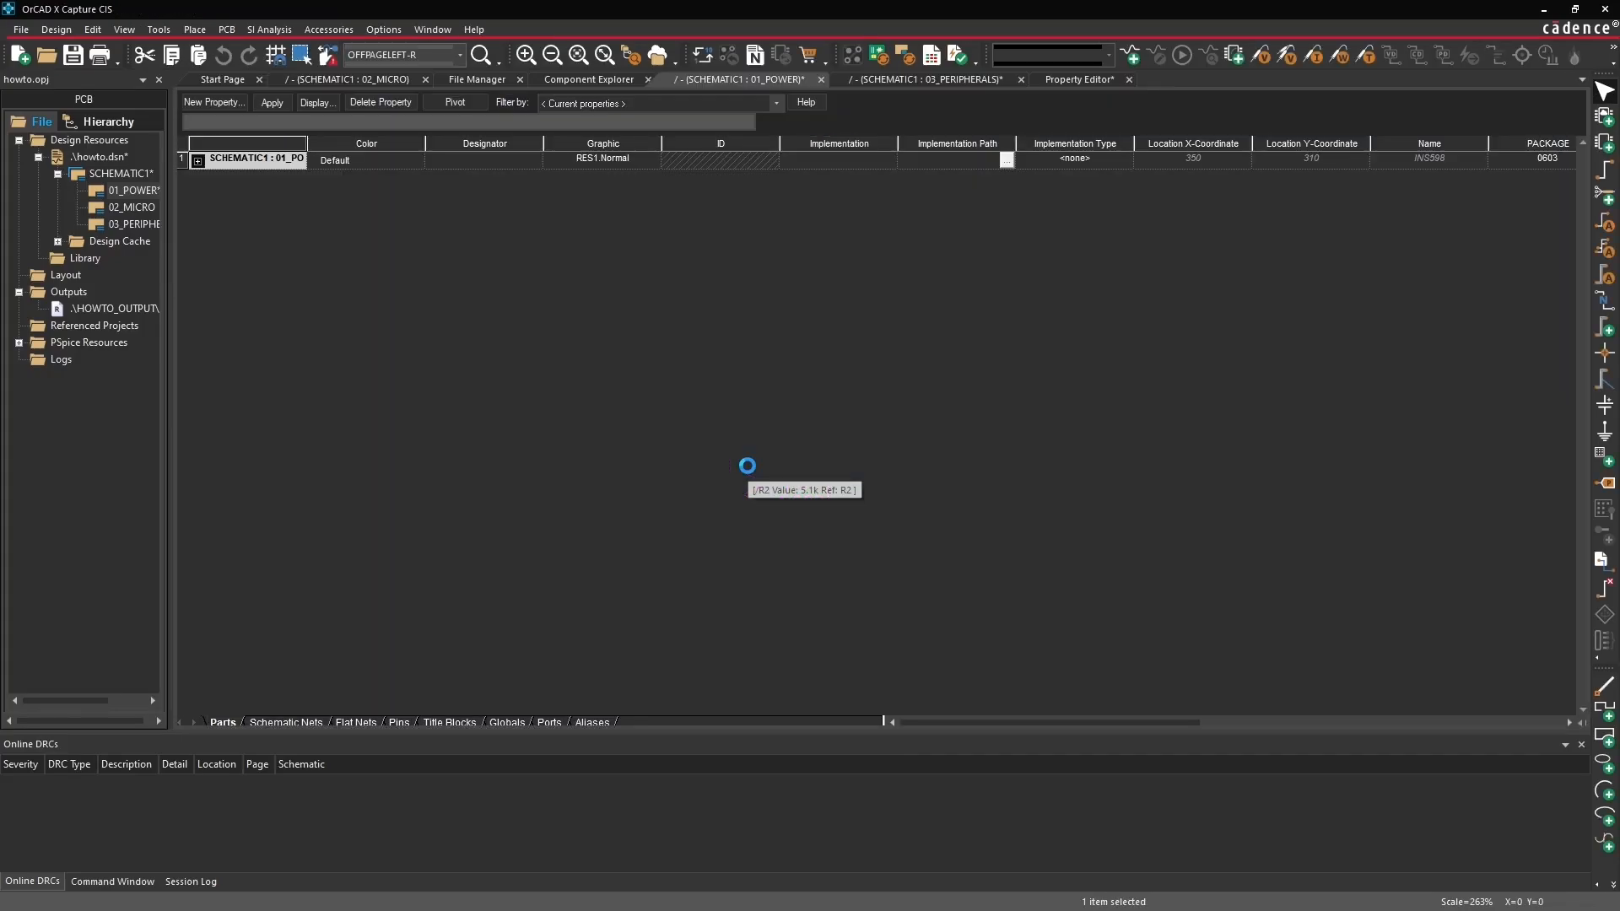
click(1128, 79)
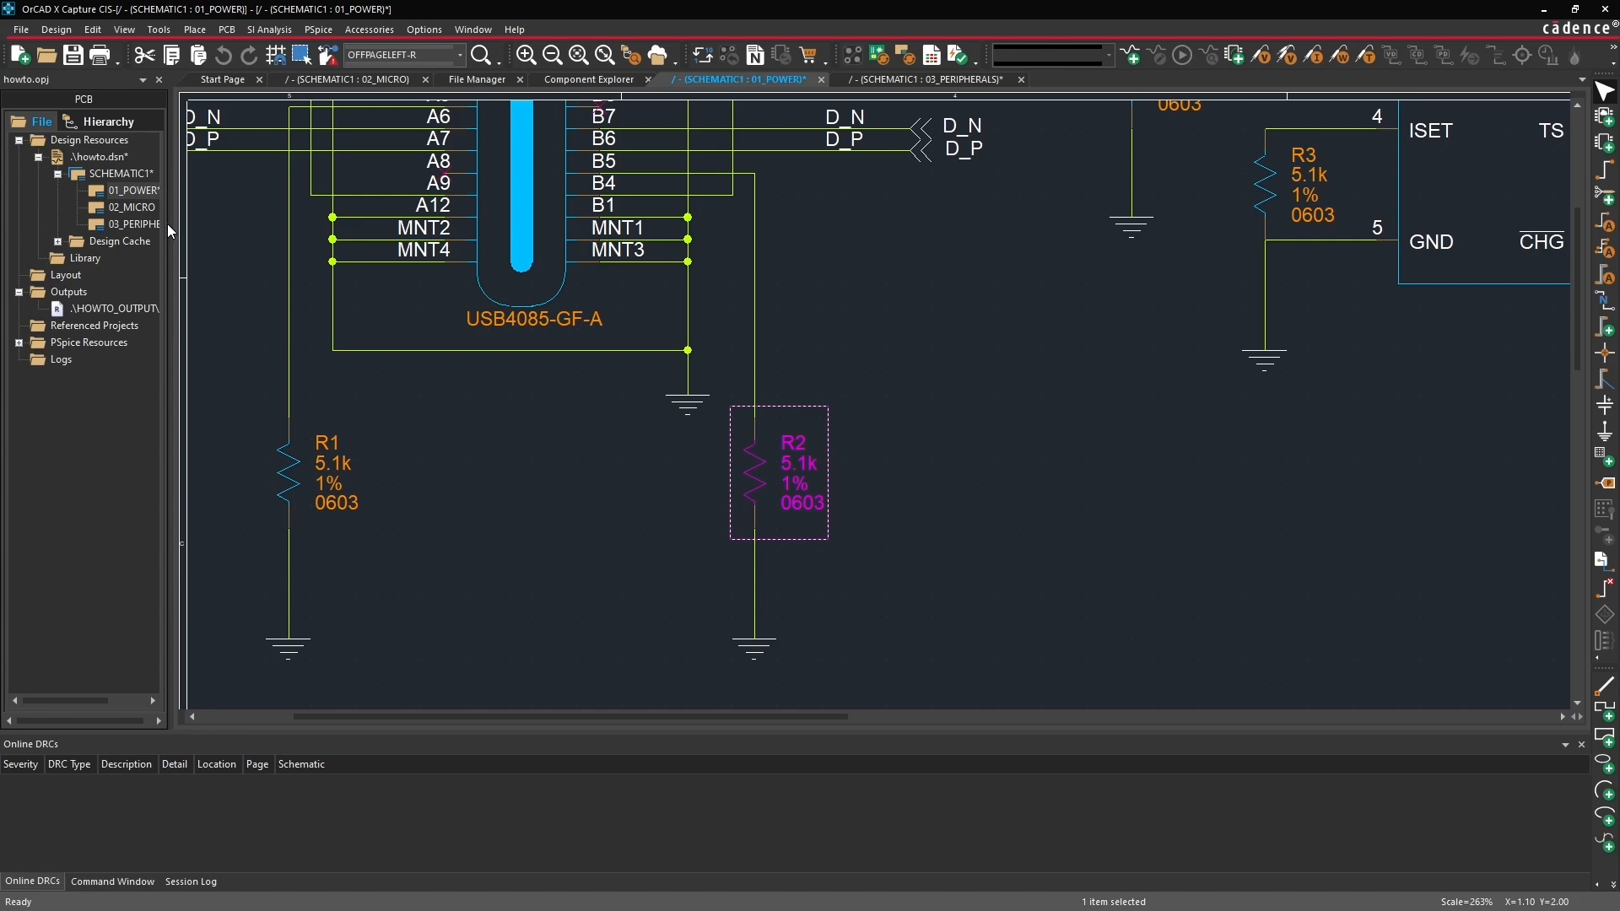
Step: Open the object properties for the whole SCHEMATIC1 folder and review the part properties across all pages
drag(167, 224, 202, 215)
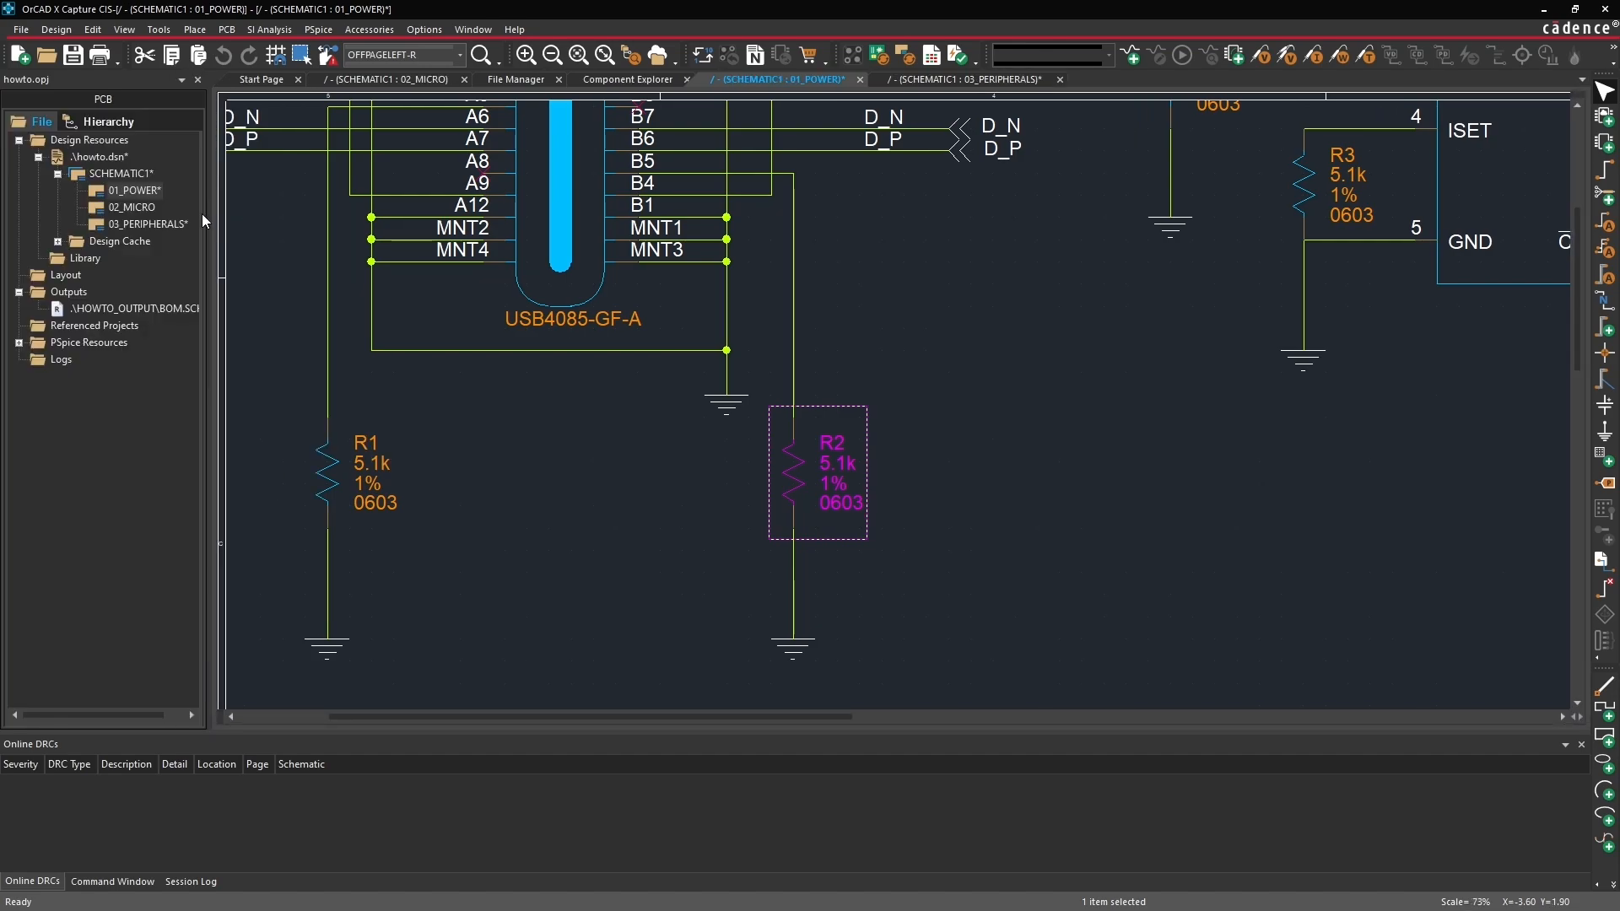
right_click(158, 175)
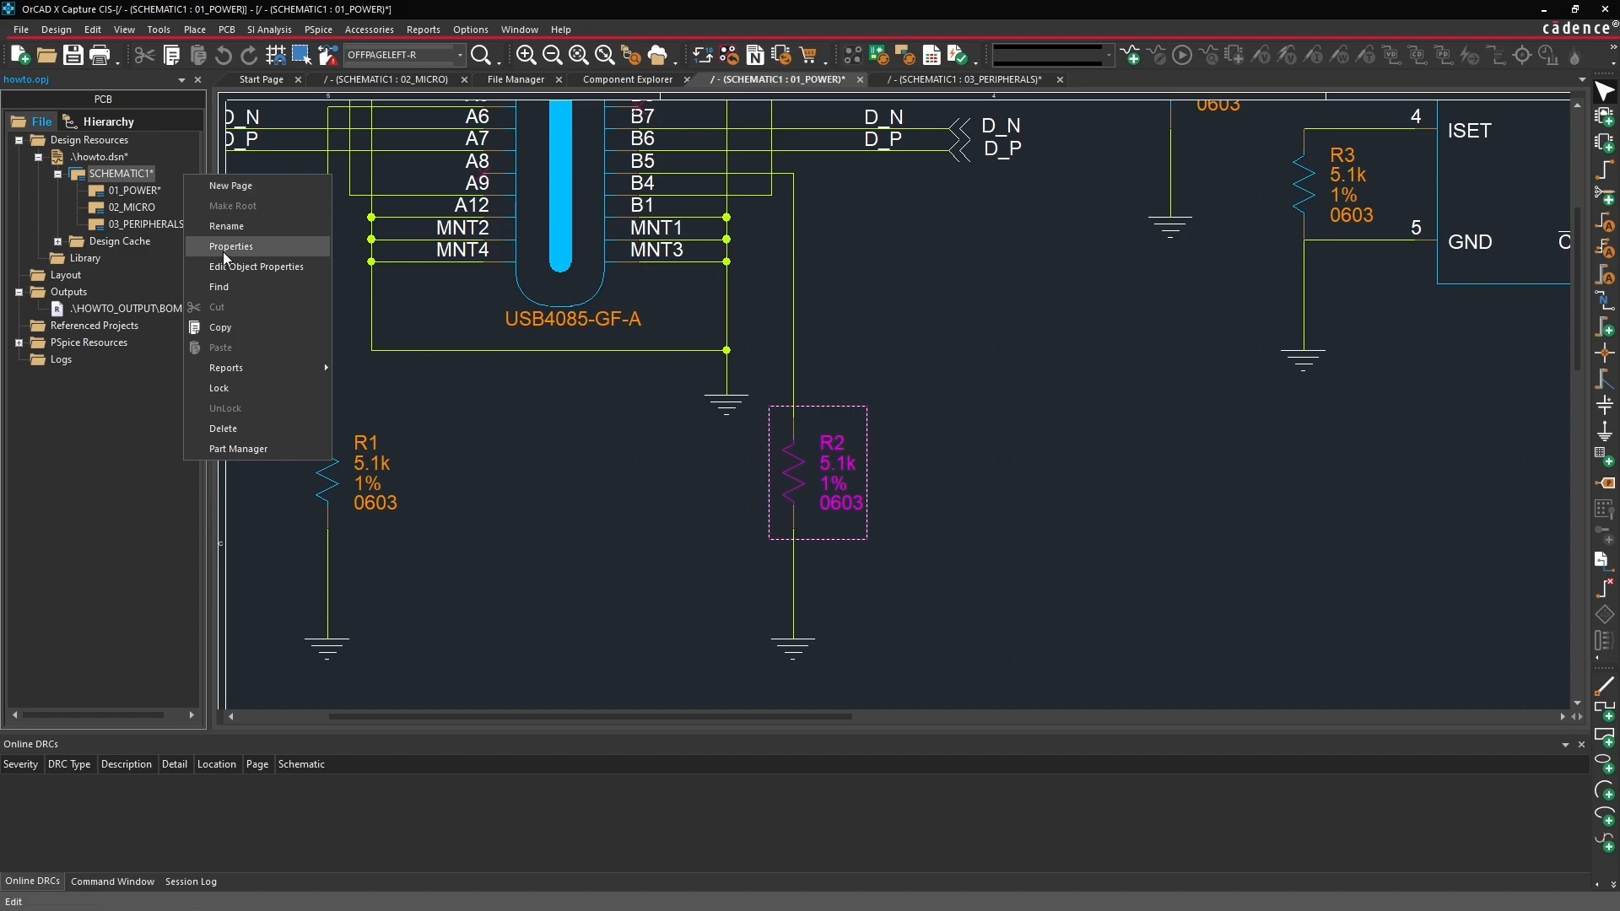
click(230, 269)
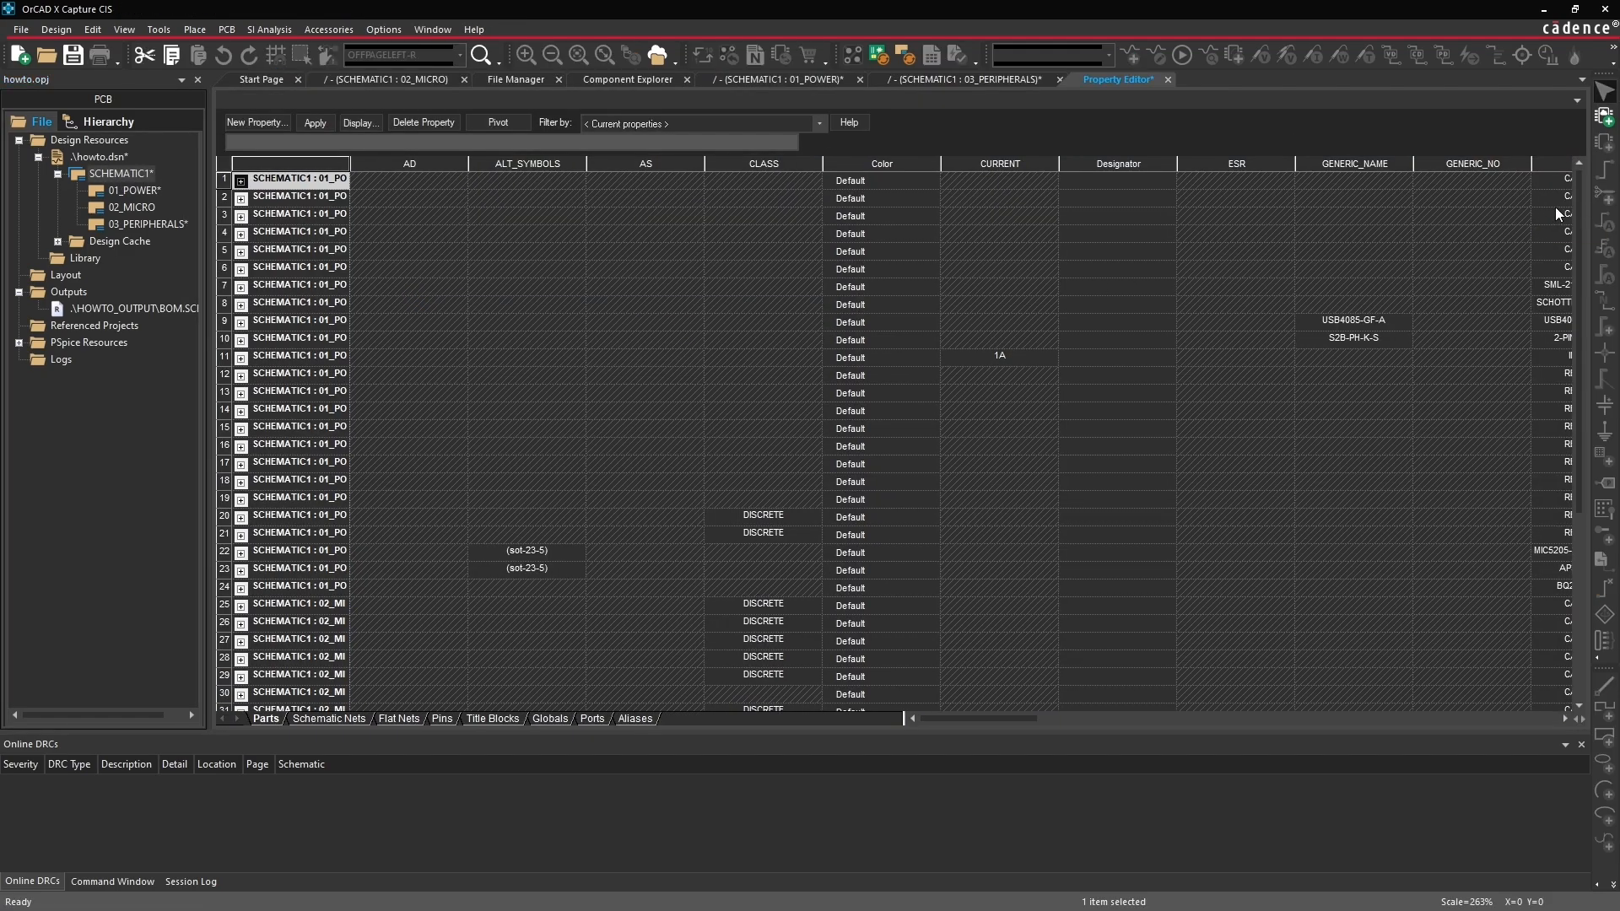
scroll(1574, 262, down, 3)
drag(1574, 255, 1567, 381)
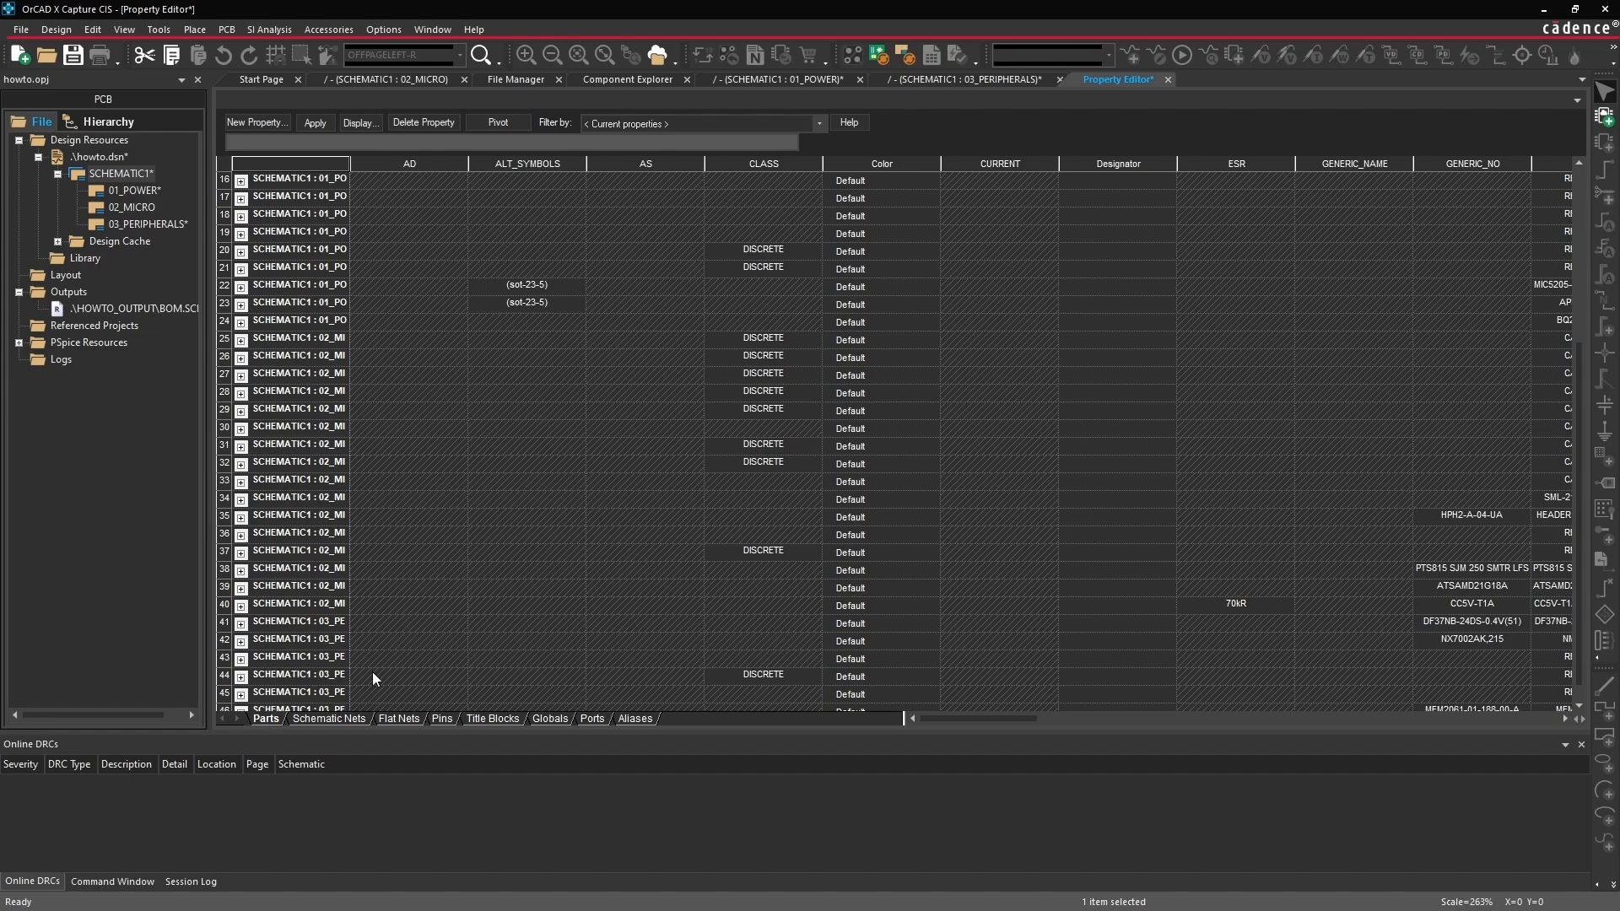
drag(928, 719, 1442, 707)
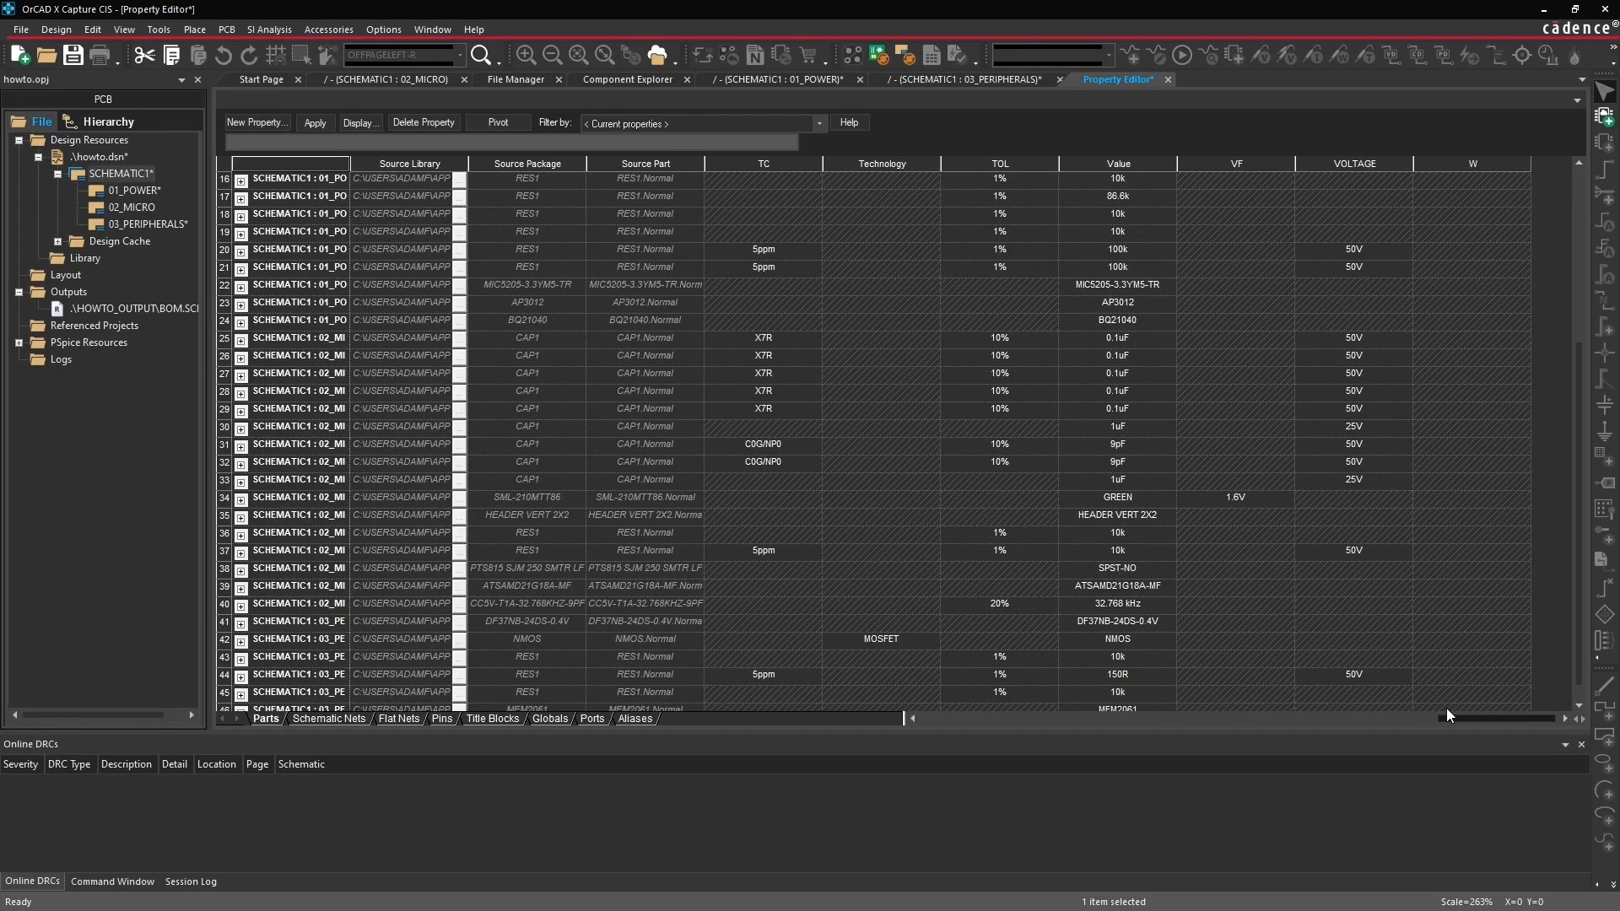
drag(1446, 707, 920, 720)
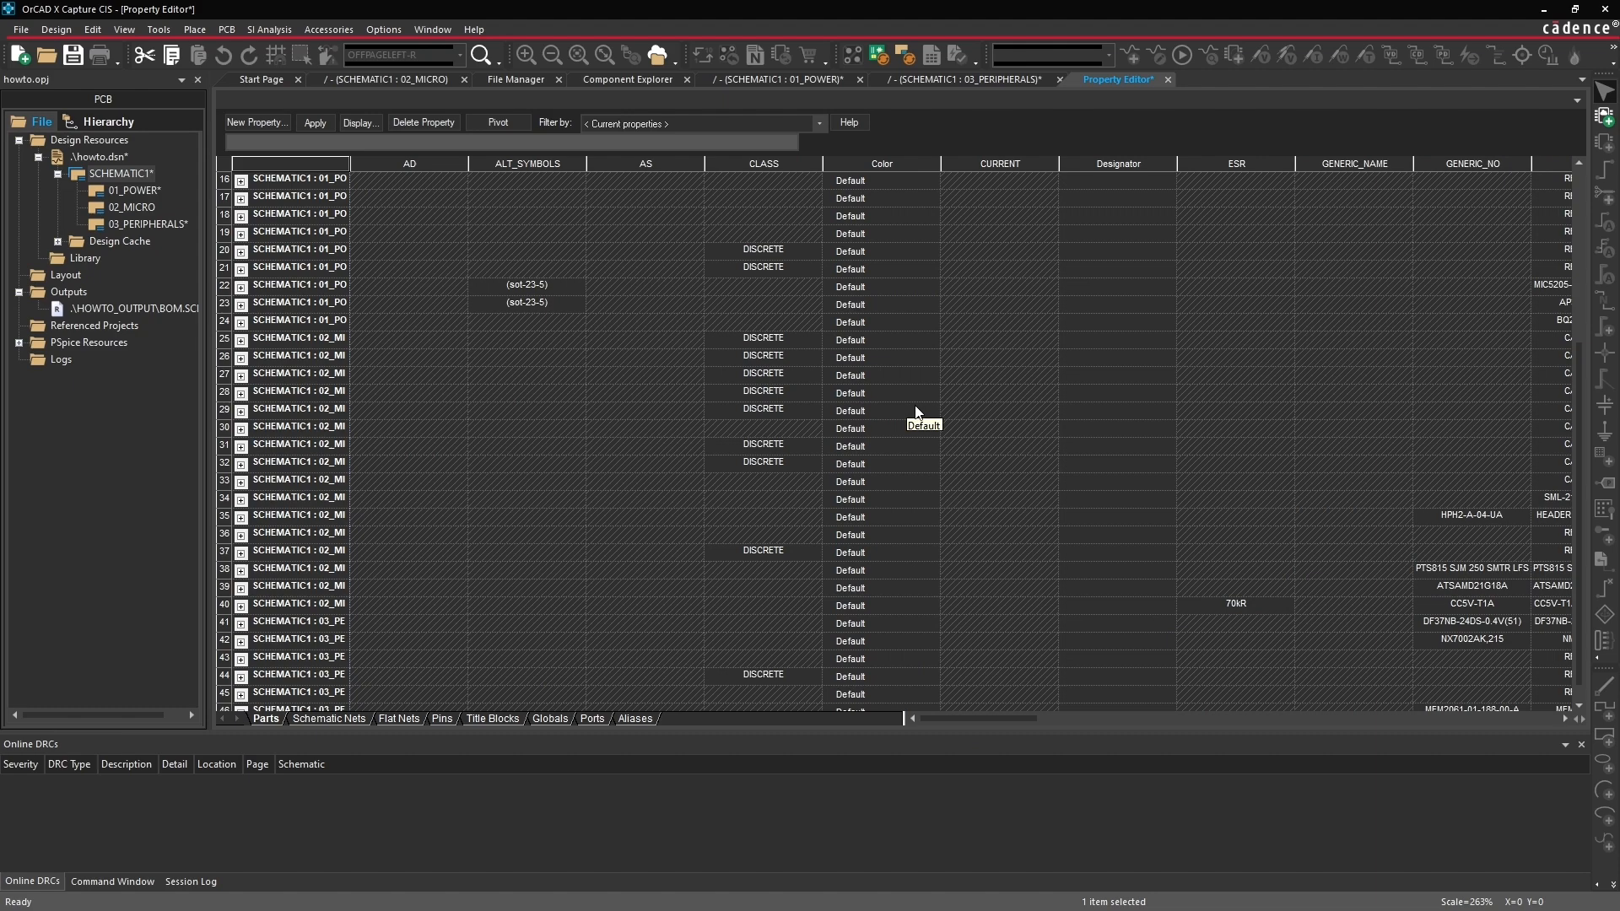
scroll(918, 413, down, 1)
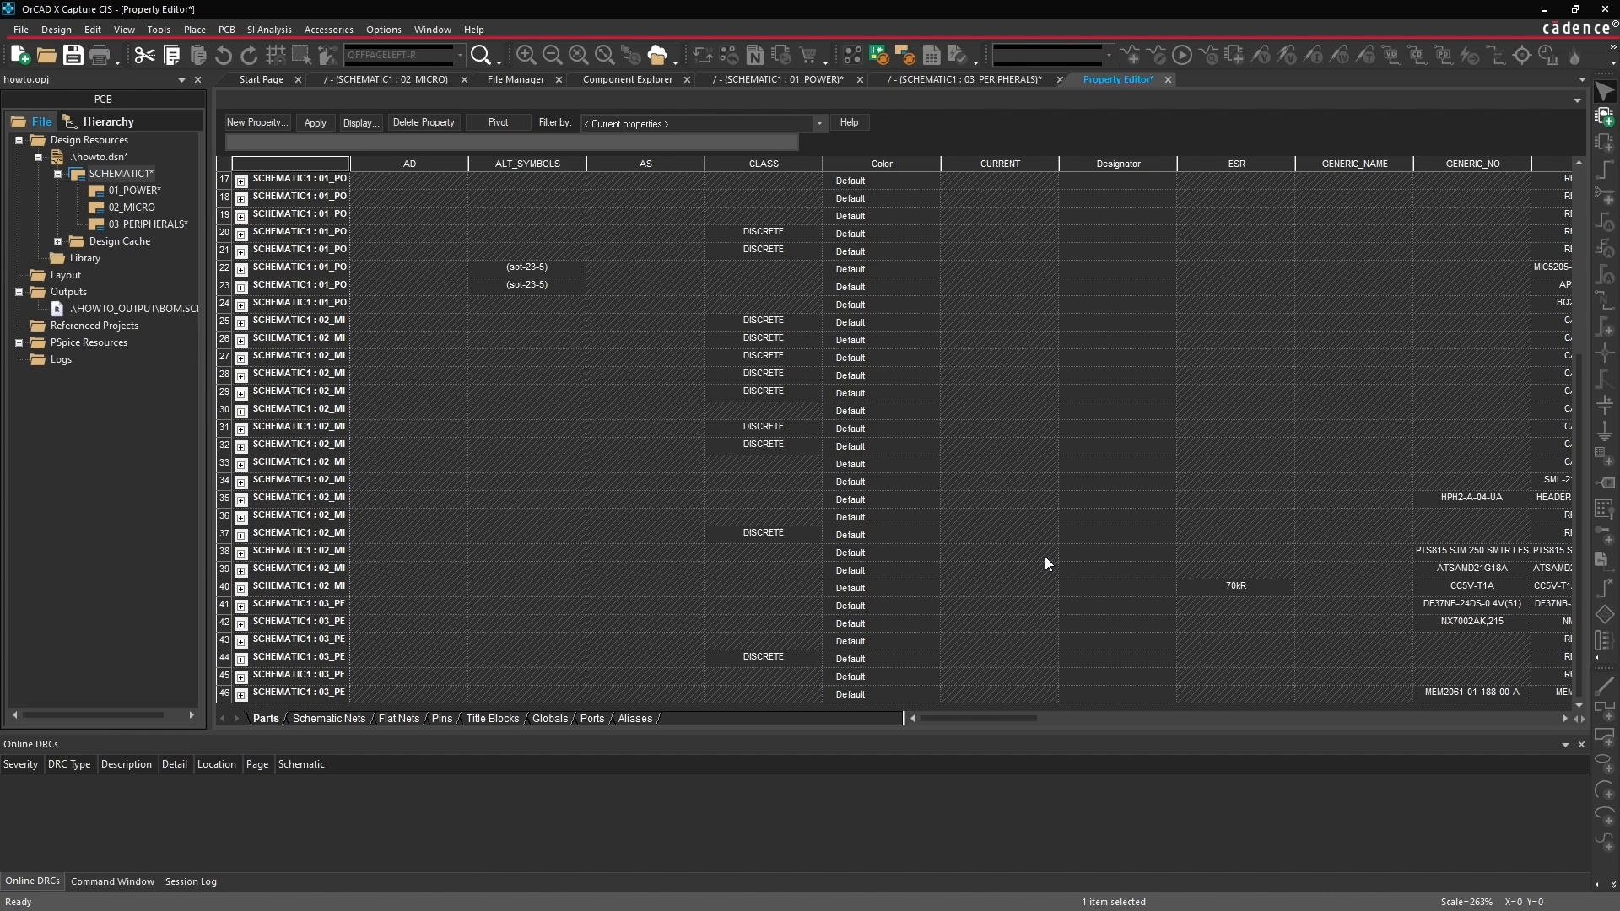
Step: Open the MAX_TEMPERATURE values of part rows 25 to 29 for group editing and cancel without changing them
drag(1036, 719, 1262, 716)
drag(1041, 327, 1043, 394)
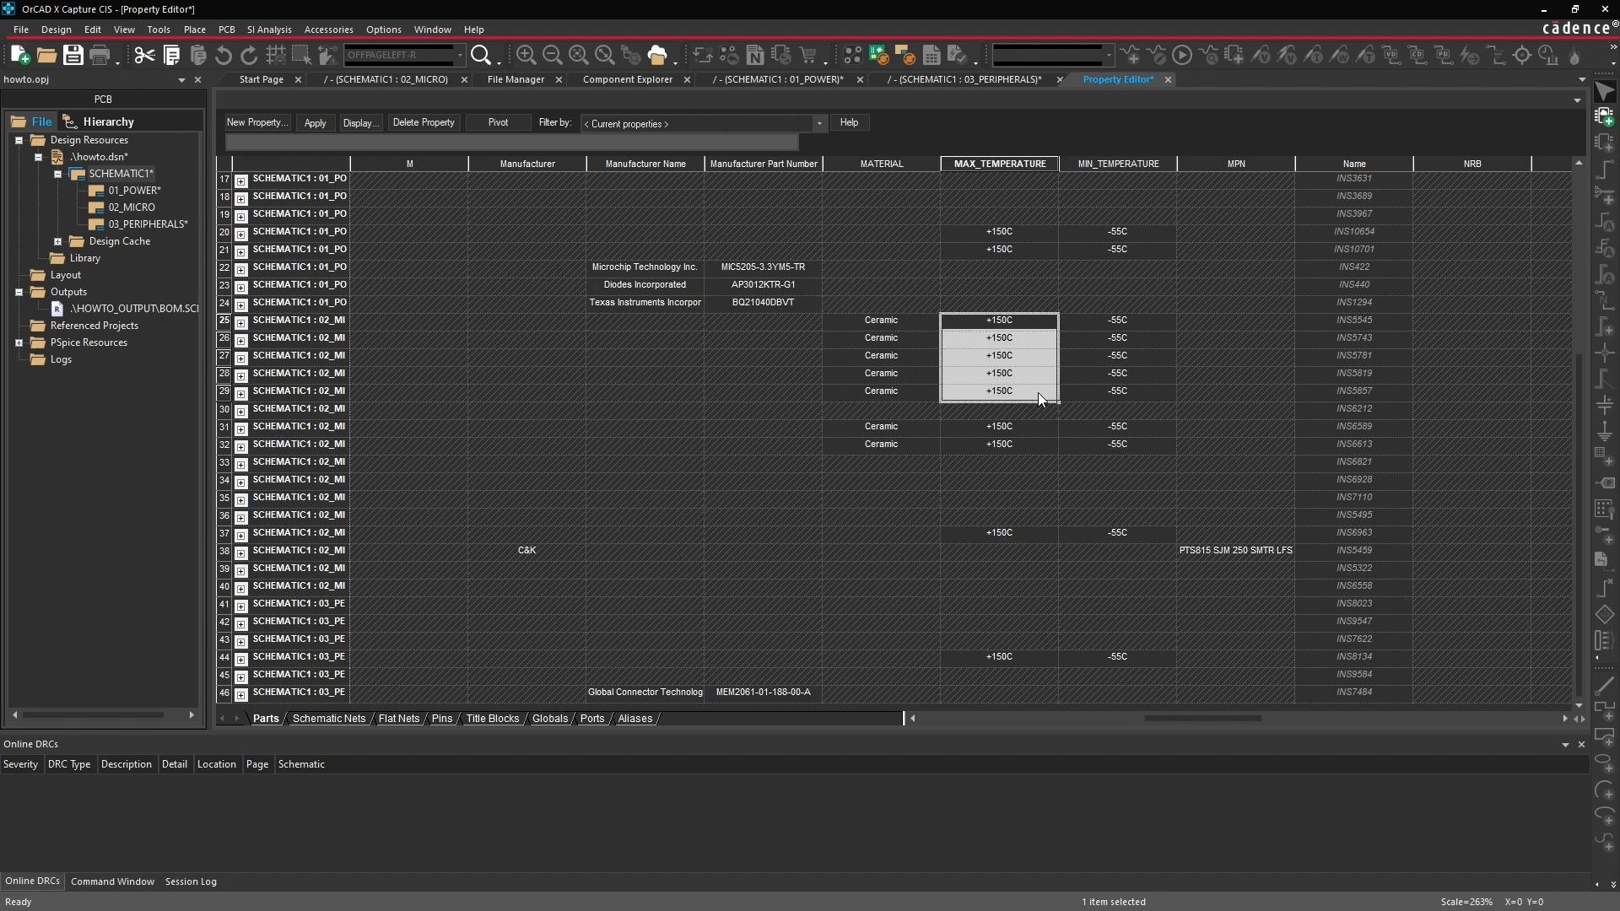
right_click(1036, 389)
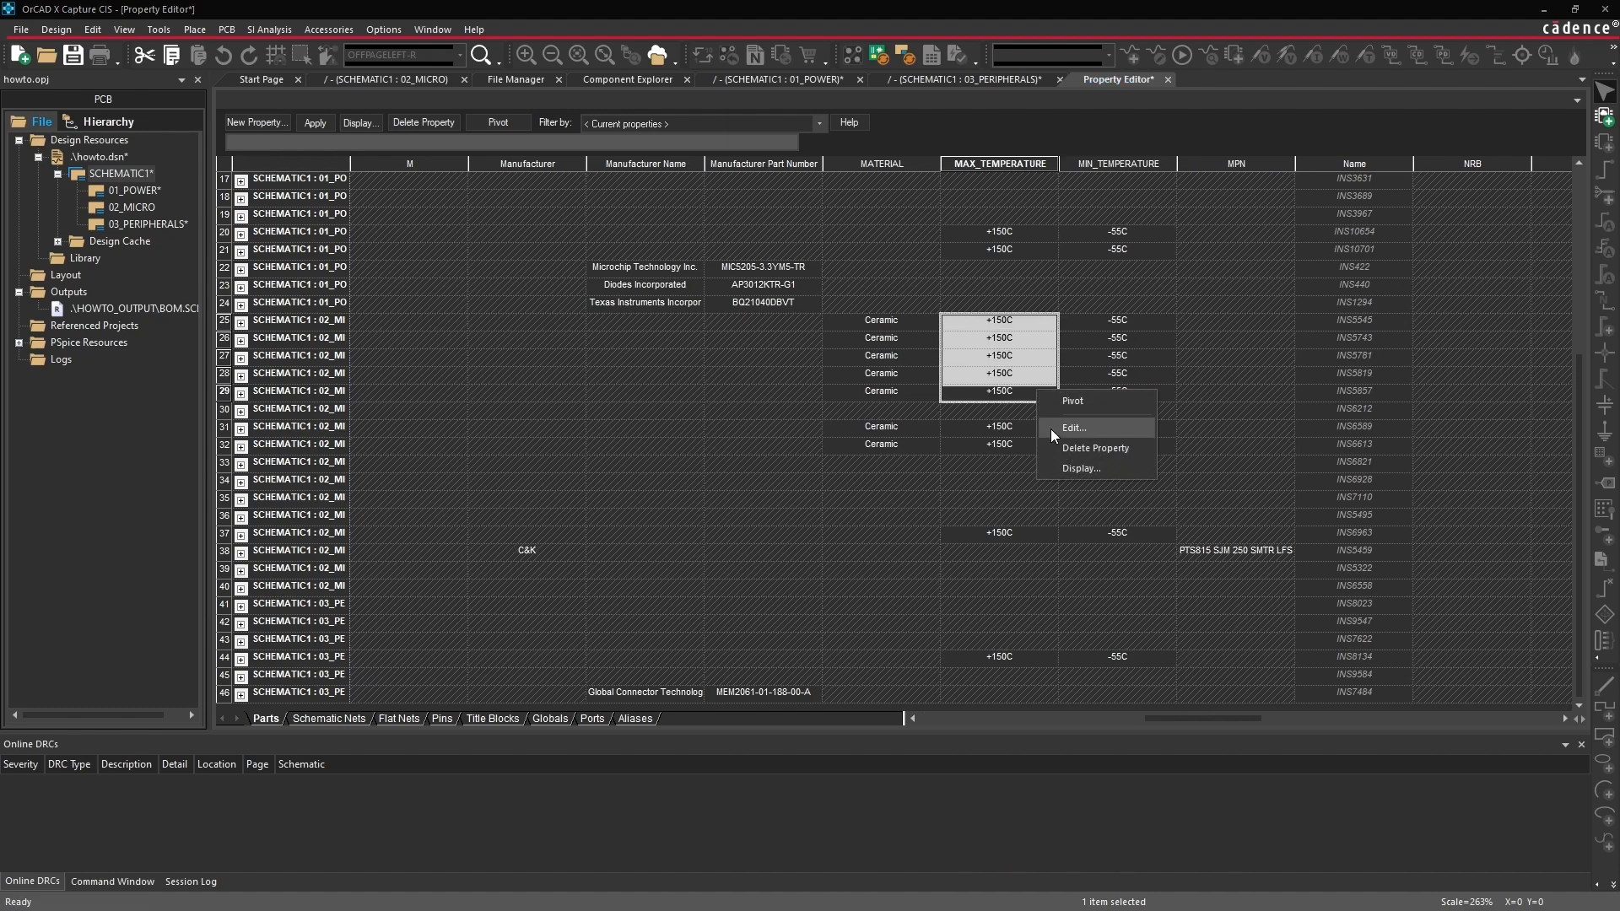
click(1051, 428)
click(987, 507)
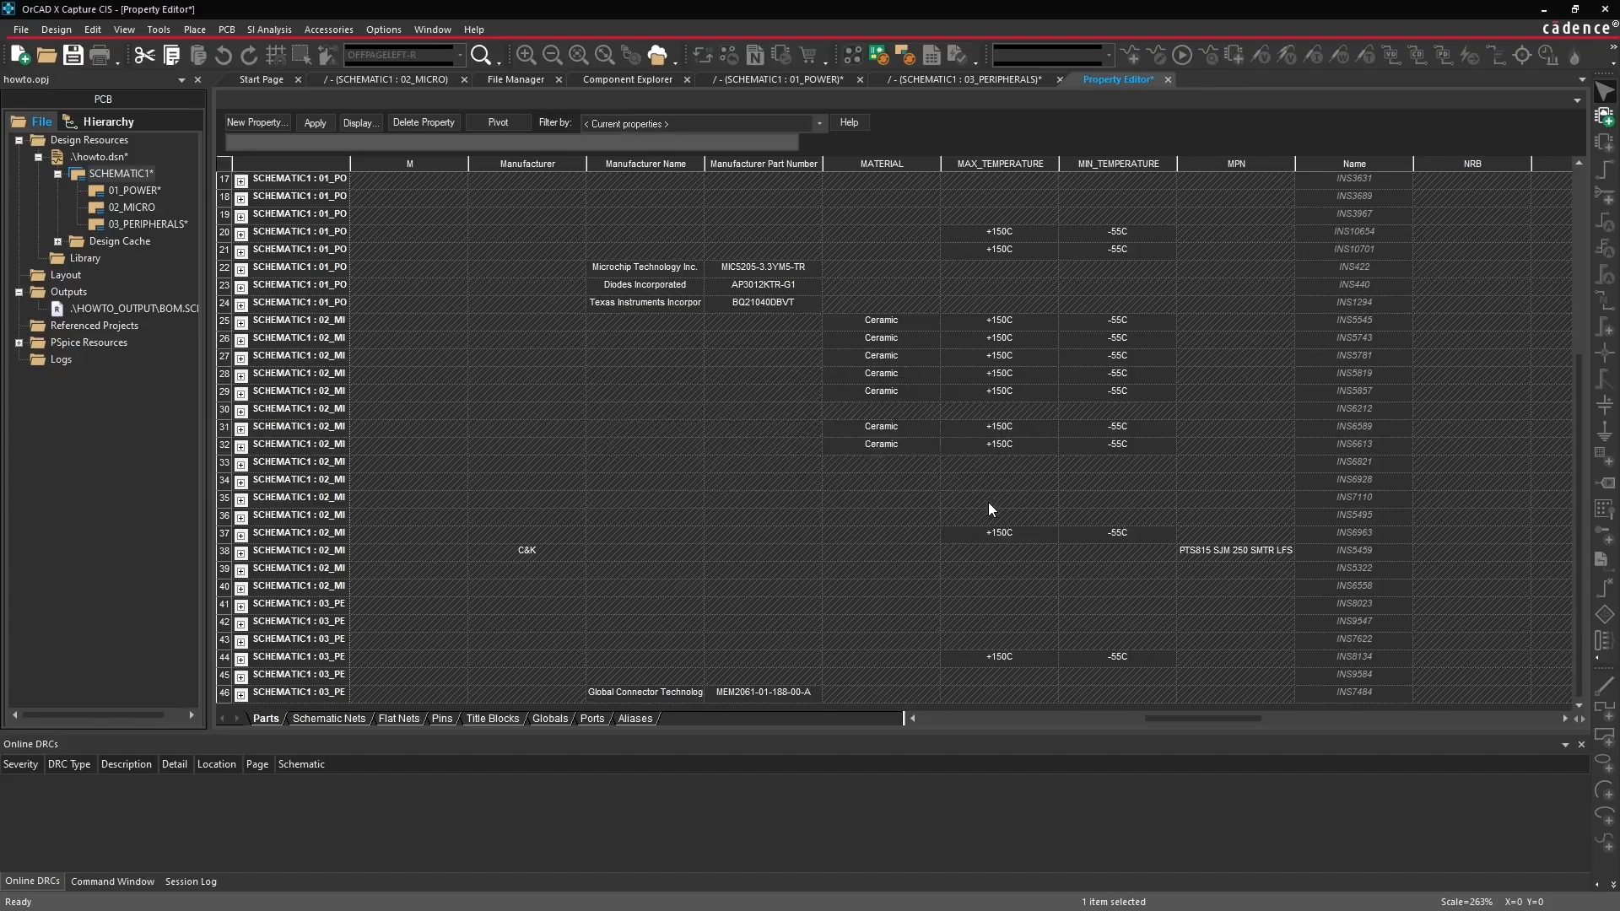
drag(1171, 717, 934, 722)
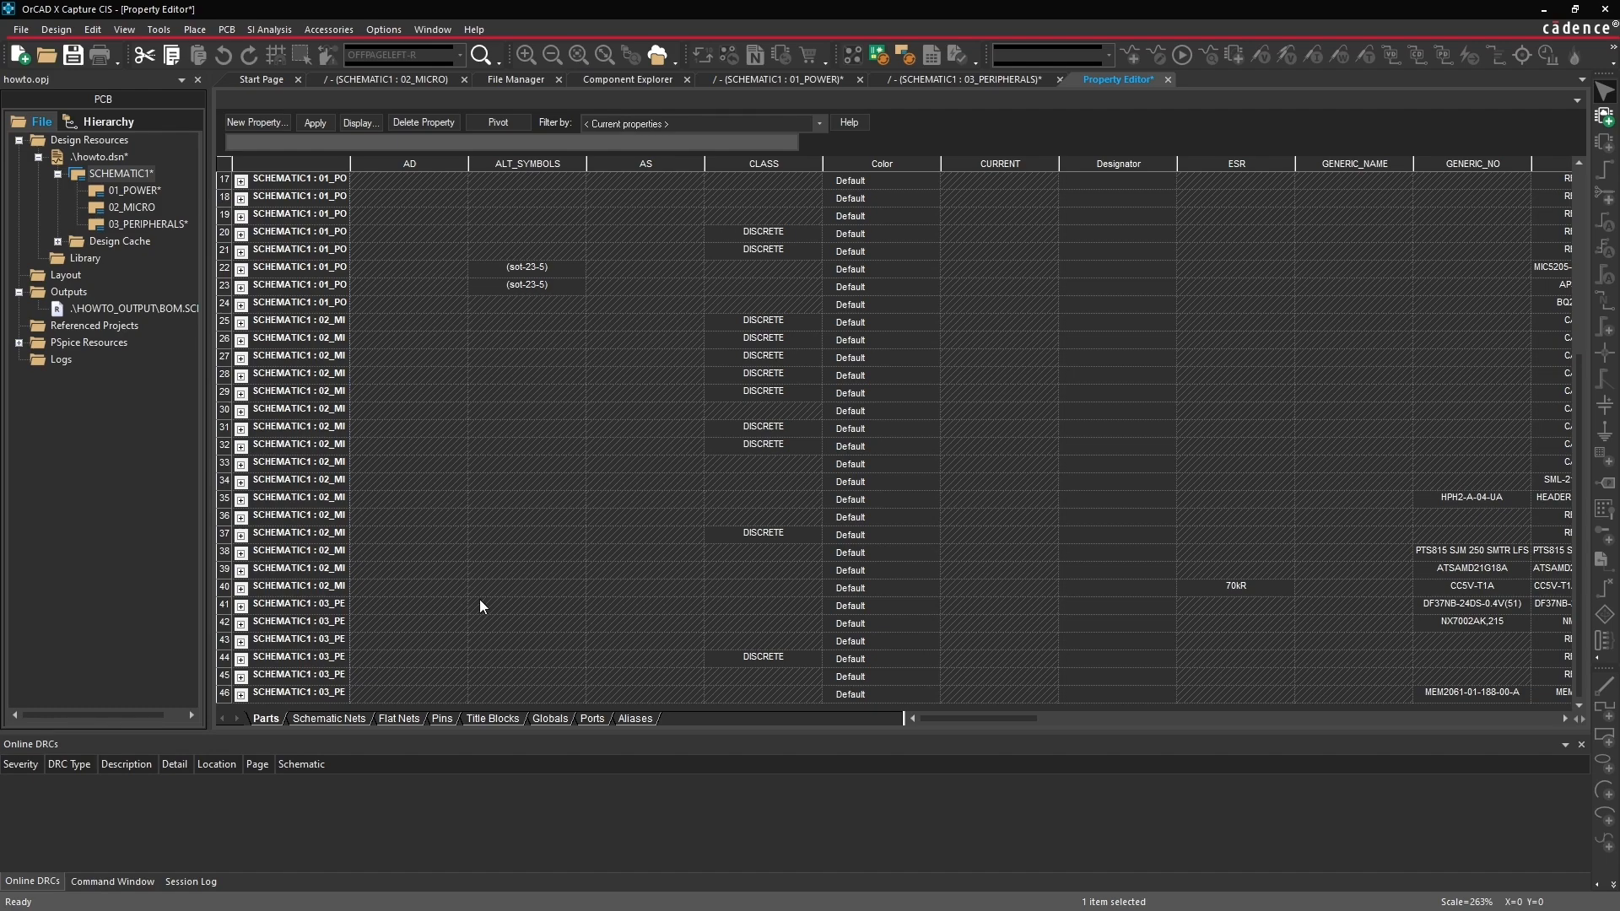
Step: List the properties of all schematic nets and check the names of the nets from N00622 to N08879
click(340, 719)
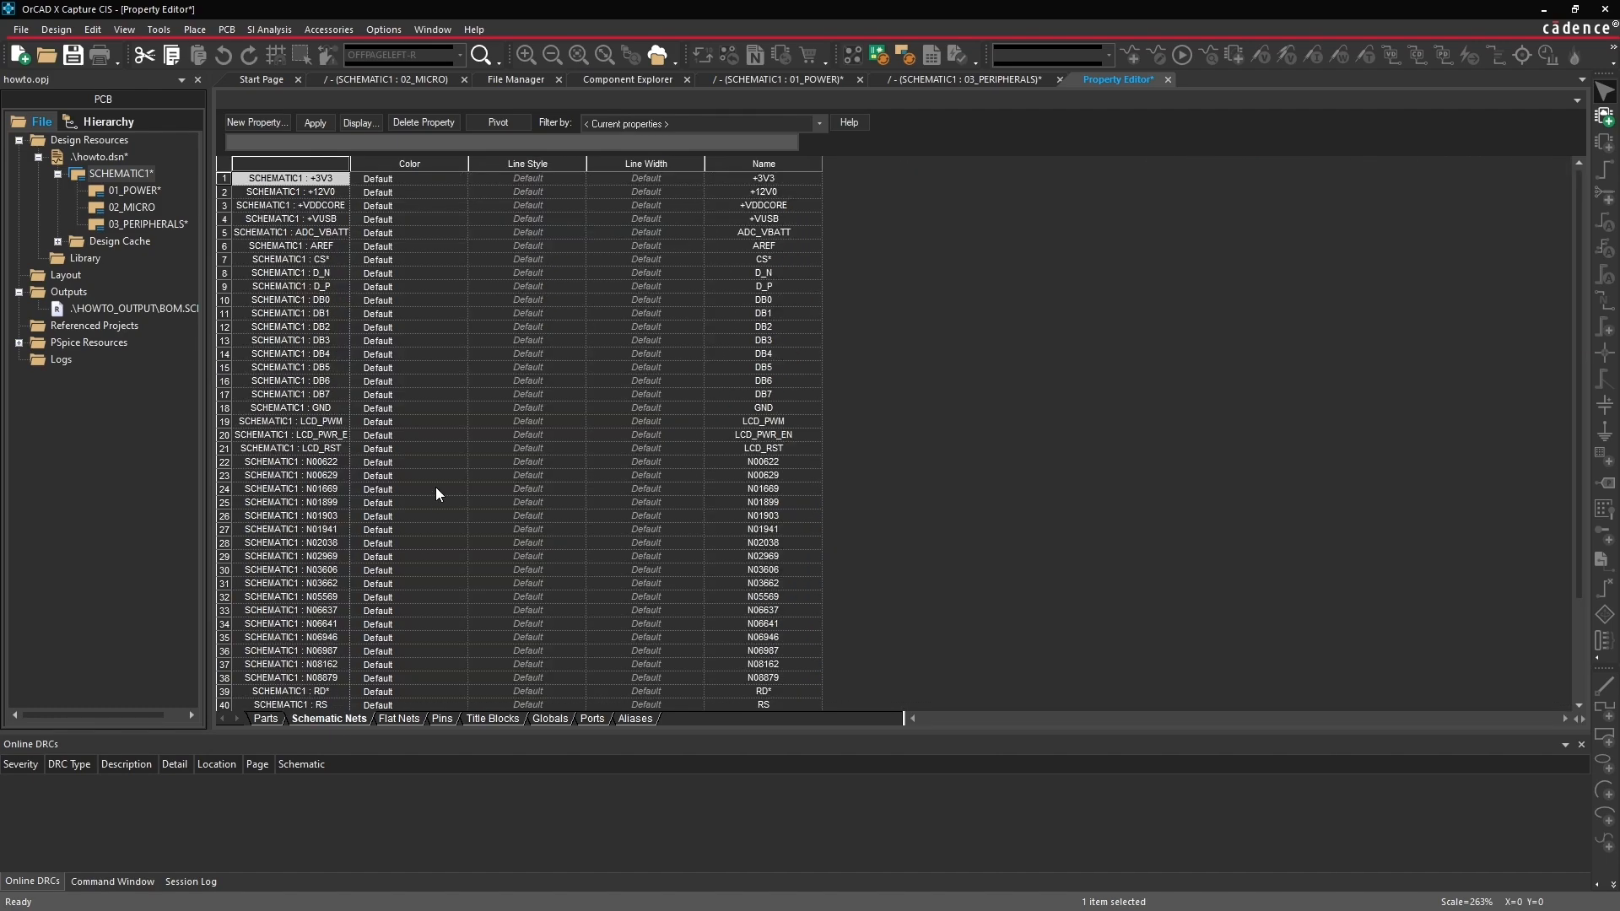
scroll(462, 540, up, 3)
drag(780, 463, 795, 673)
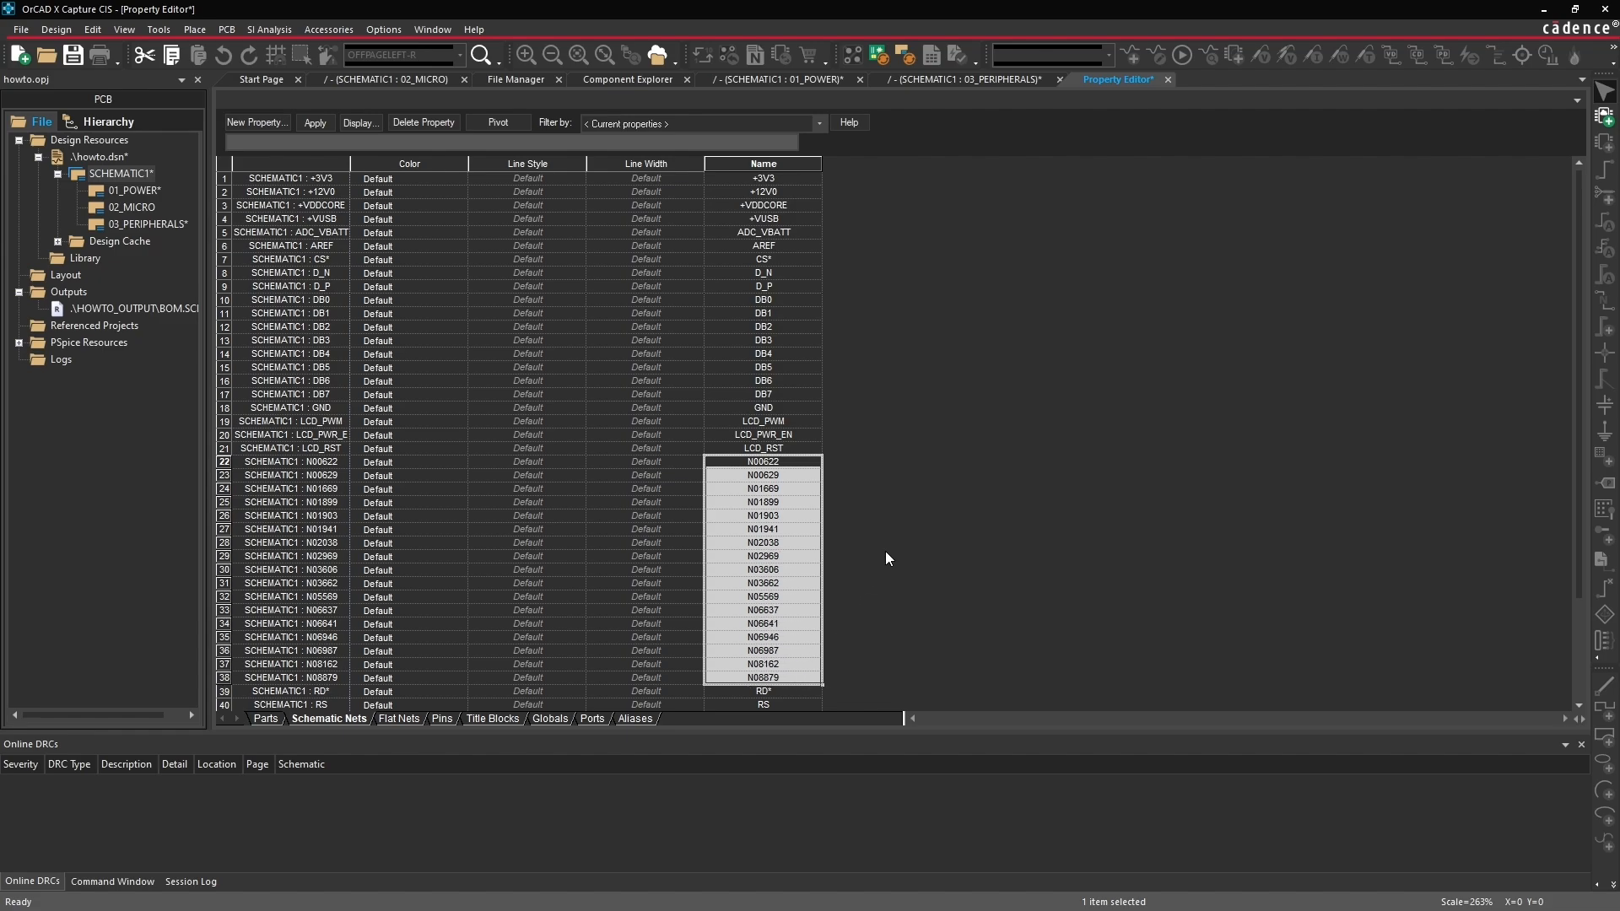
click(781, 486)
click(782, 477)
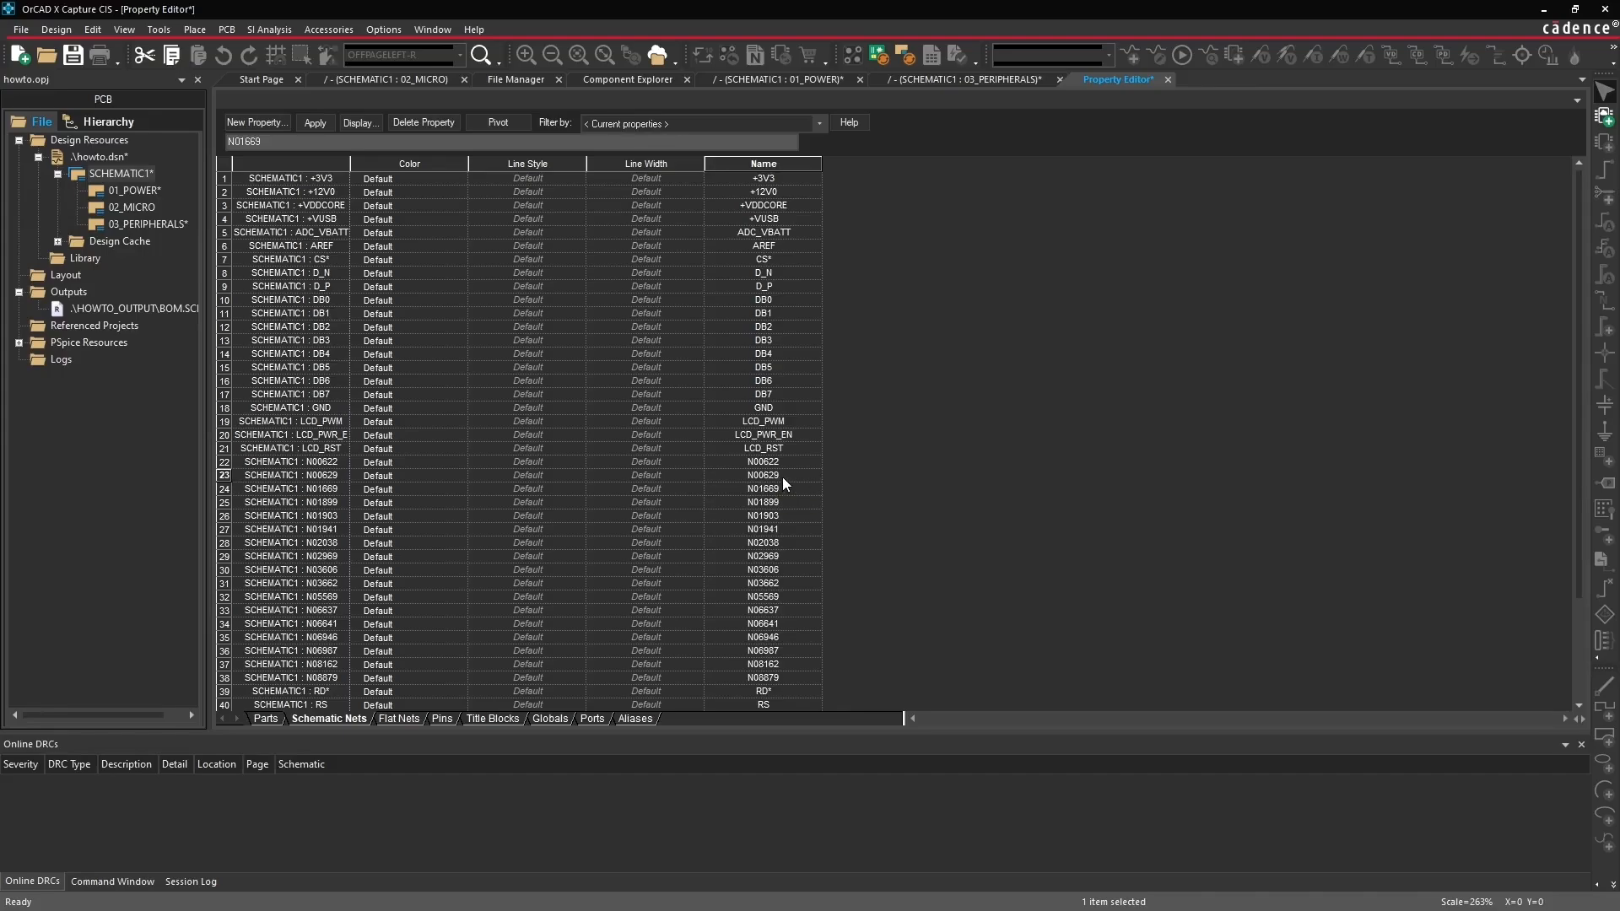
right_click(783, 474)
key(Escape)
Step: Examine the pin properties of all parts, including no-connect status, net name, number and type, and close the property listing
click(440, 718)
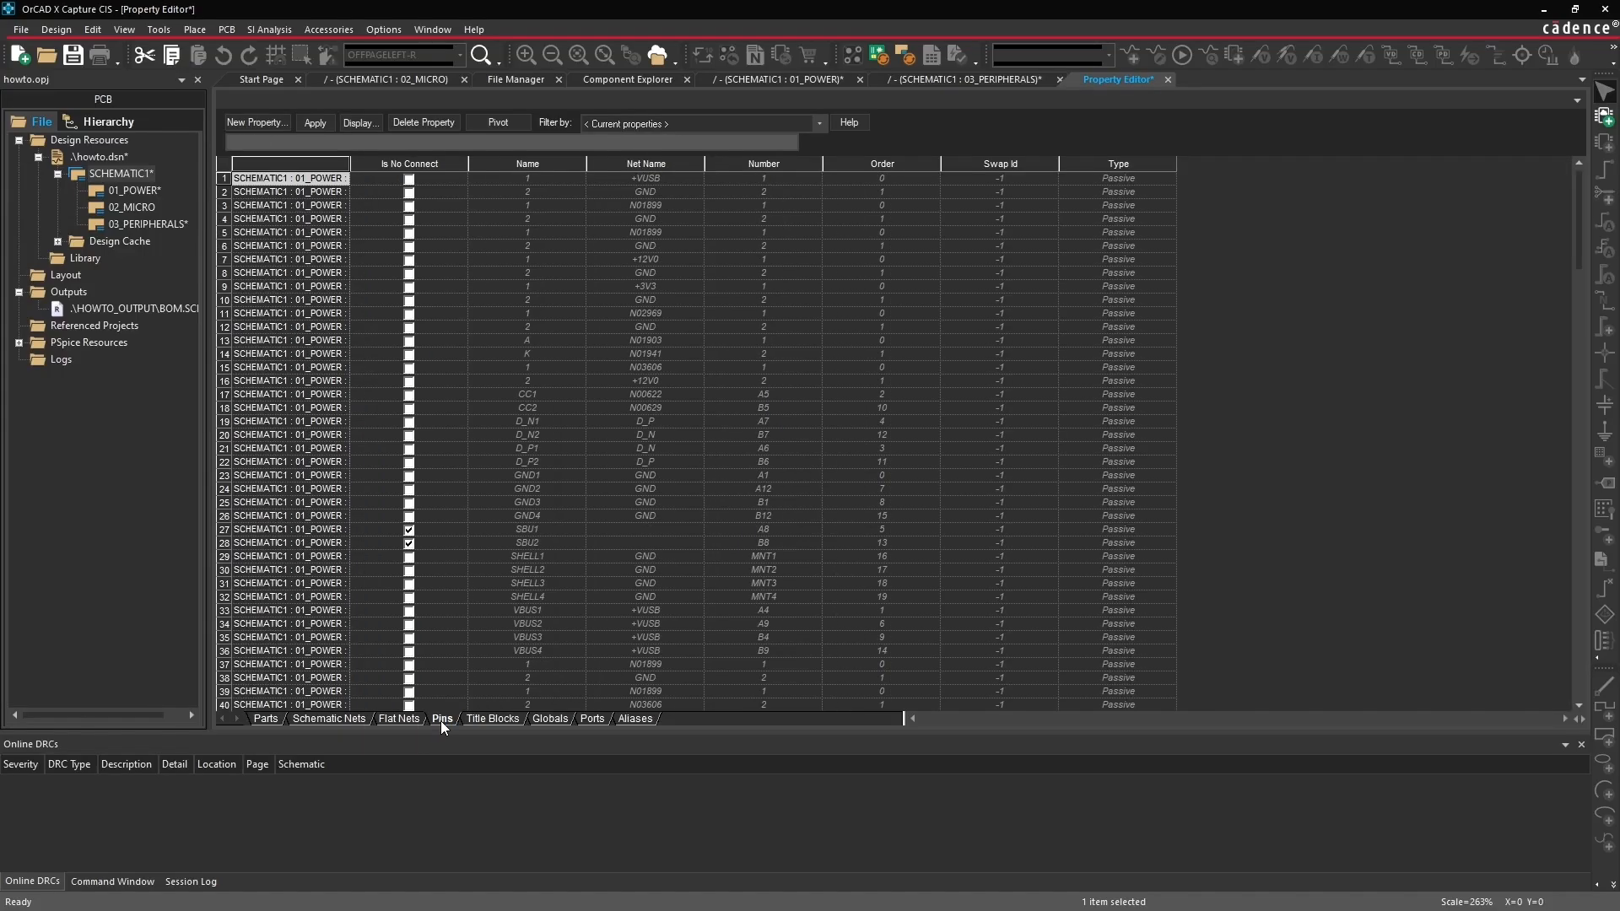
scroll(782, 437, down, 2)
scroll(783, 439, down, 6)
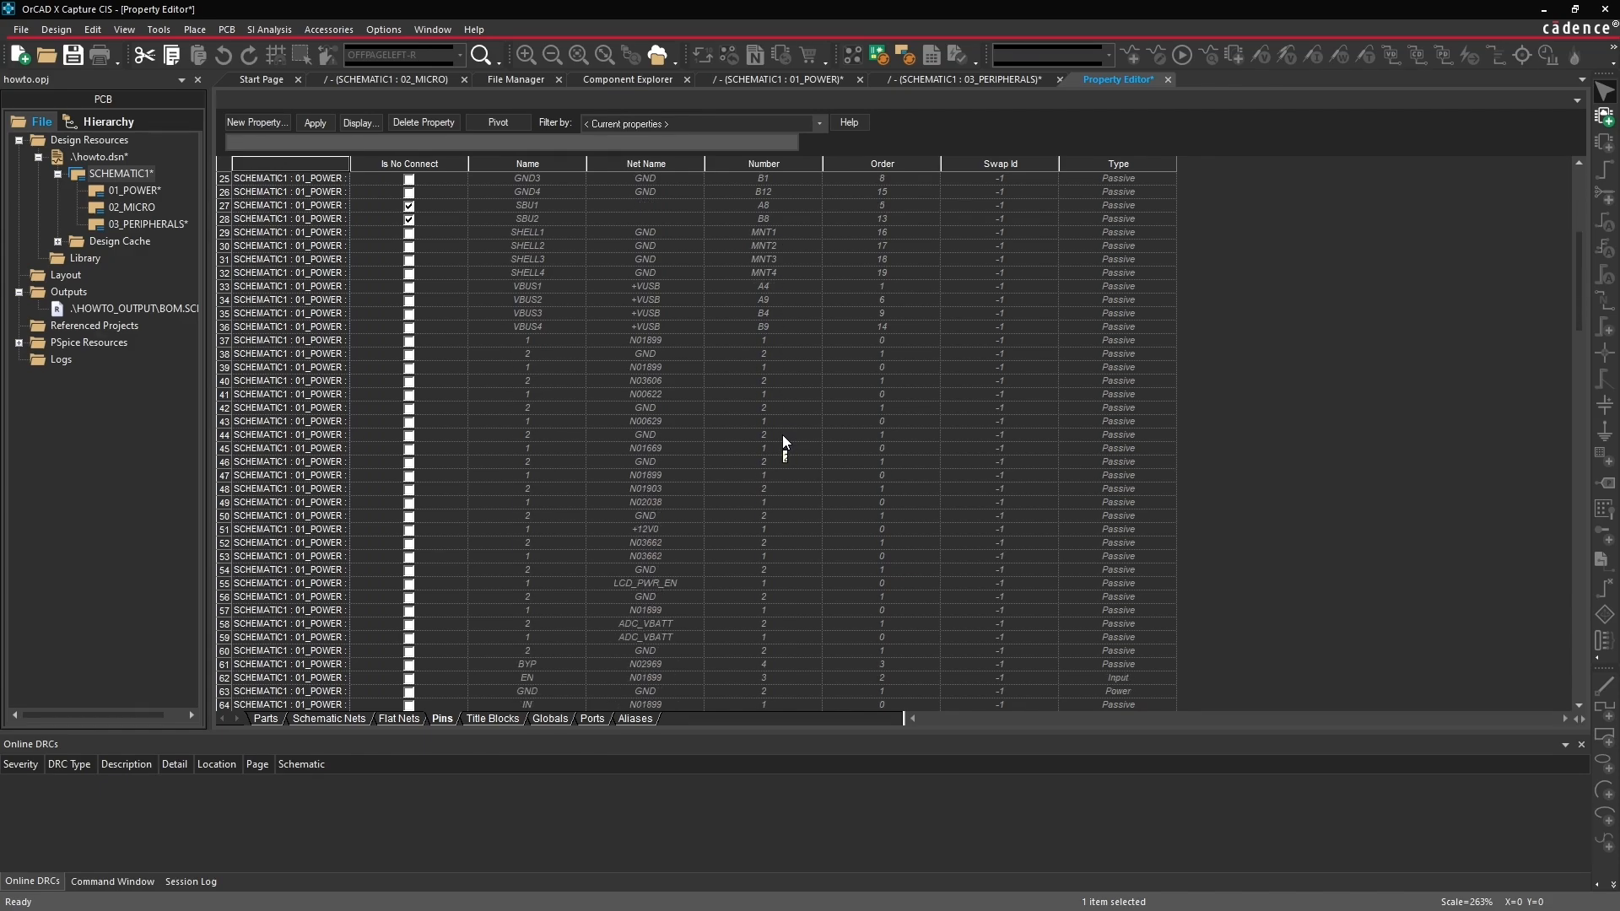
scroll(783, 437, down, 3)
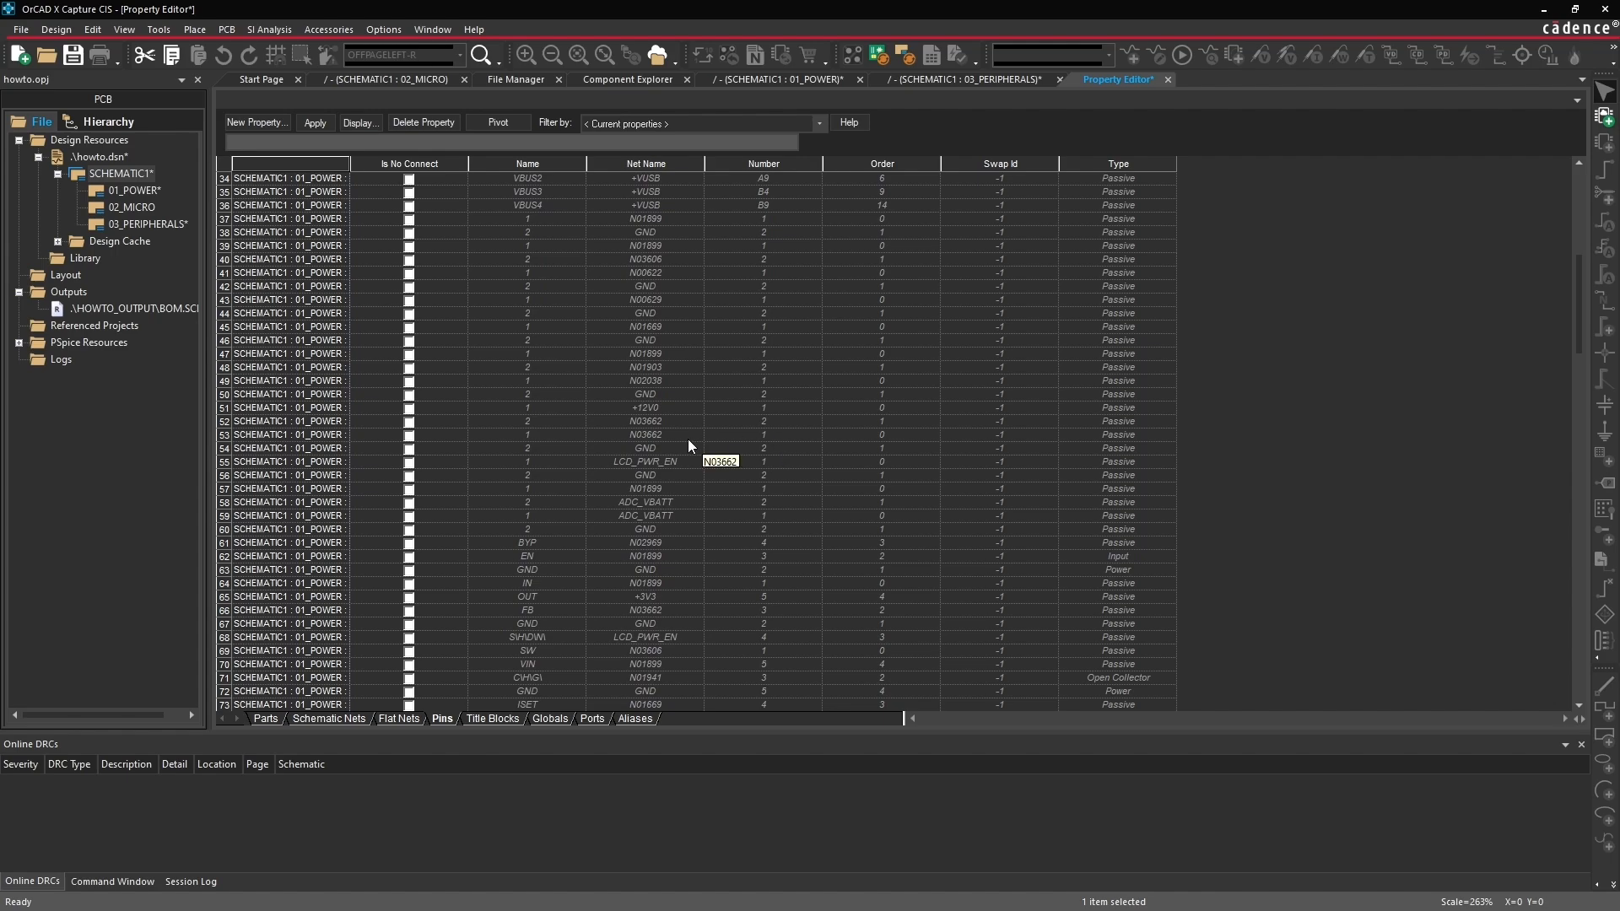
scroll(686, 446, down, 6)
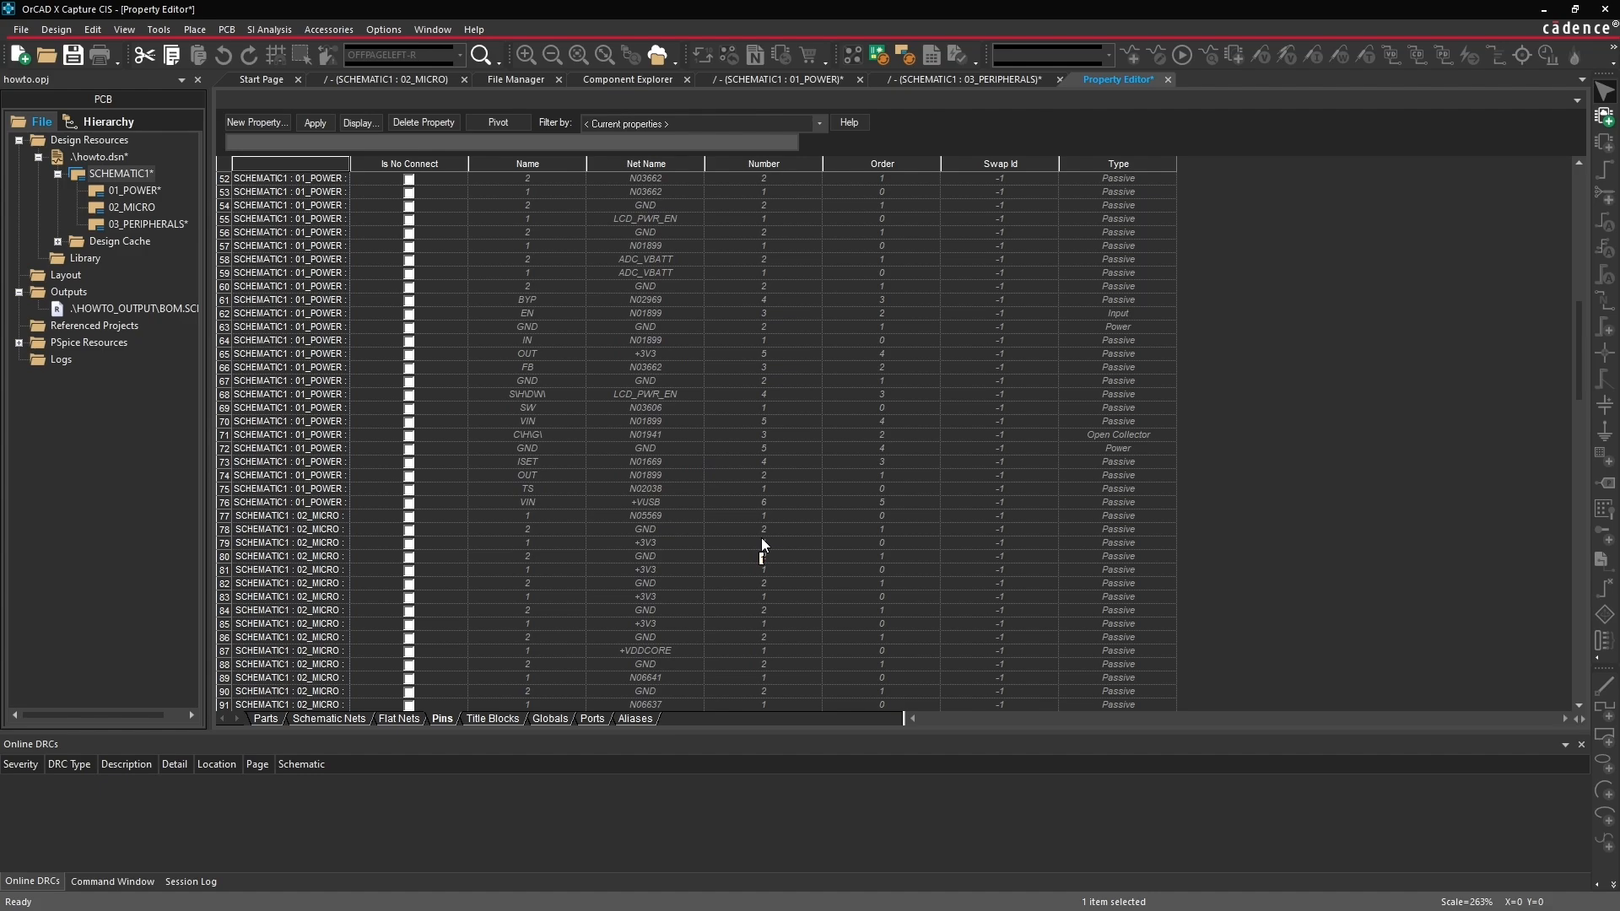
scroll(762, 540, down, 11)
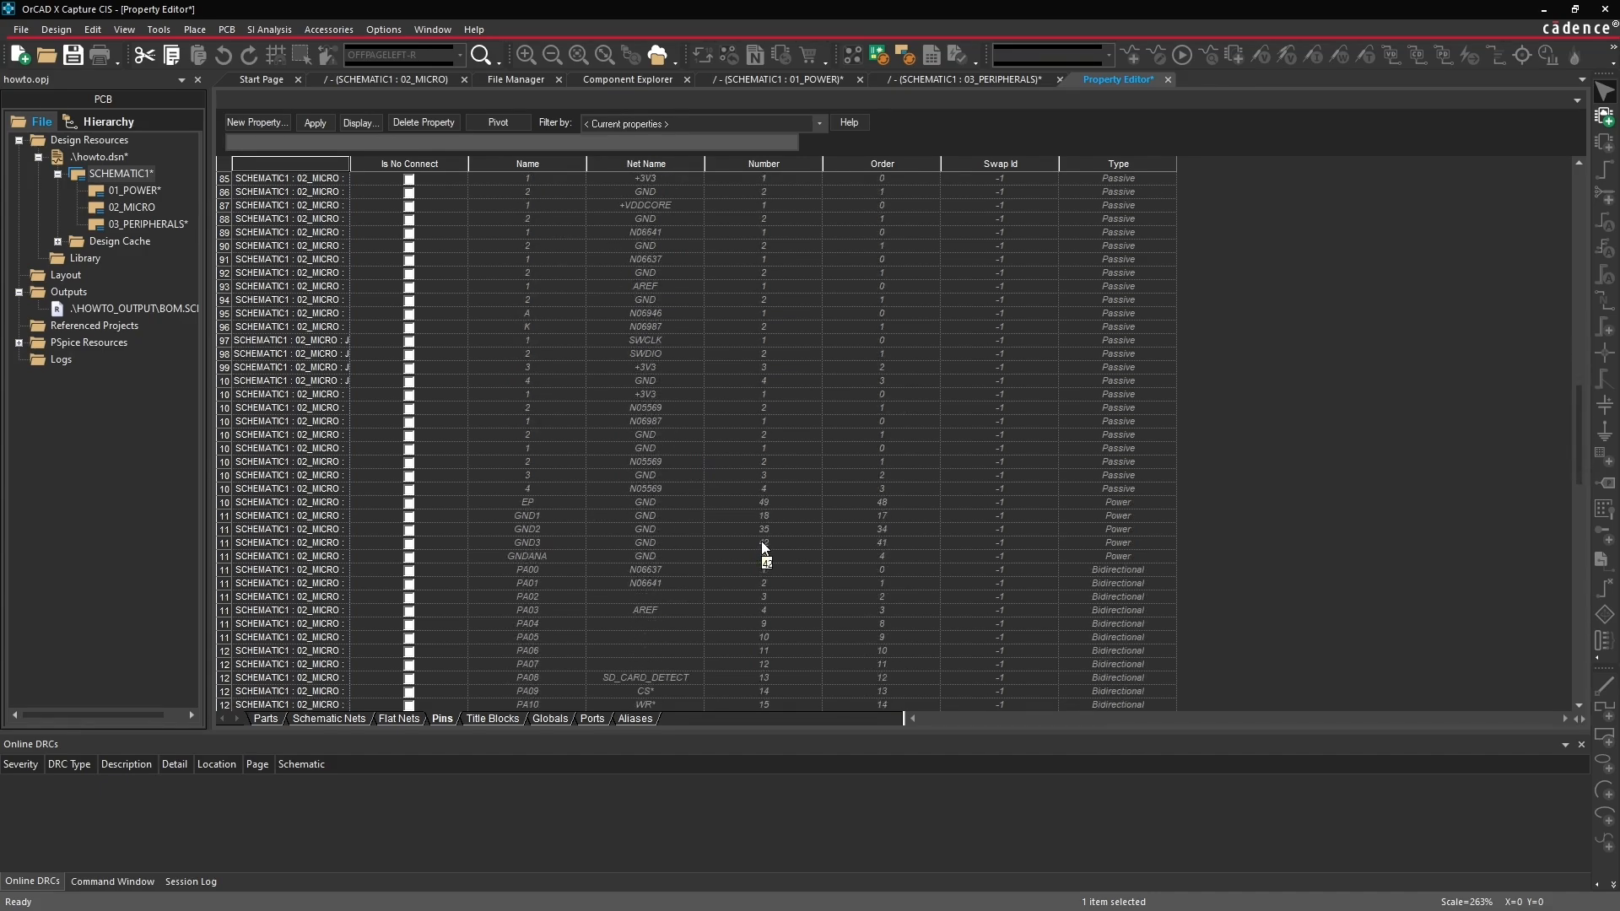
scroll(762, 547, down, 3)
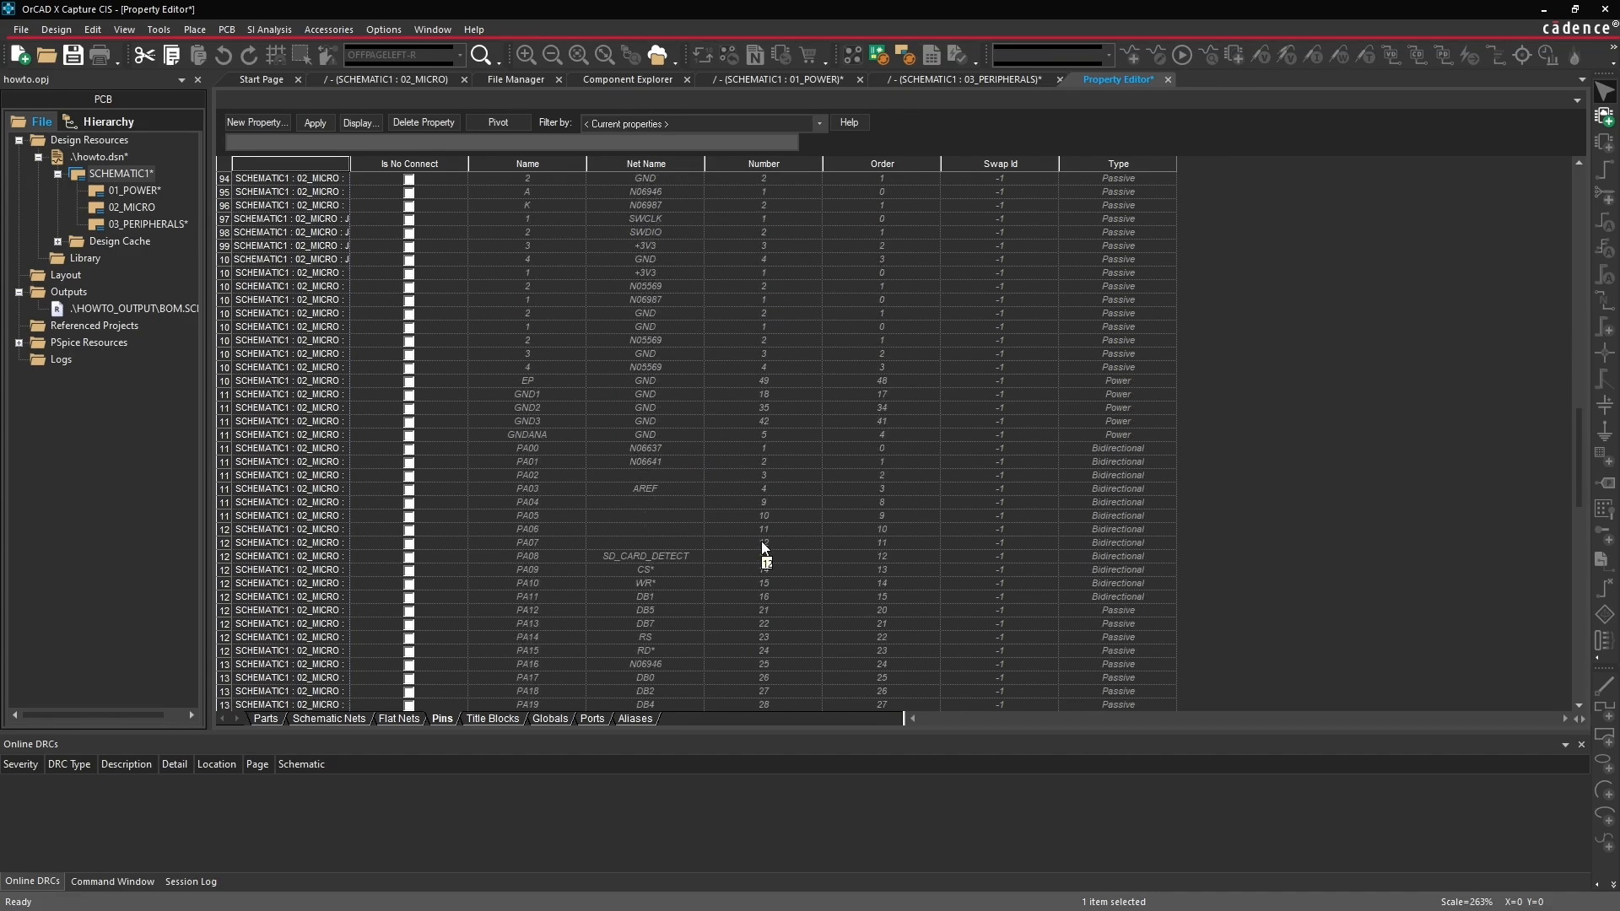
click(1167, 79)
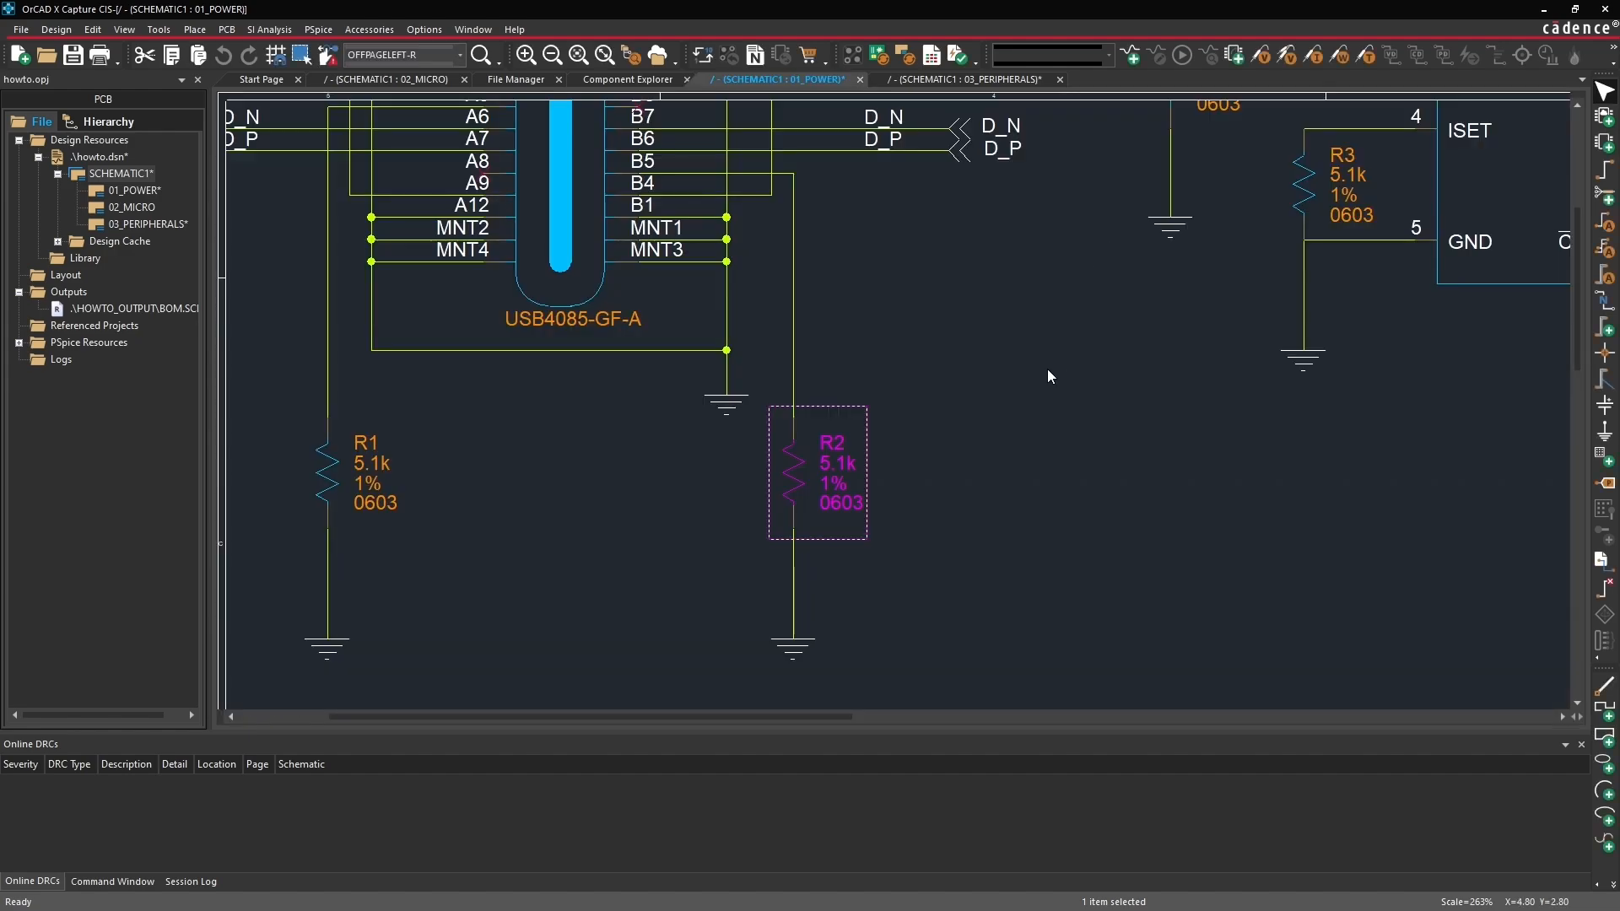
Step: Open the 02_MICRO schematic page and inspect the pins of microcontroller U4
click(1035, 382)
ctrl+scroll(1024, 327, down, 1)
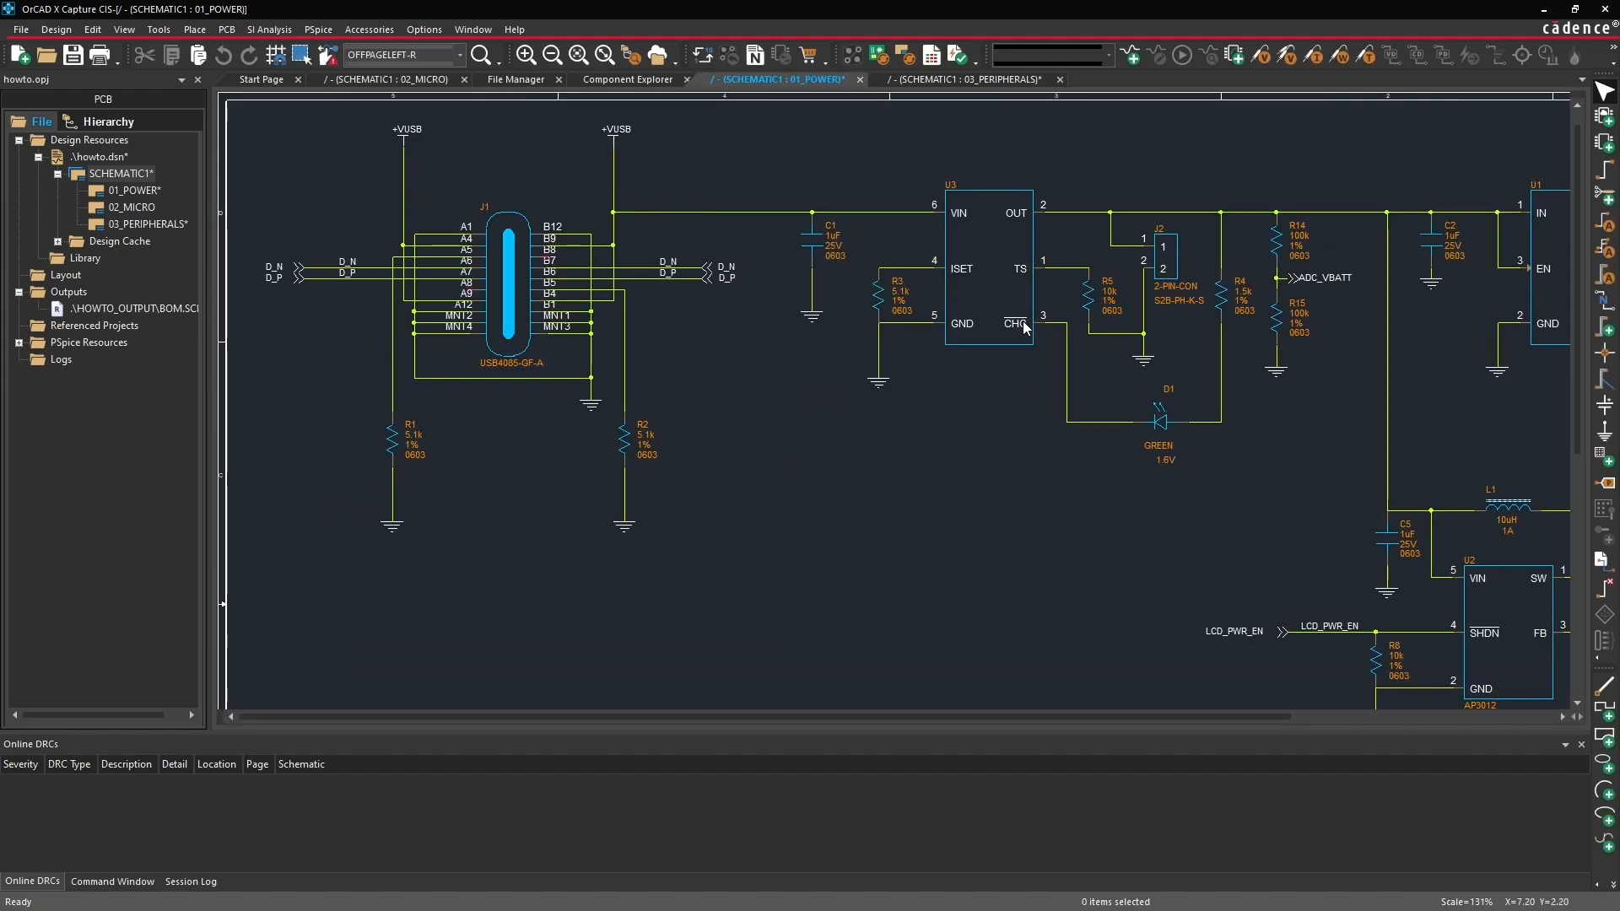
mouse_move(949, 436)
middle_down()
mouse_move(1122, 535)
mouse_move(1098, 451)
middle_up()
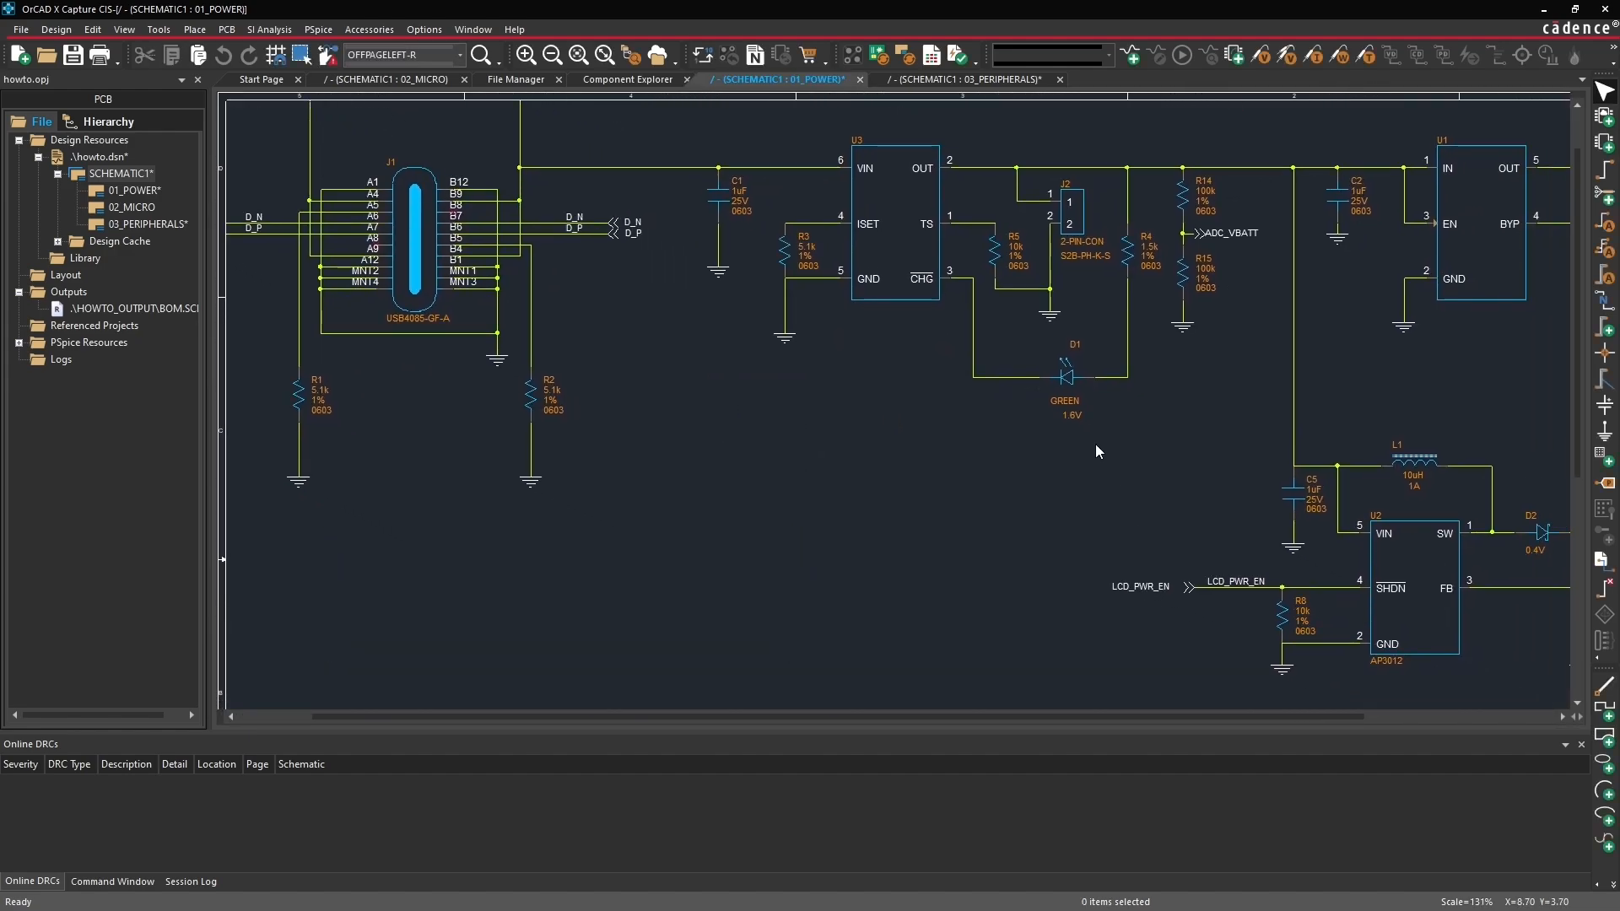
ctrl+scroll(1095, 449, down, 1)
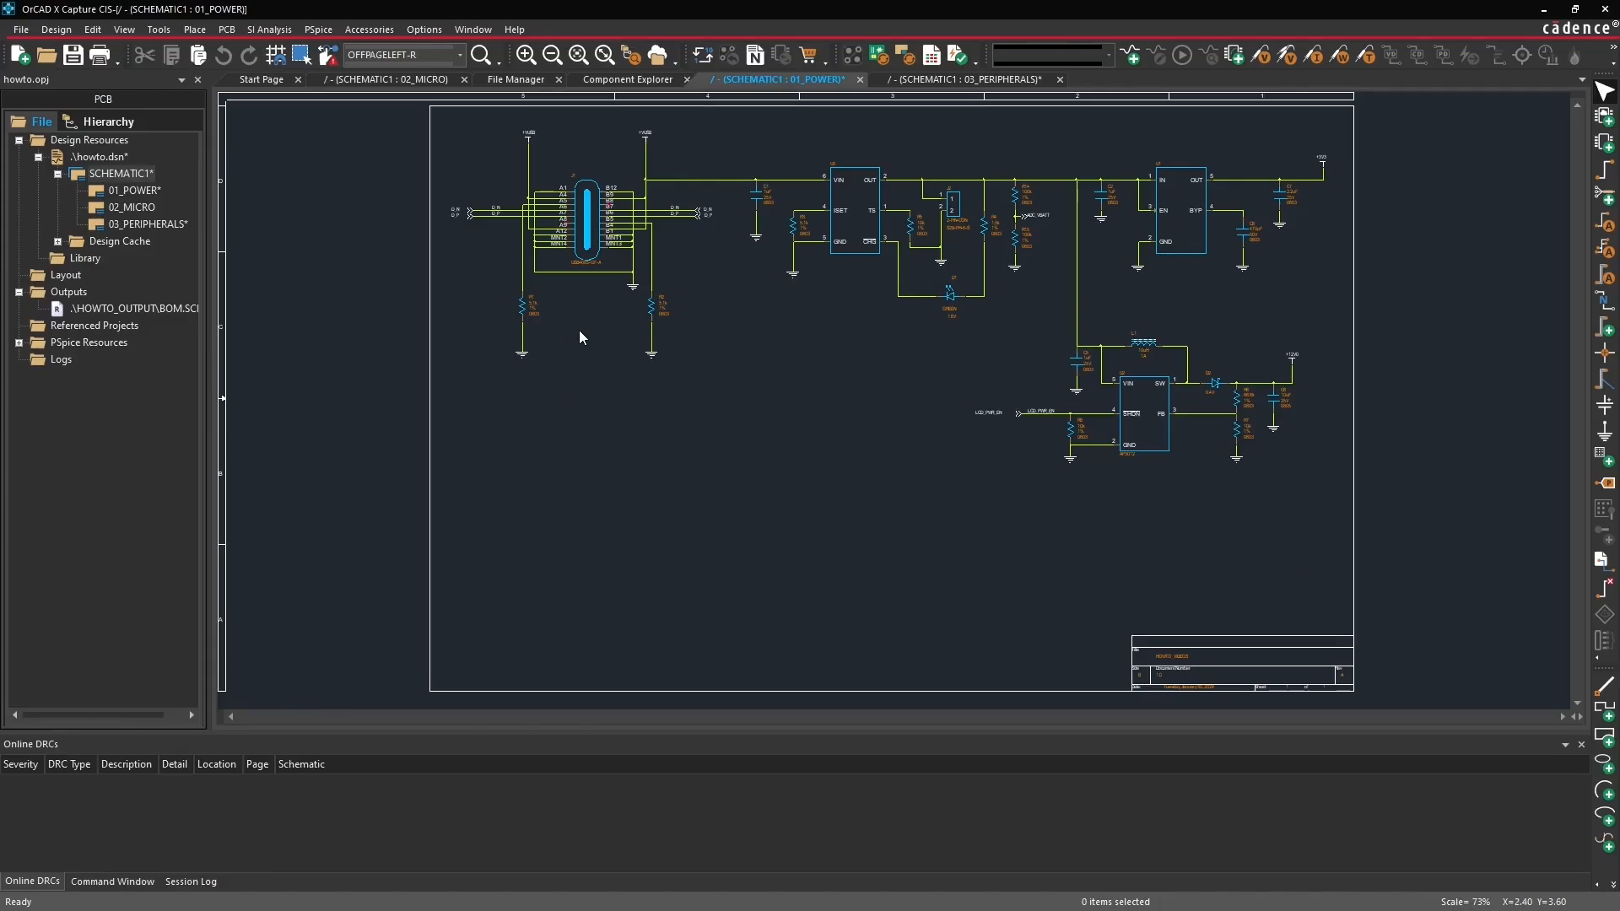
double_click(147, 206)
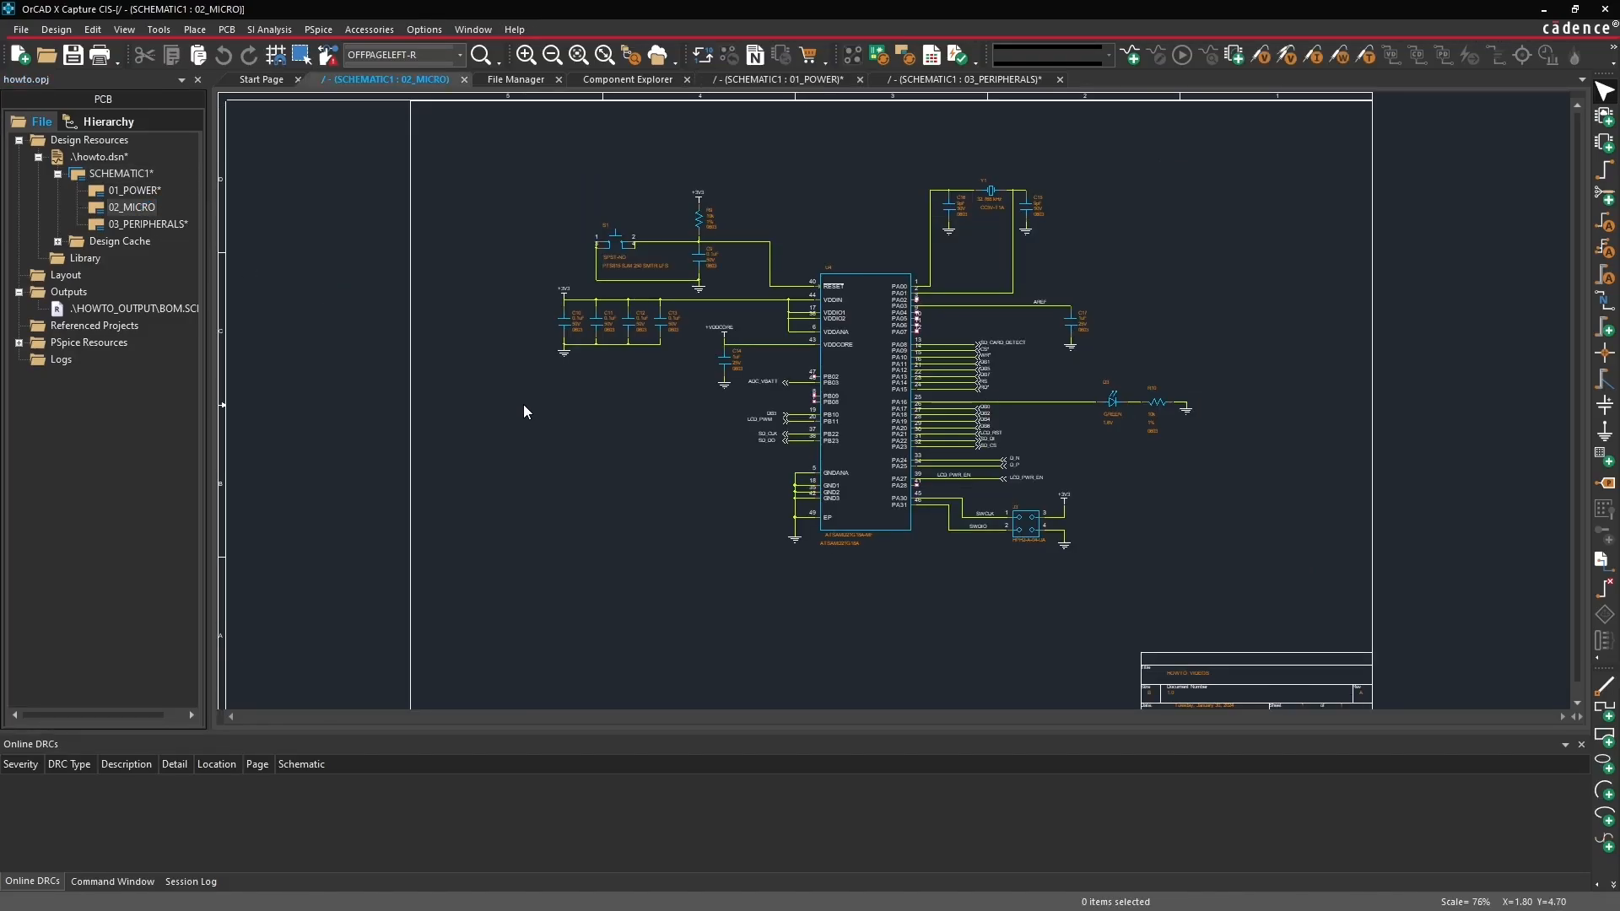
drag(720, 575, 1006, 232)
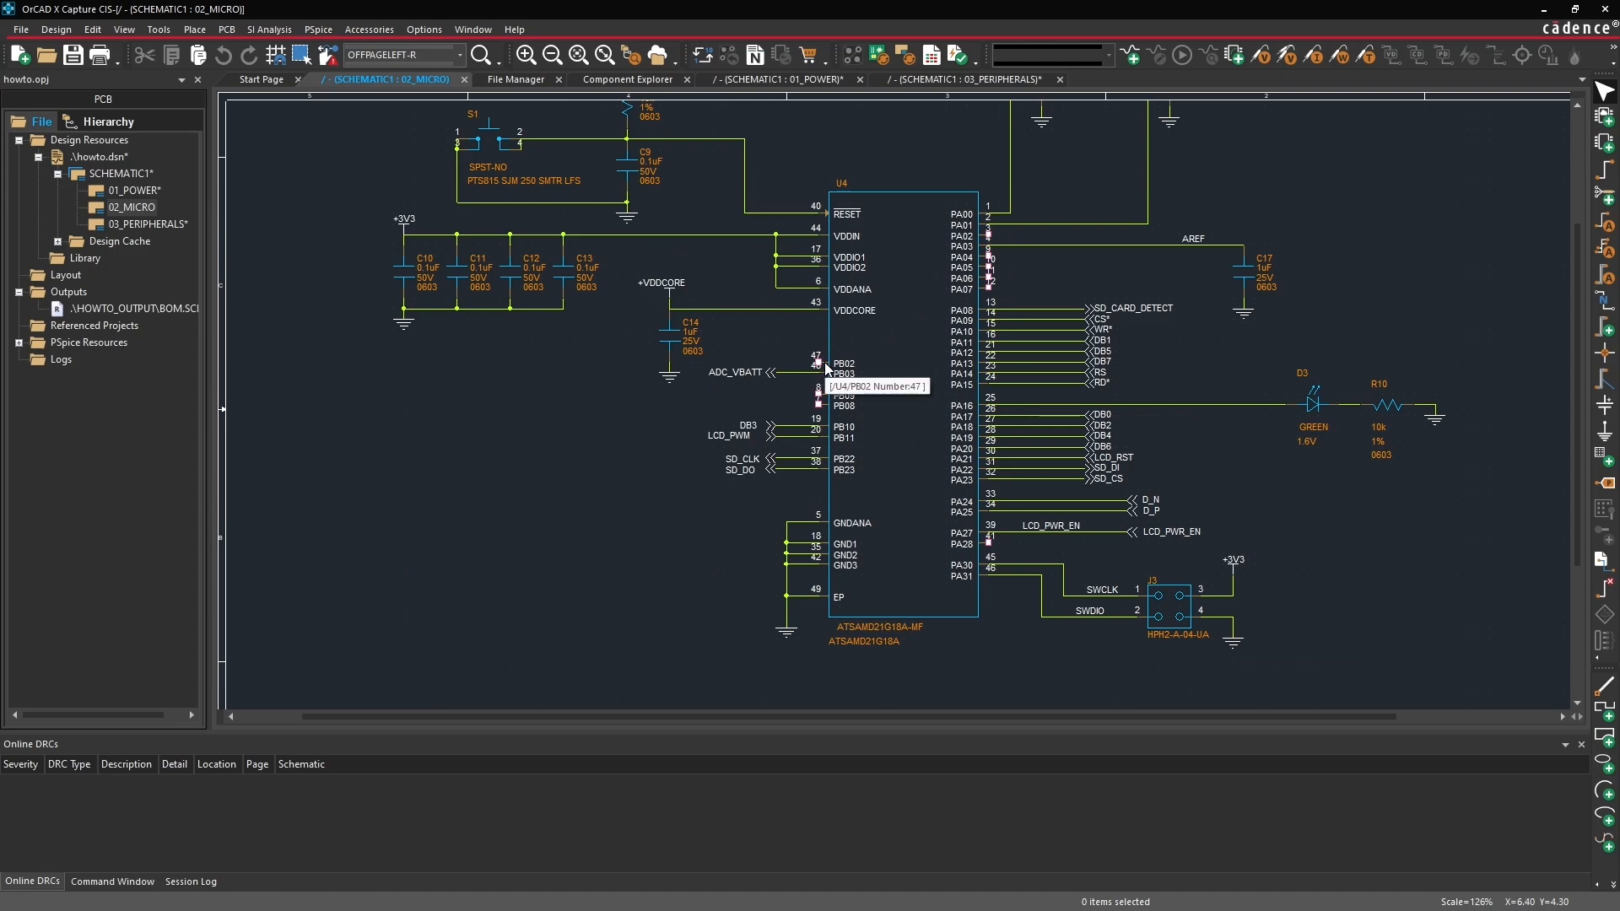
click(199, 31)
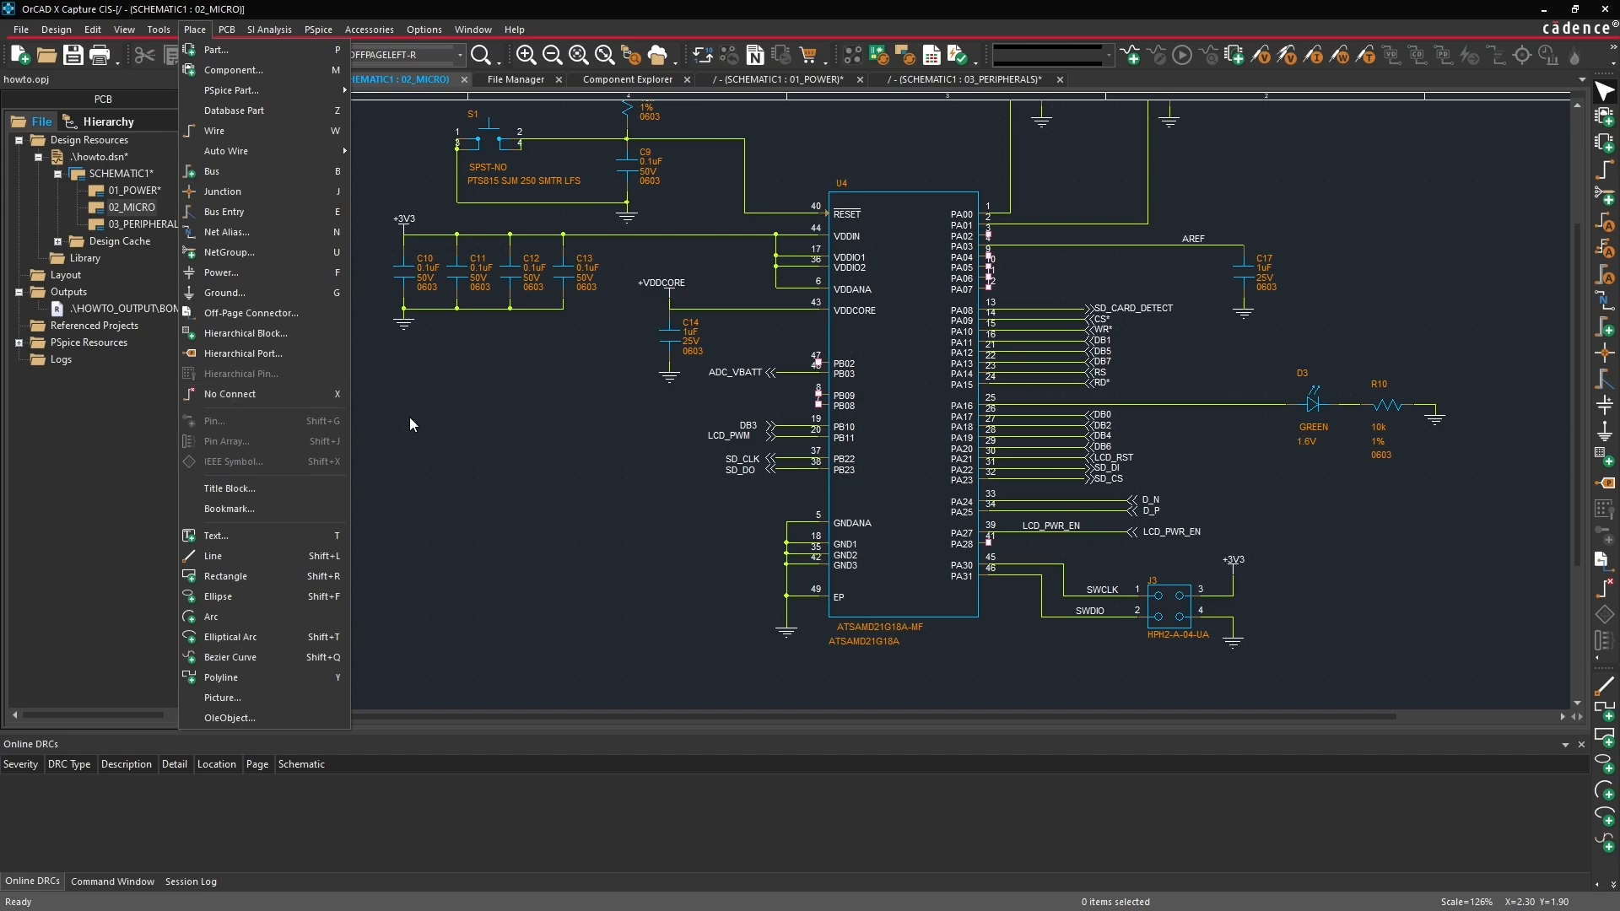
click(518, 454)
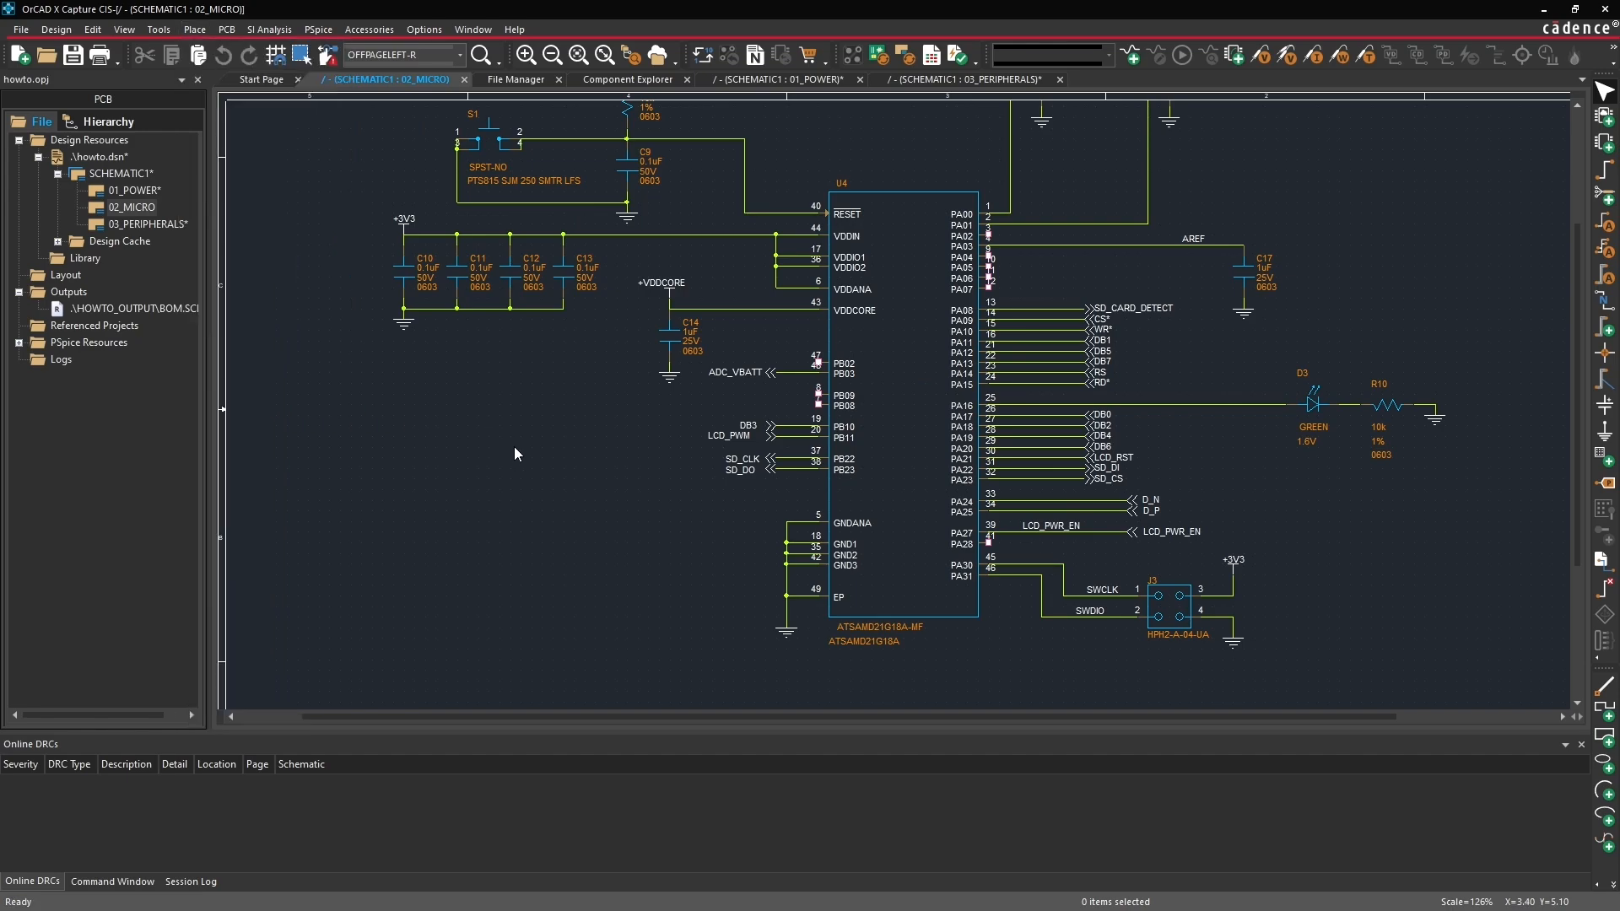
Step: Open the properties of microcontroller U4 and check its pin list for pins without a net name
click(885, 332)
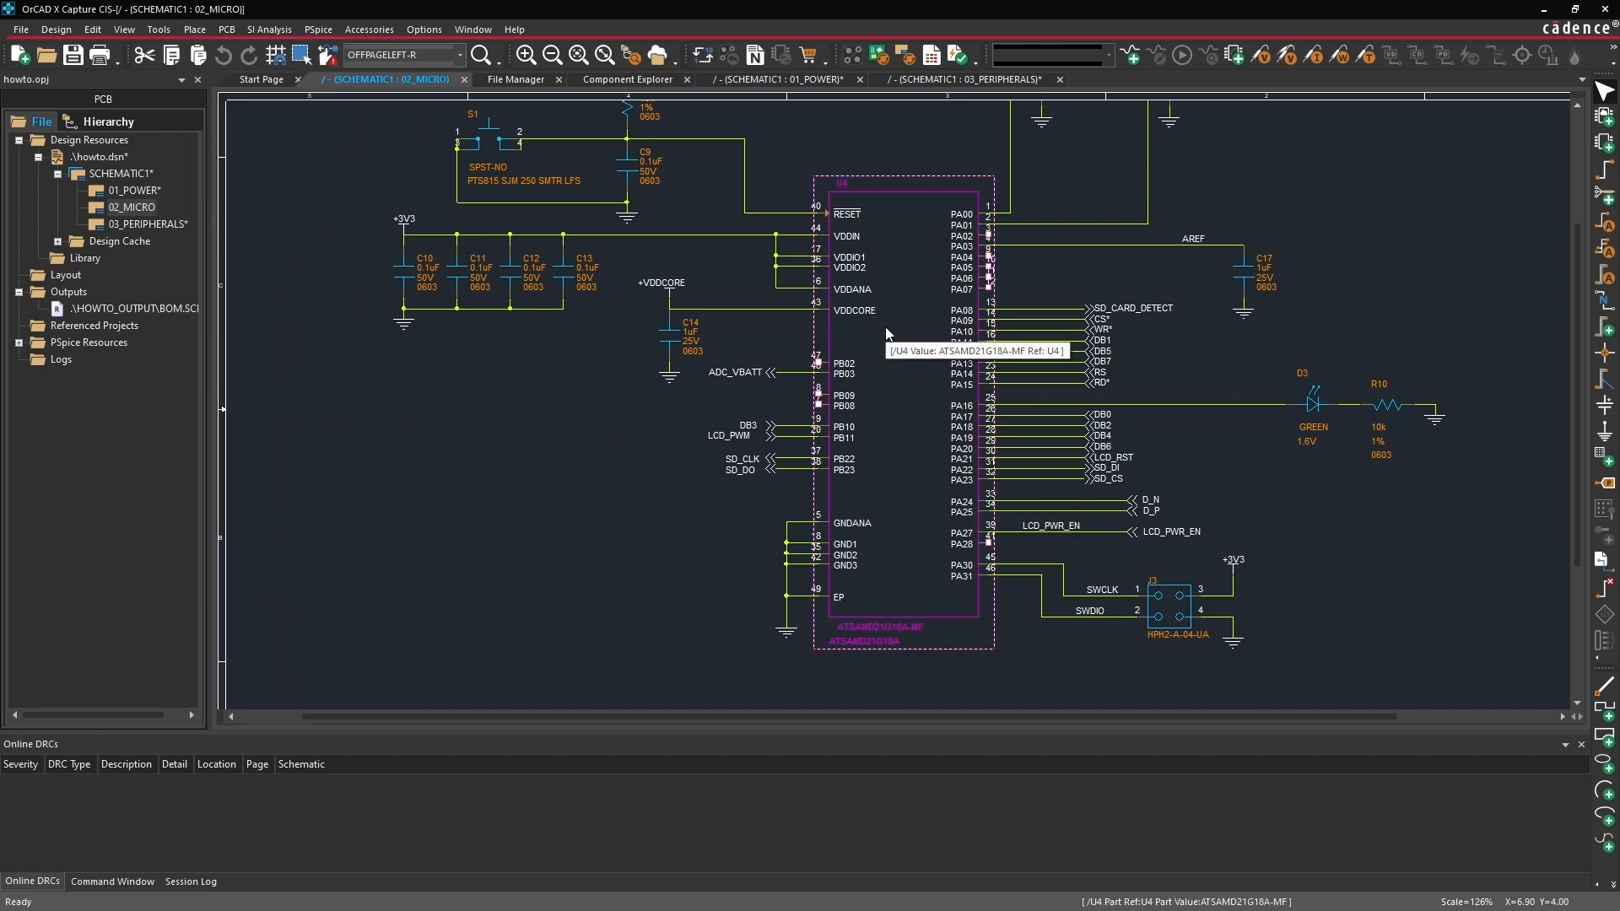
right_click(886, 331)
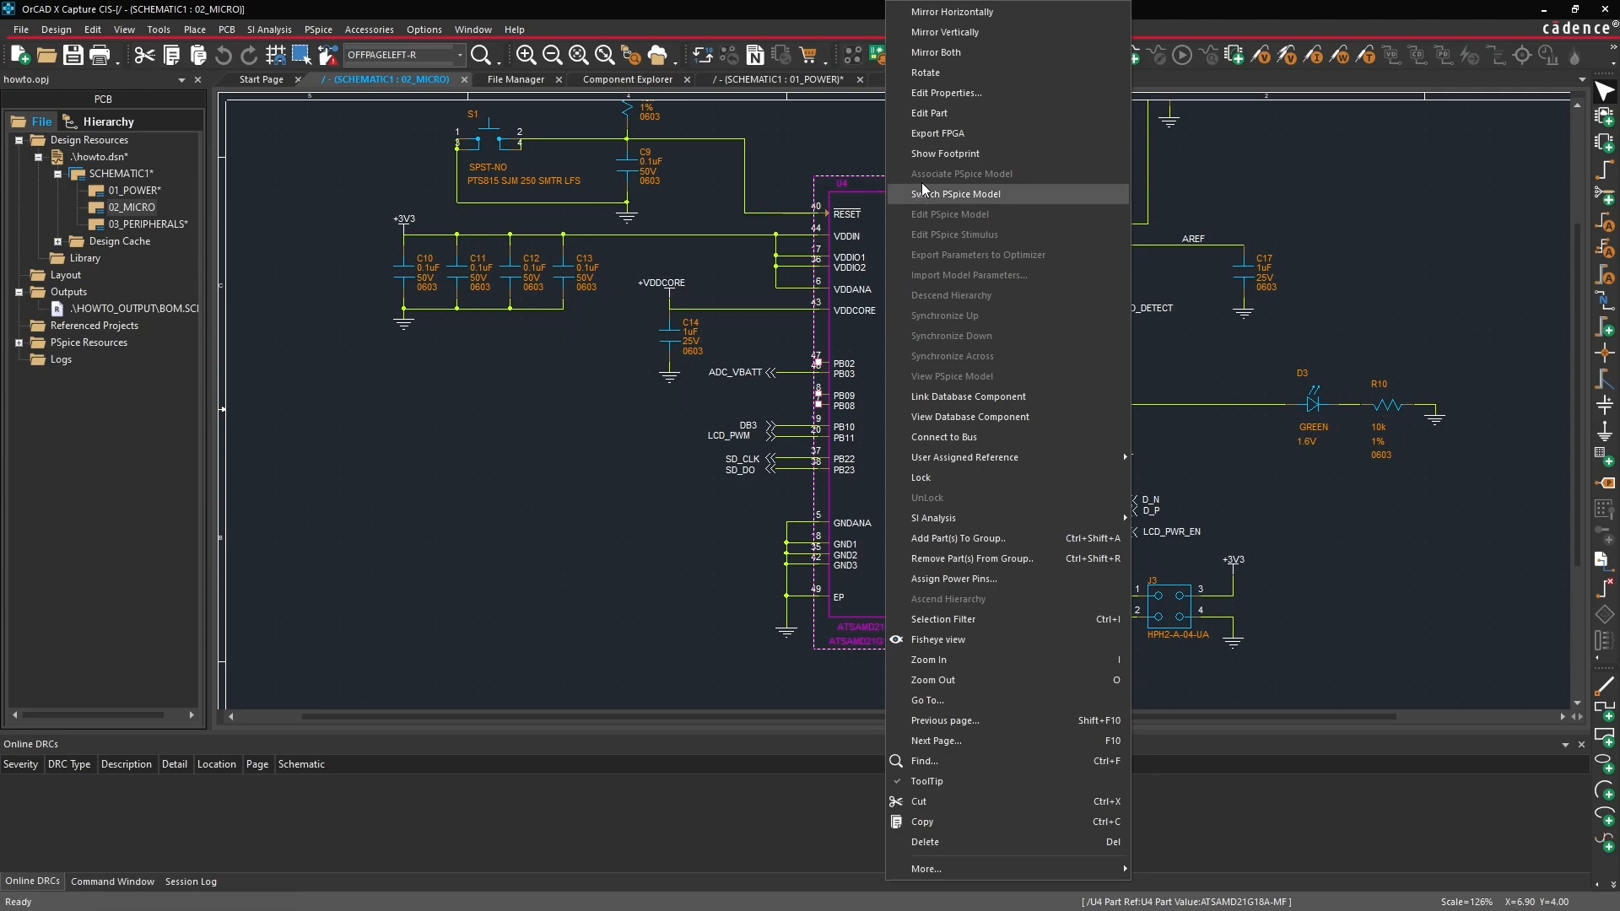
click(948, 95)
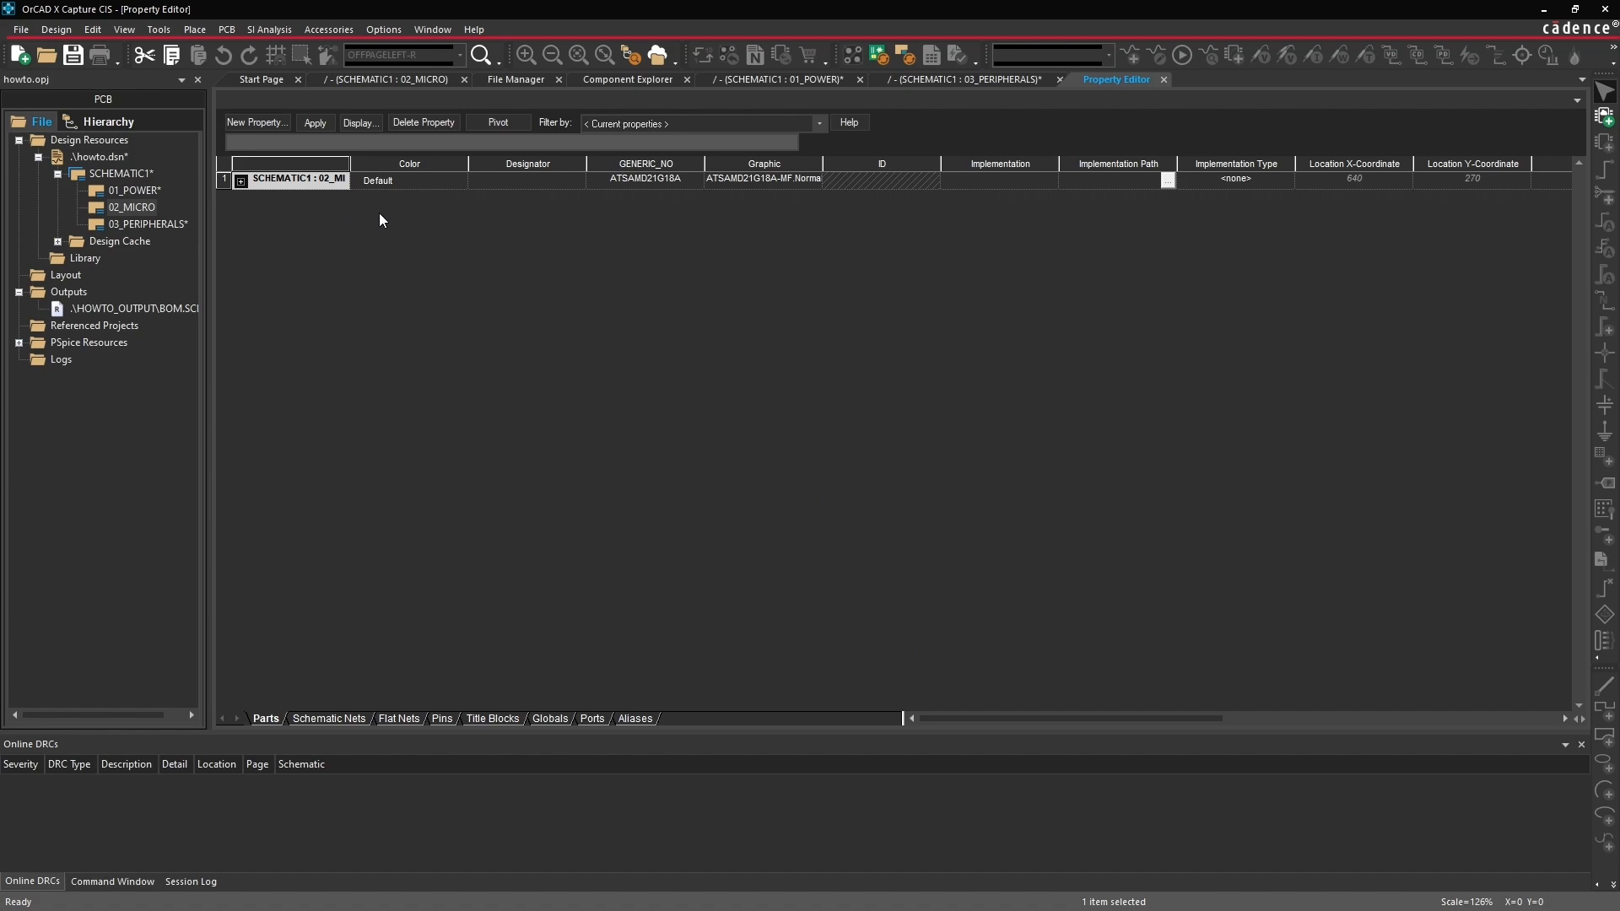
drag(988, 717, 1158, 718)
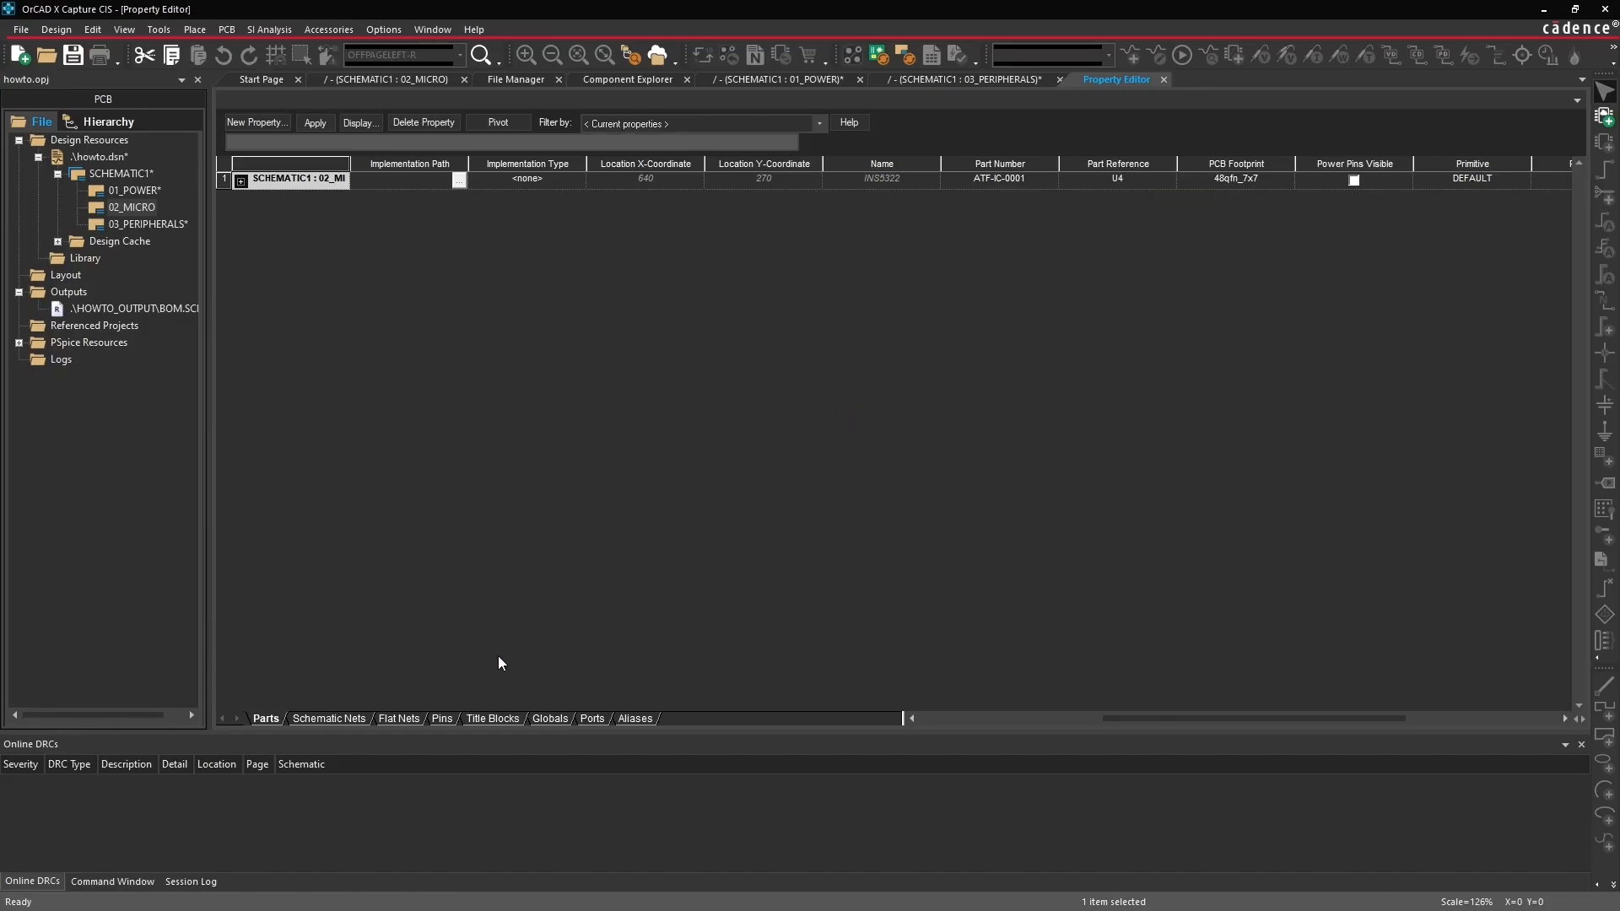
click(440, 719)
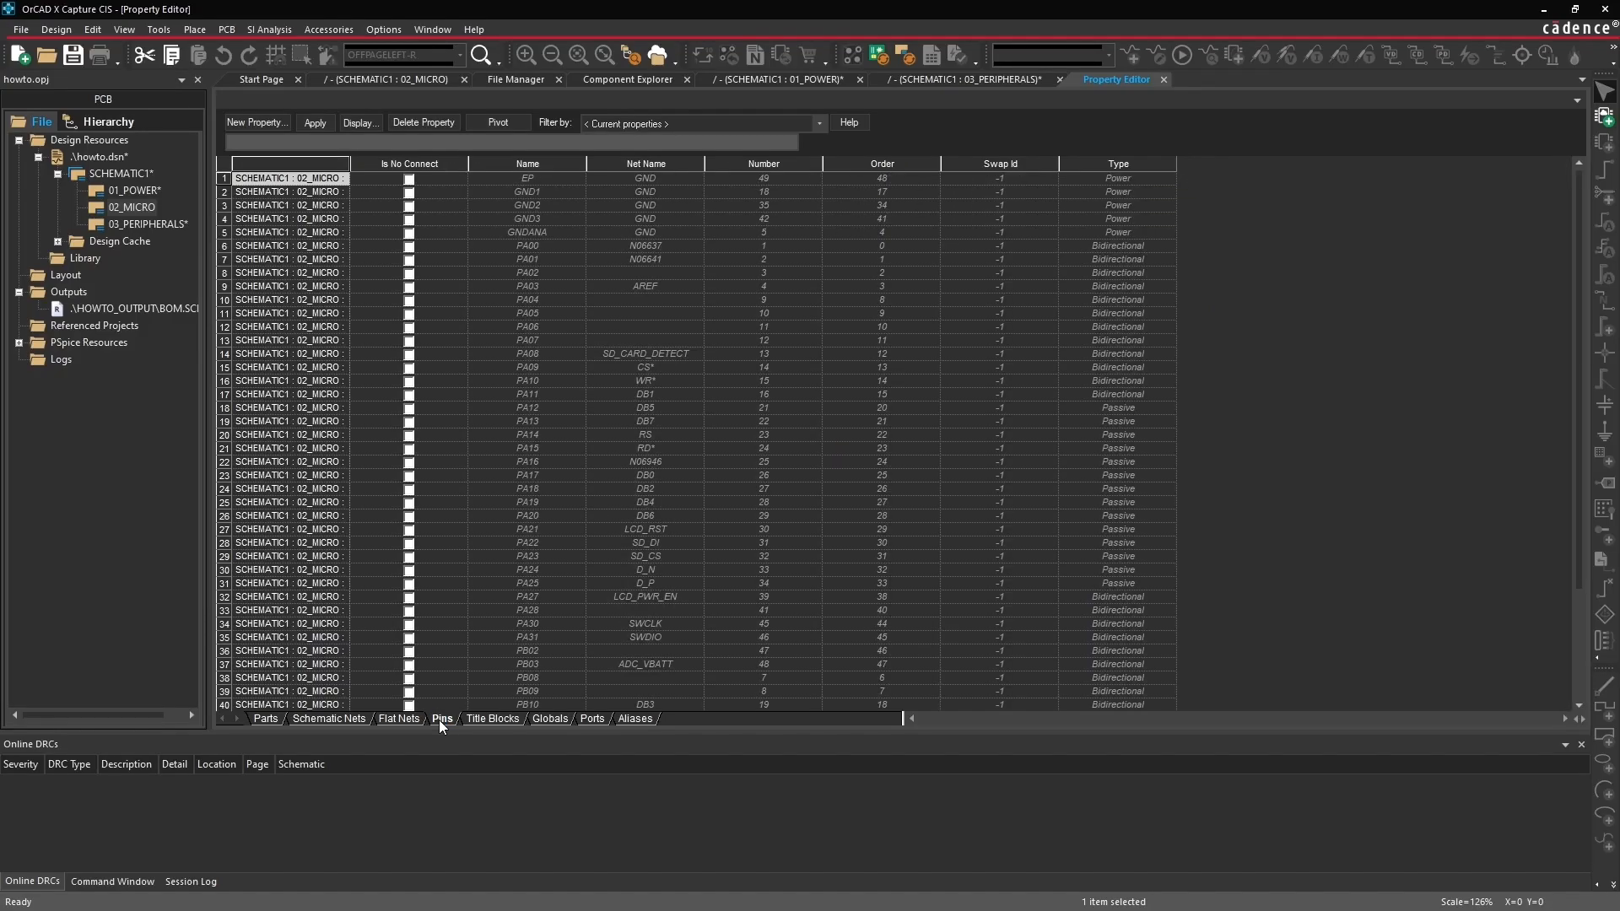
click(647, 273)
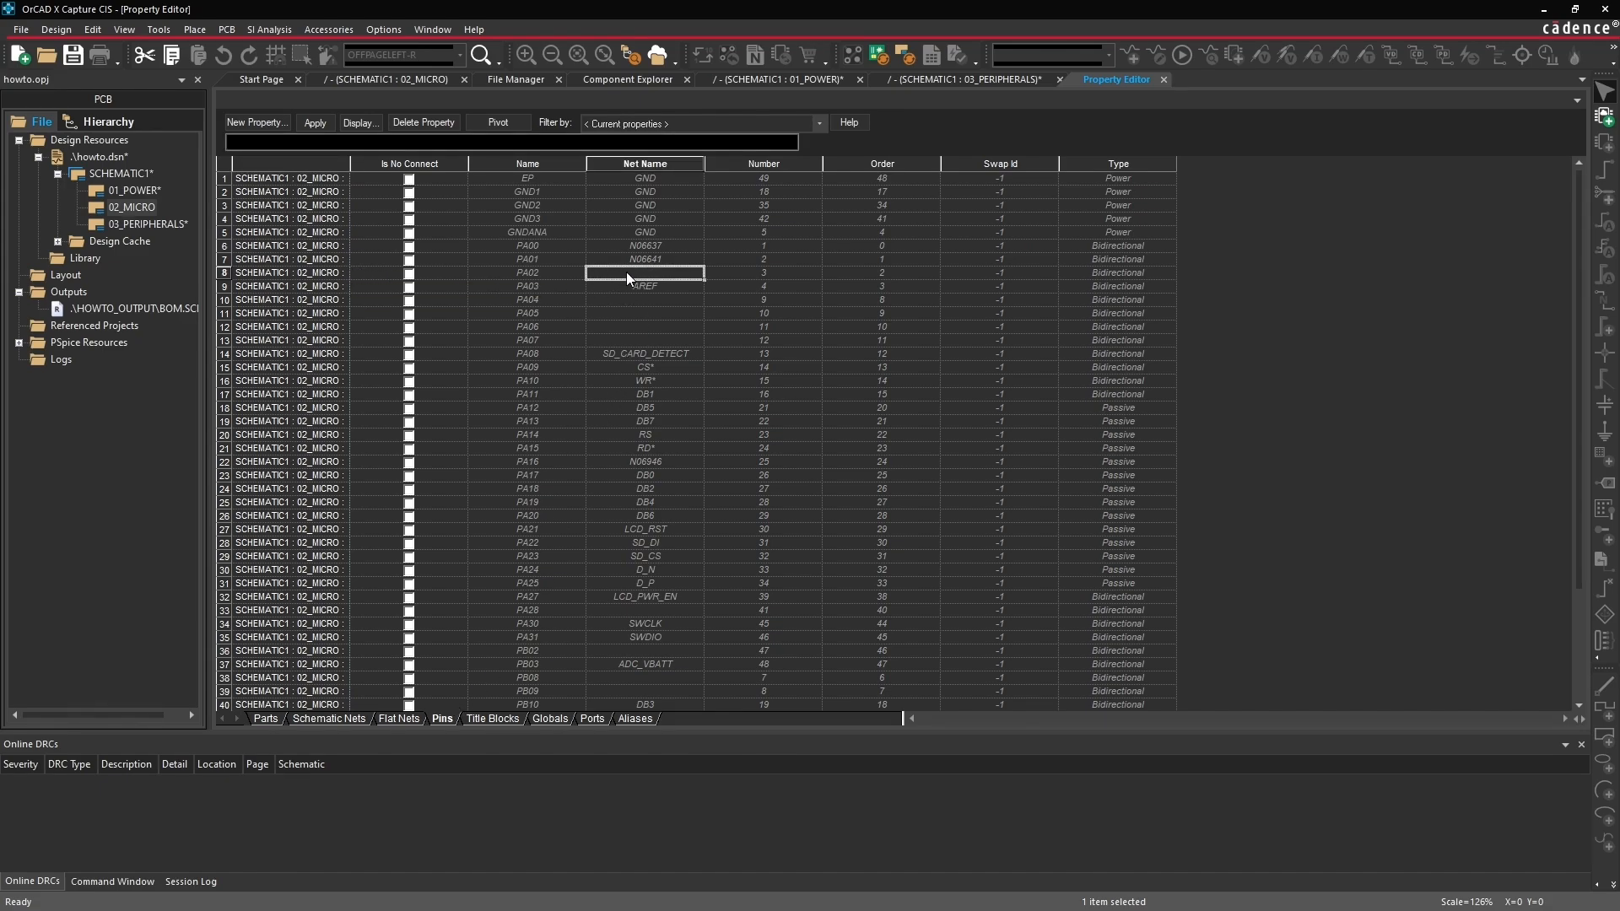
drag(623, 301, 624, 337)
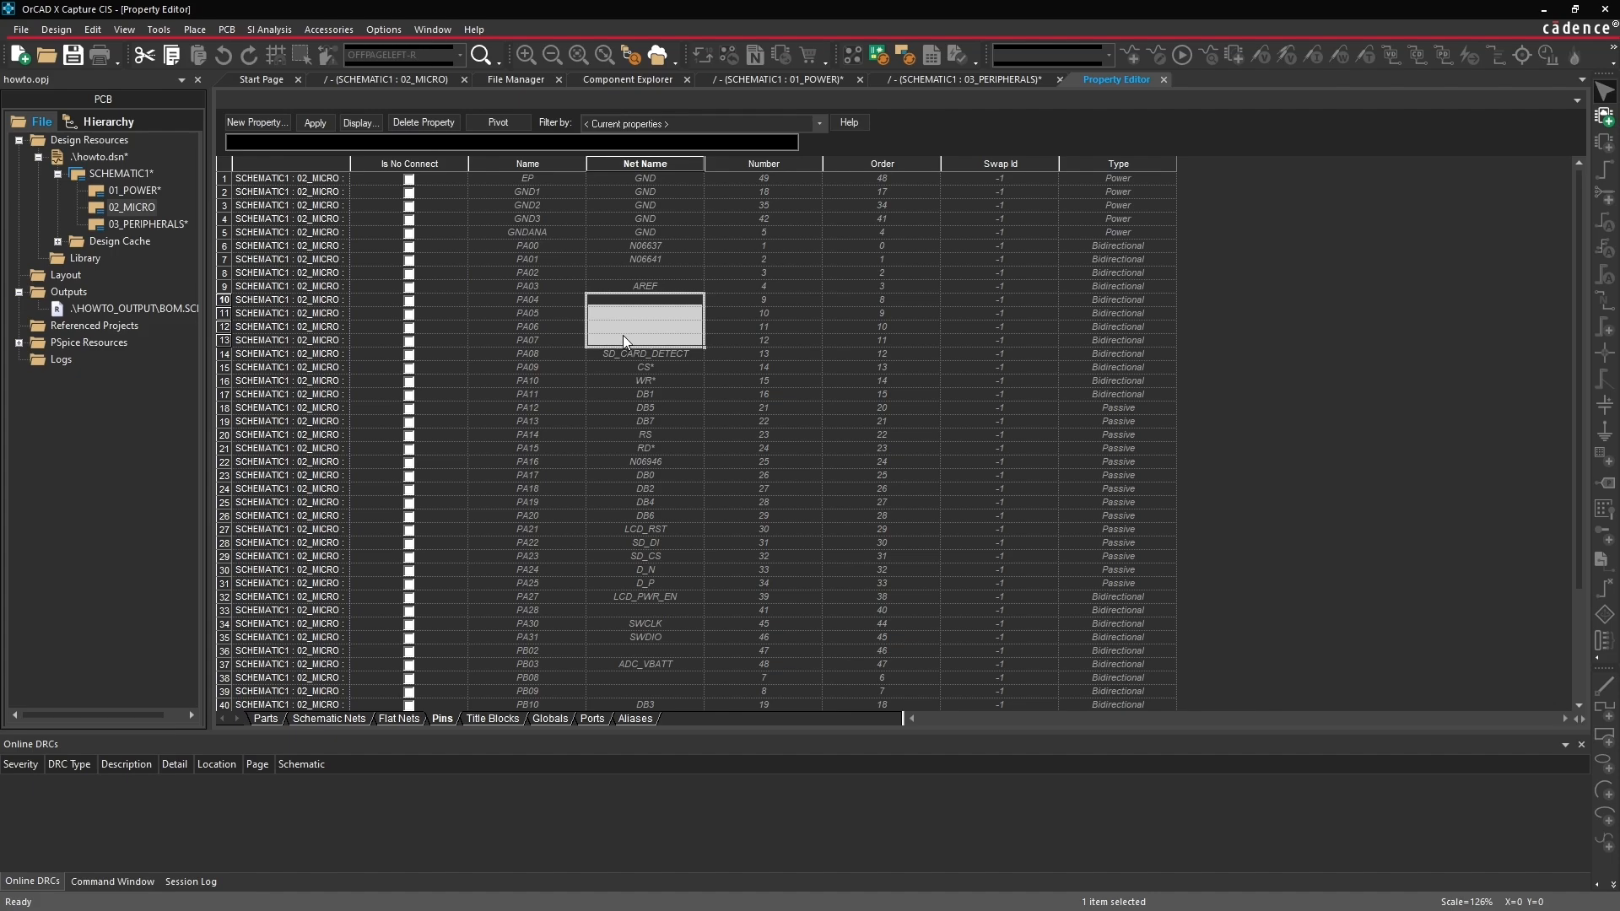
Step: Mark U4 pins PA02, PA04, PA05, PA06 and PA07 as no connect
click(409, 341)
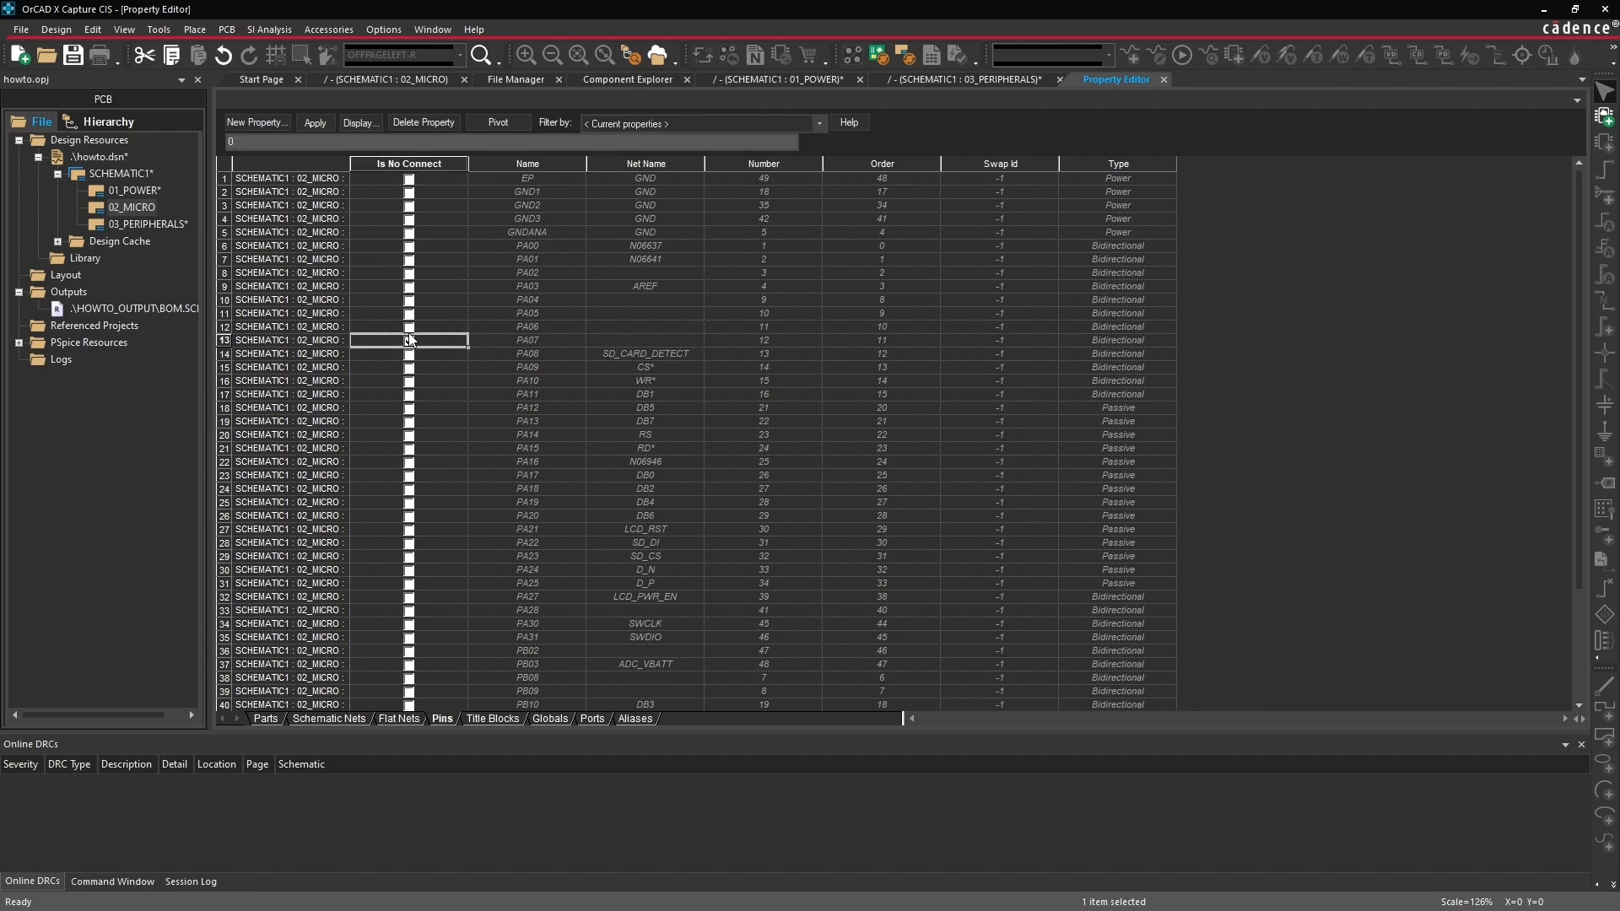
click(409, 328)
click(410, 314)
click(409, 301)
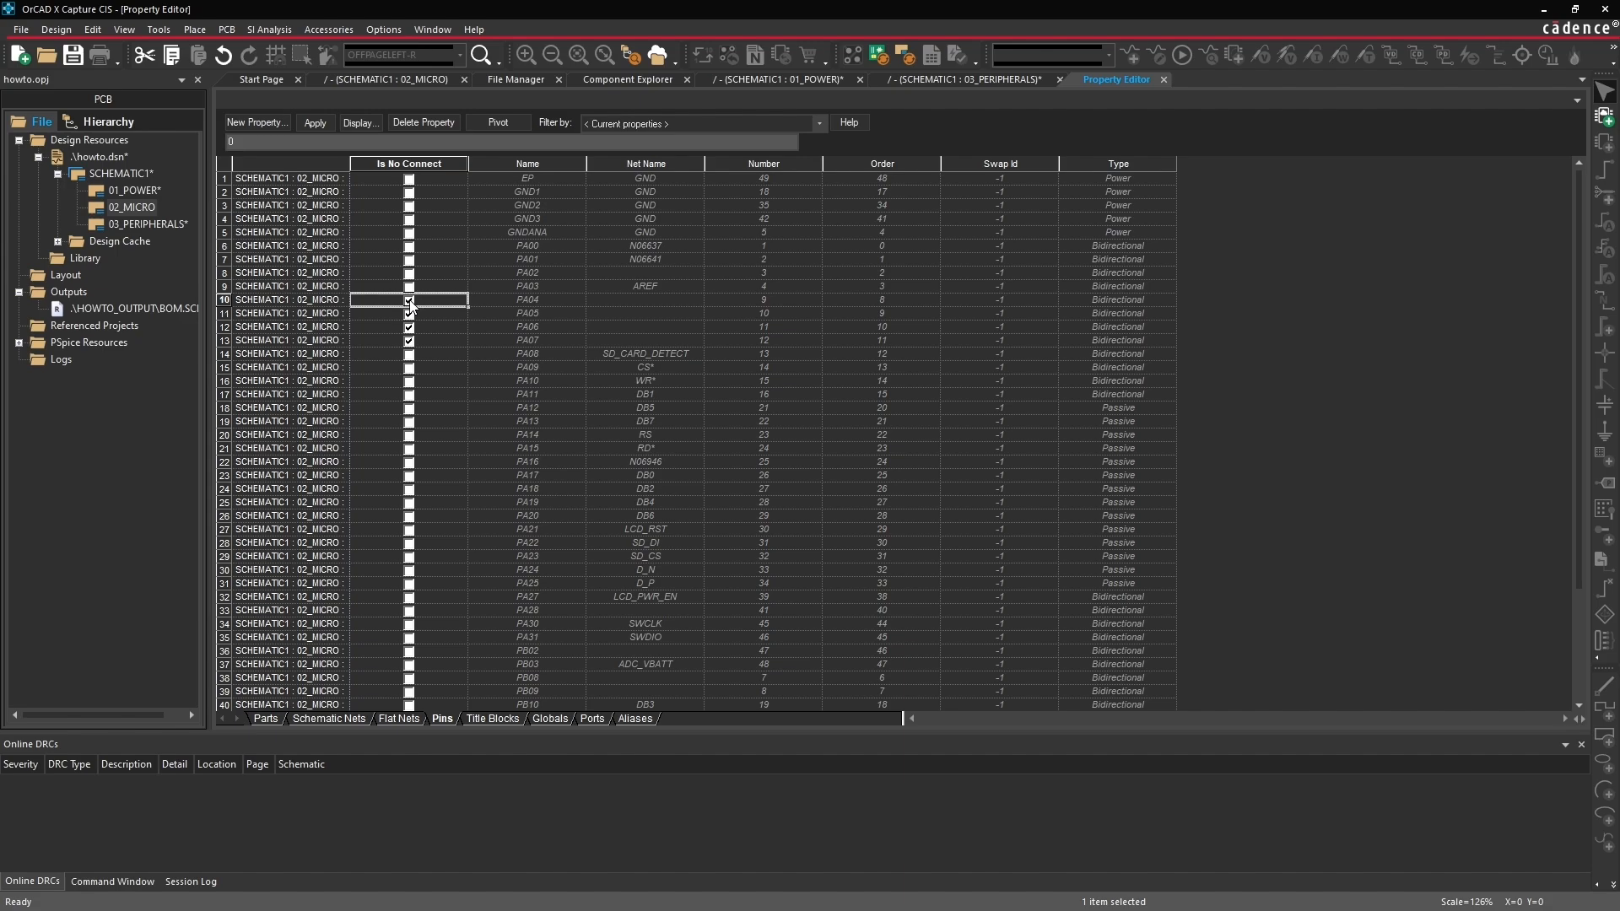
click(409, 274)
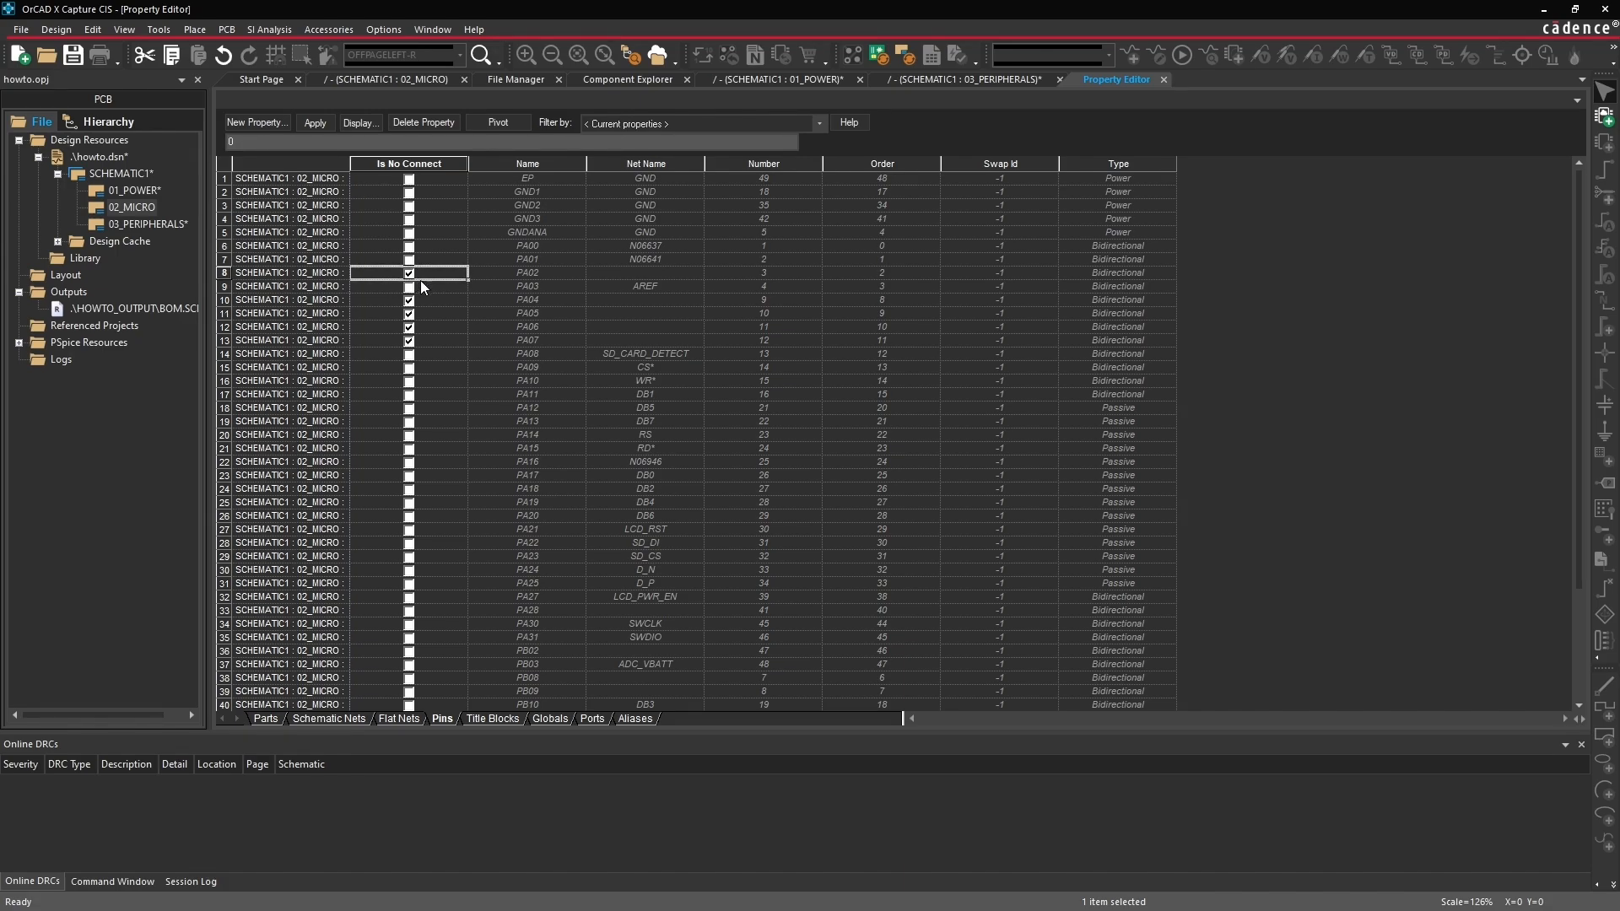
Step: Mark U4 pins PA28, PB02, PB08 and PB09 as no connect and close the property listing
scroll(419, 295, down, 2)
click(409, 527)
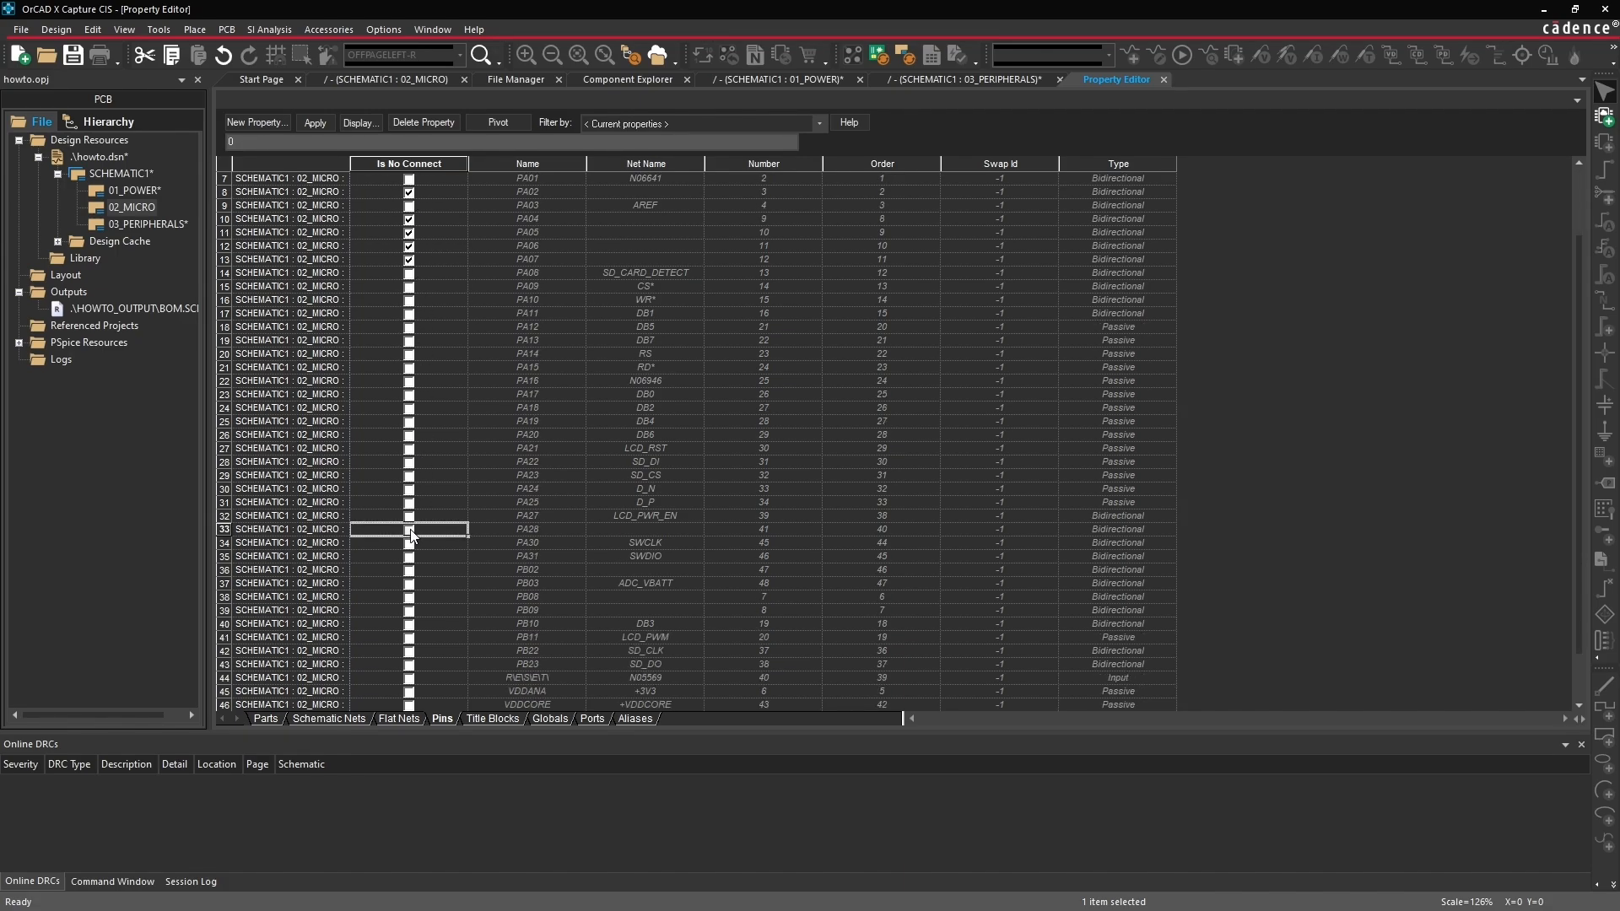
scroll(409, 523, down, 2)
click(409, 517)
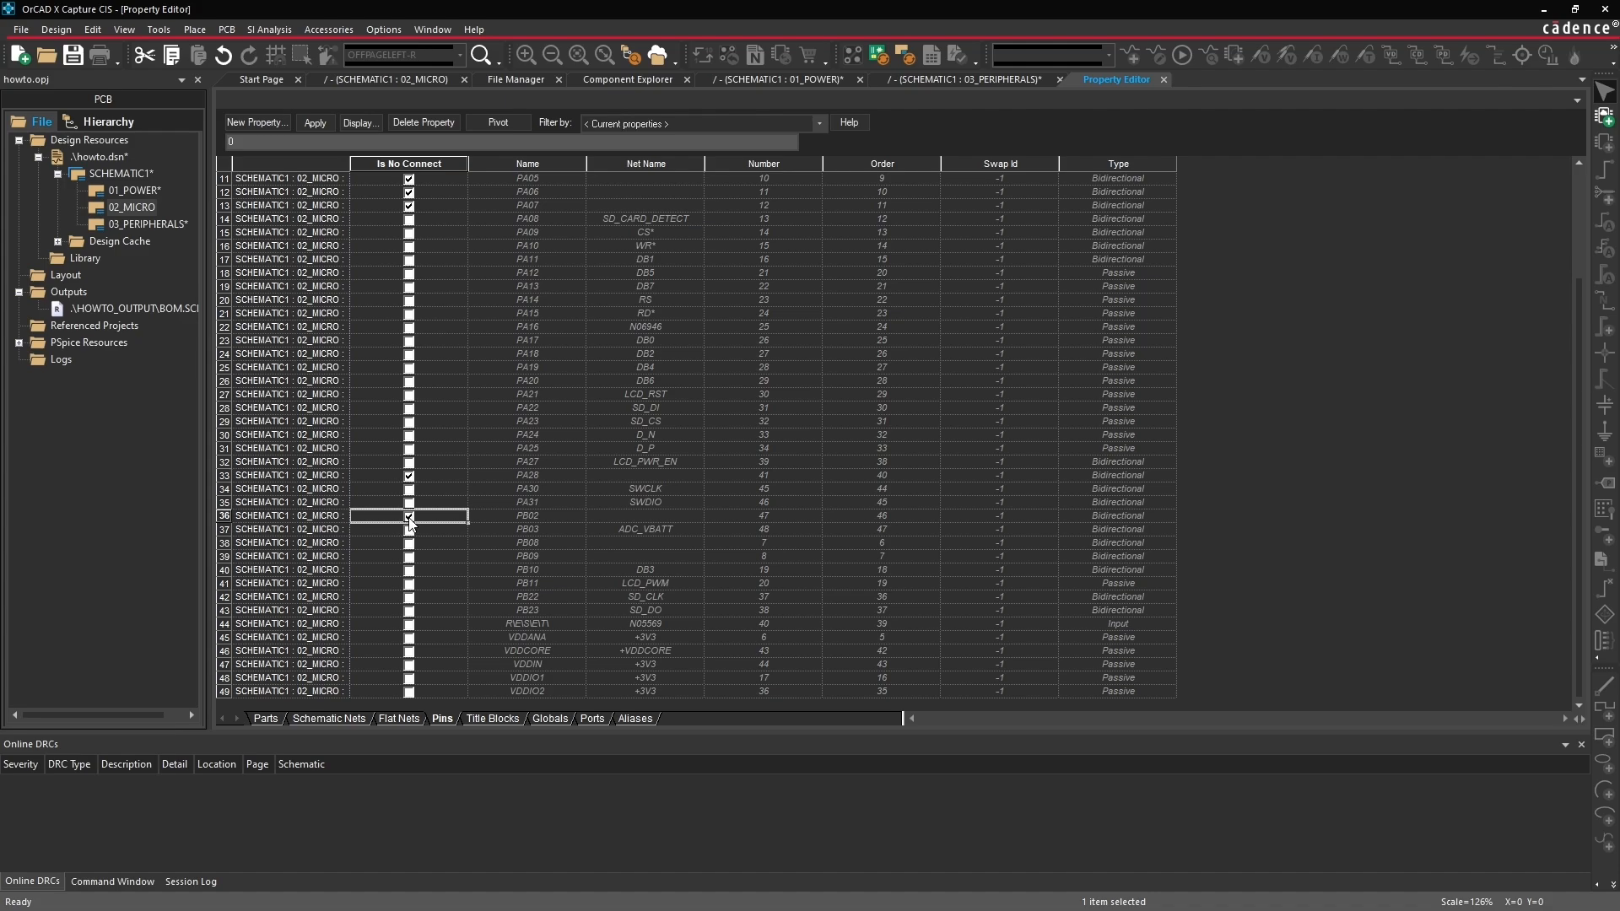
click(409, 543)
click(409, 556)
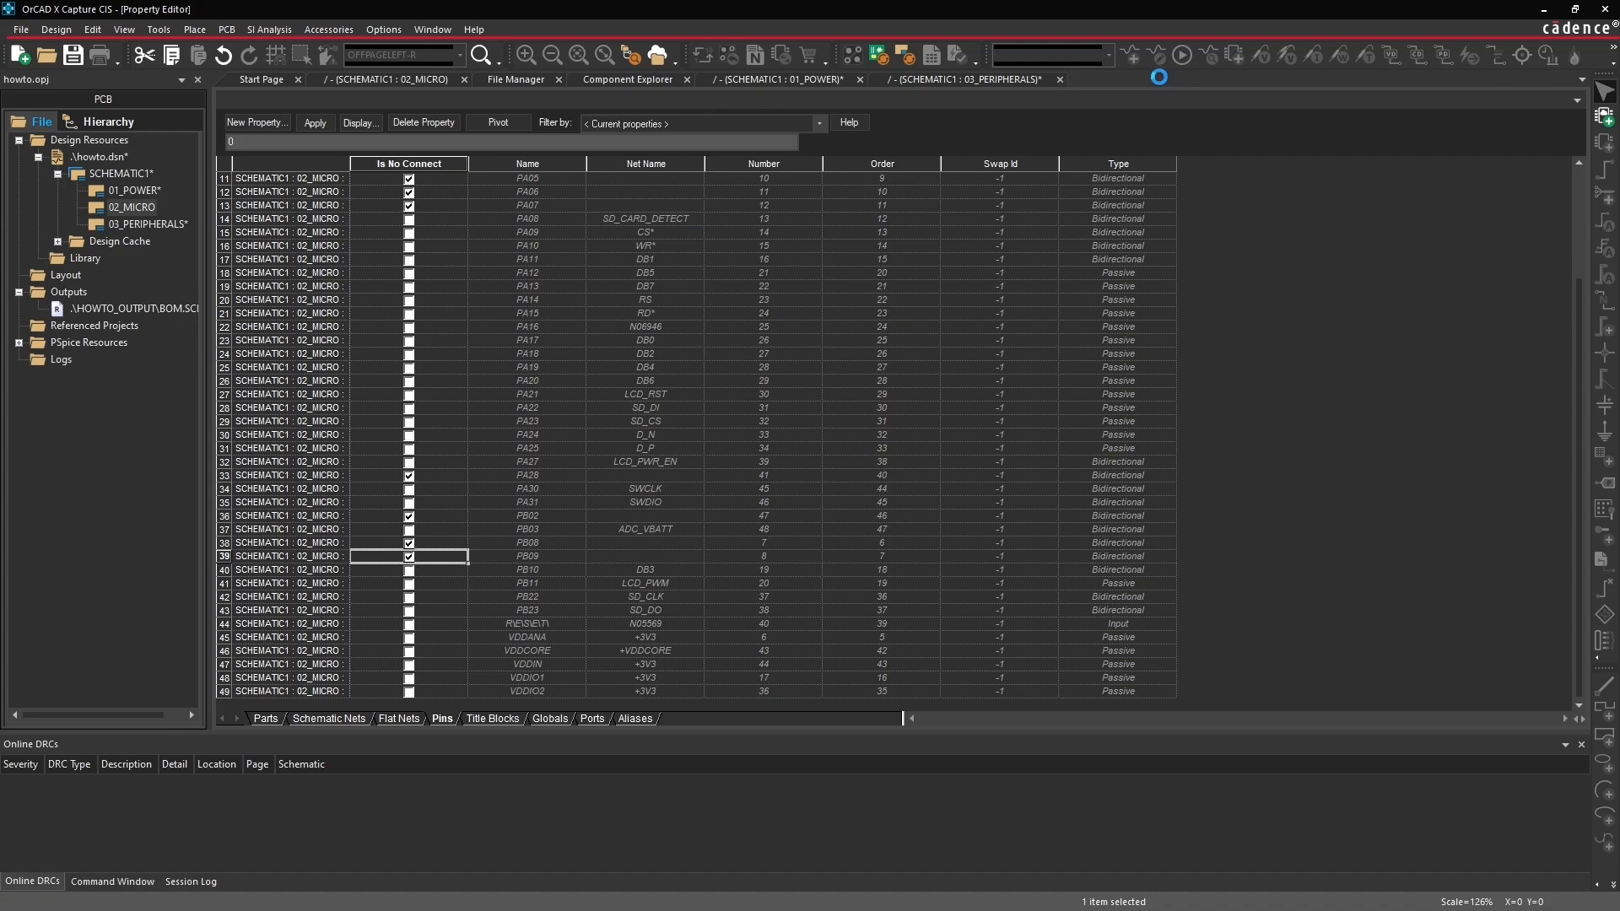
click(1163, 79)
click(712, 534)
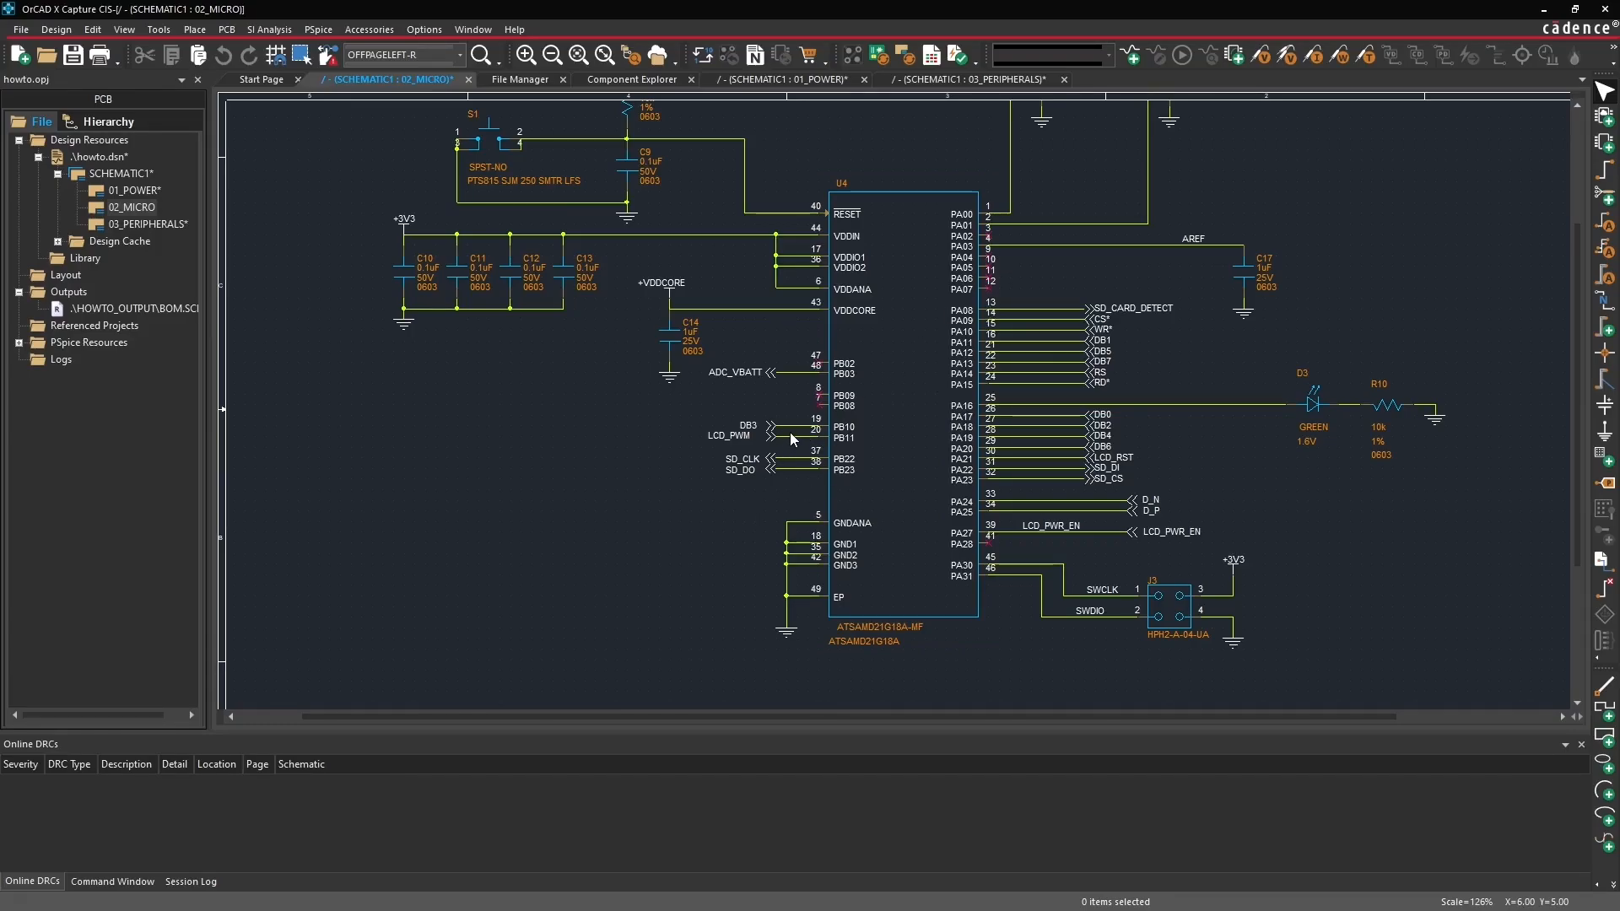
Step: Inspect the no-connect marks on U4's pins and the properties displayed beside resistor R9 on the schematic
drag(787, 436, 1023, 241)
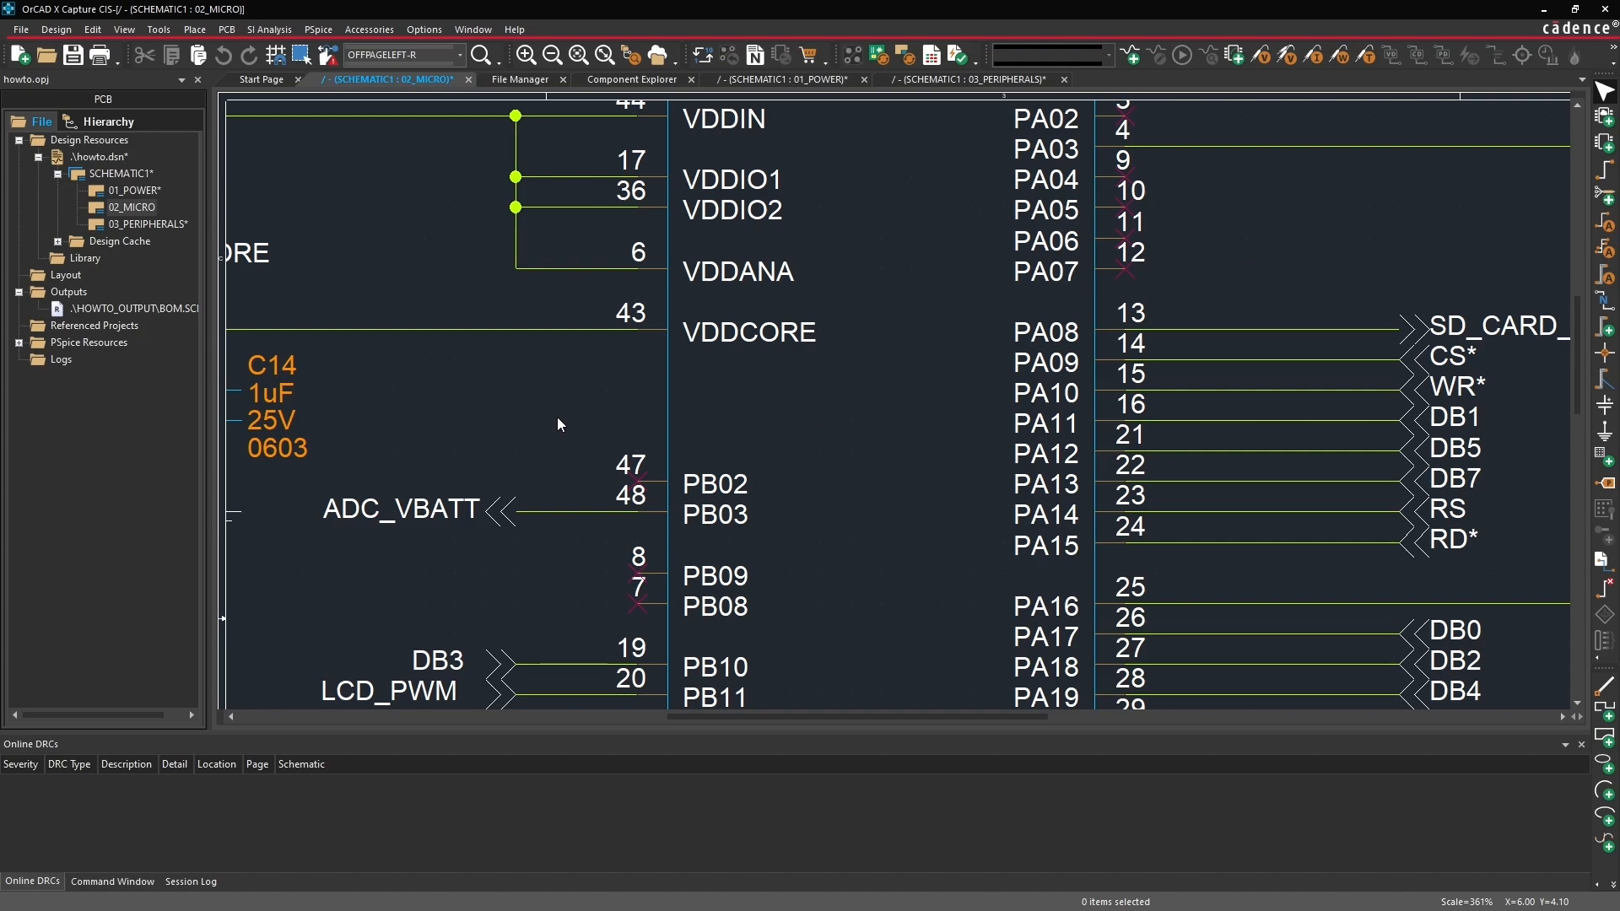
ctrl+scroll(557, 416, down, 3)
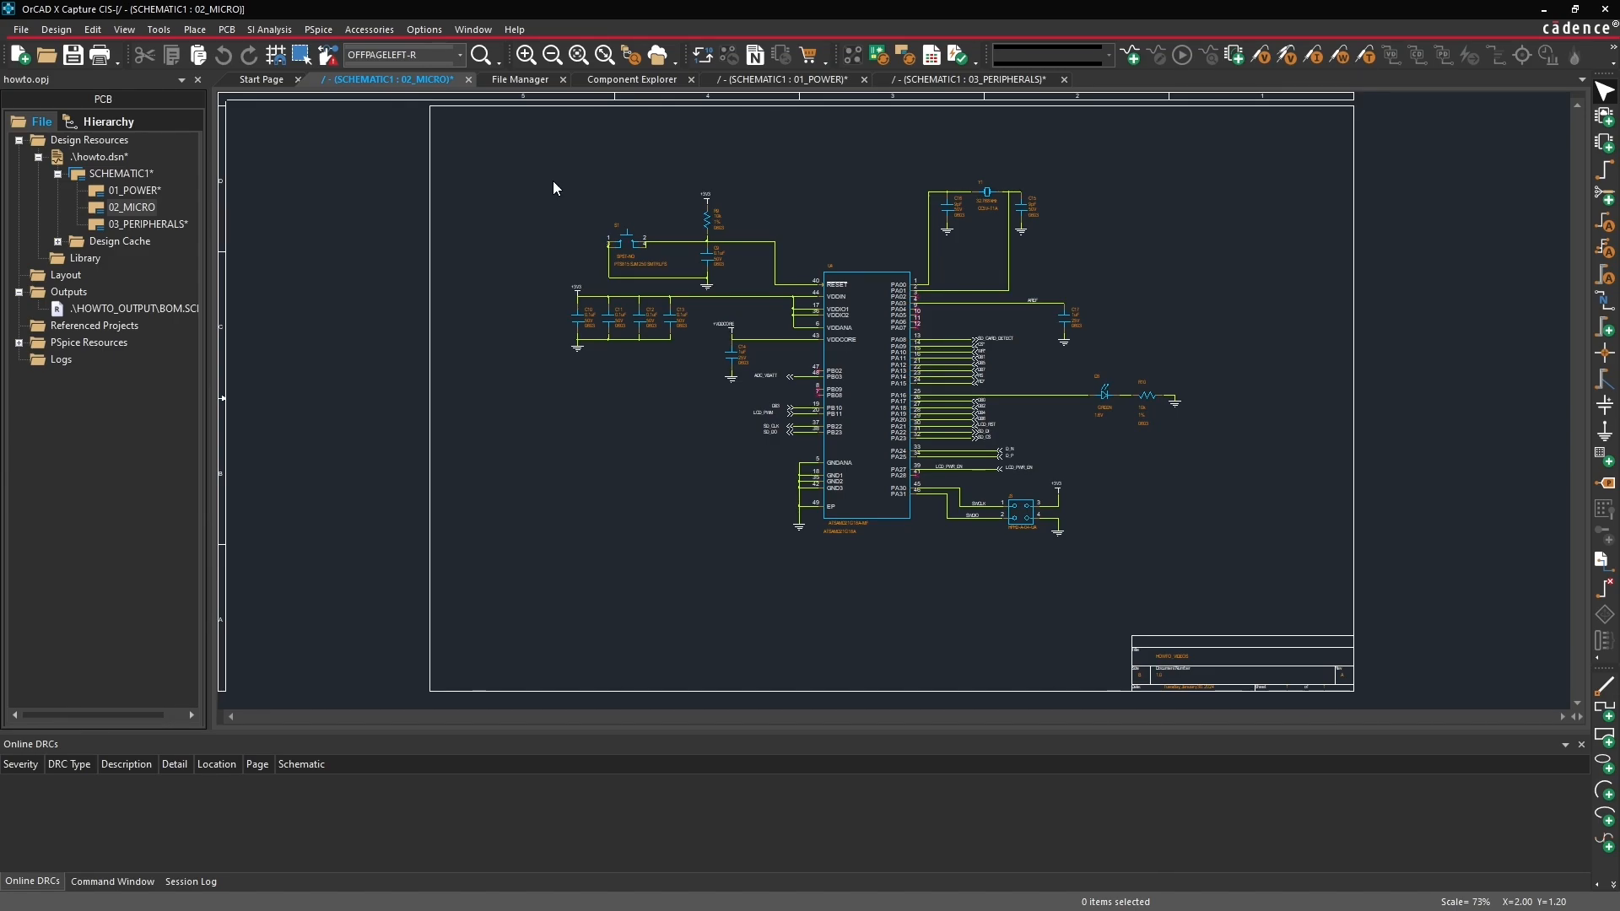
drag(653, 164, 764, 262)
click(900, 426)
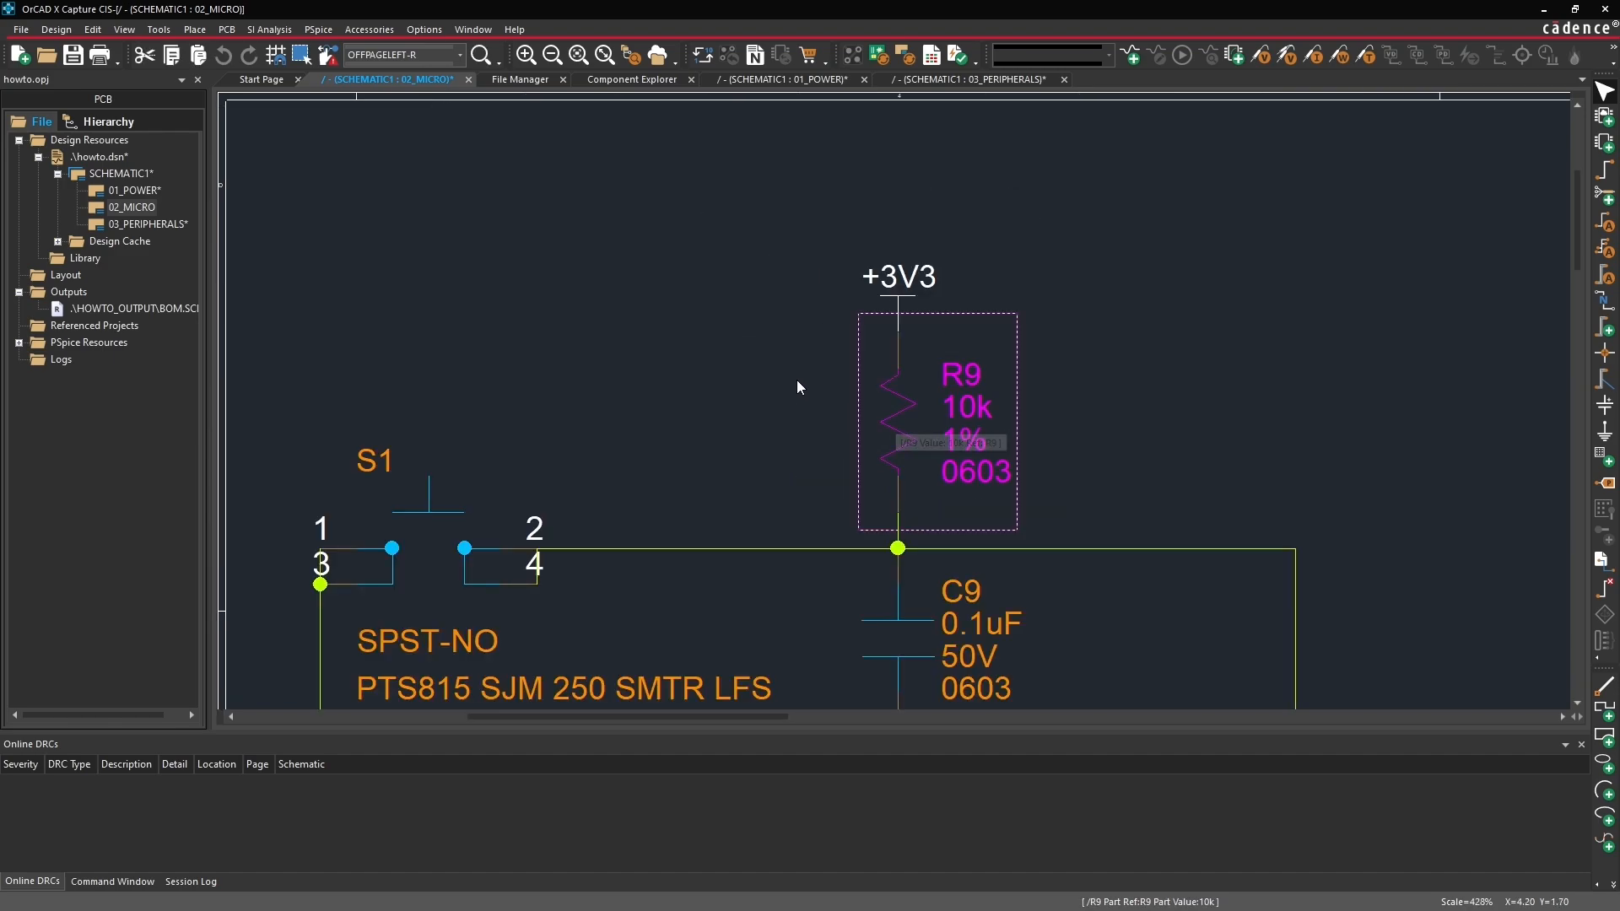
middle_drag(828, 391, 816, 435)
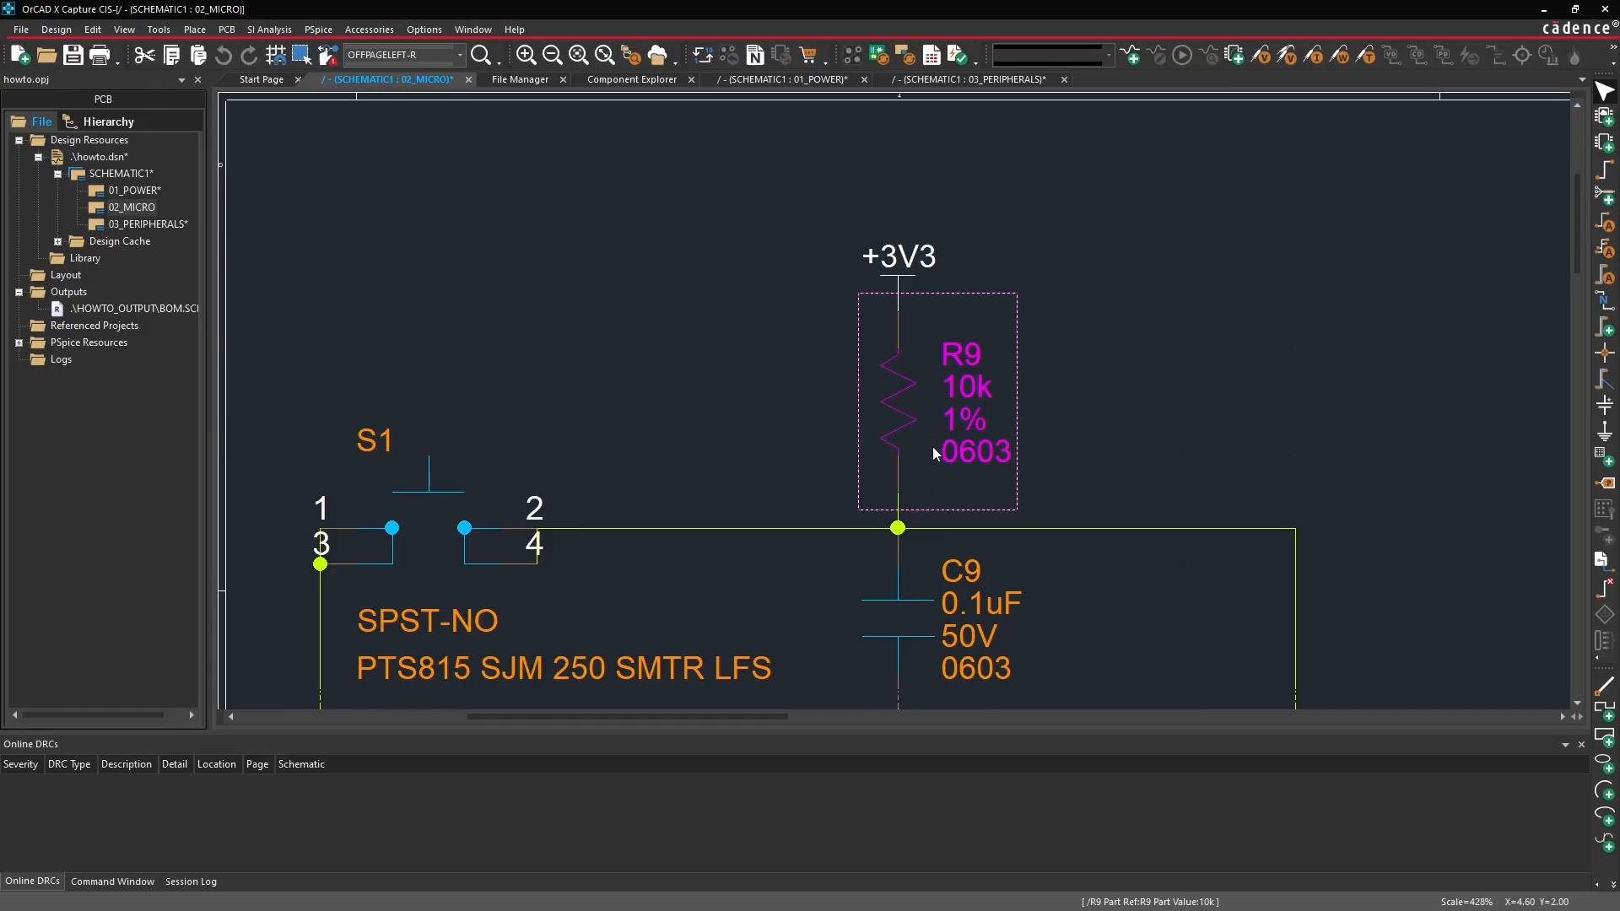
click(786, 423)
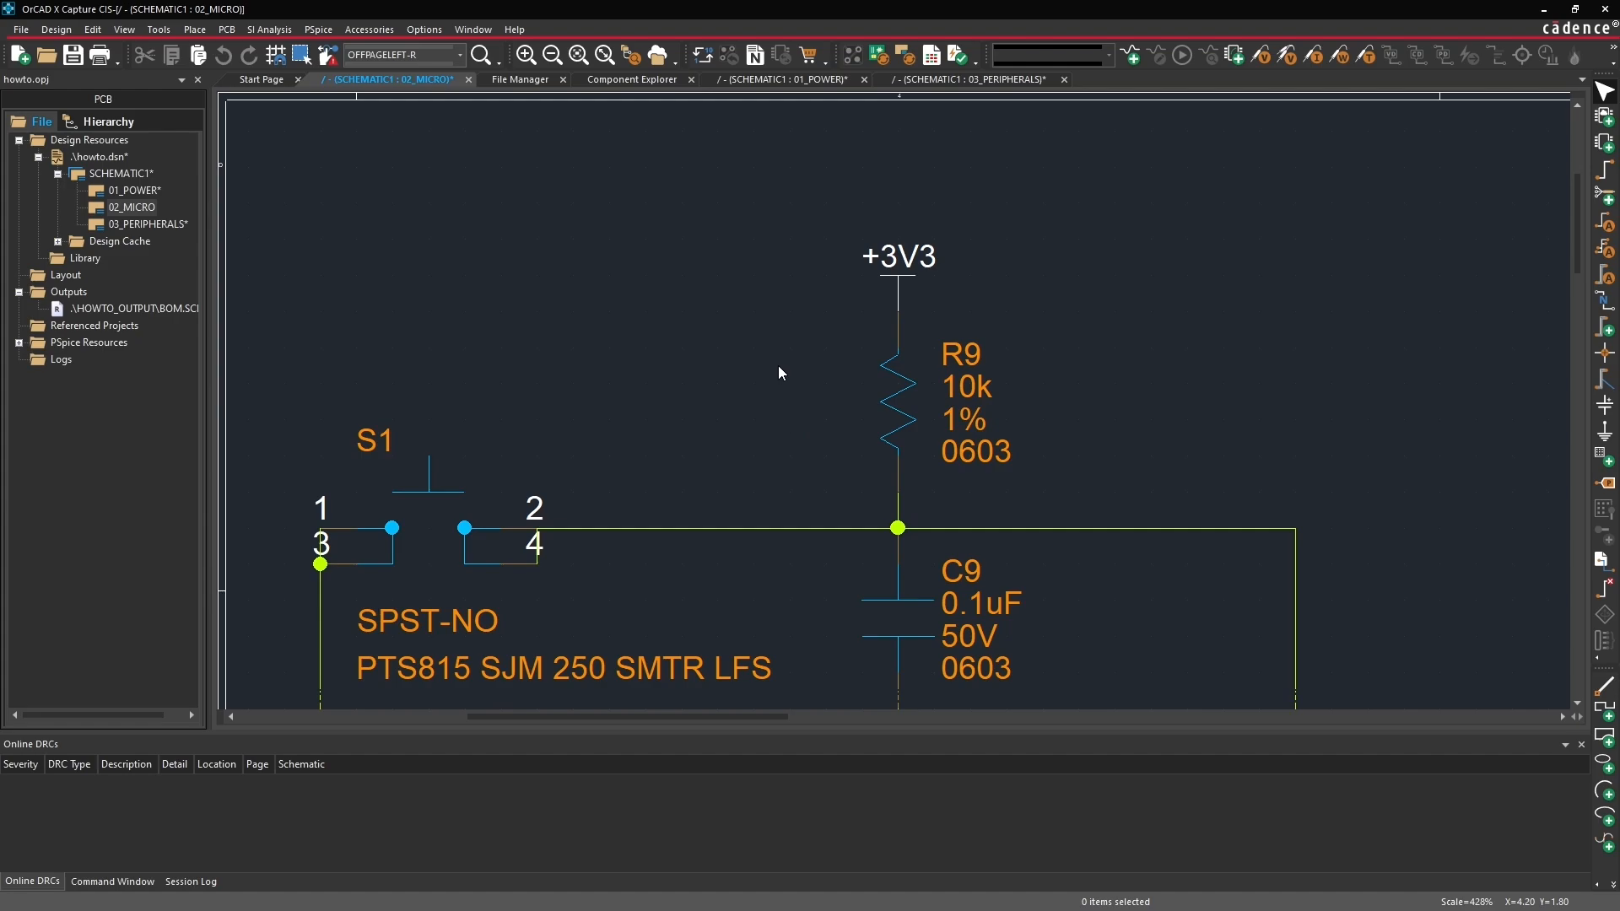
ctrl+scroll(777, 366, down, 2)
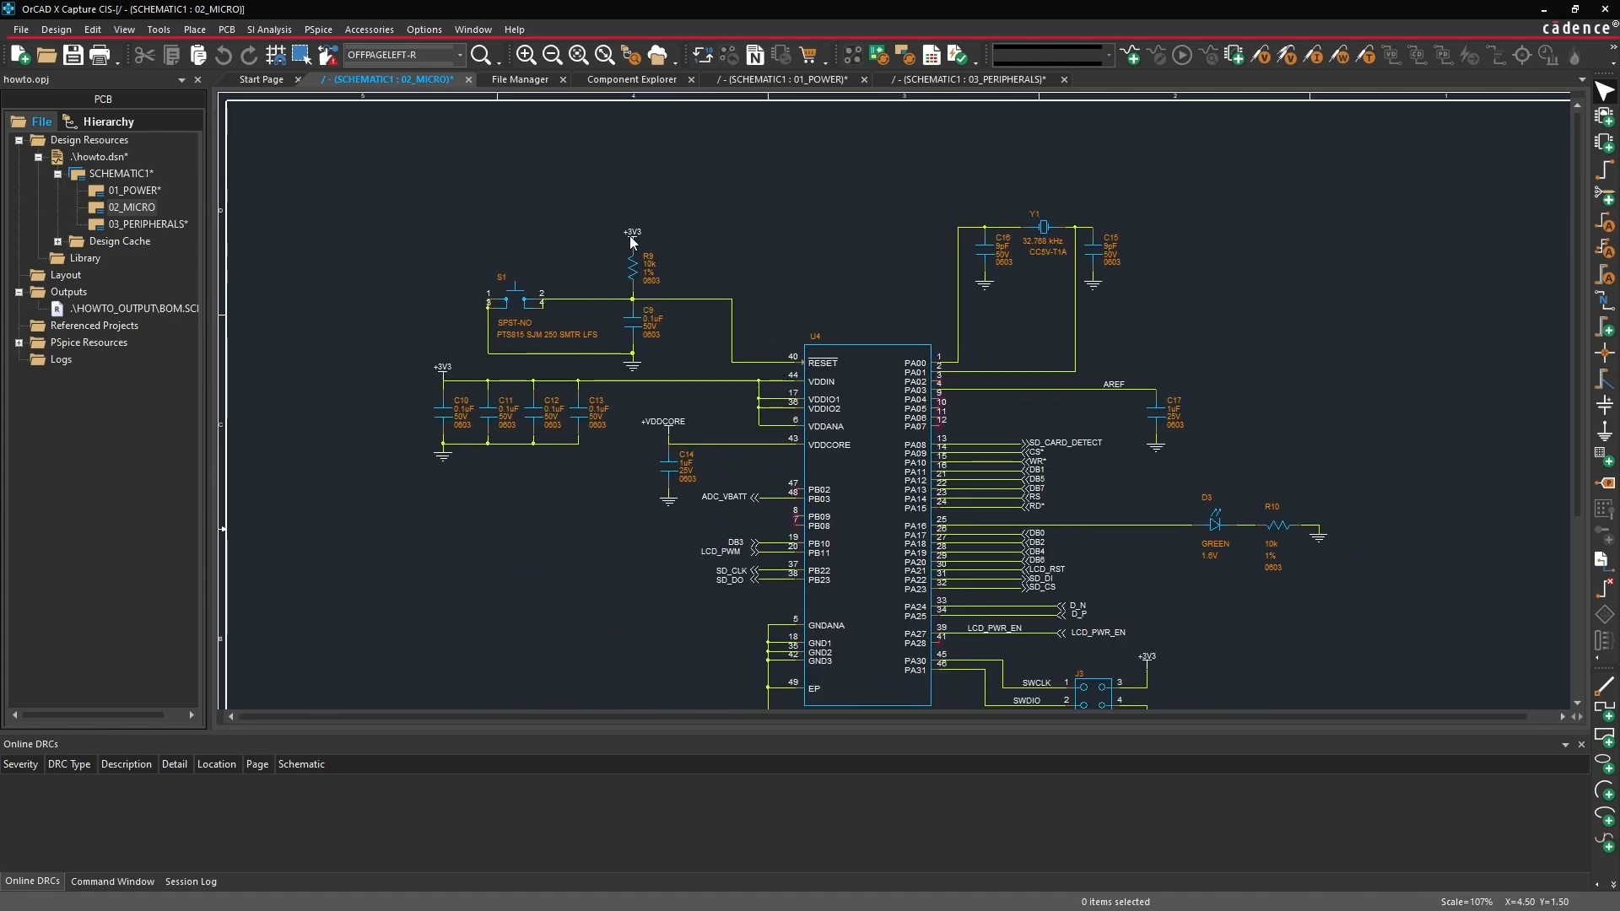
scroll(615, 275, down, 1)
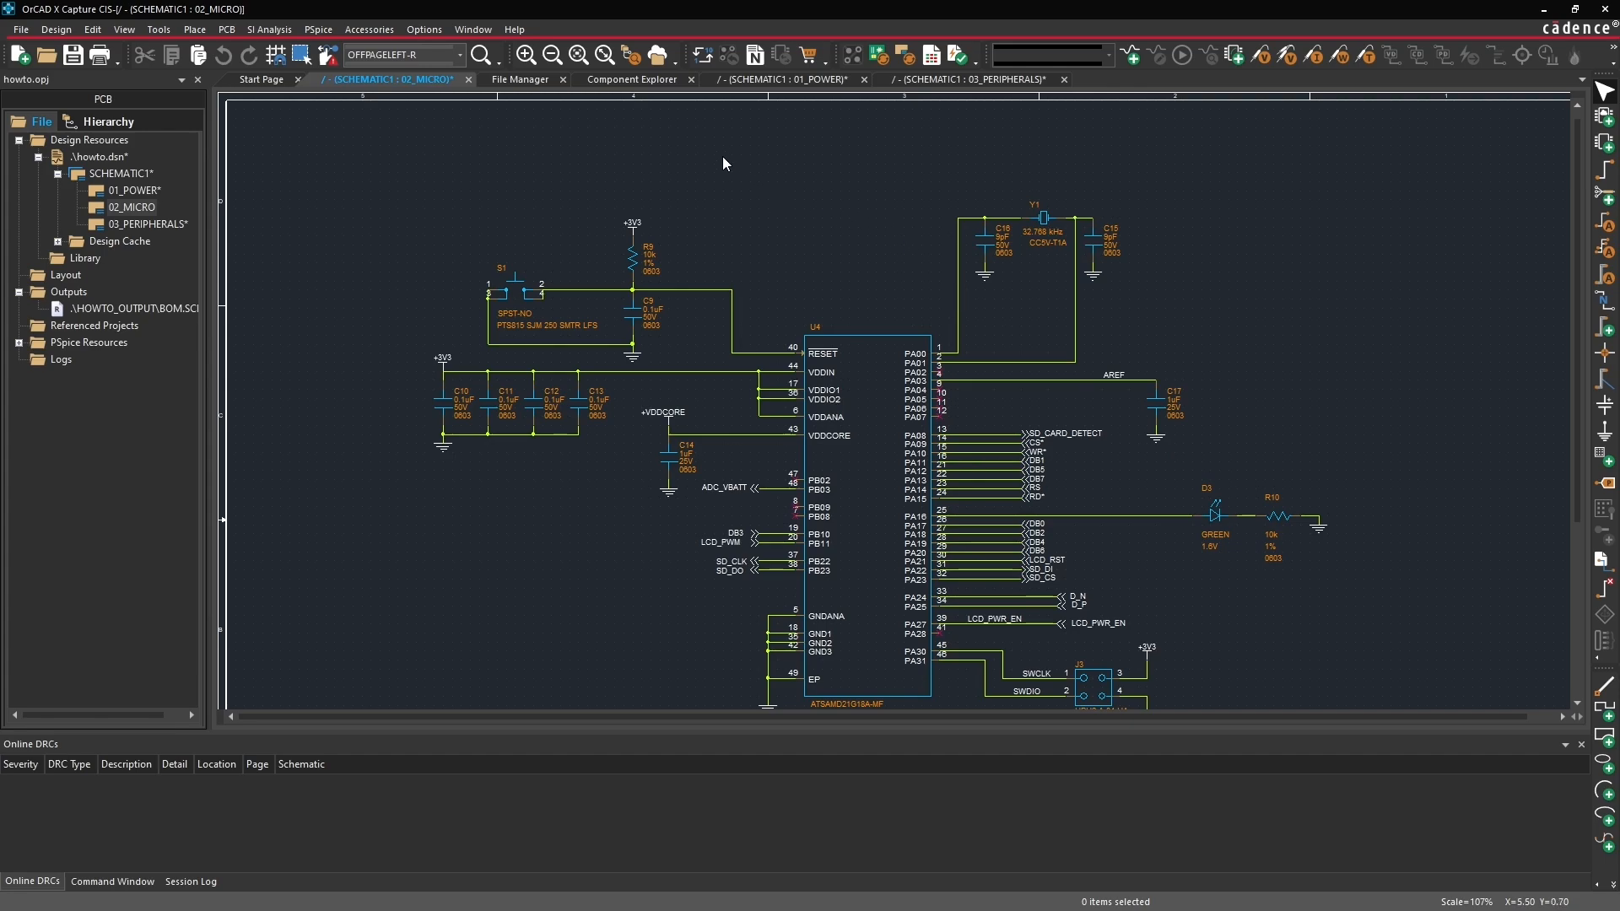
scroll(722, 155, down, 1)
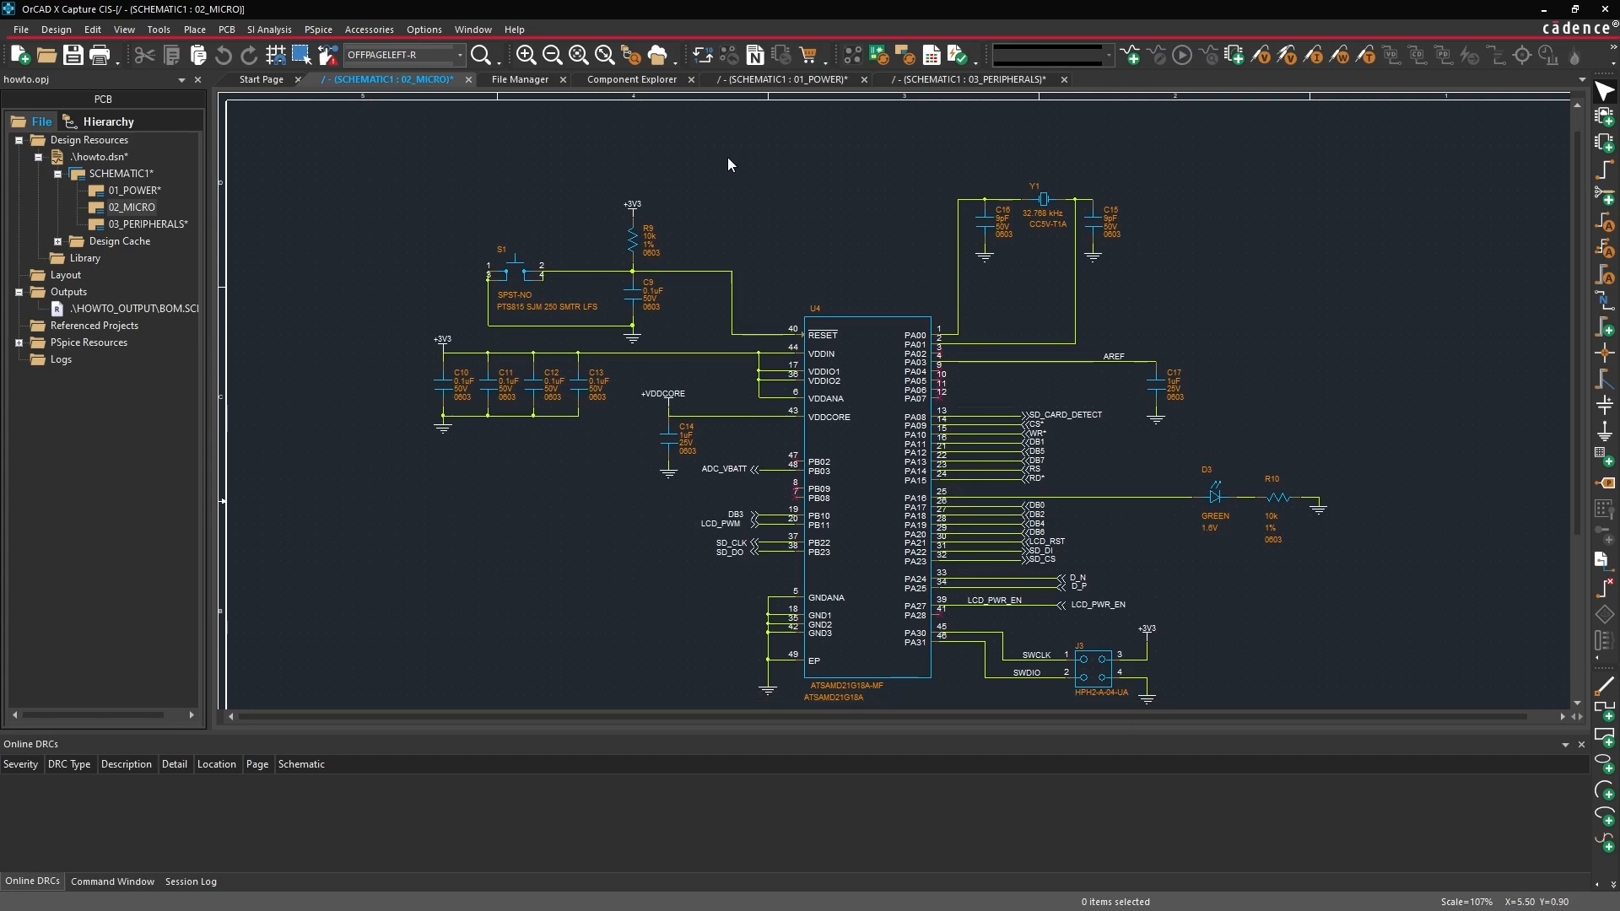
Step: In Component Explorer, set the VF property of green LED CDN-DEMO-0015 to 1.0V and save the component
click(661, 82)
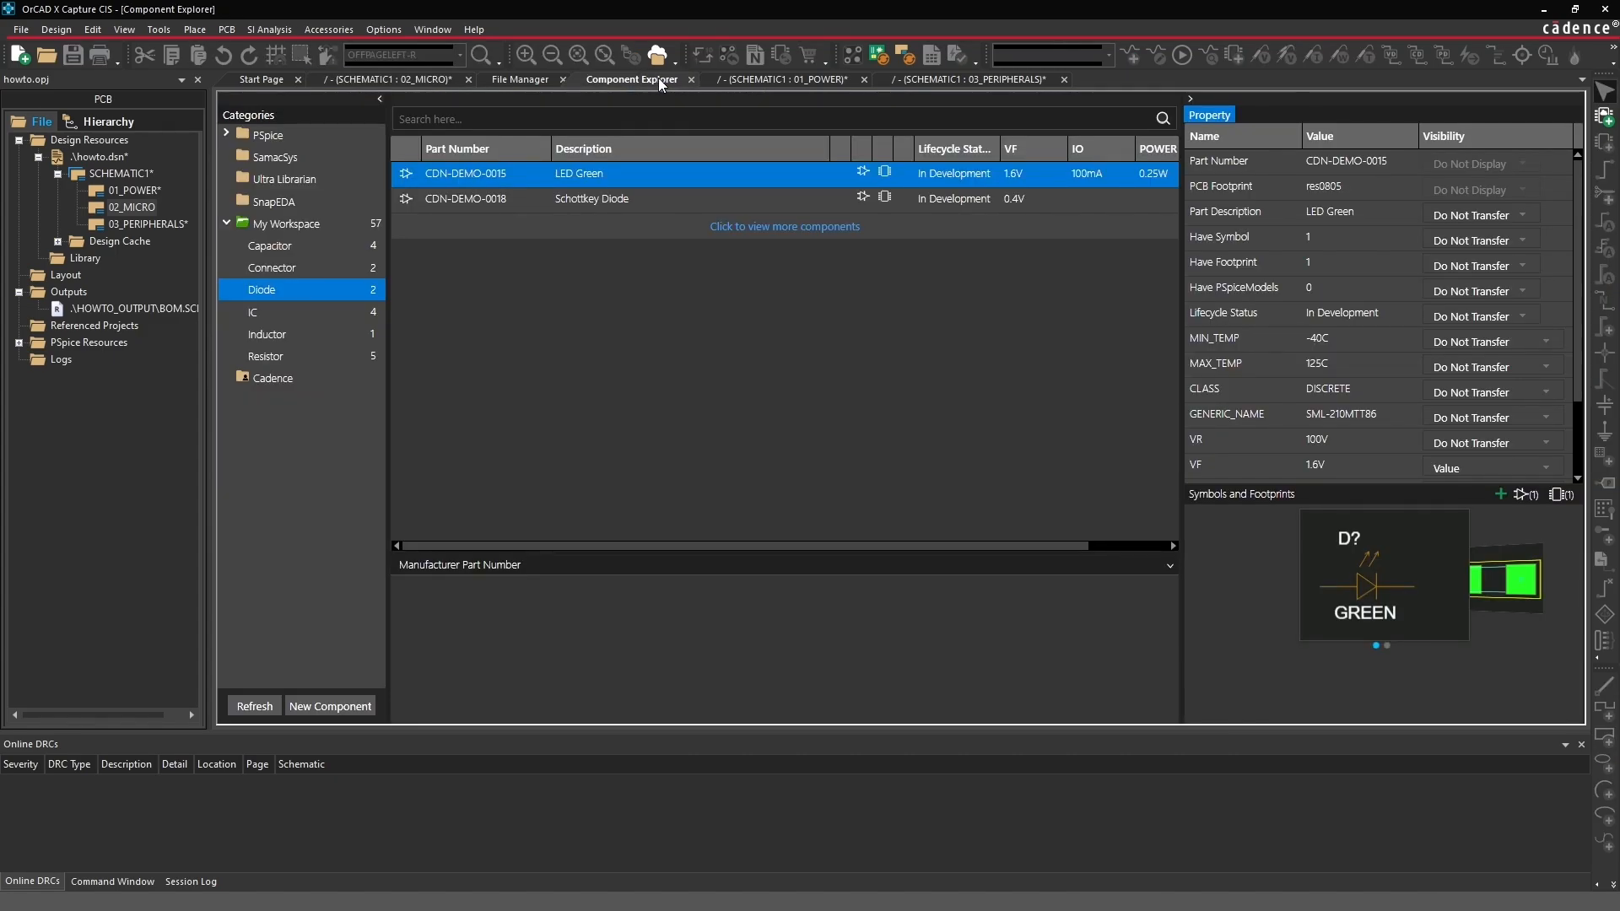
right_click(613, 175)
click(623, 210)
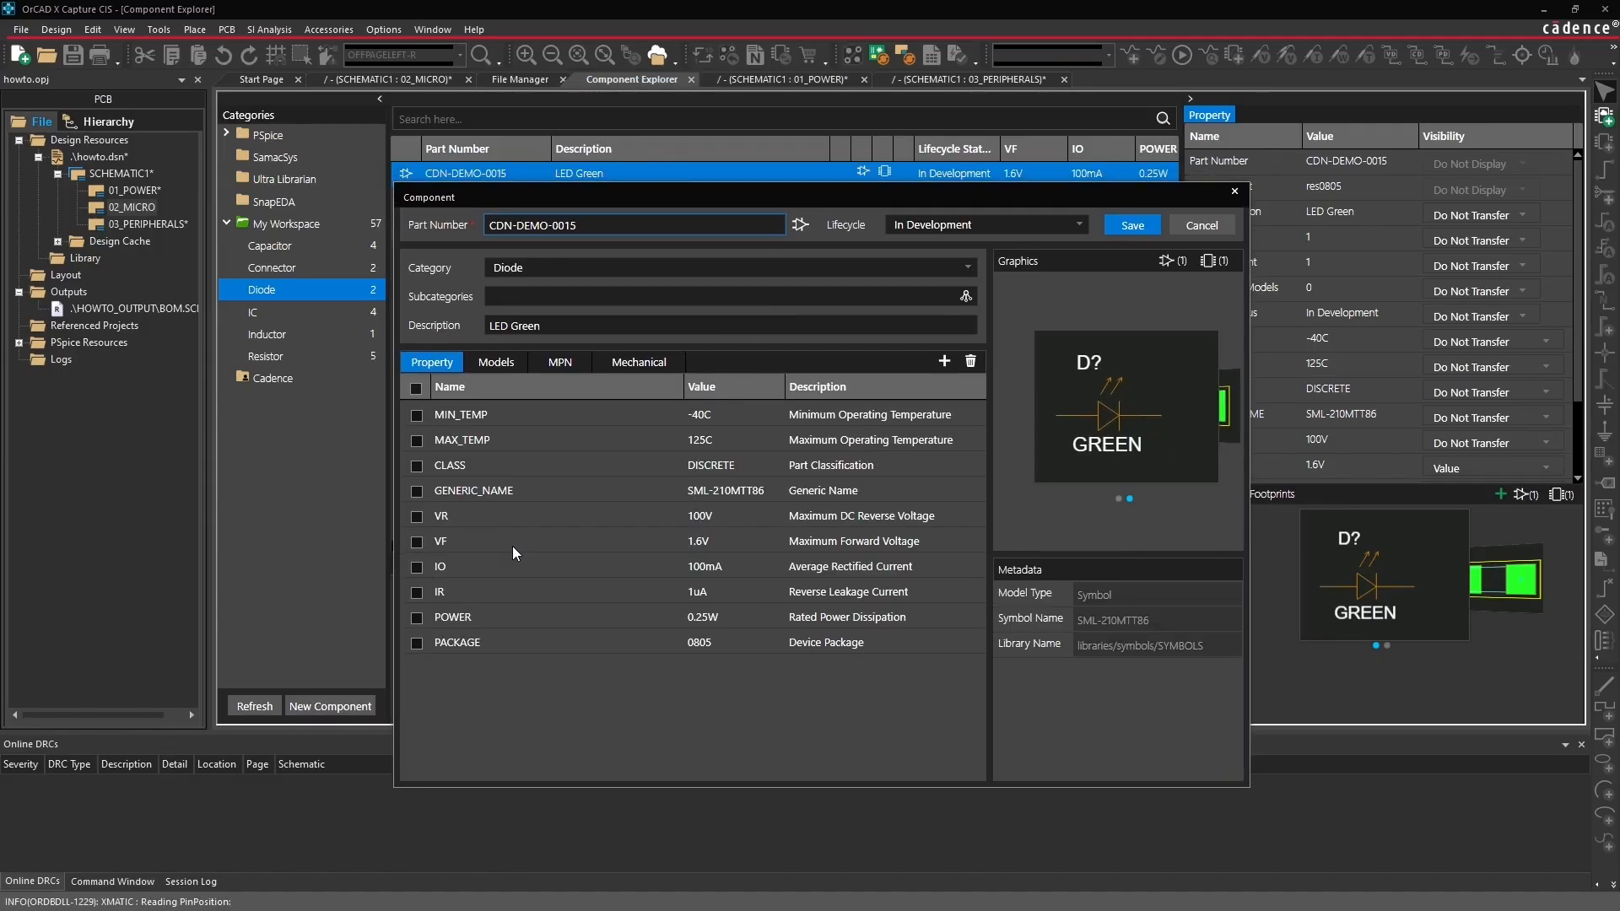
click(727, 547)
click(705, 547)
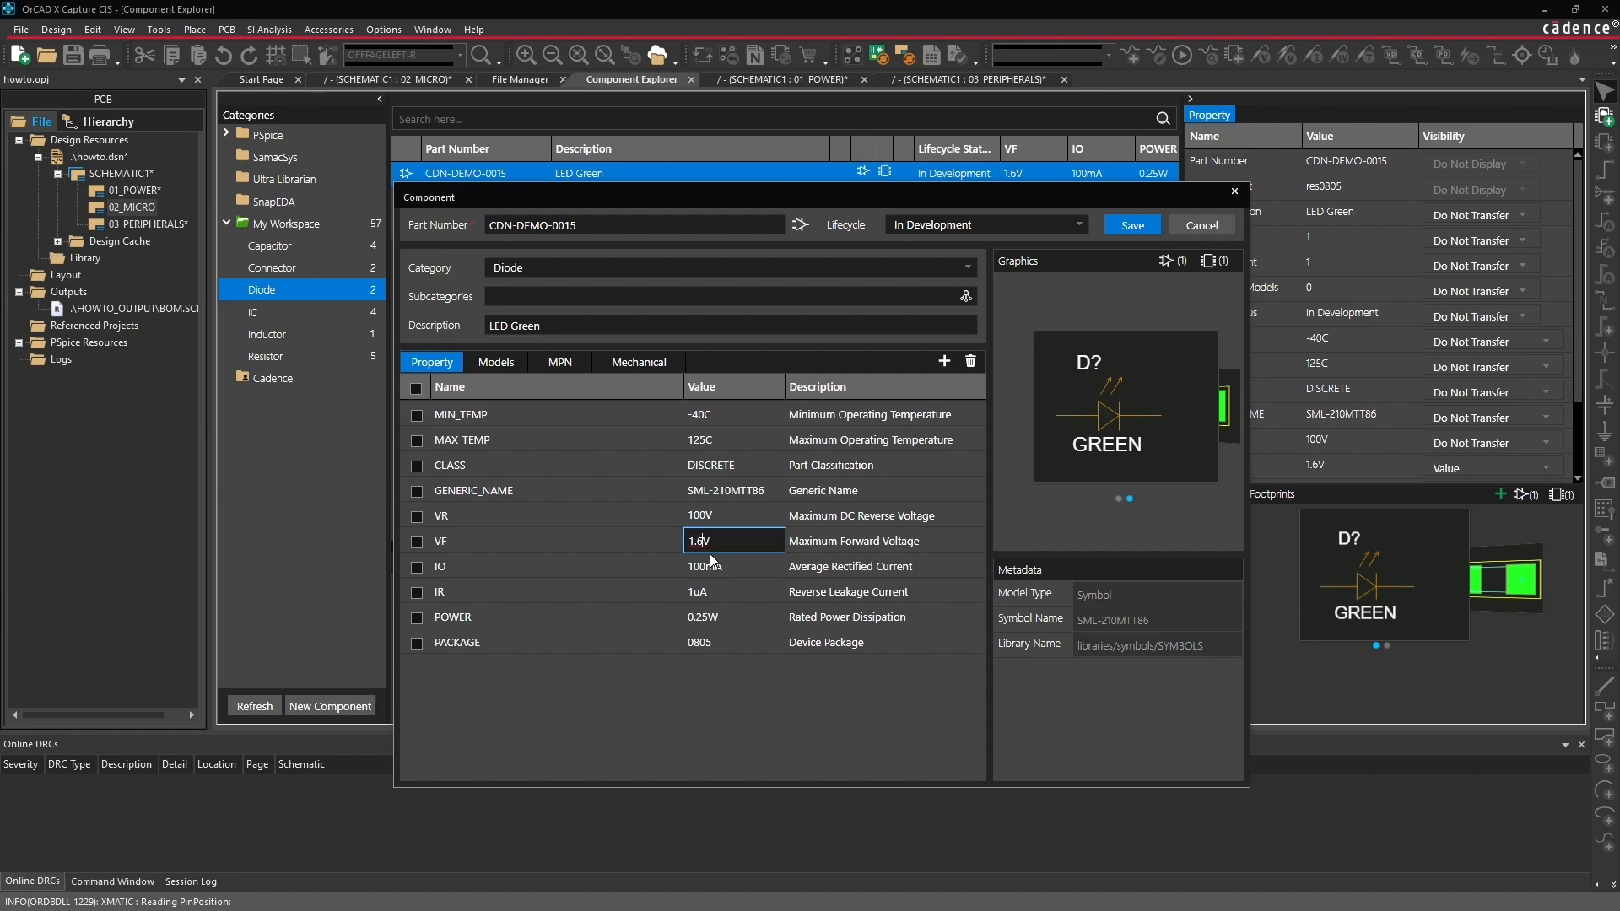
key(BackSpace)
text(0)
click(737, 677)
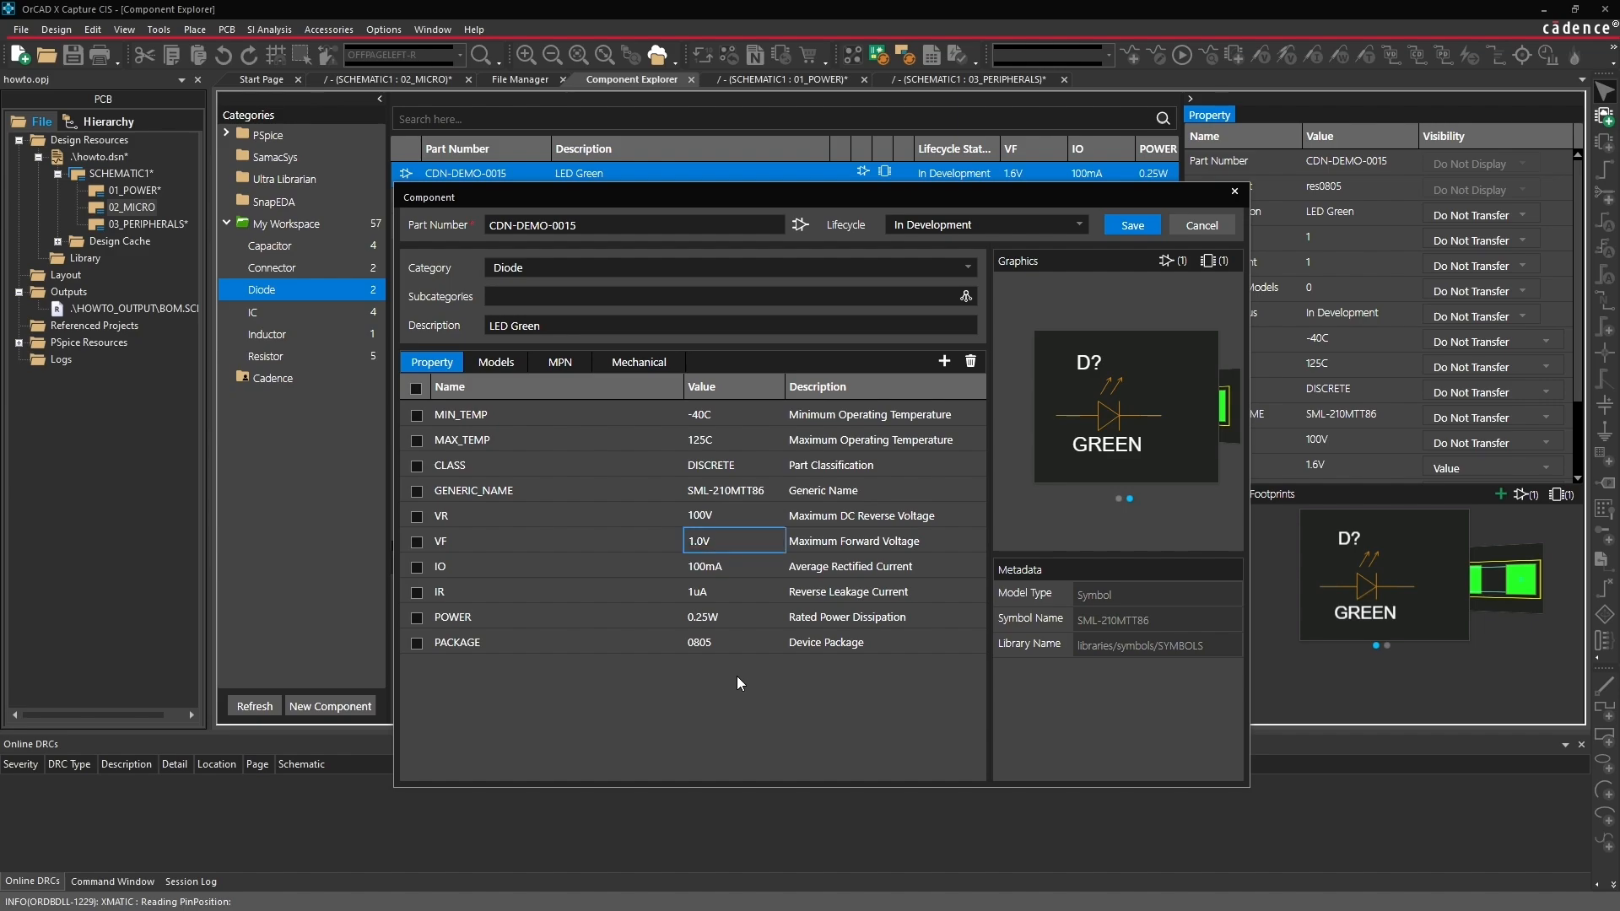
click(1119, 225)
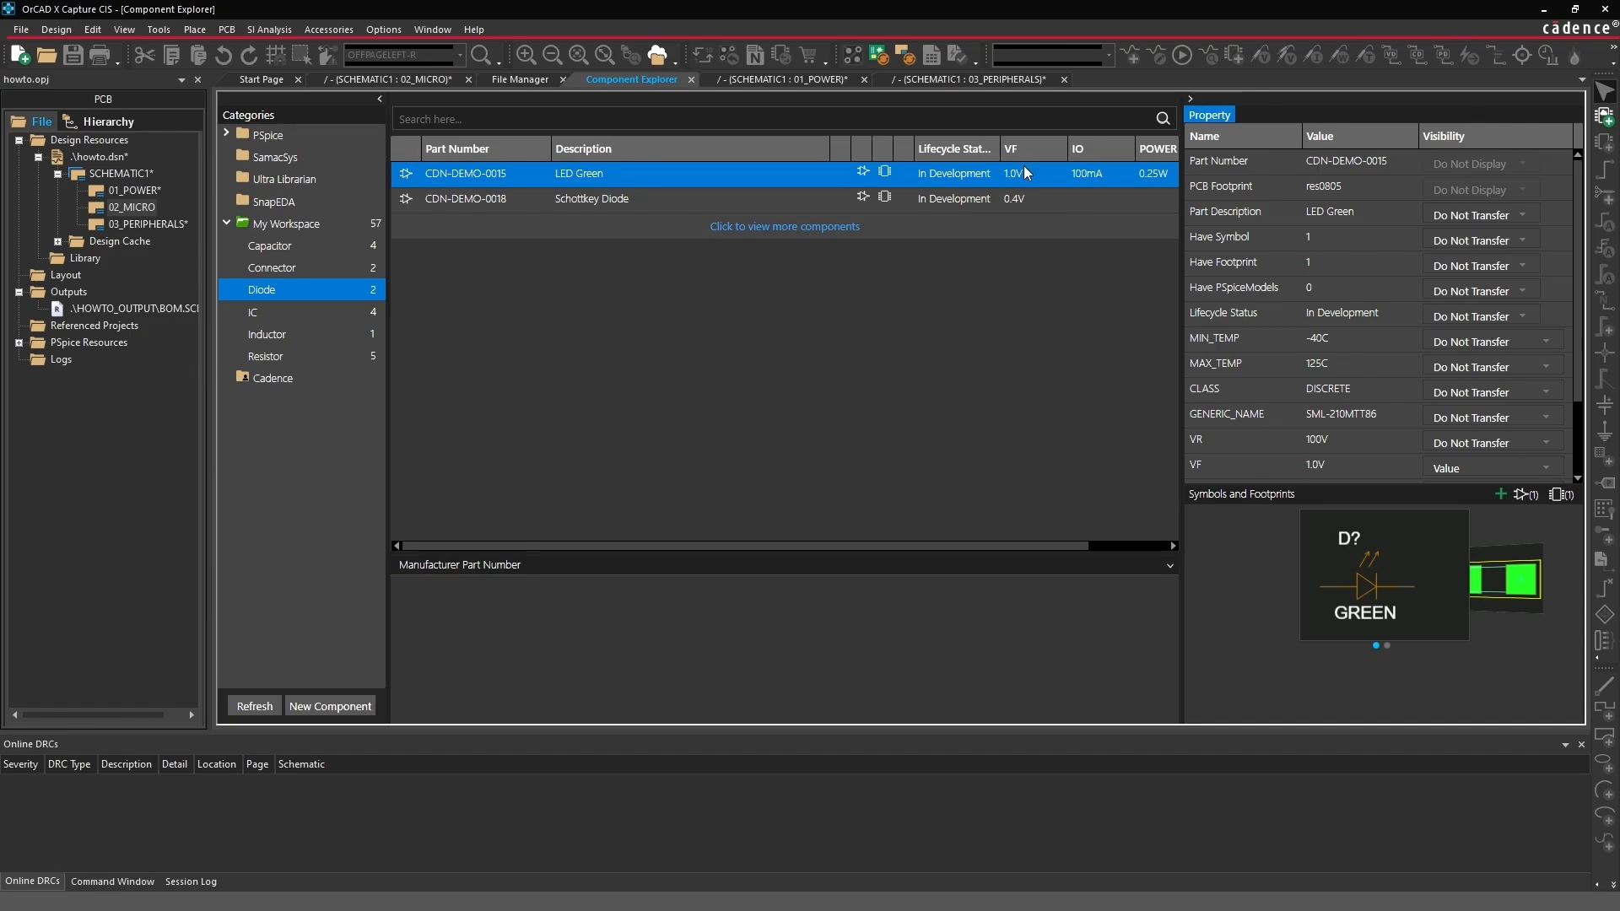
Step: Return to the 02_MICRO schematic page and check the forward voltage displayed for LED D3
double_click(133, 207)
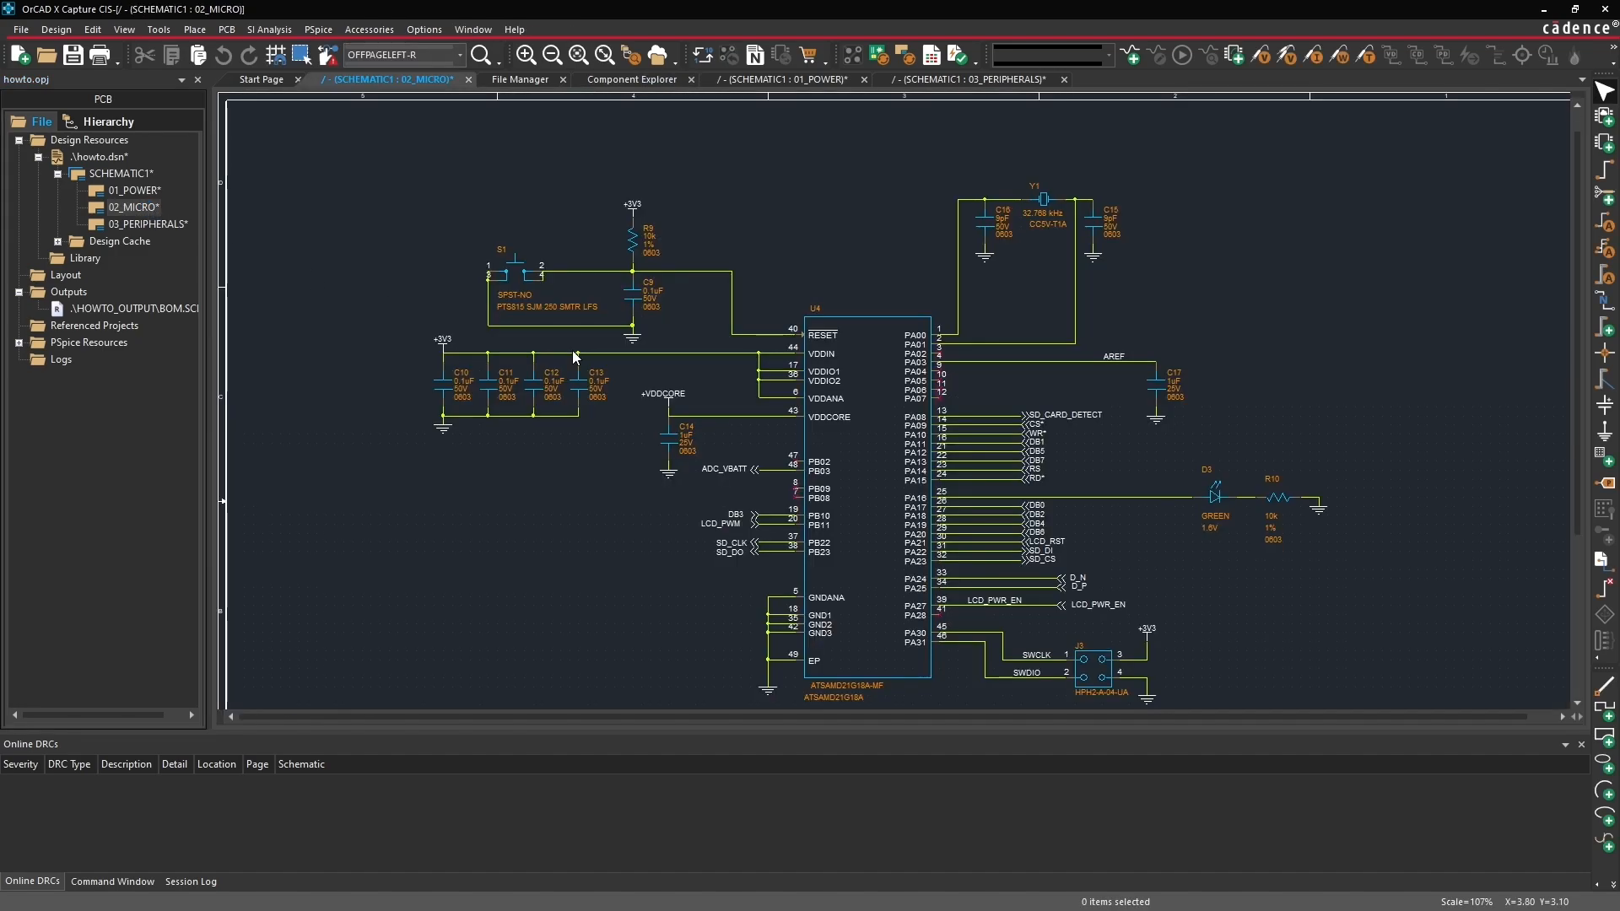
drag(1136, 433, 1377, 573)
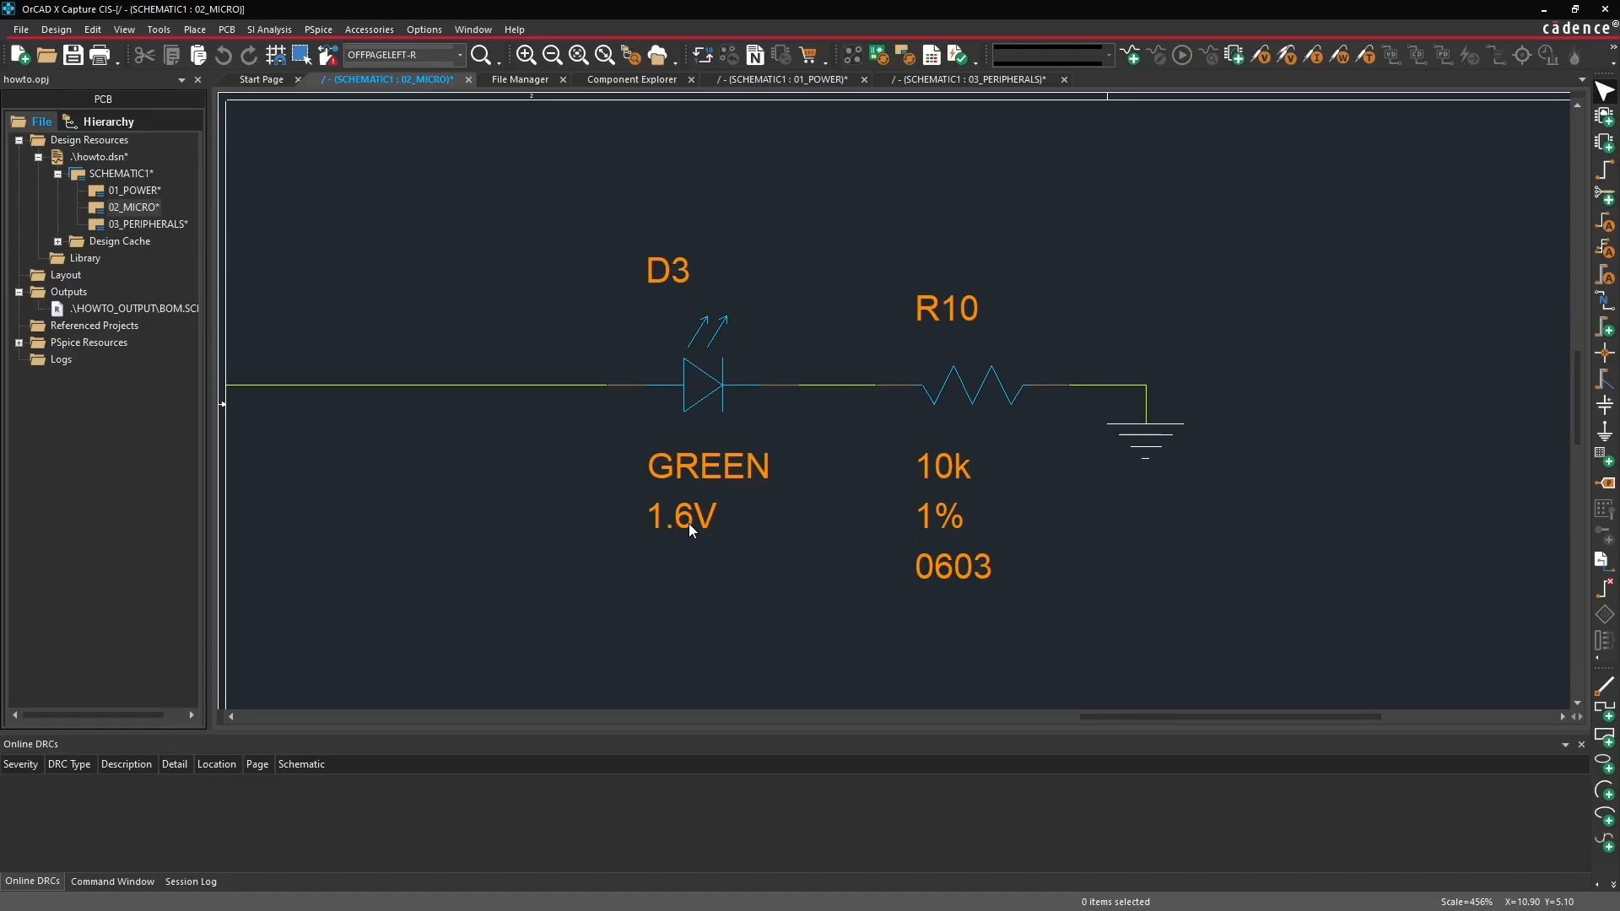
key(o)
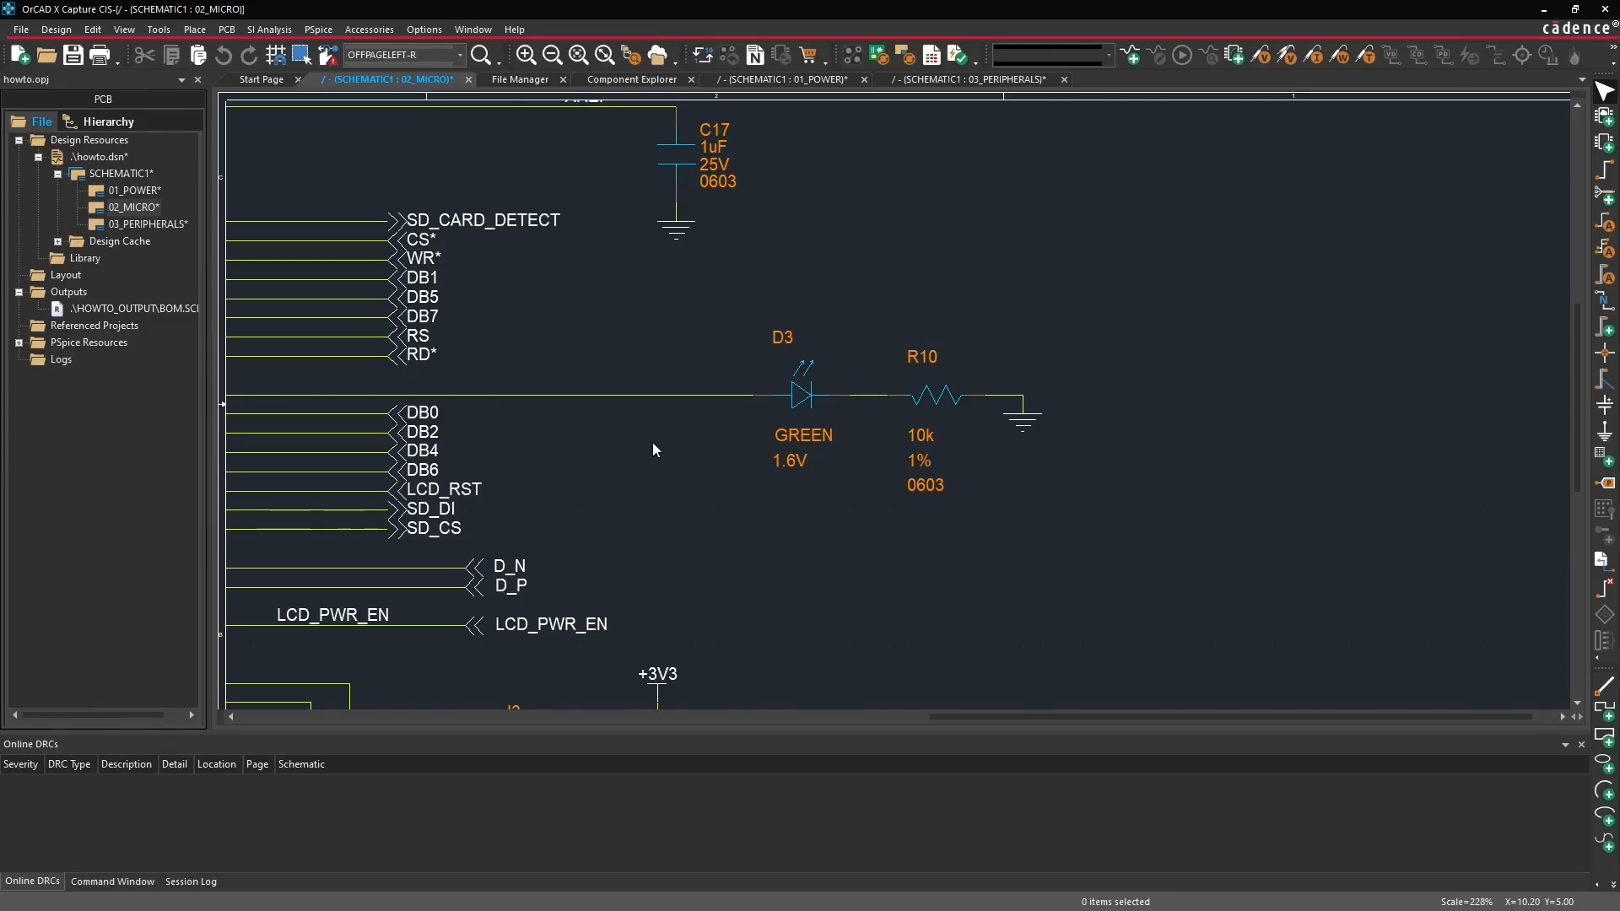
Step: Compare LED D3 with its database component, update the schematic part with the database values, and save the 02_MICRO page
click(804, 395)
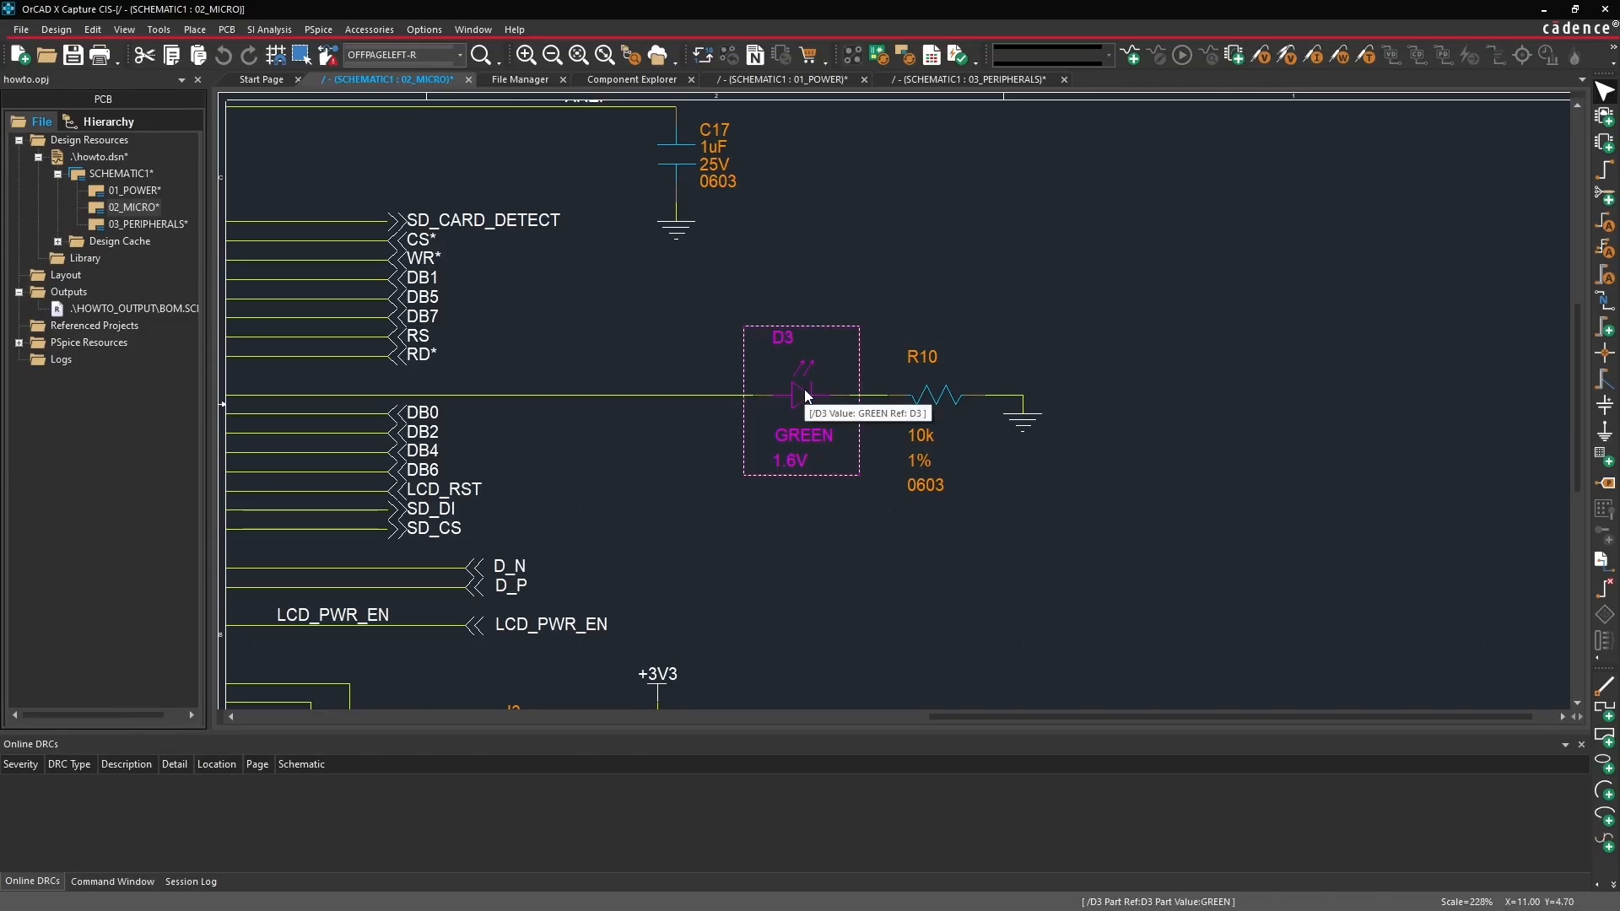
right_click(805, 395)
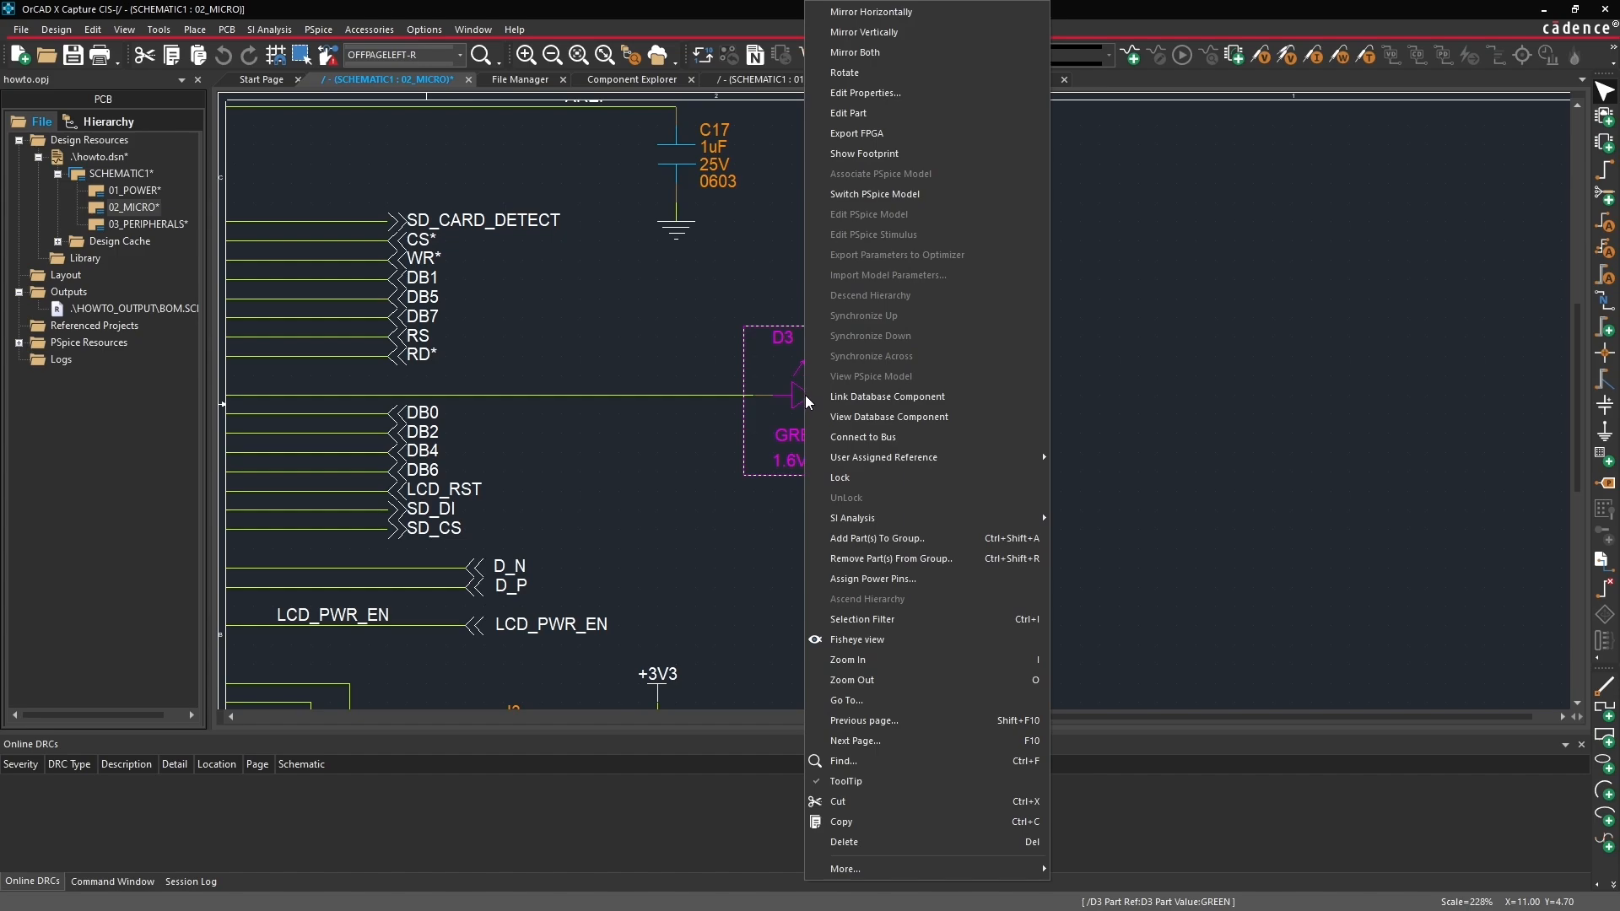
click(826, 418)
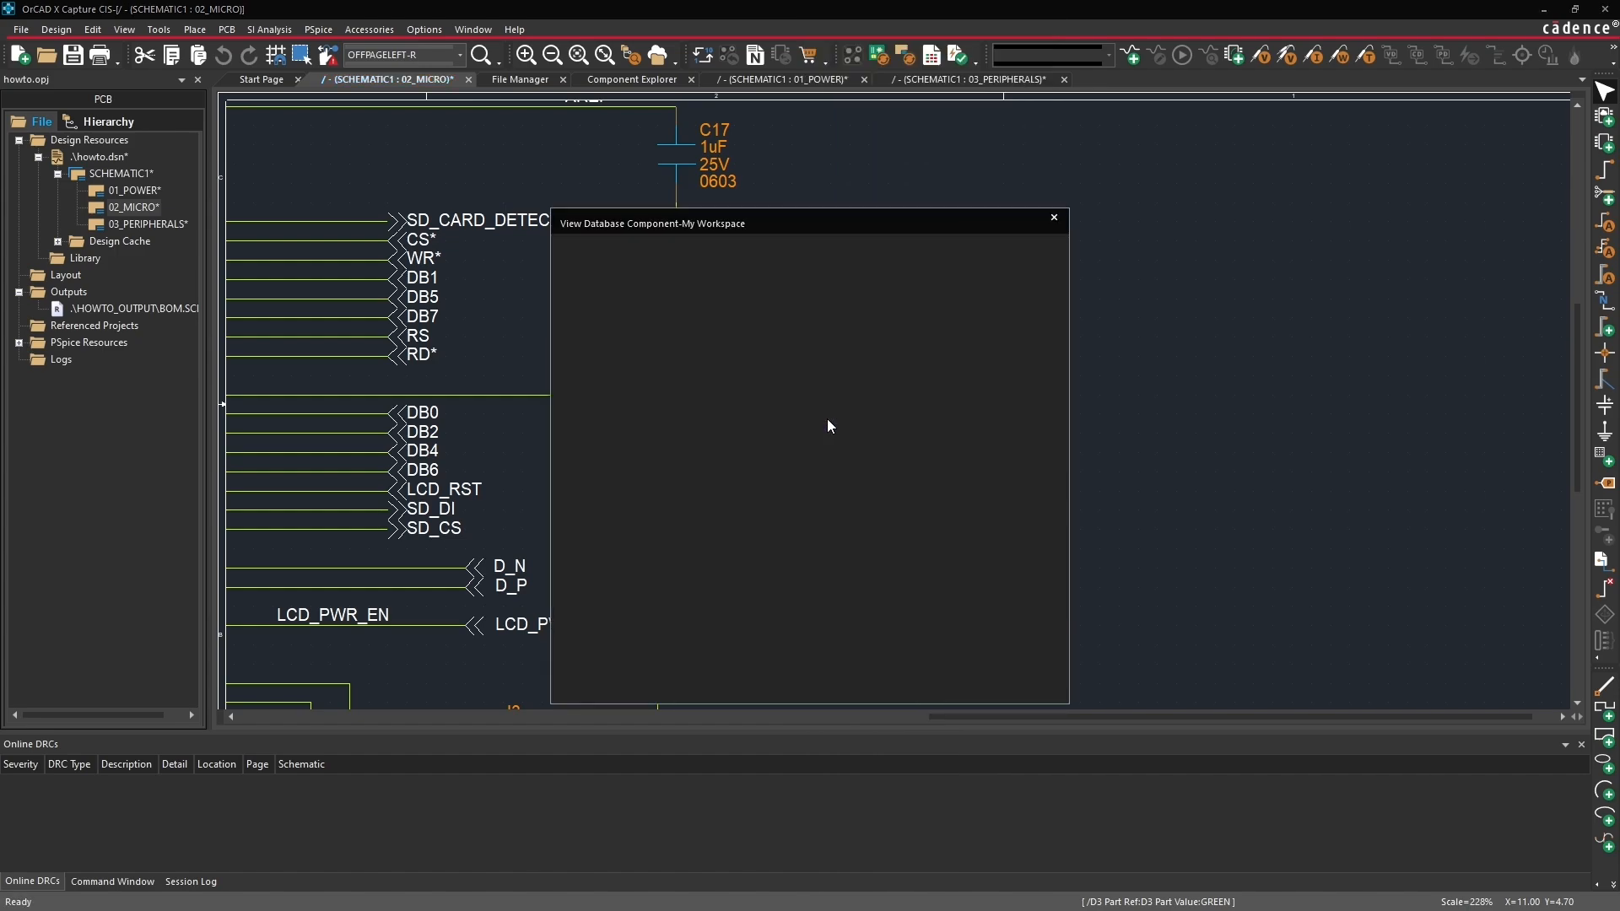
drag(858, 235, 989, 172)
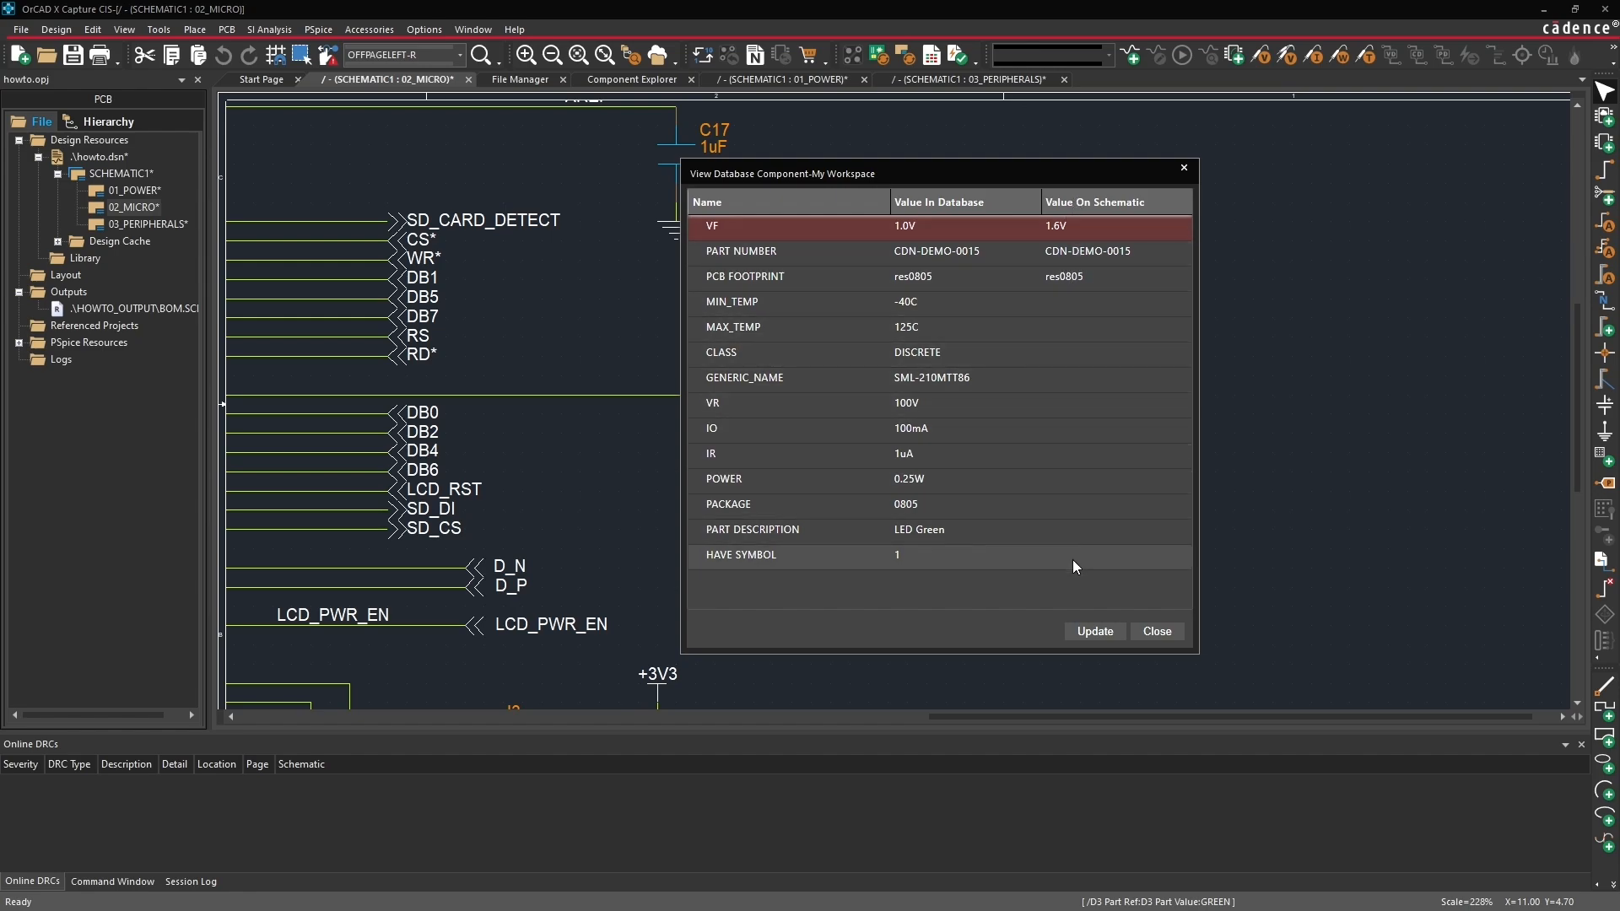
drag(1025, 173, 1233, 170)
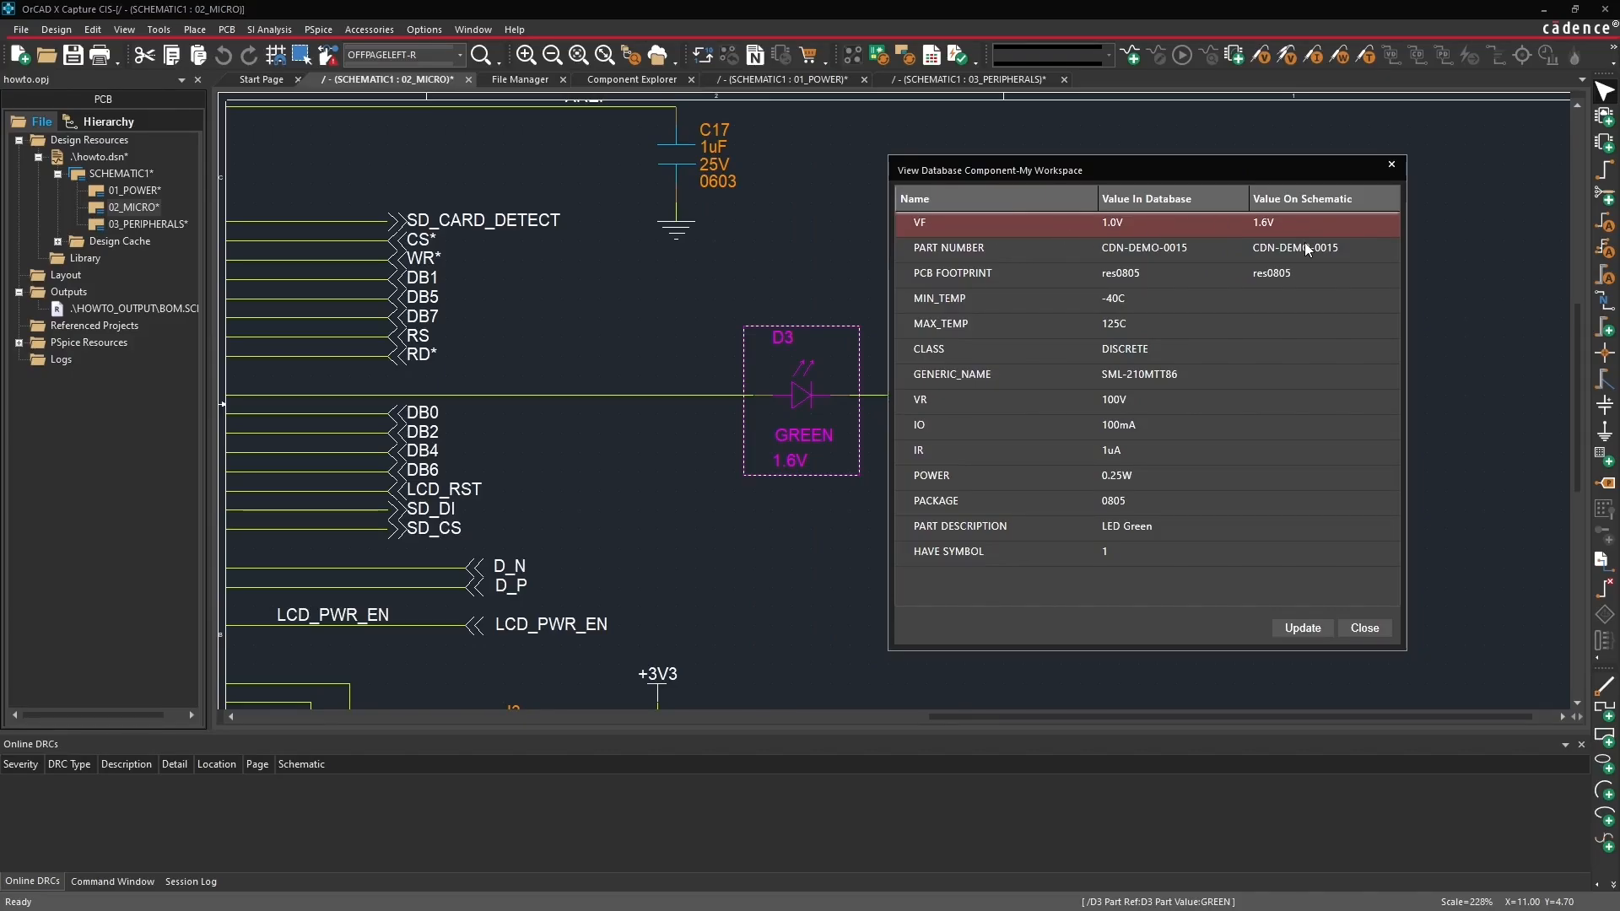
click(1299, 629)
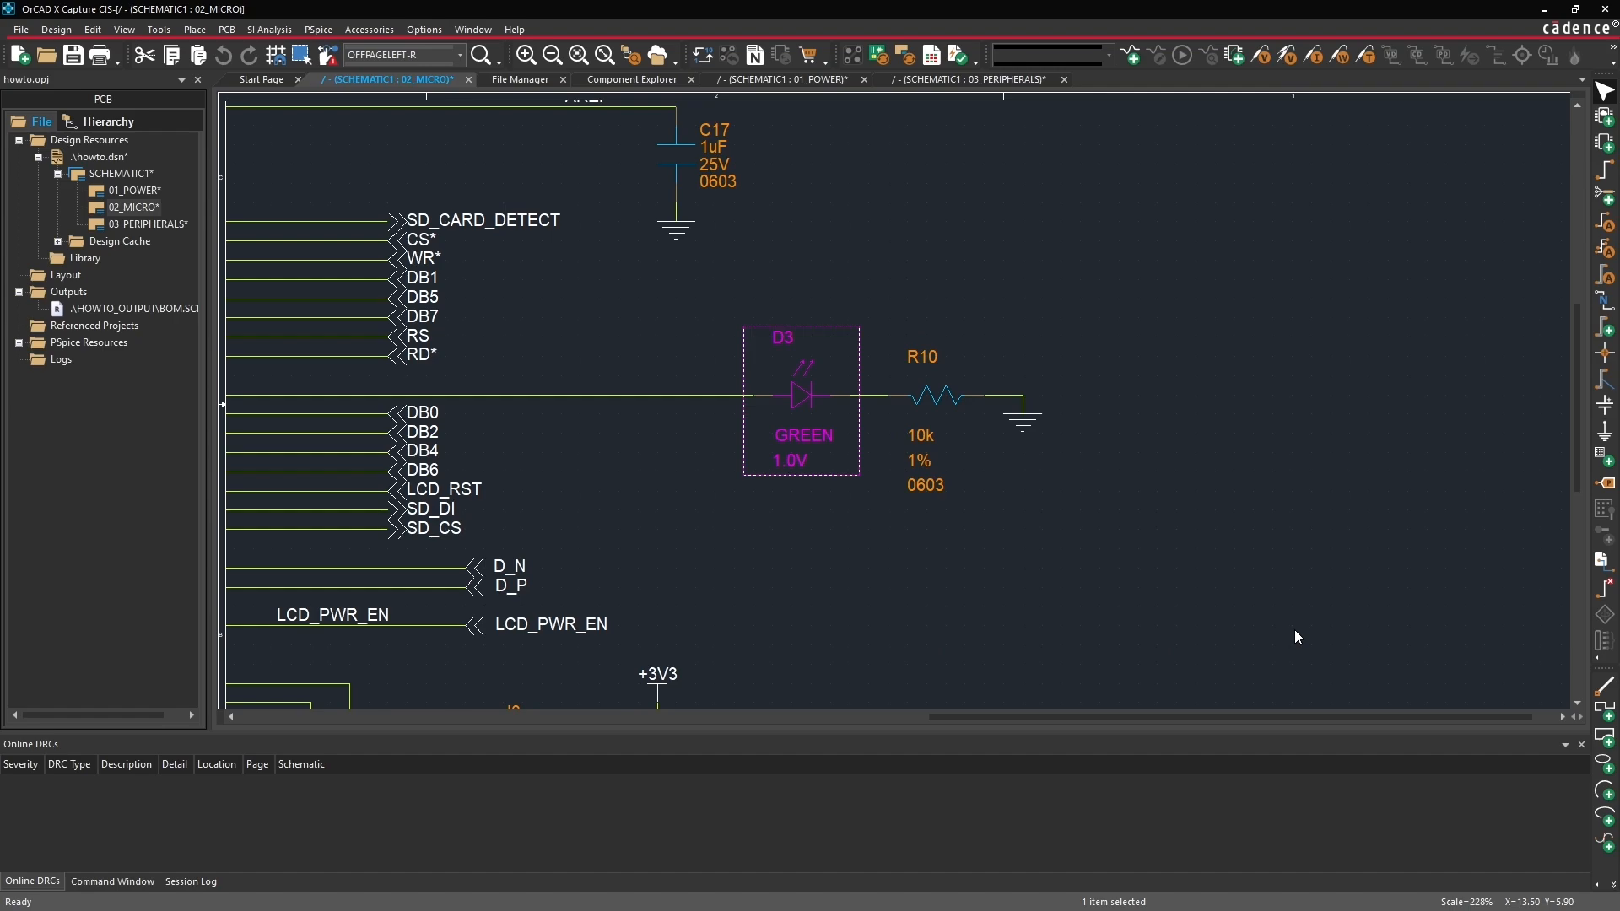
click(678, 452)
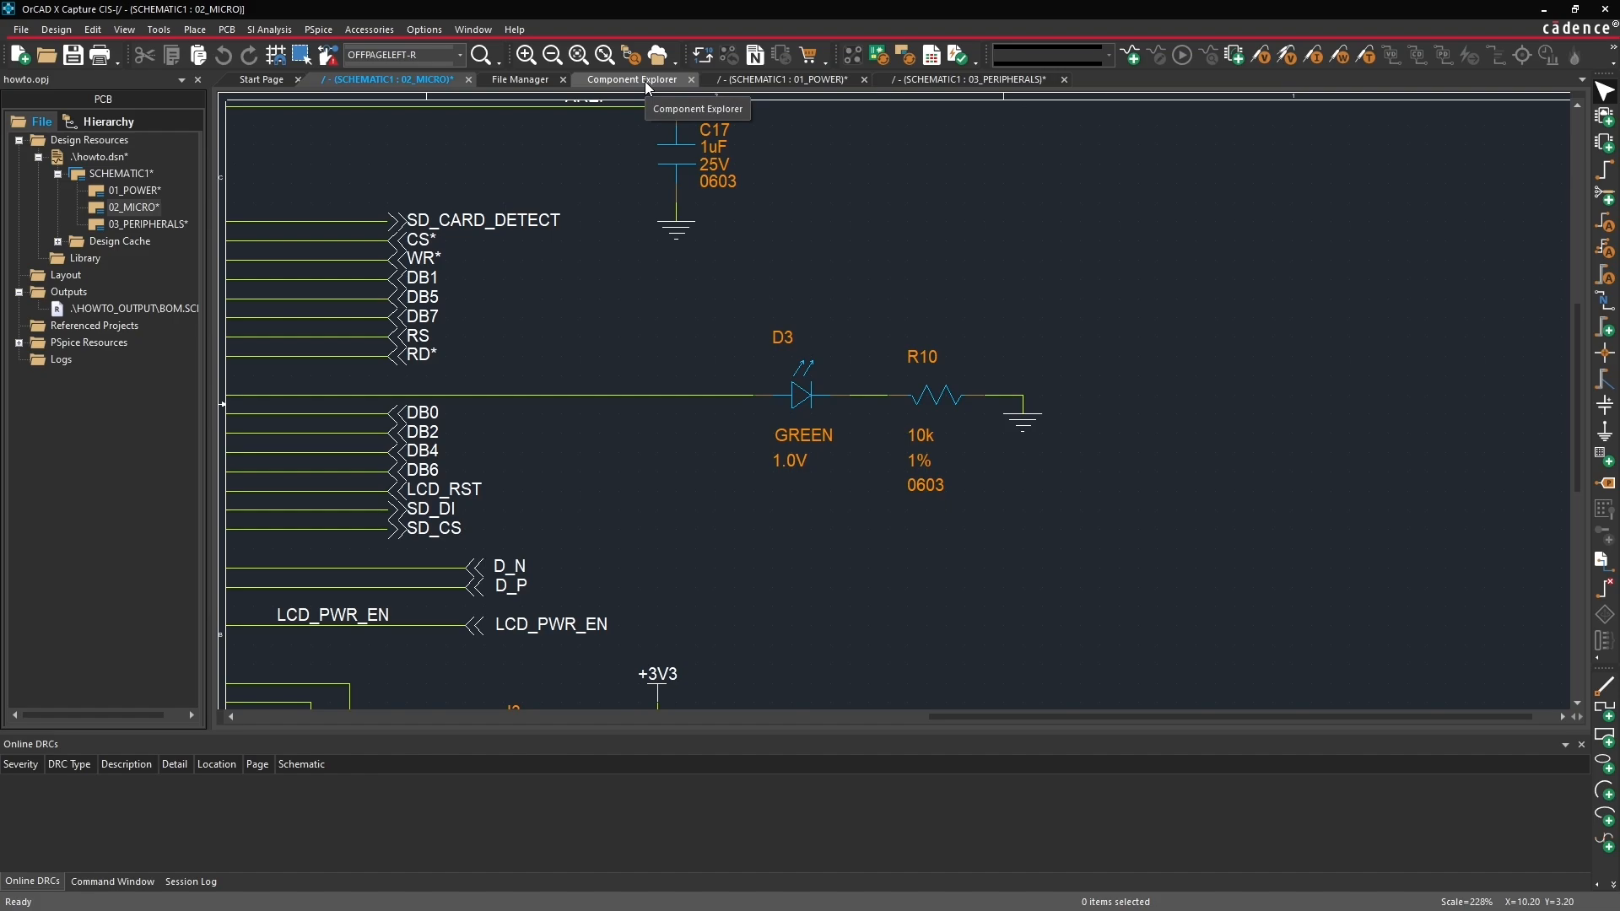
click(76, 57)
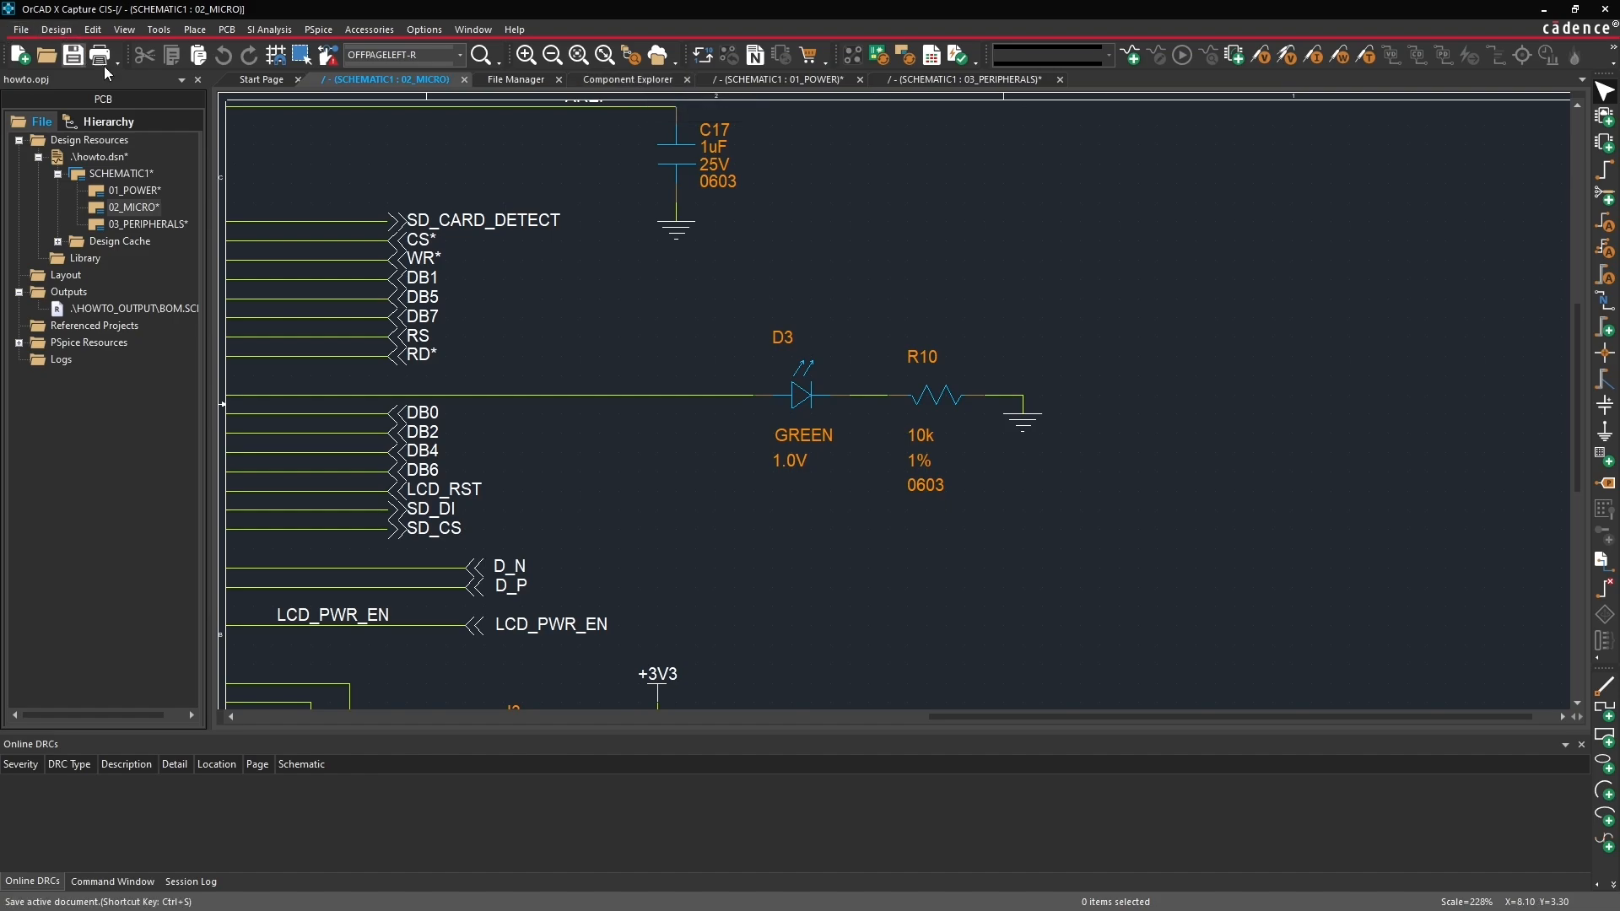
Step: In Component Explorer, set the VF property of green LED CDN-DEMO-0015 to 0.8V and save the component
click(641, 81)
right_click(1014, 177)
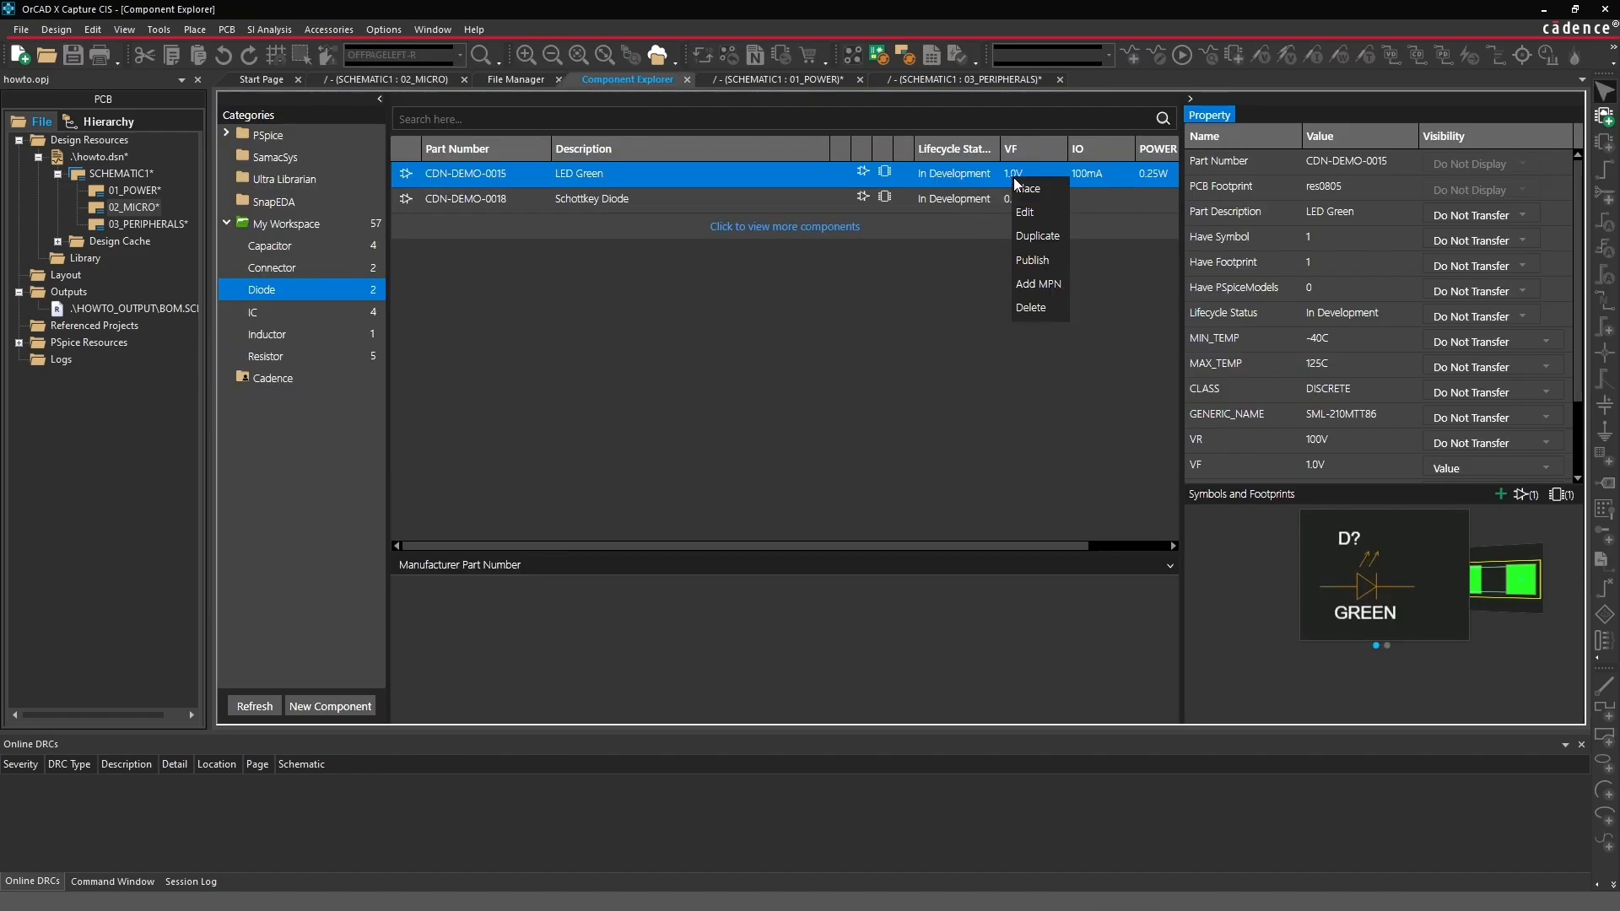
click(1019, 220)
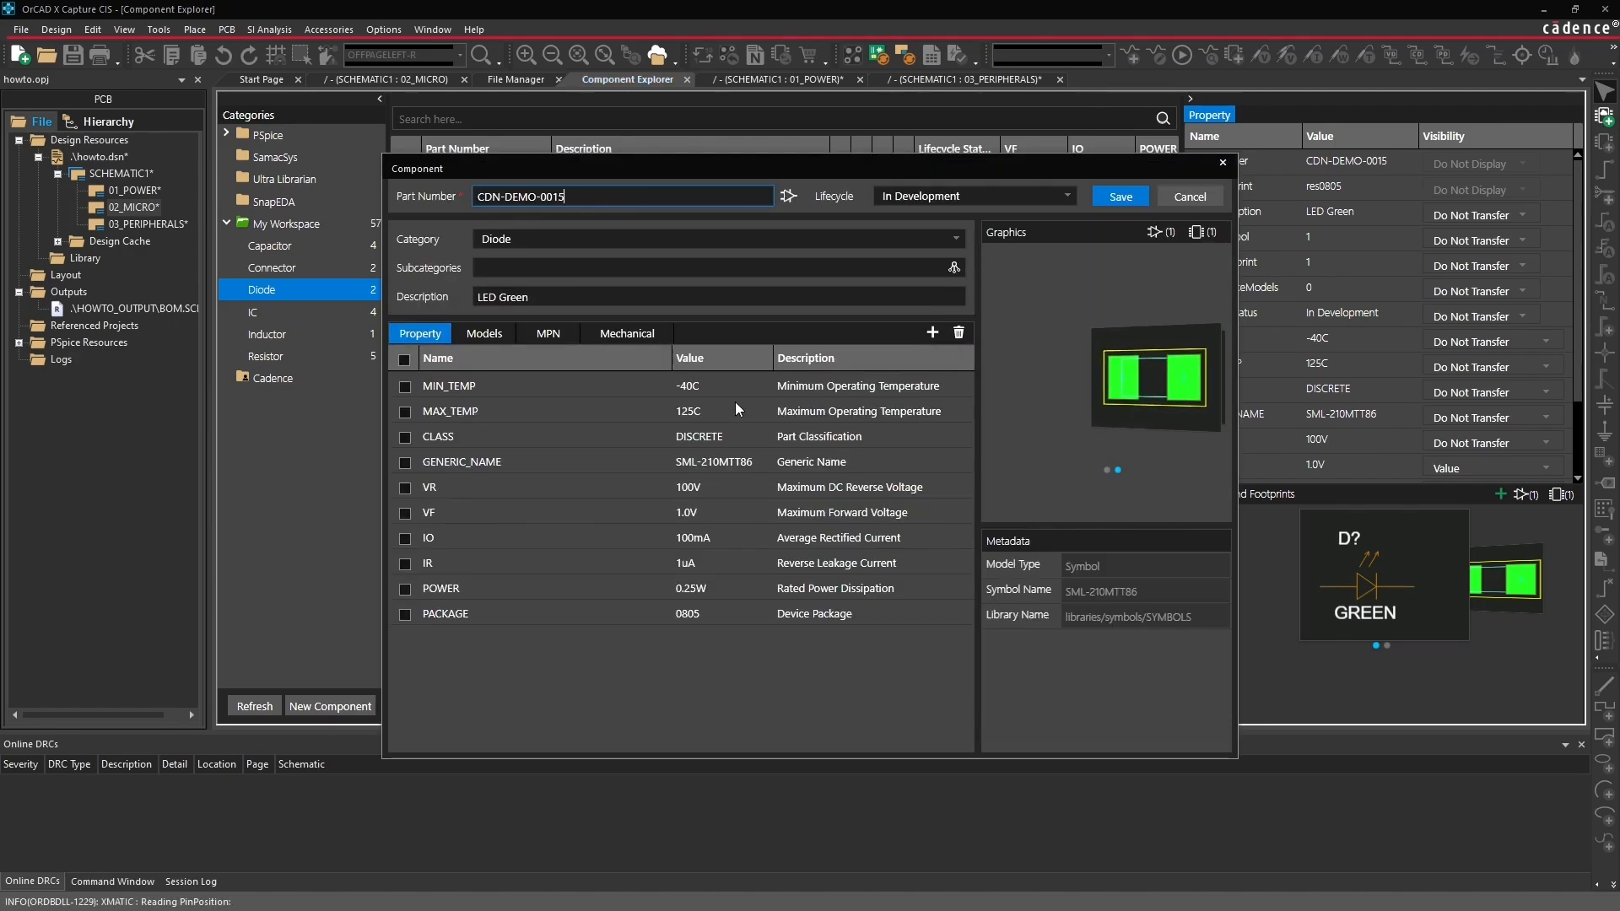
double_click(706, 509)
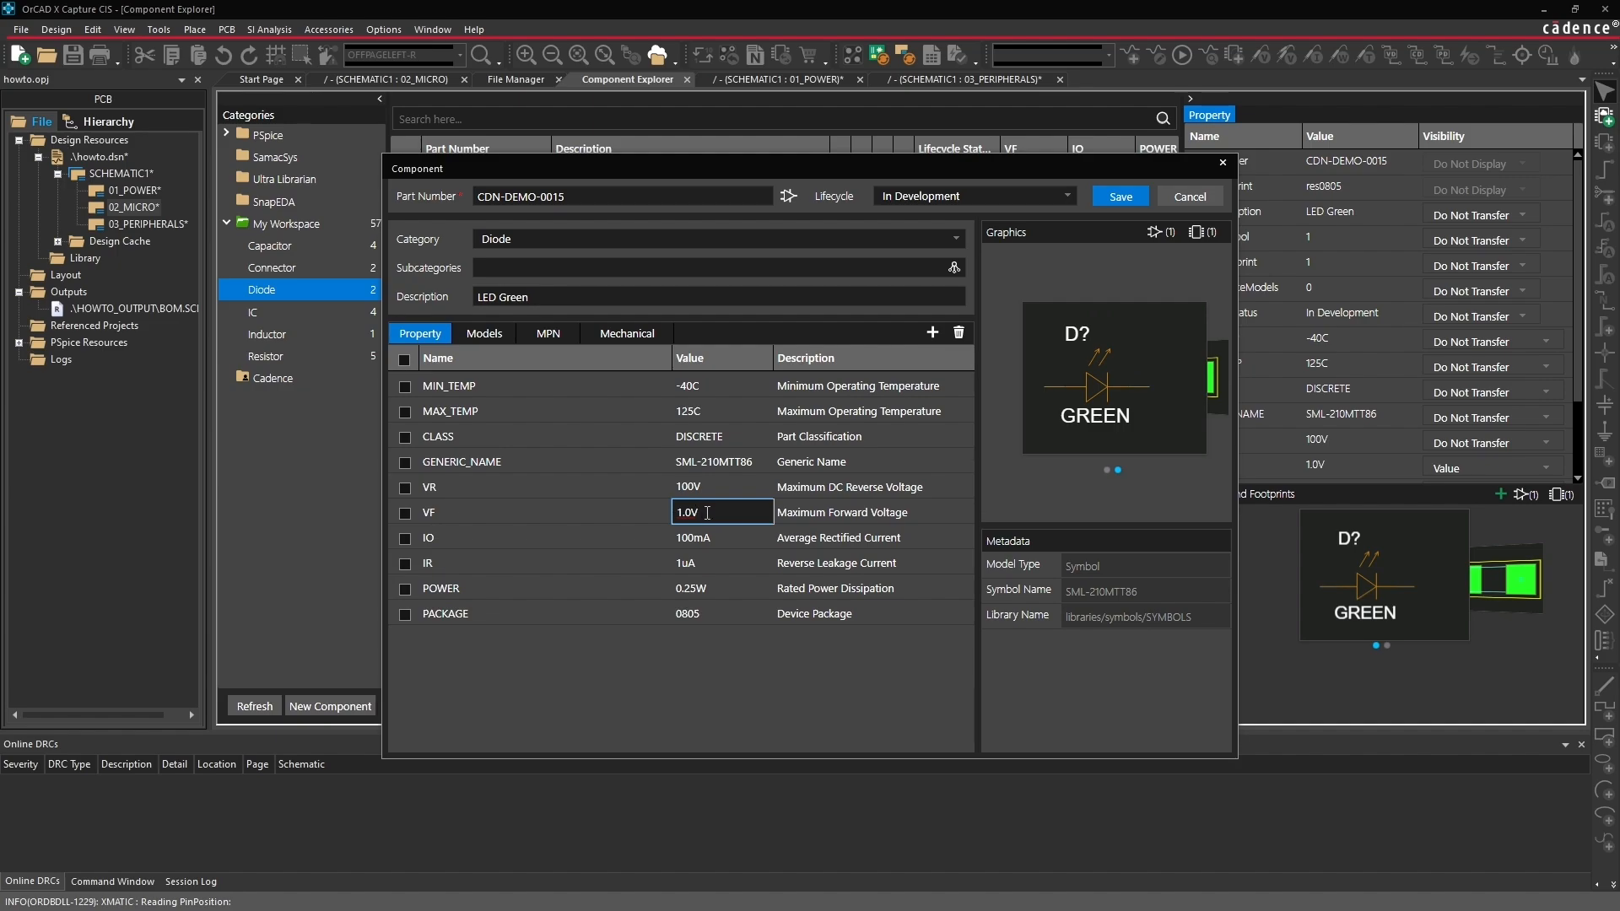
text(0.8)
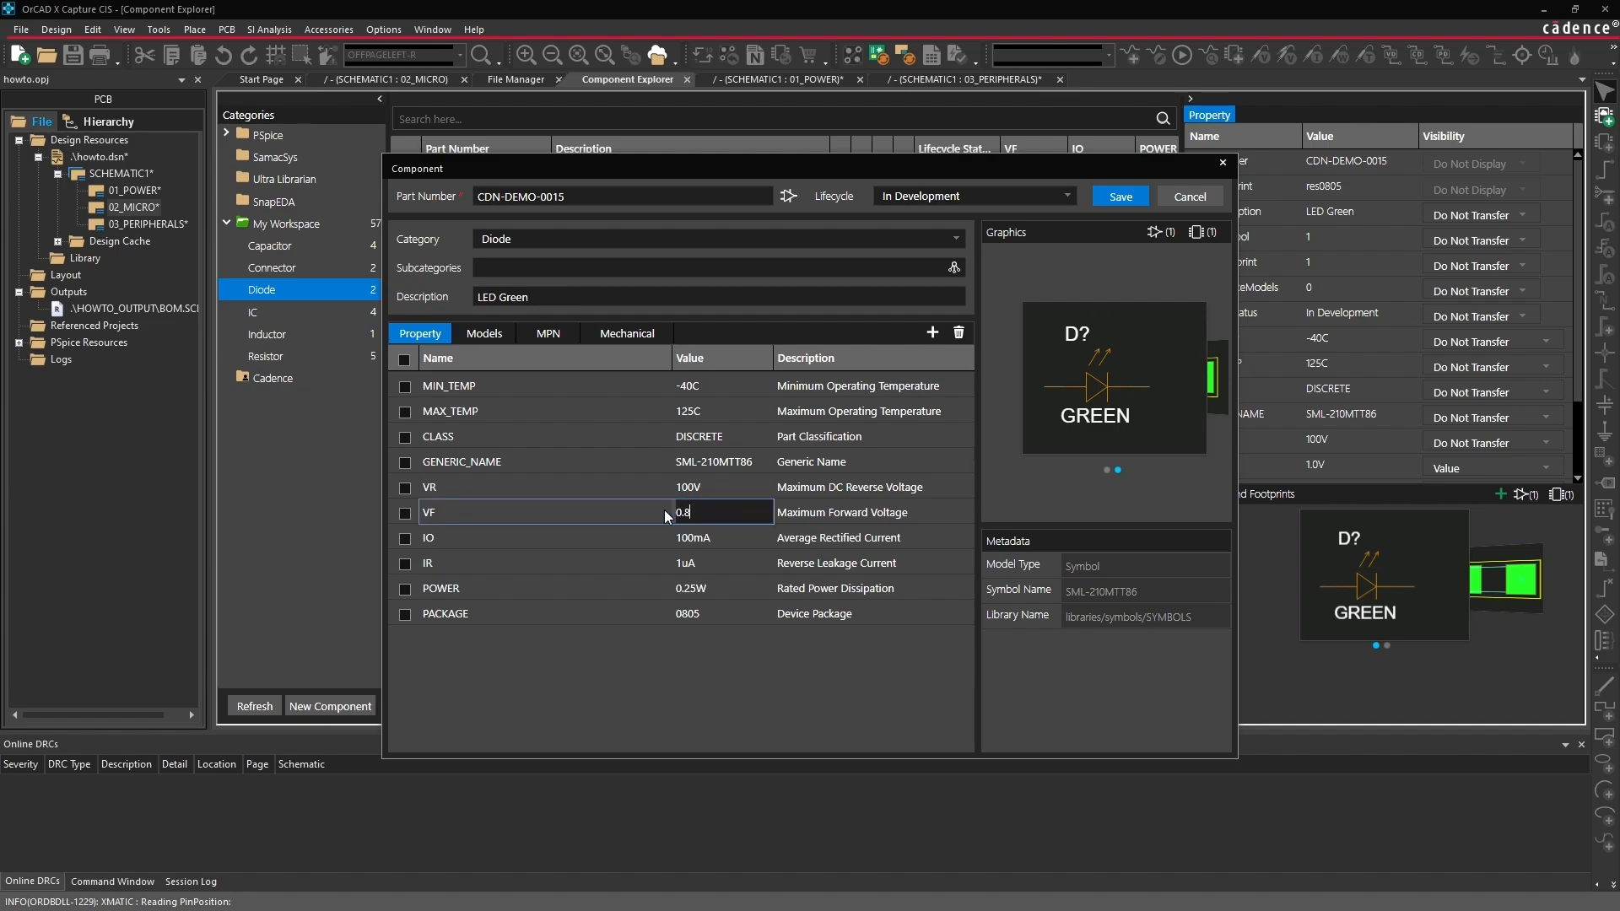
text(V)
key(Return)
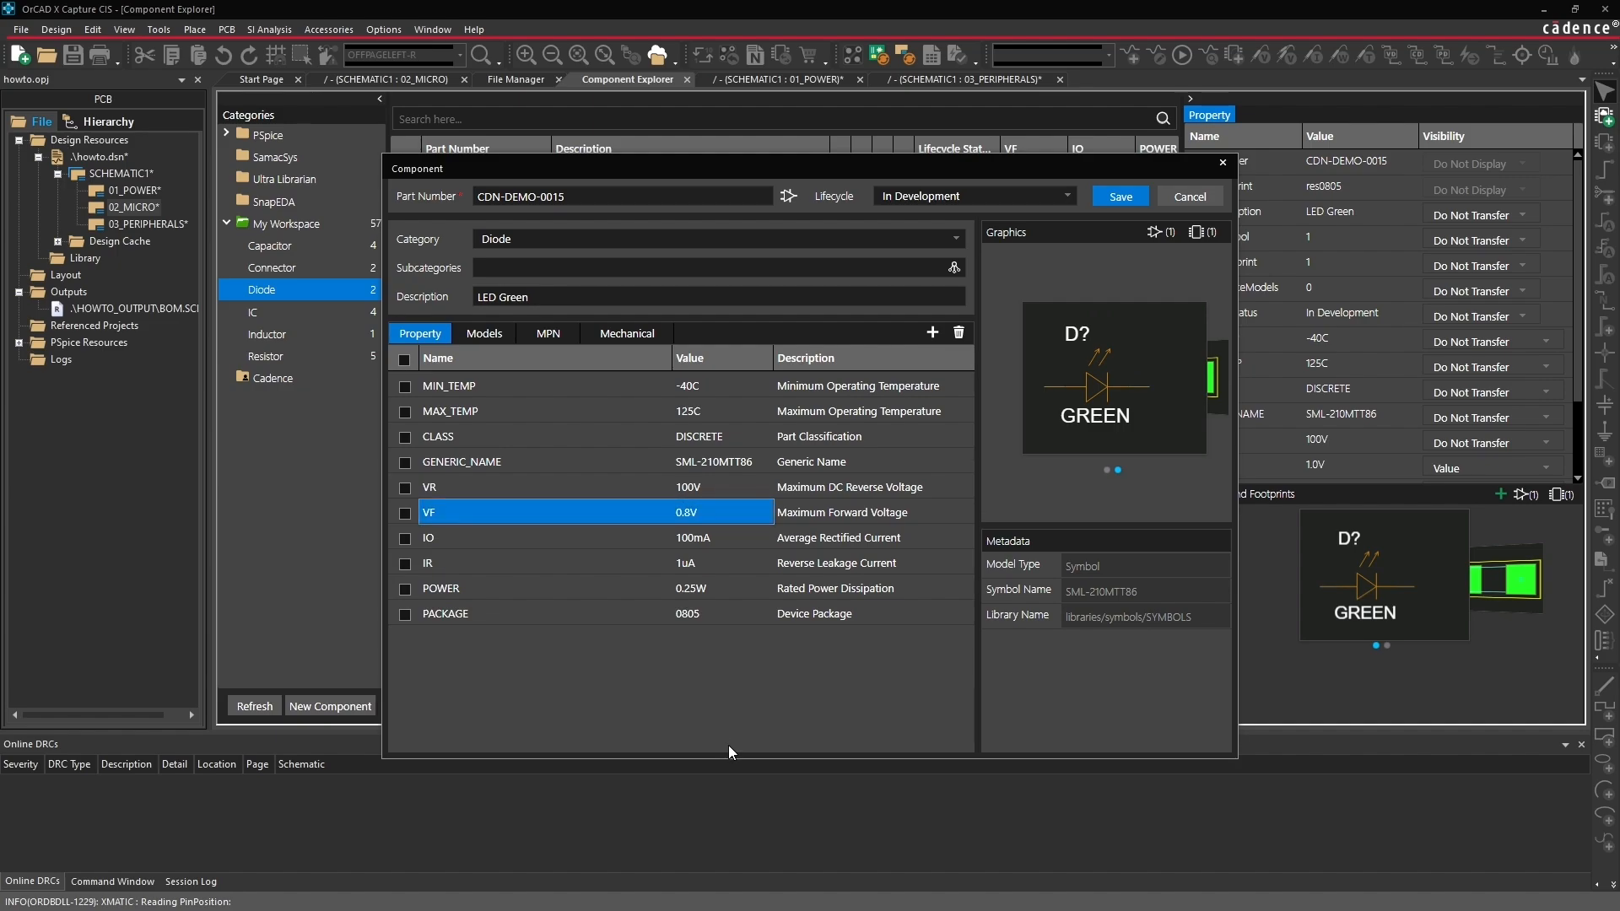
click(1119, 196)
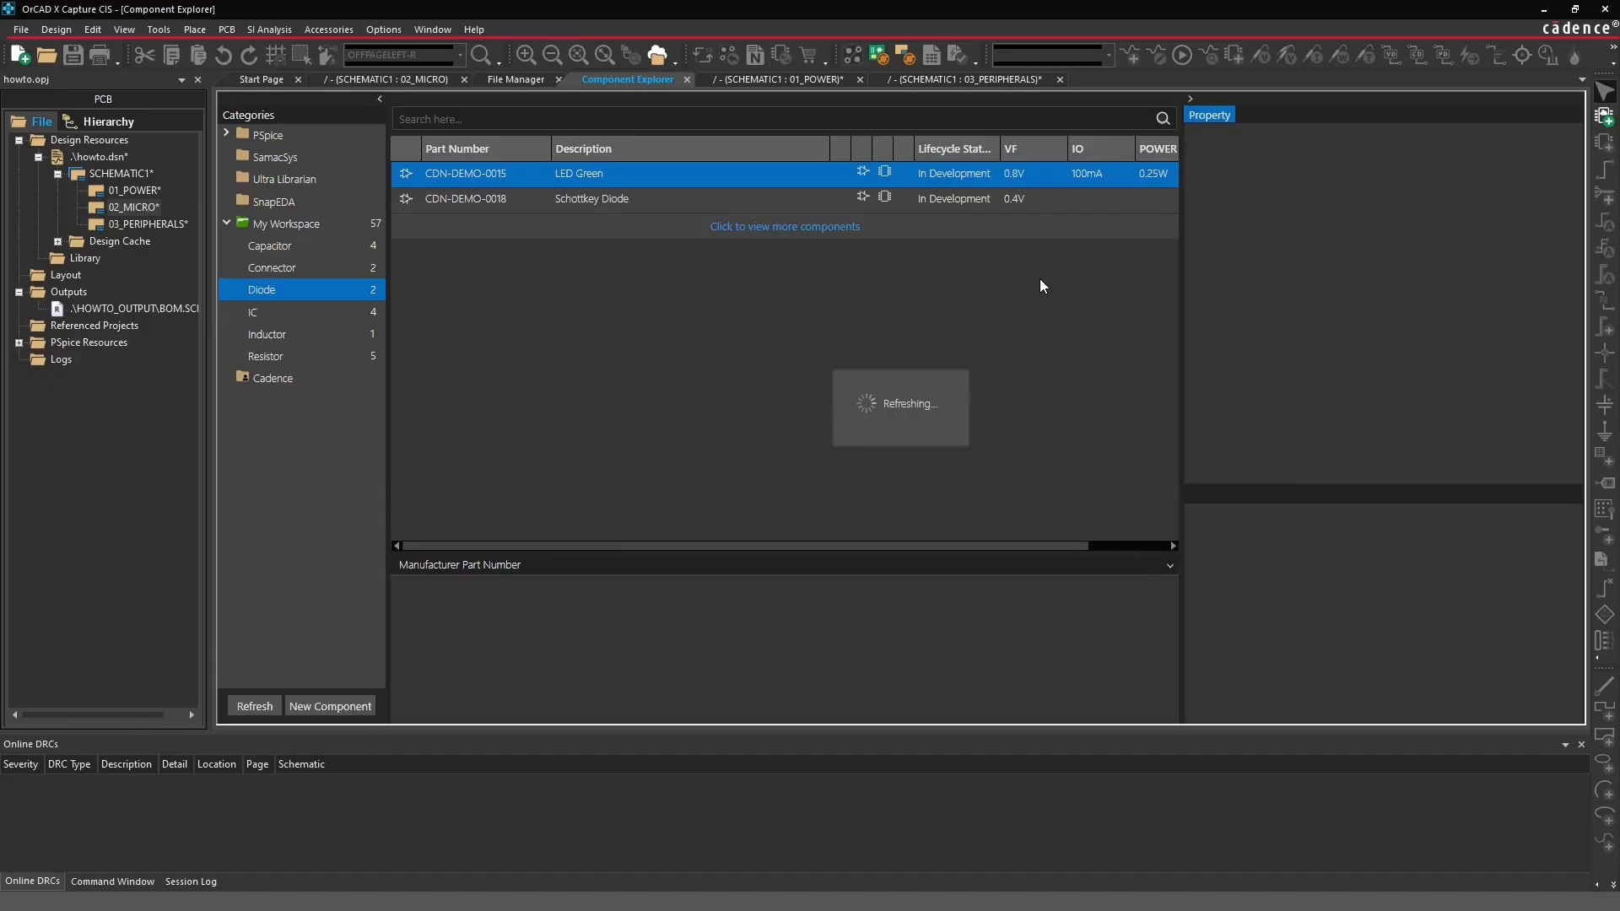
Step: Open the Part Manager for the howto design's cache and review the status of all listed parts
double_click(135, 207)
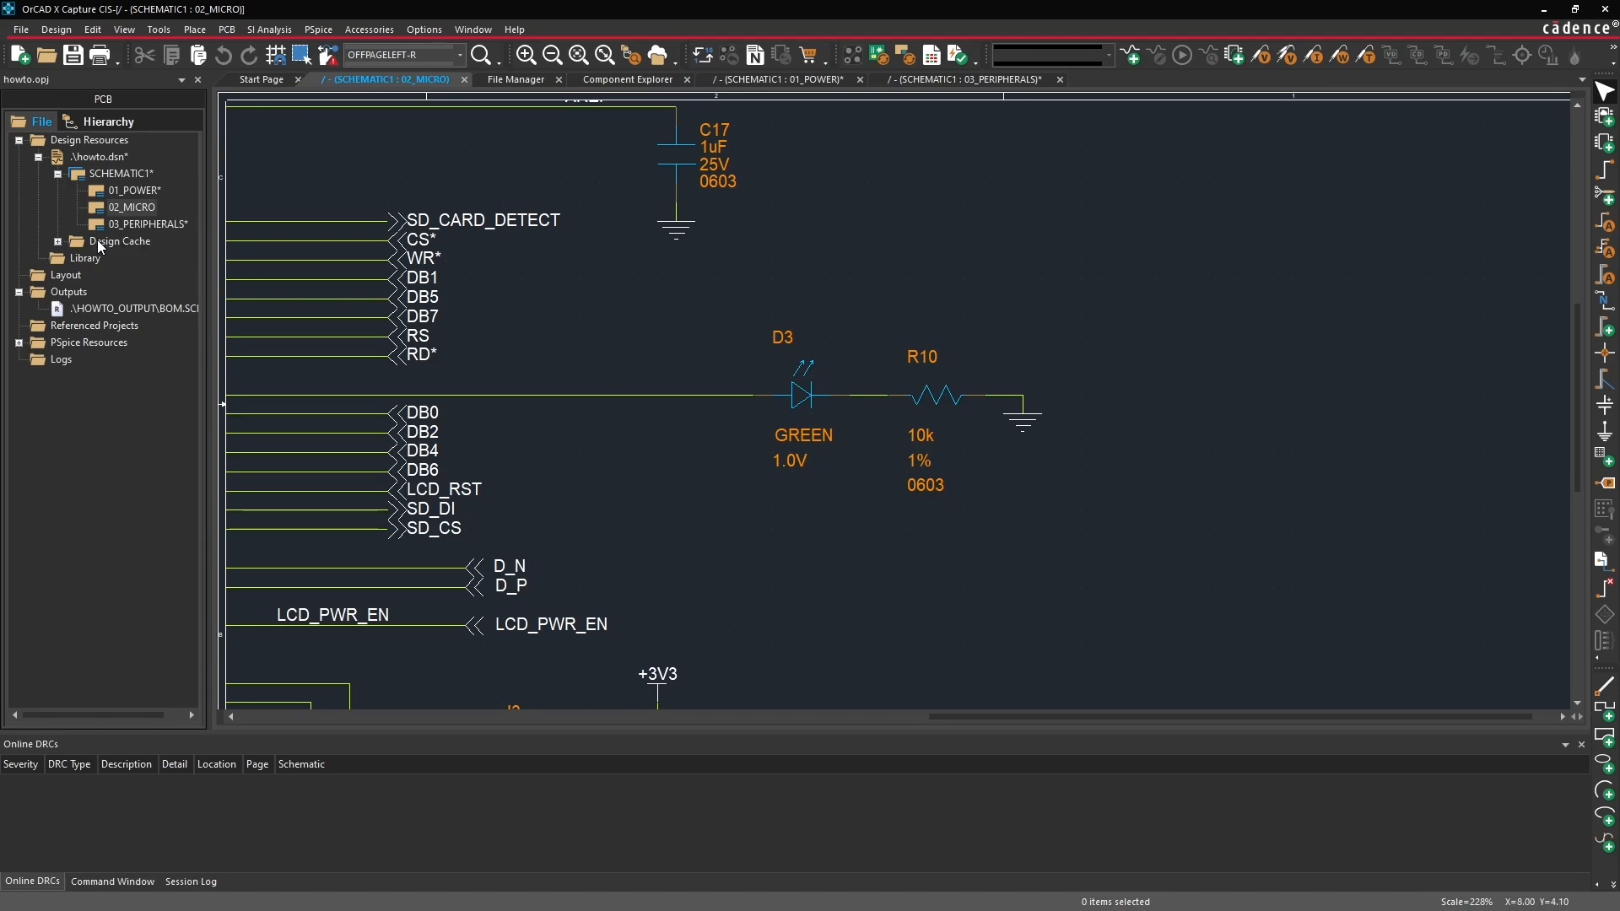
right_click(123, 242)
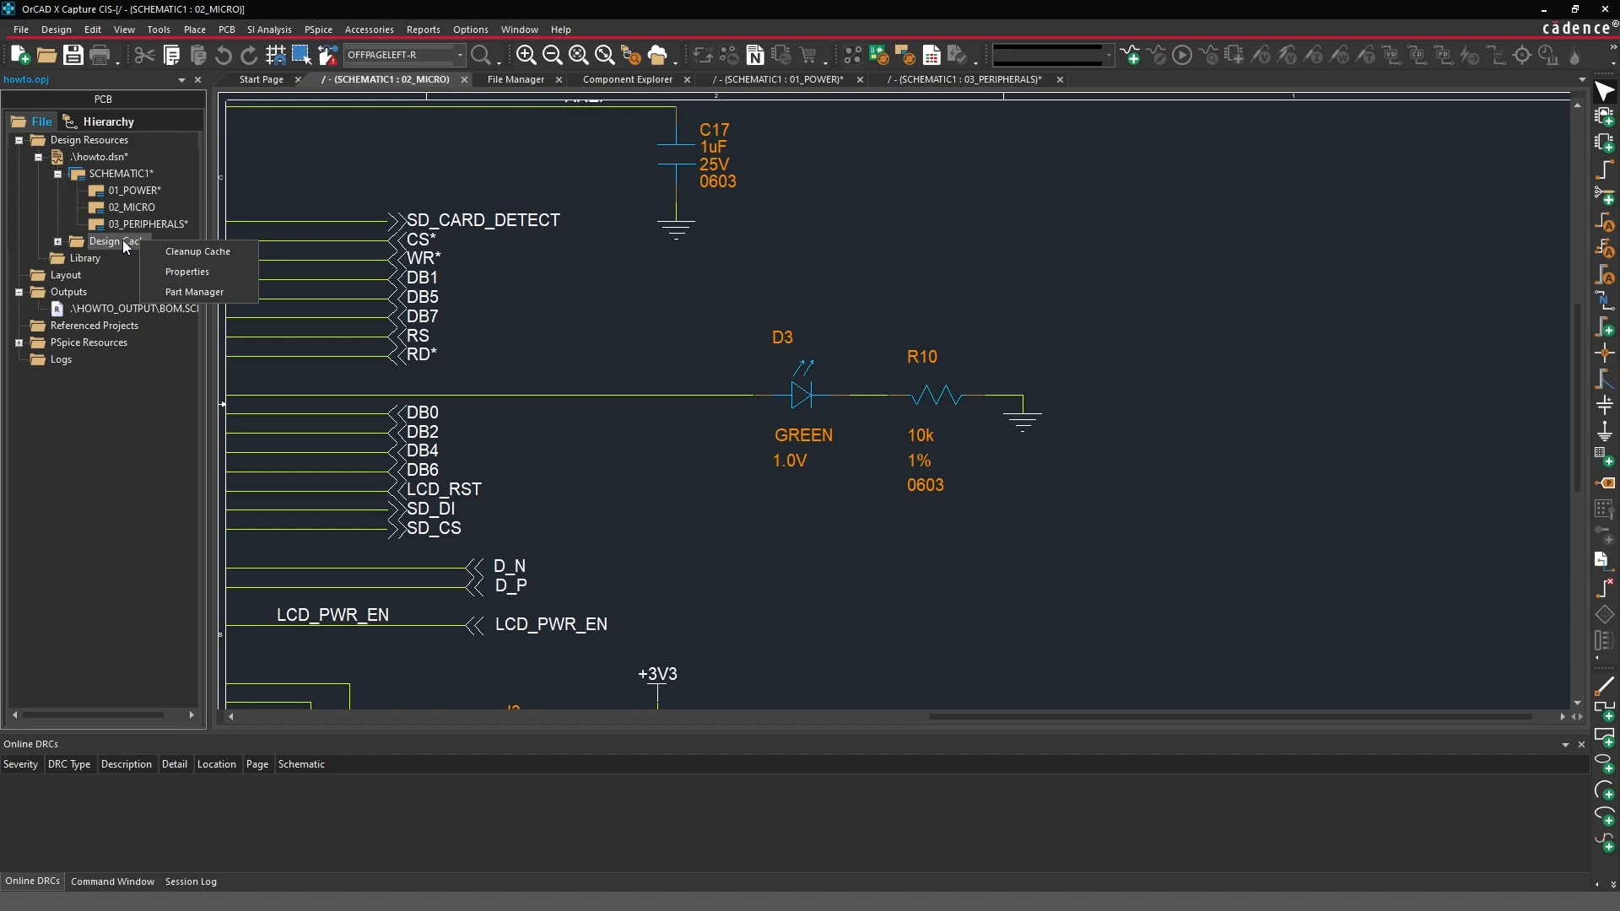
click(181, 292)
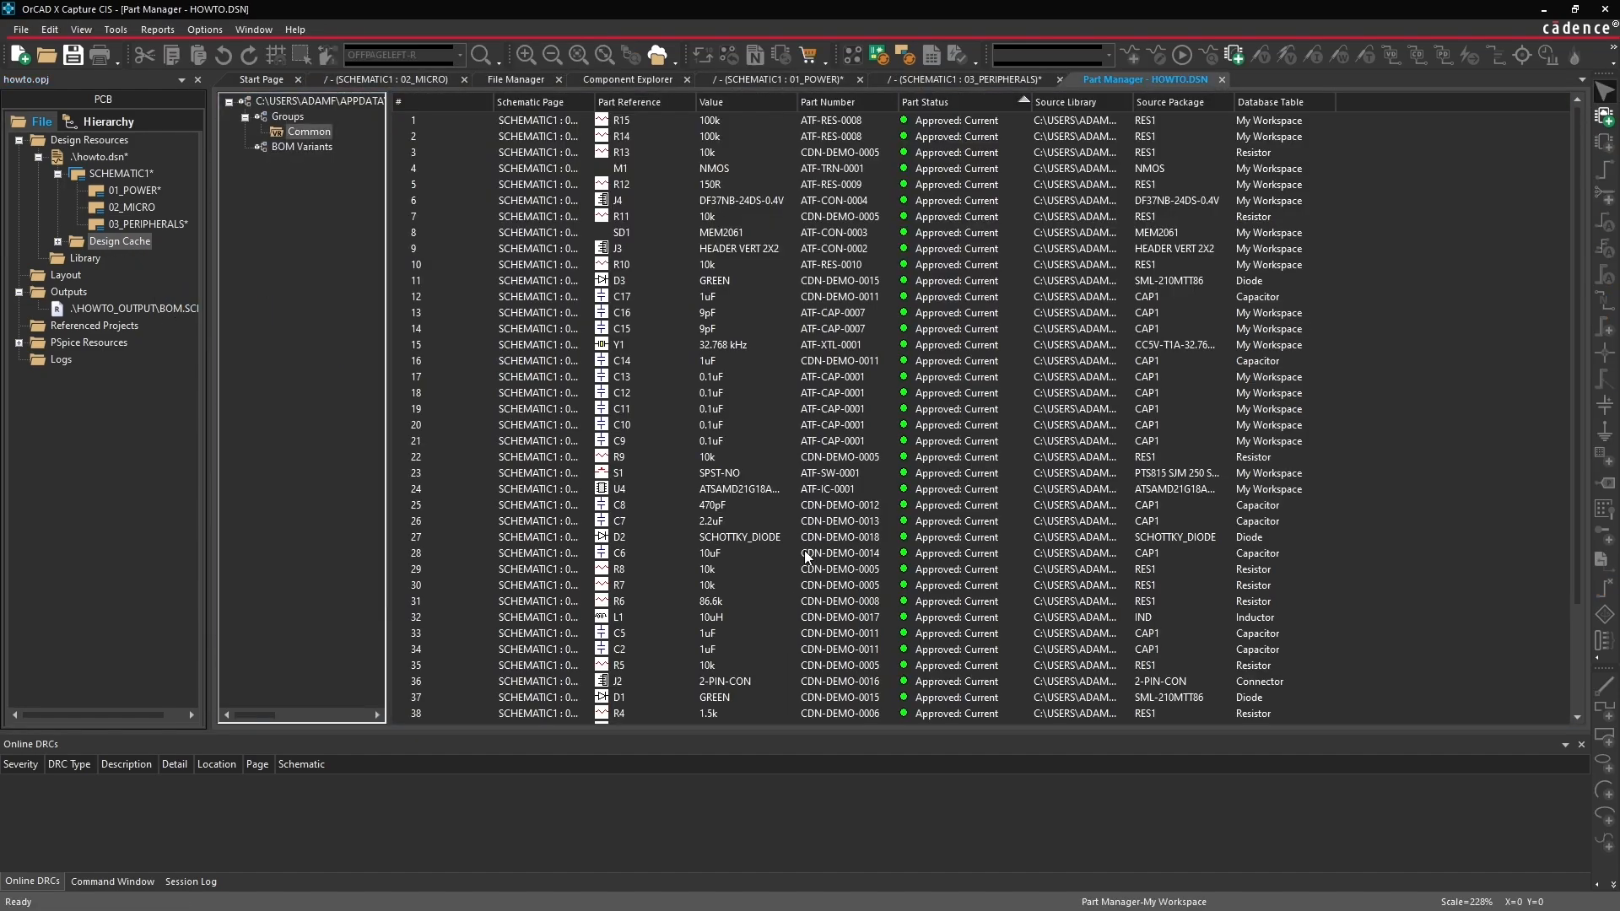
scroll(803, 550, down, 3)
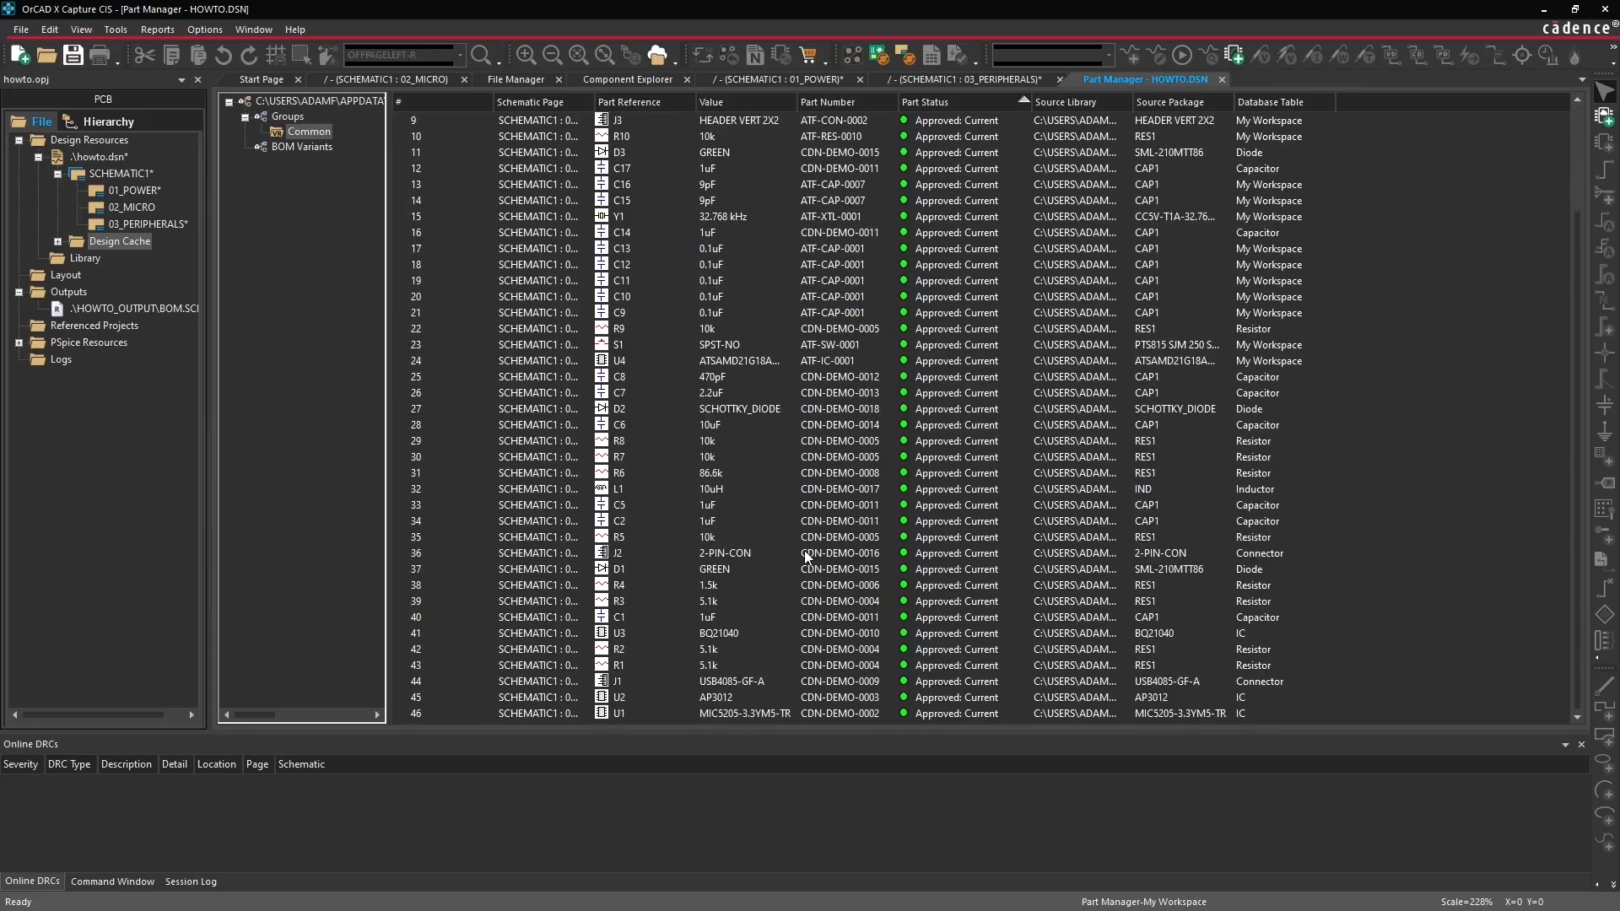
scroll(803, 550, up, 3)
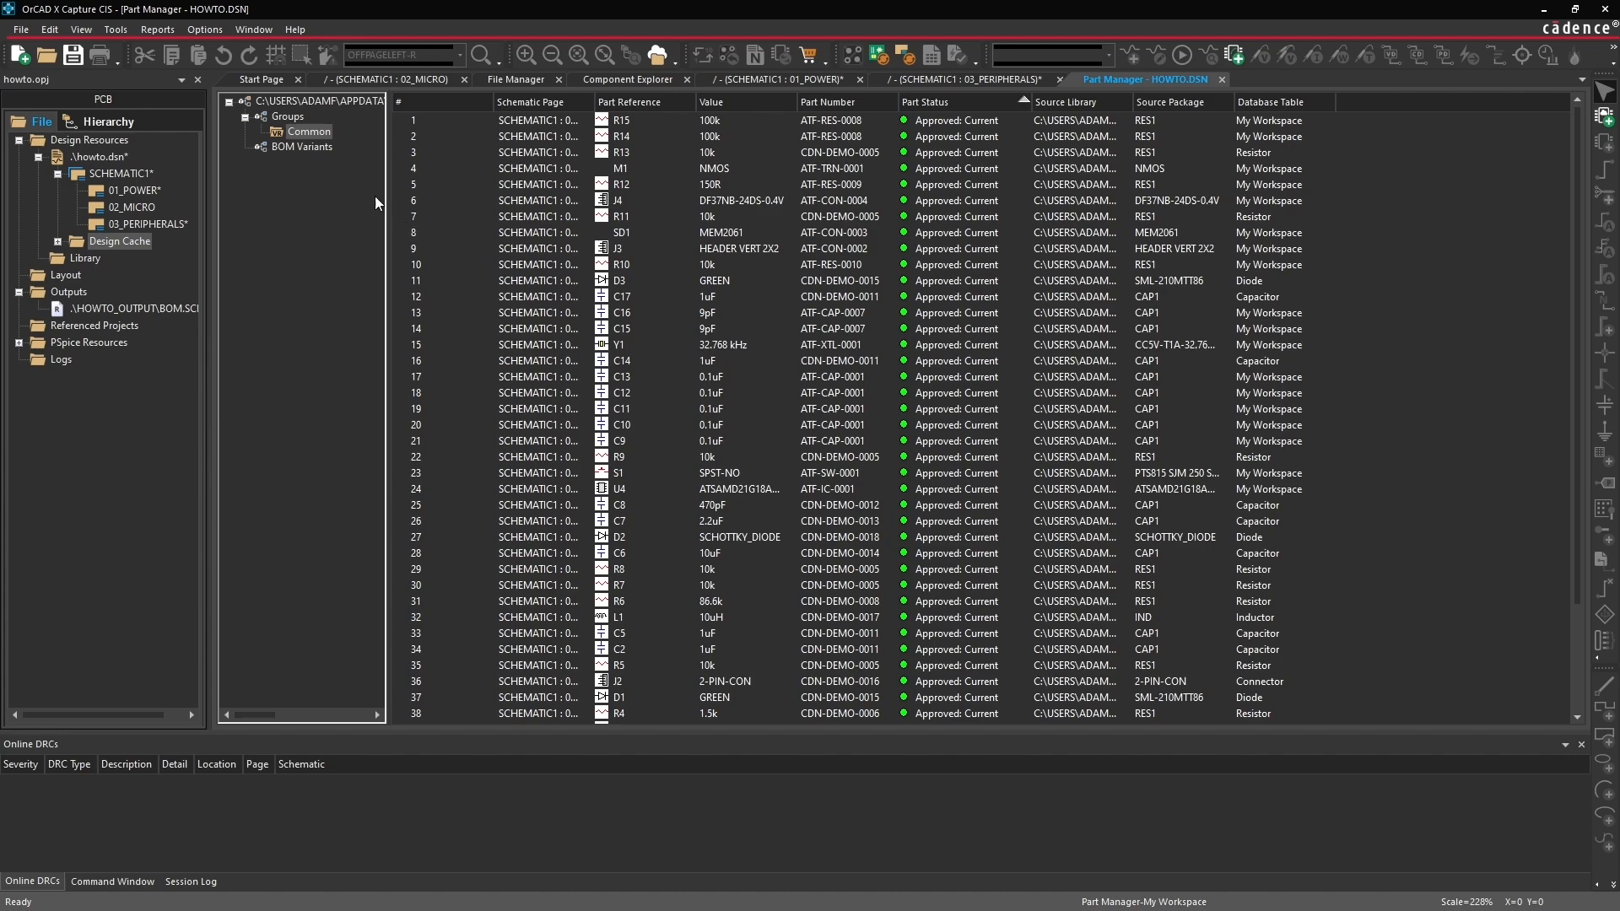
Step: Check all parts in the Common group against the database, declining the proposed property updates for the differing LEDs
right_click(300, 131)
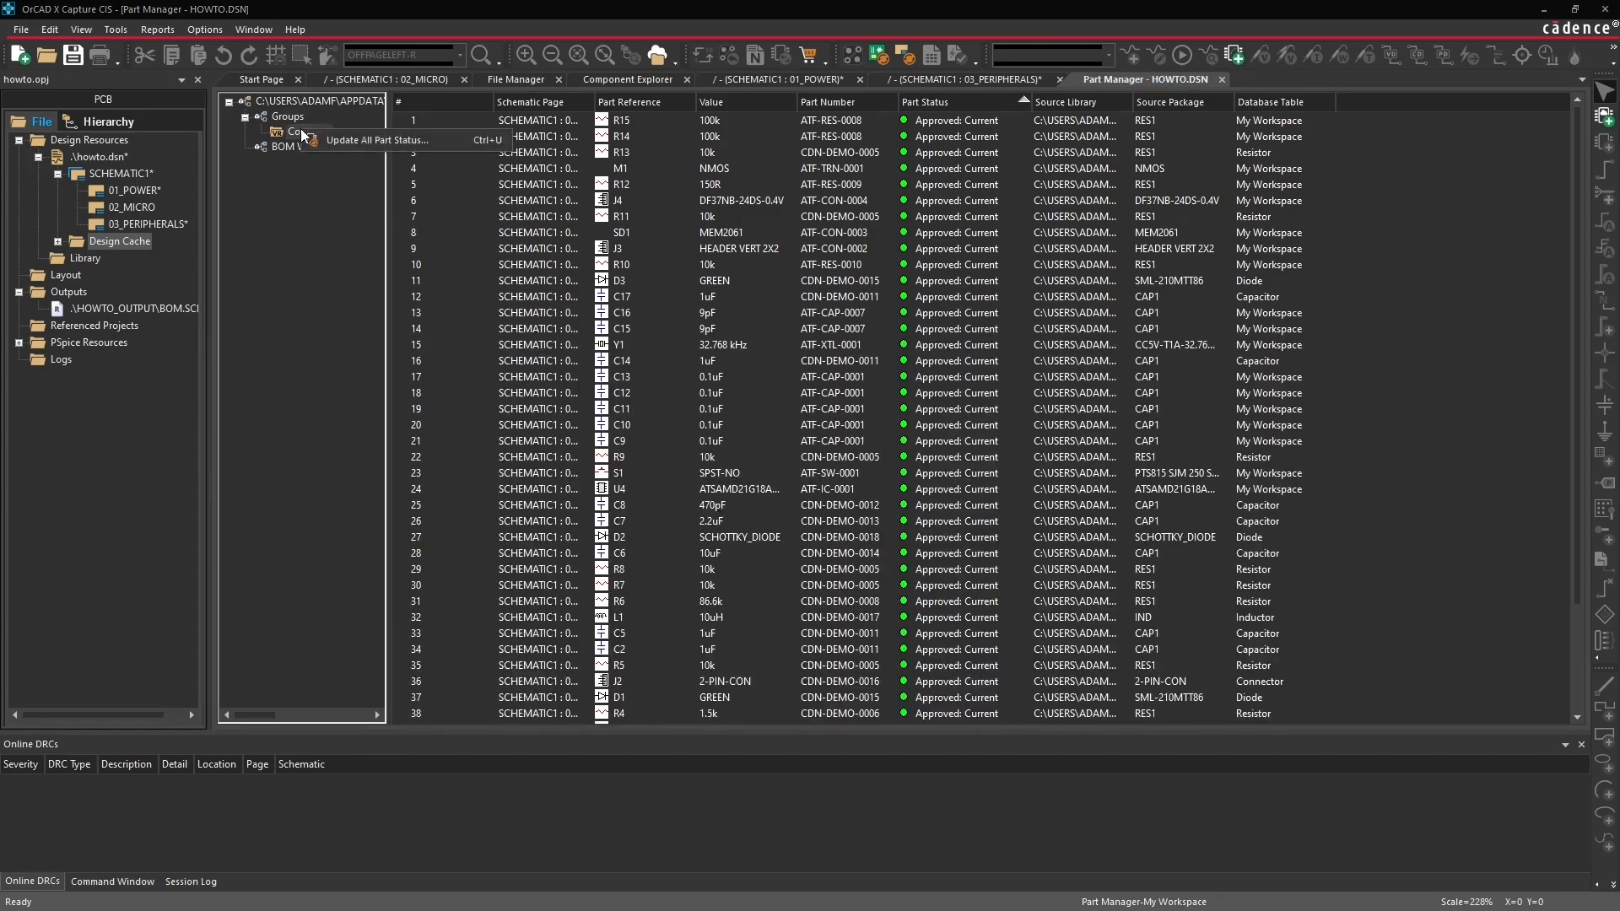
click(336, 140)
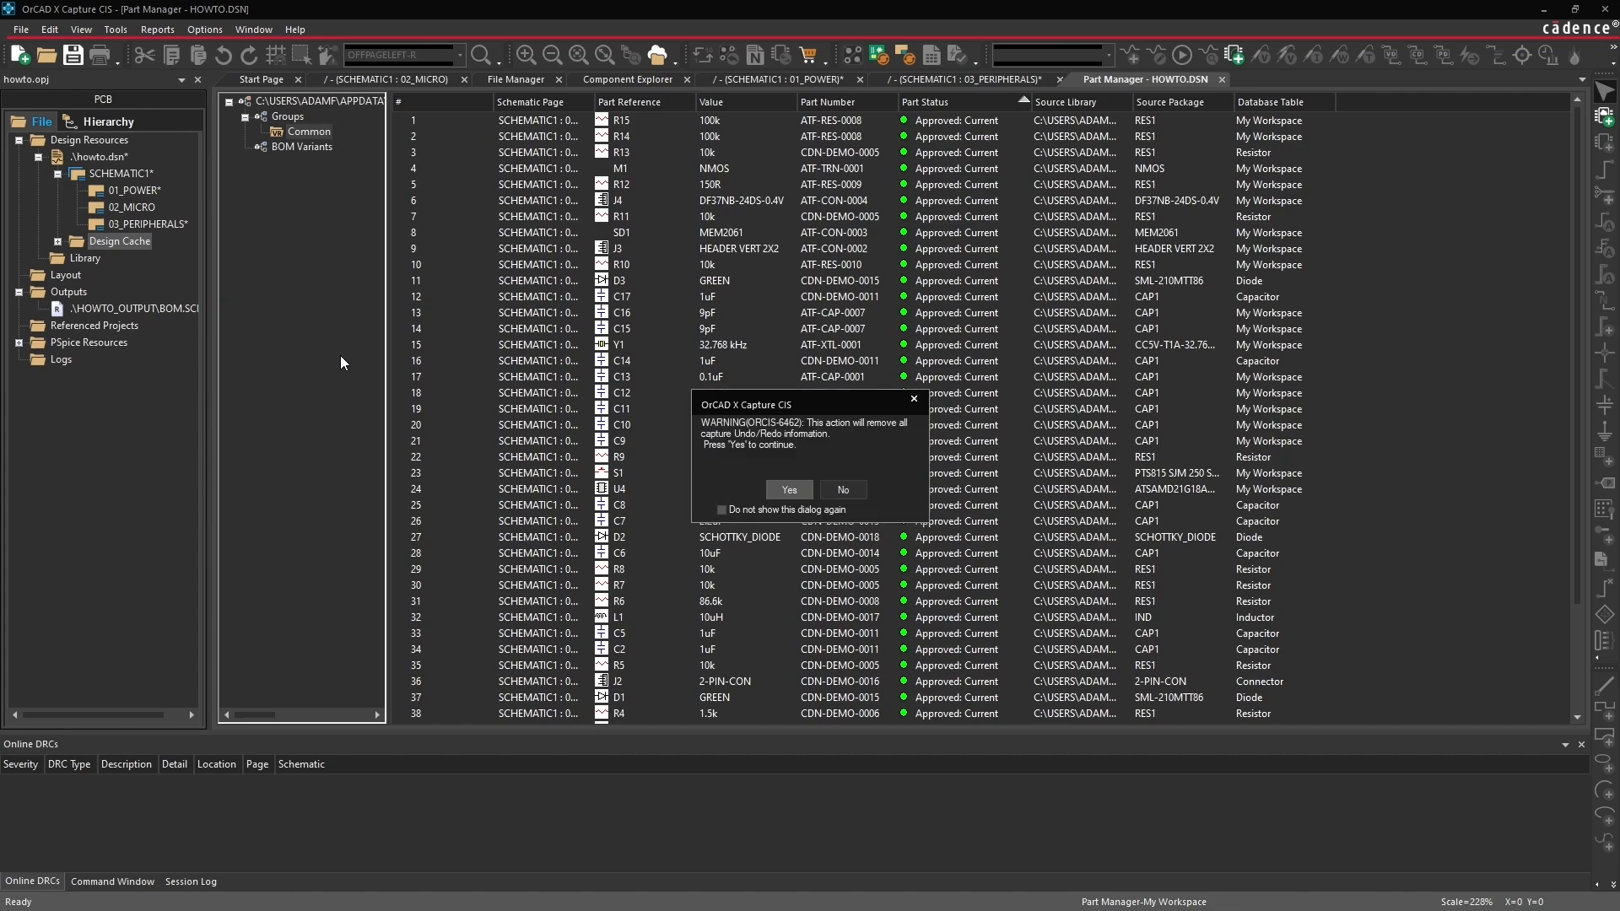
click(788, 491)
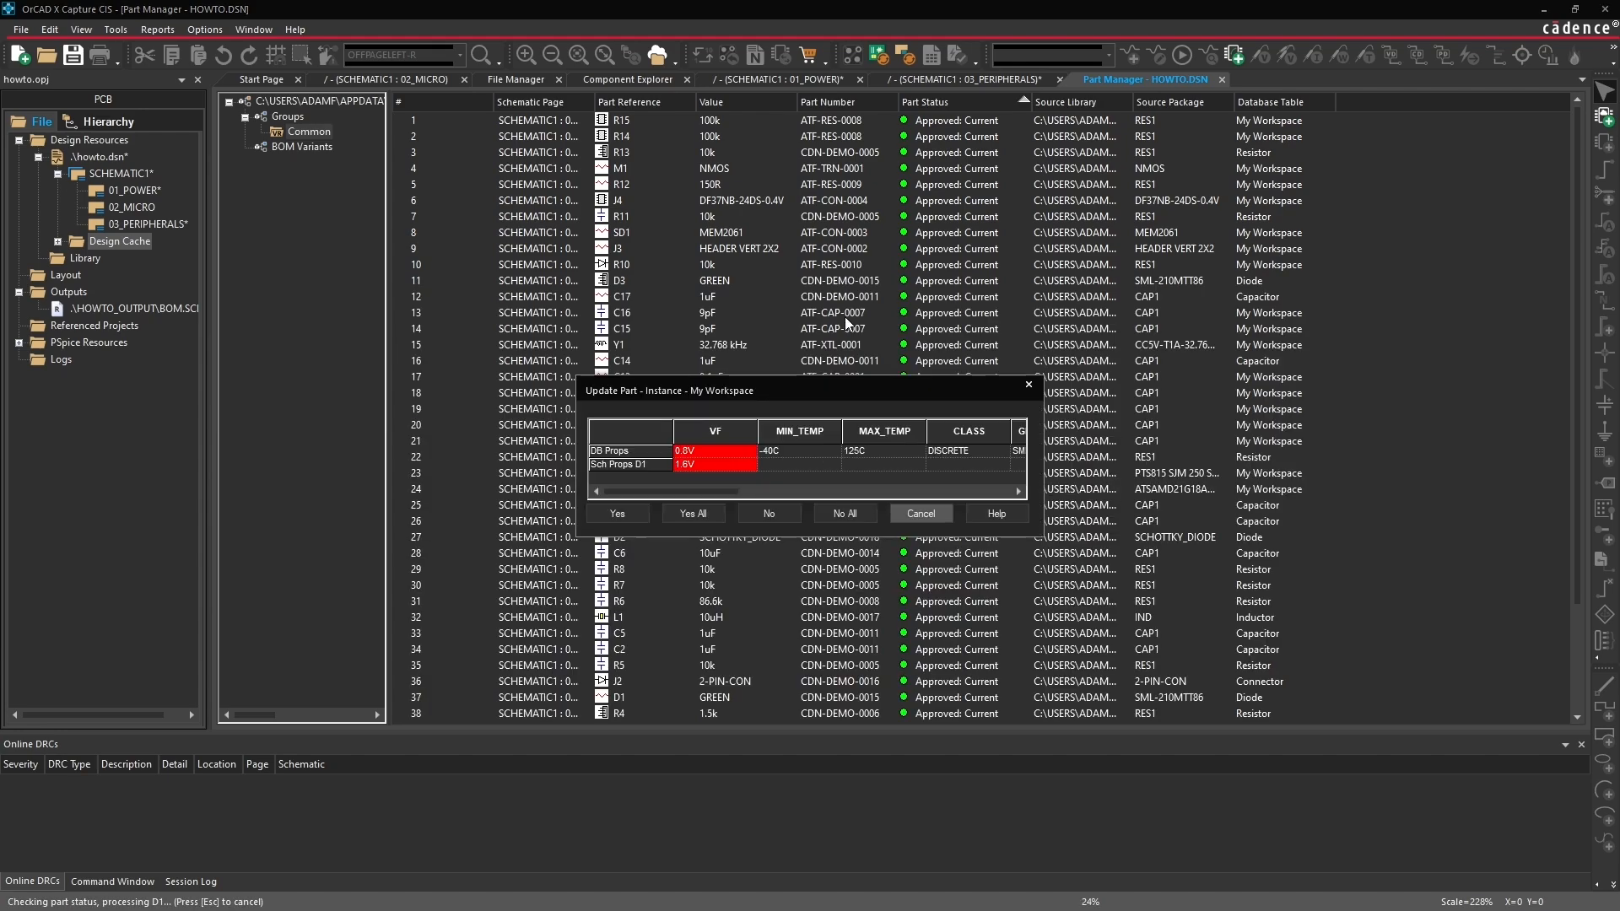
drag(844, 381, 846, 253)
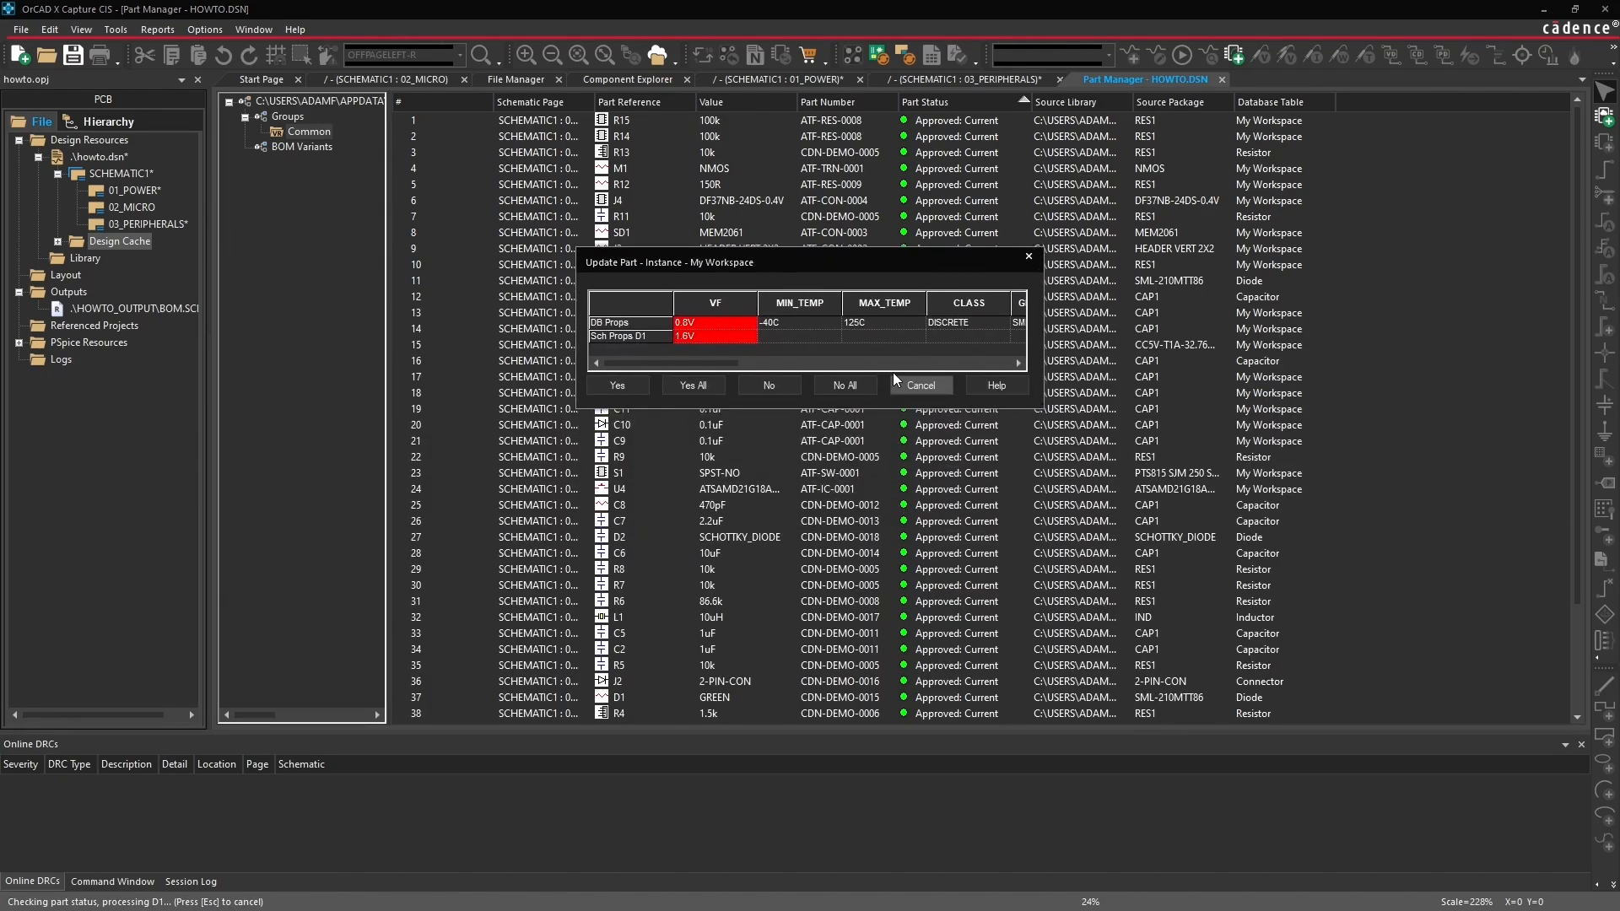
mouse_move(689, 362)
mouse_down()
mouse_move(703, 365)
mouse_move(677, 361)
mouse_up()
click(712, 306)
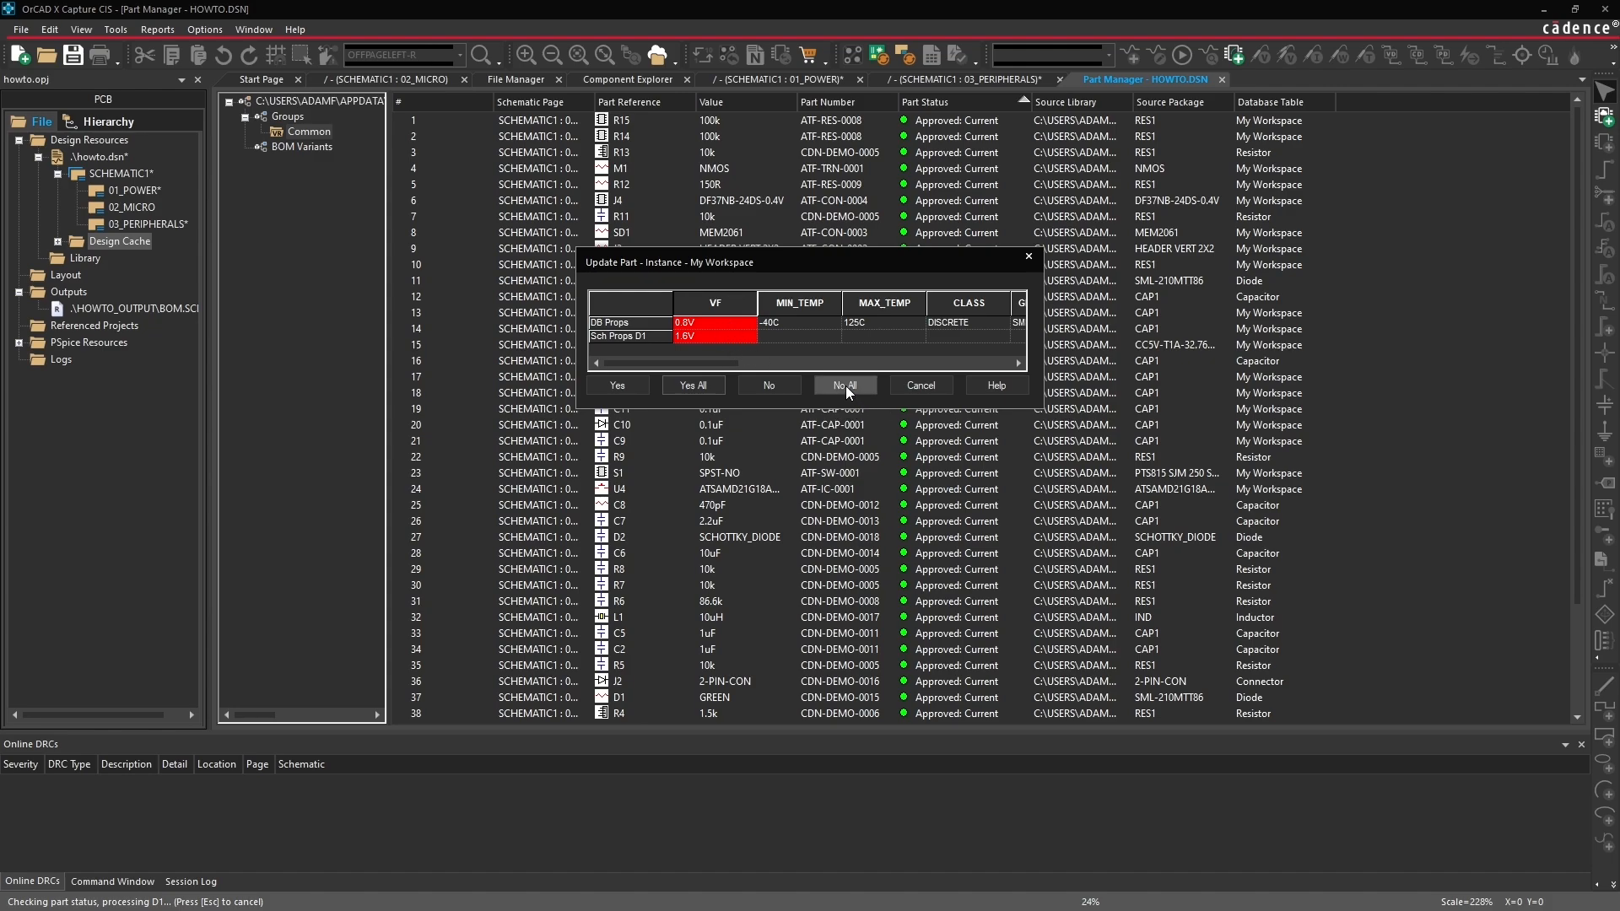
click(781, 386)
click(783, 511)
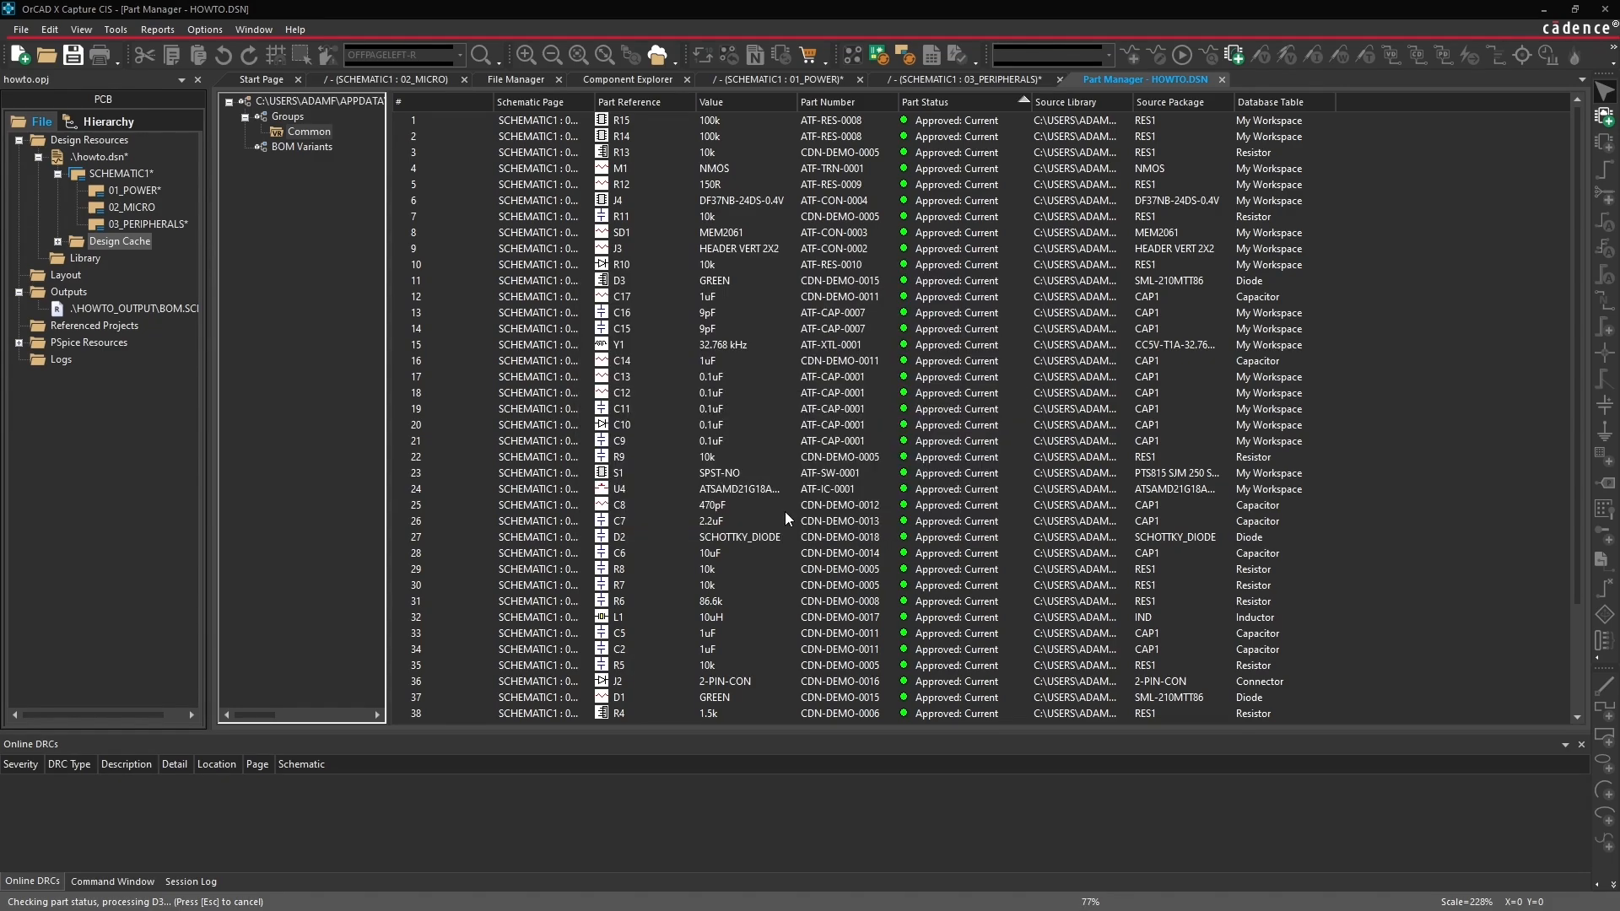
click(830, 509)
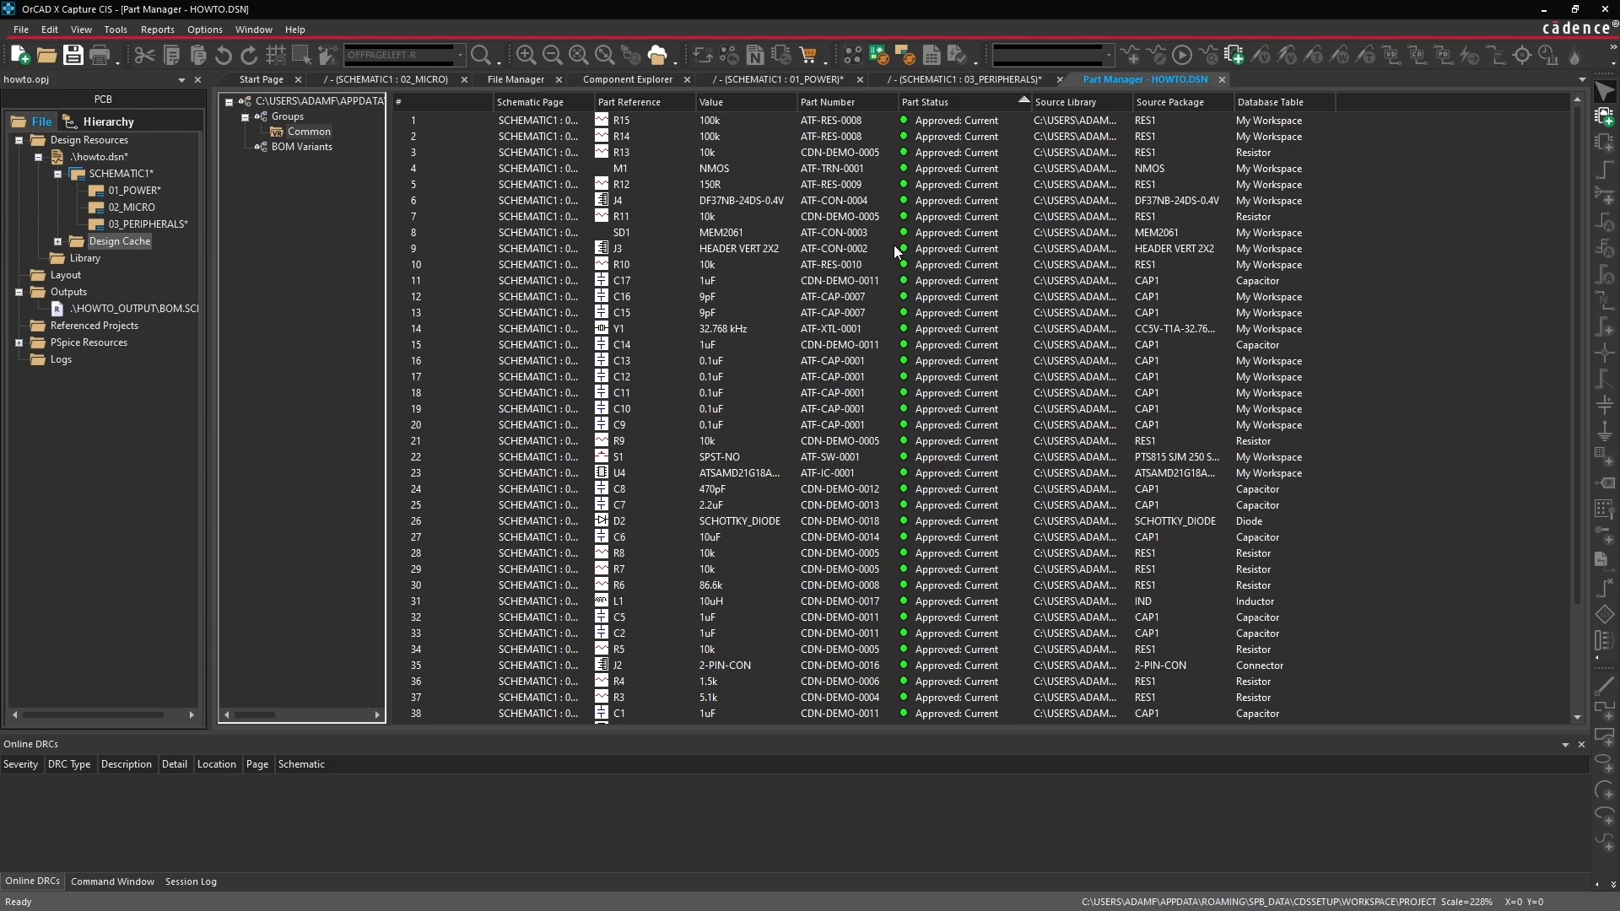
Step: Examine the part status list for parts that are not current and the actions available for LED D3
scroll(833, 204, up, 3)
mouse_move(1578, 171)
mouse_down()
mouse_move(1577, 184)
mouse_move(1575, 169)
mouse_up()
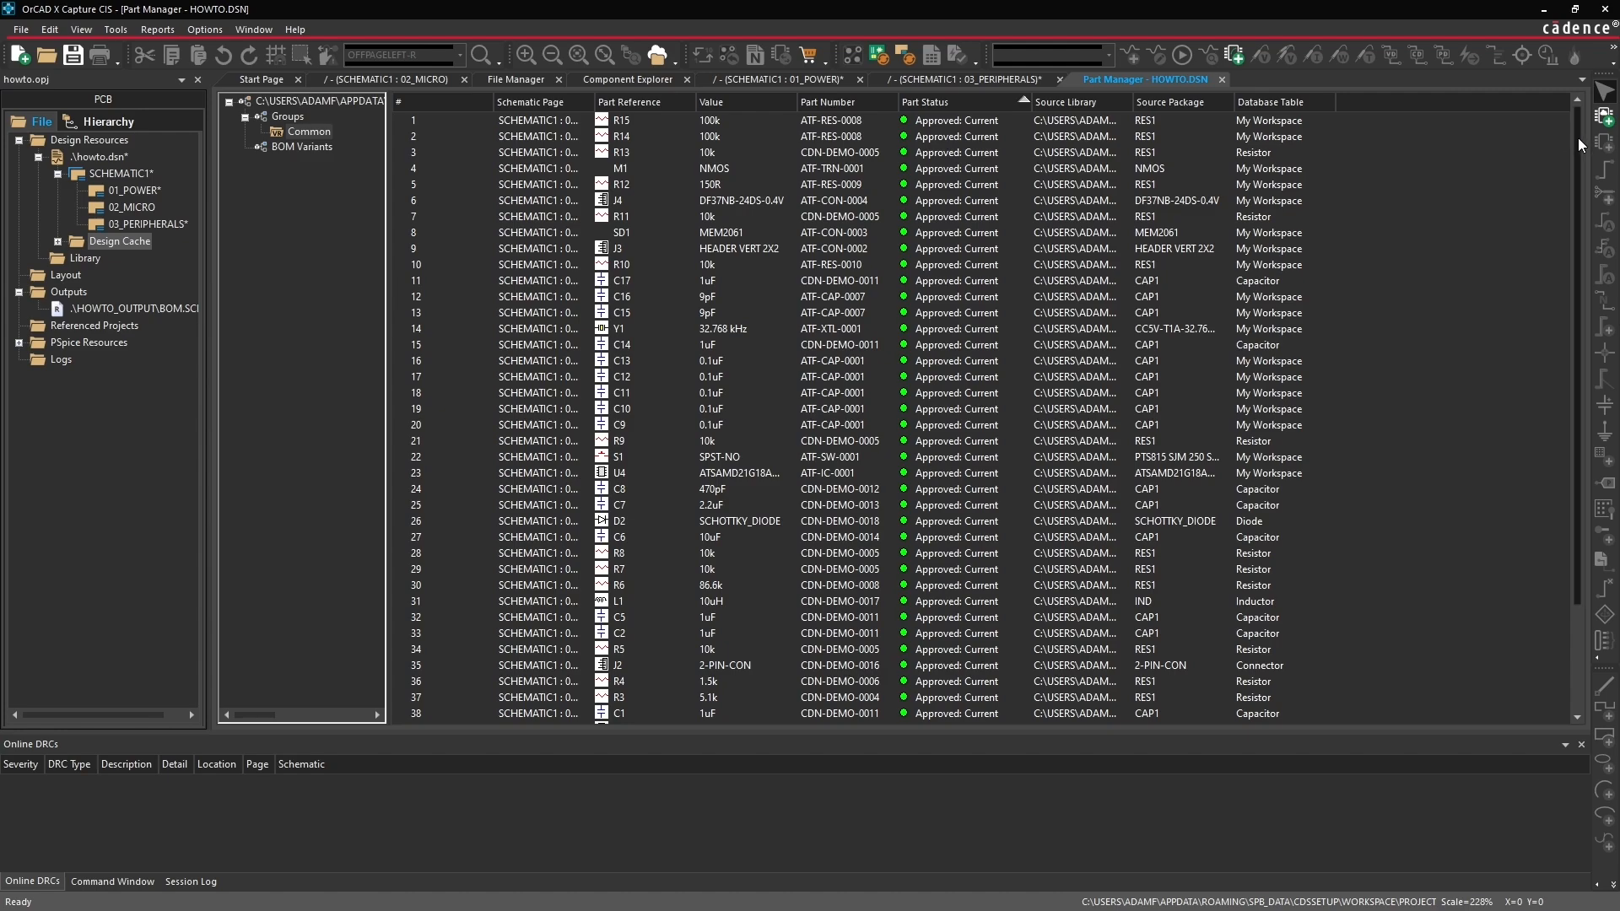
drag(1578, 139, 1576, 241)
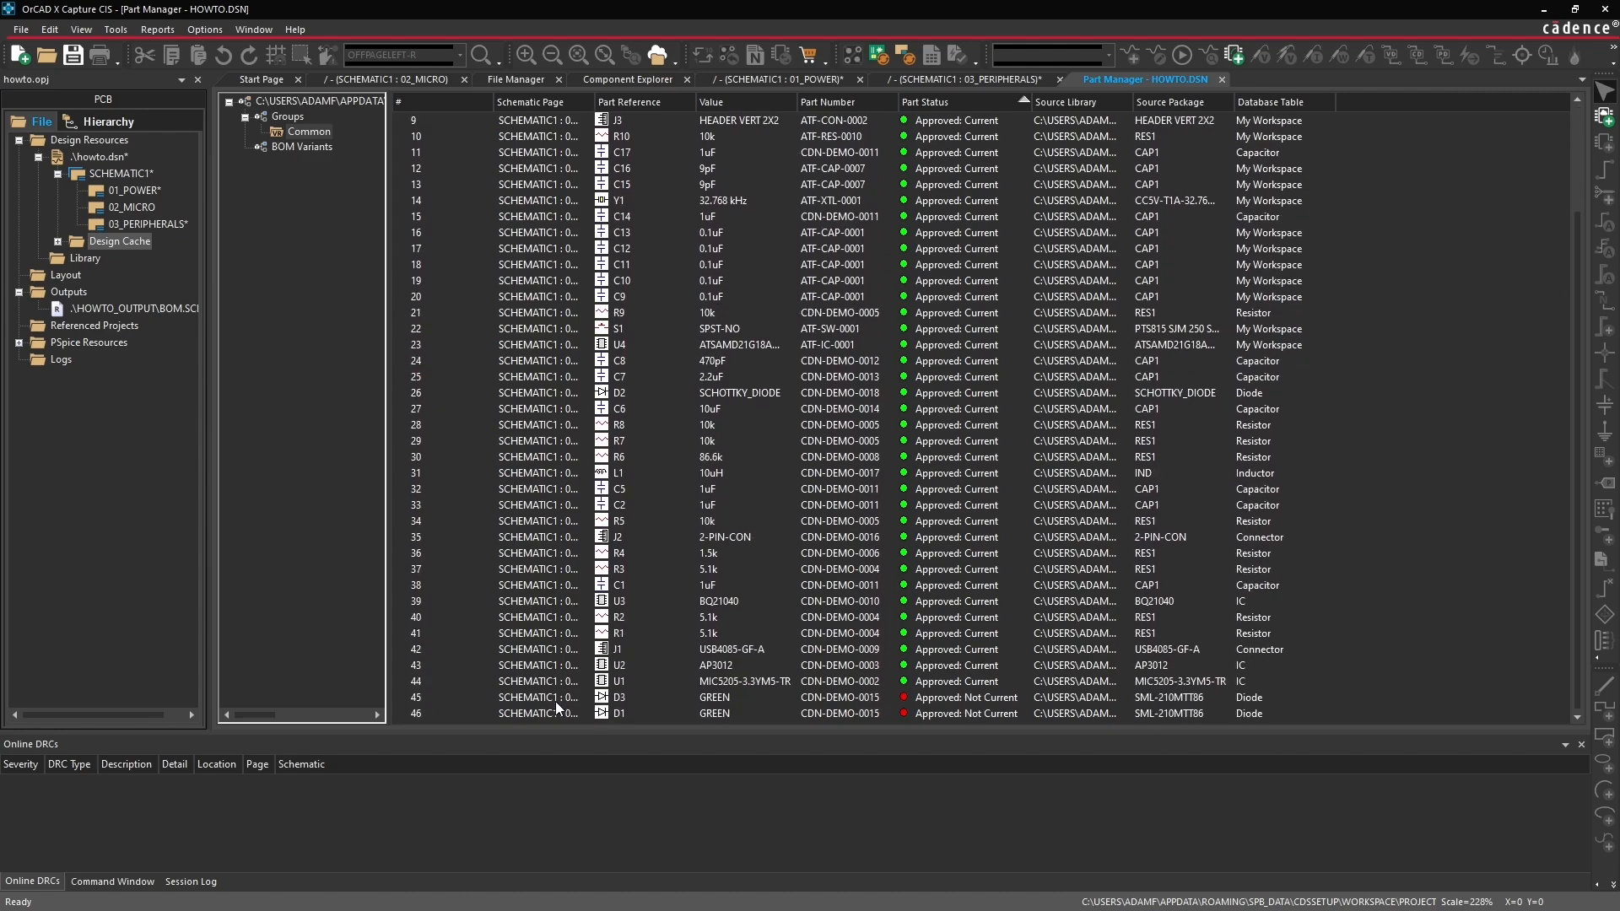
right_click(975, 700)
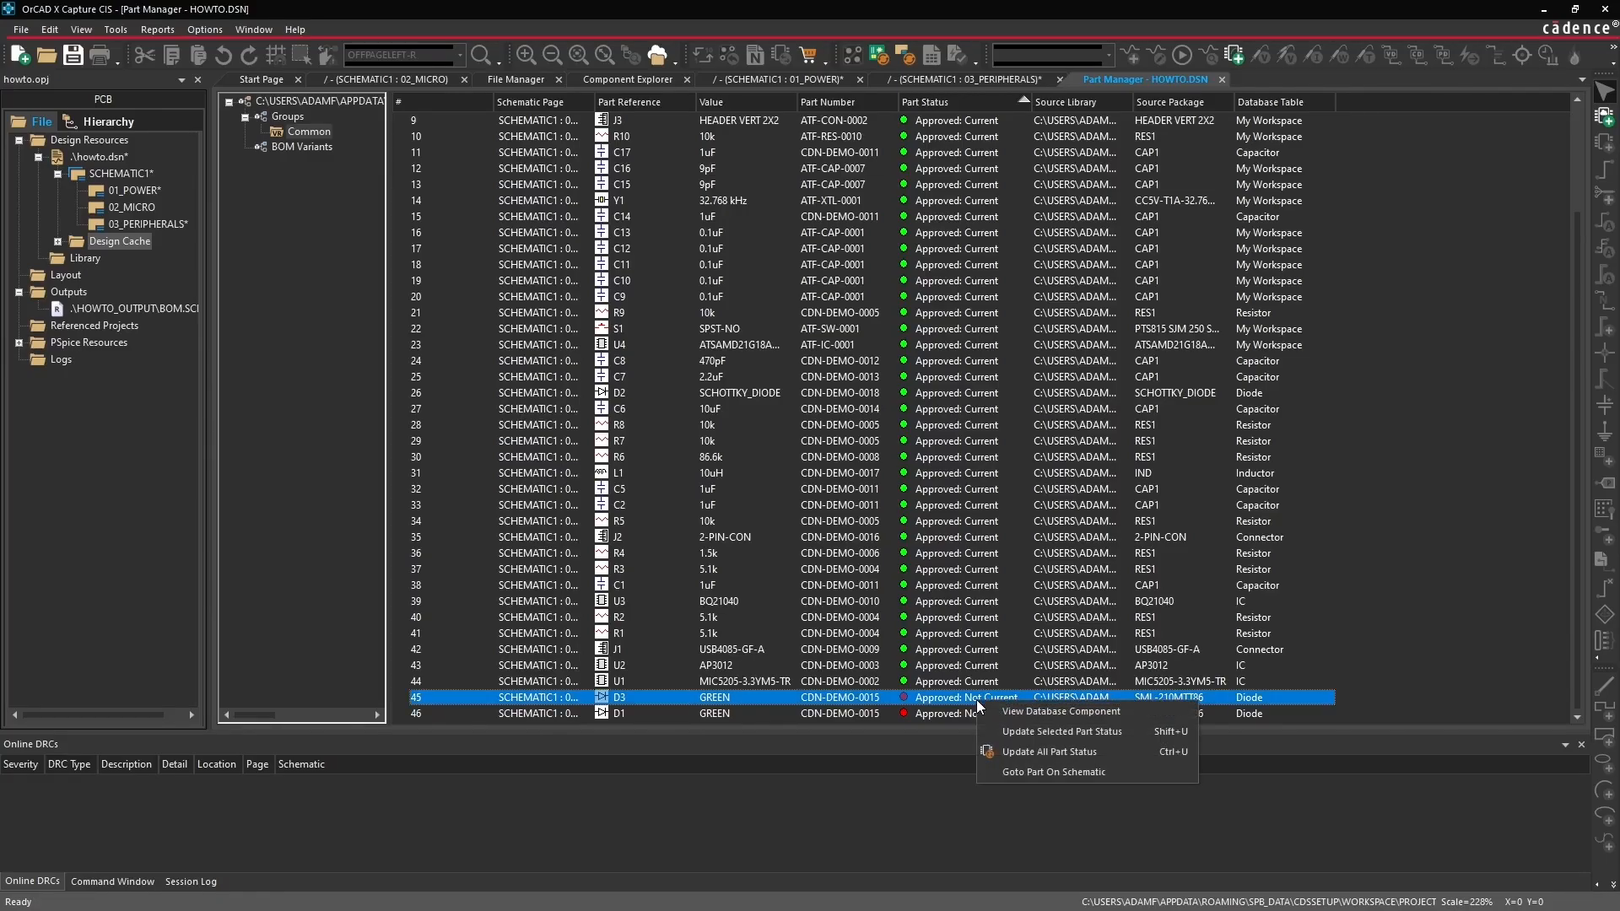
click(917, 744)
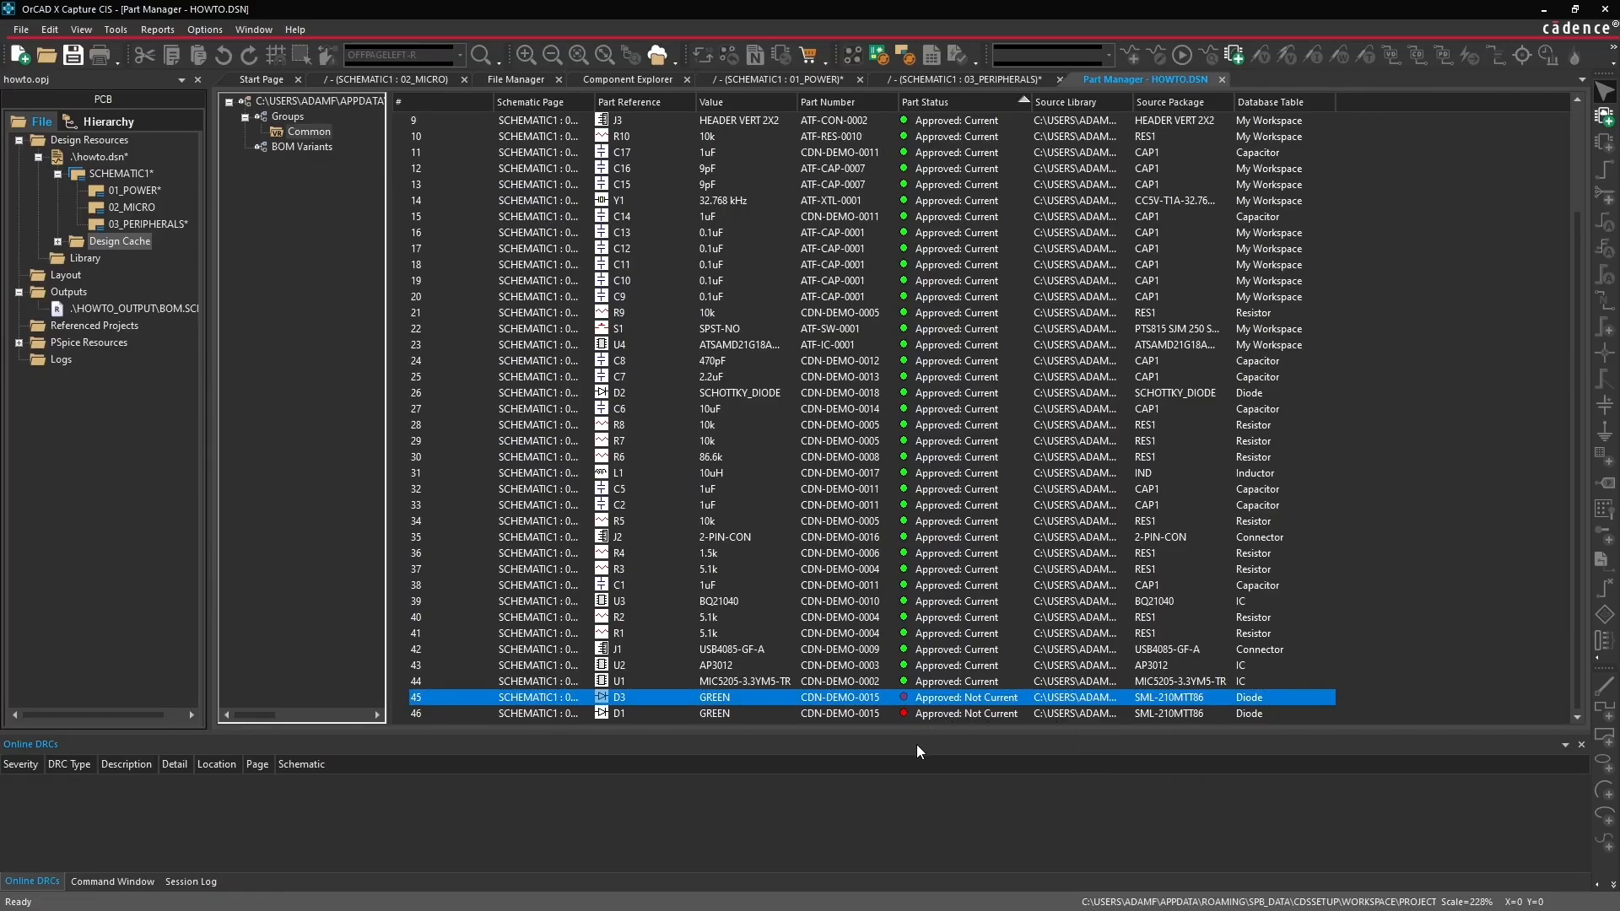
Step: Update the status of all parts in the Common group, accepting the database values for every differing part, and review the list
right_click(295, 131)
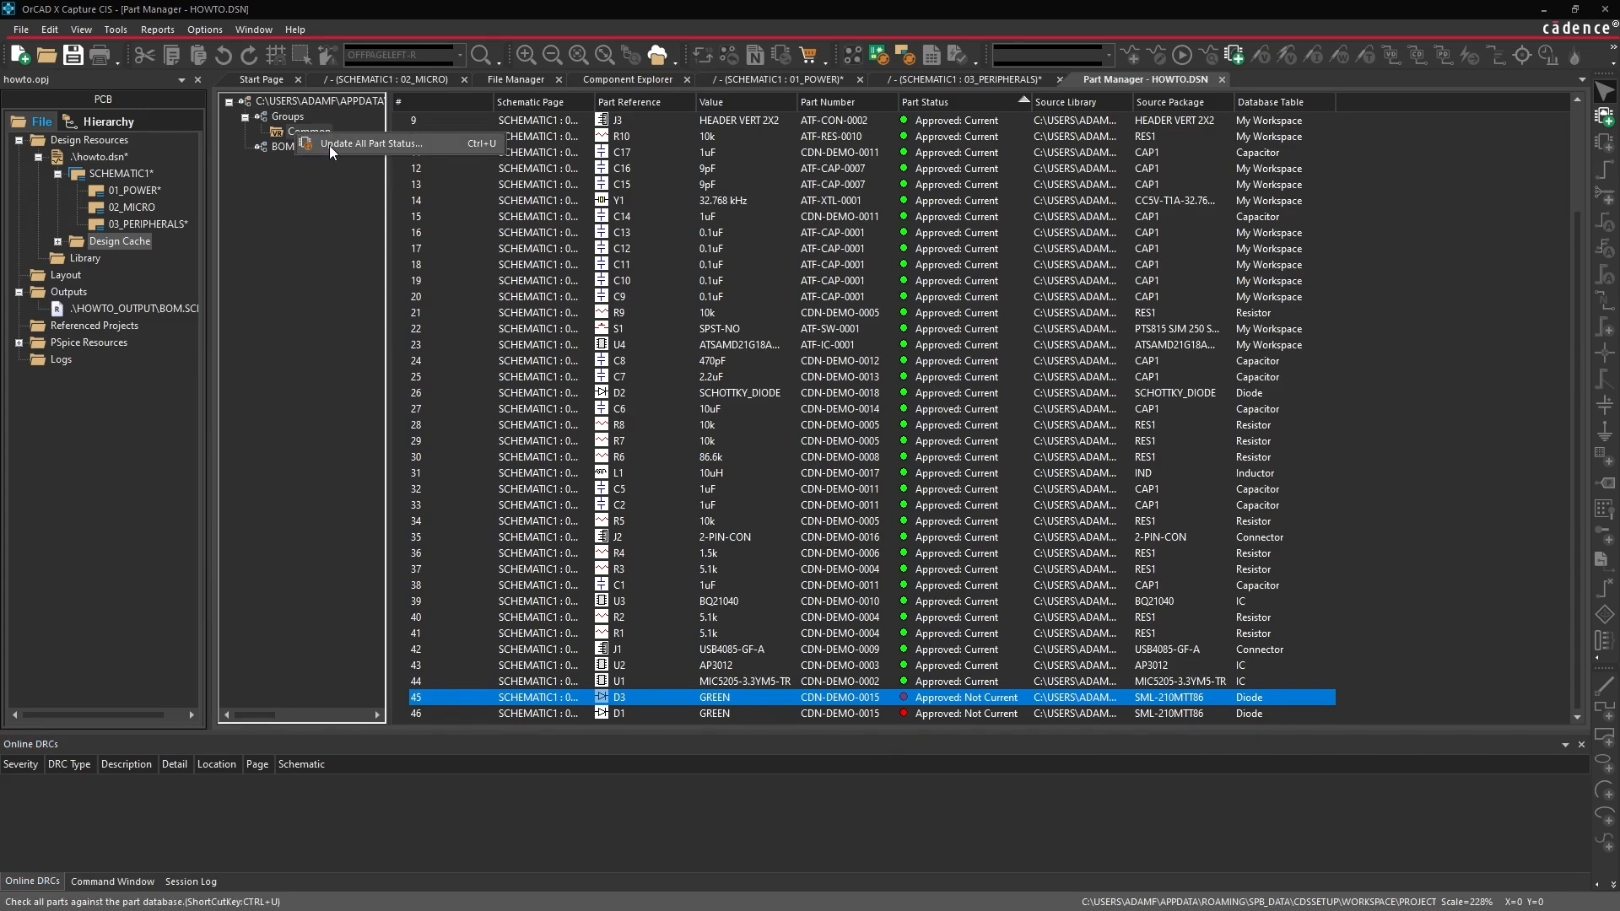
click(329, 145)
click(785, 489)
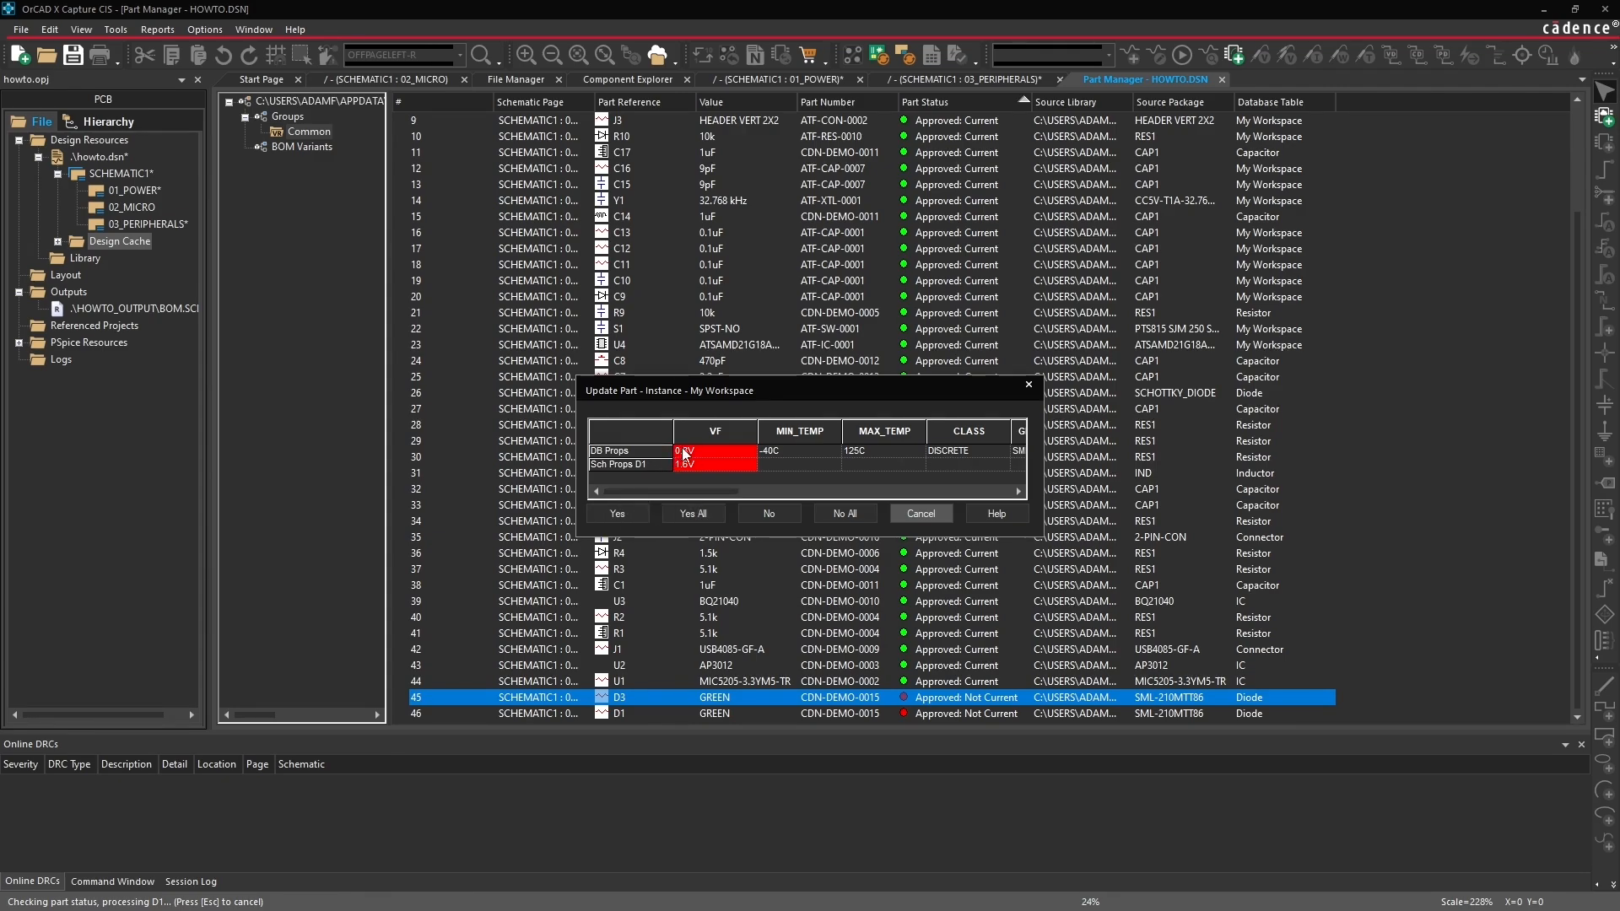
click(633, 514)
click(692, 513)
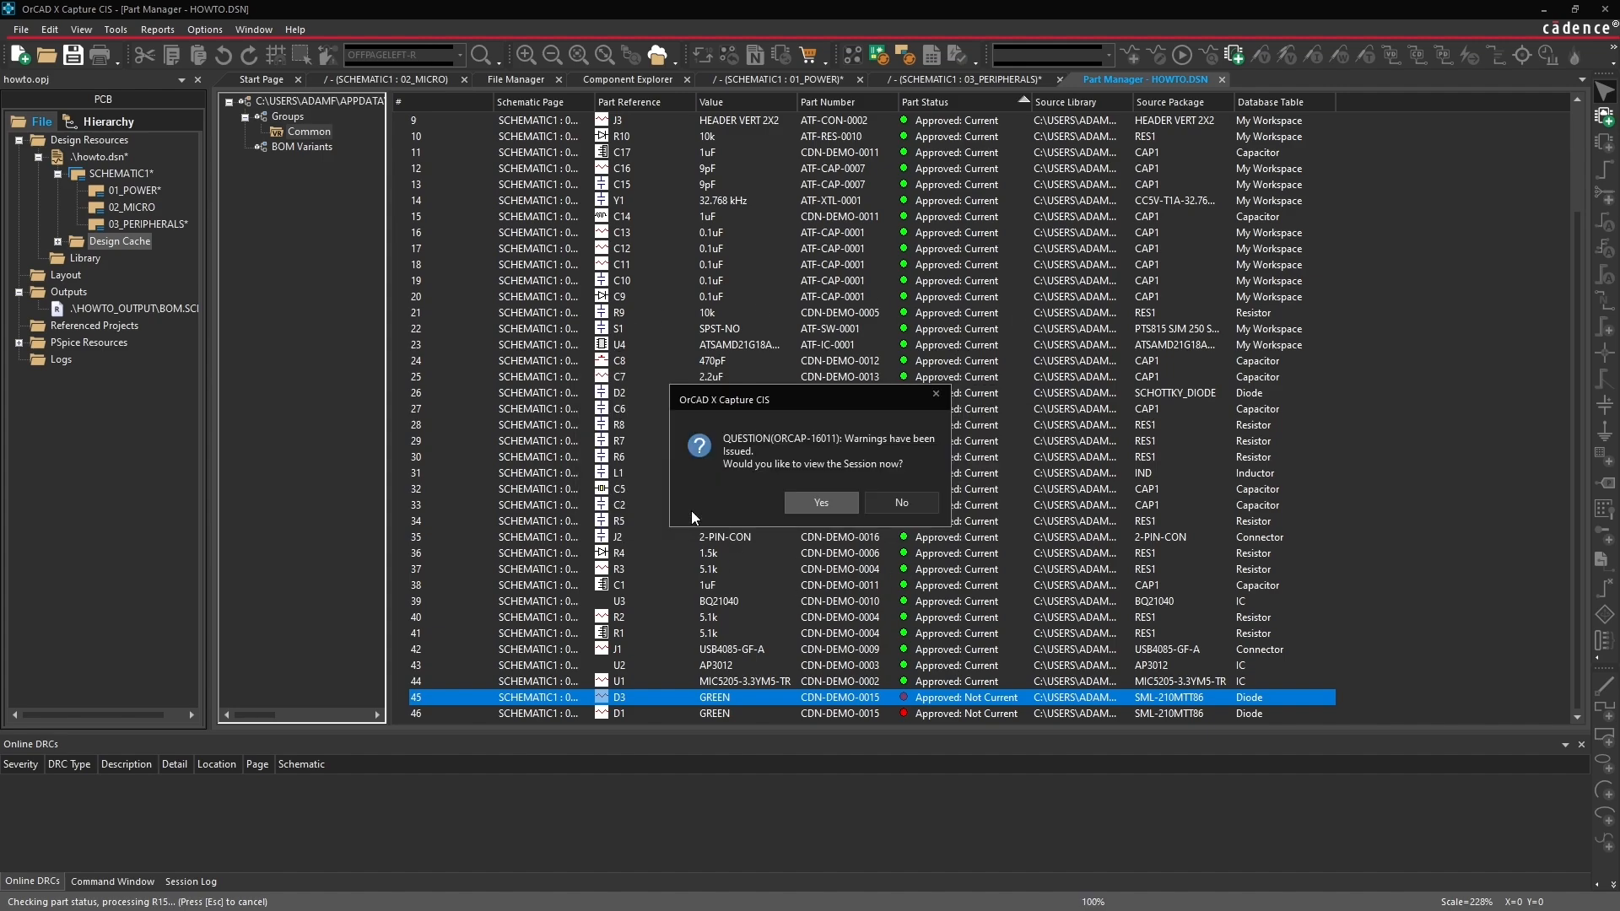
click(815, 502)
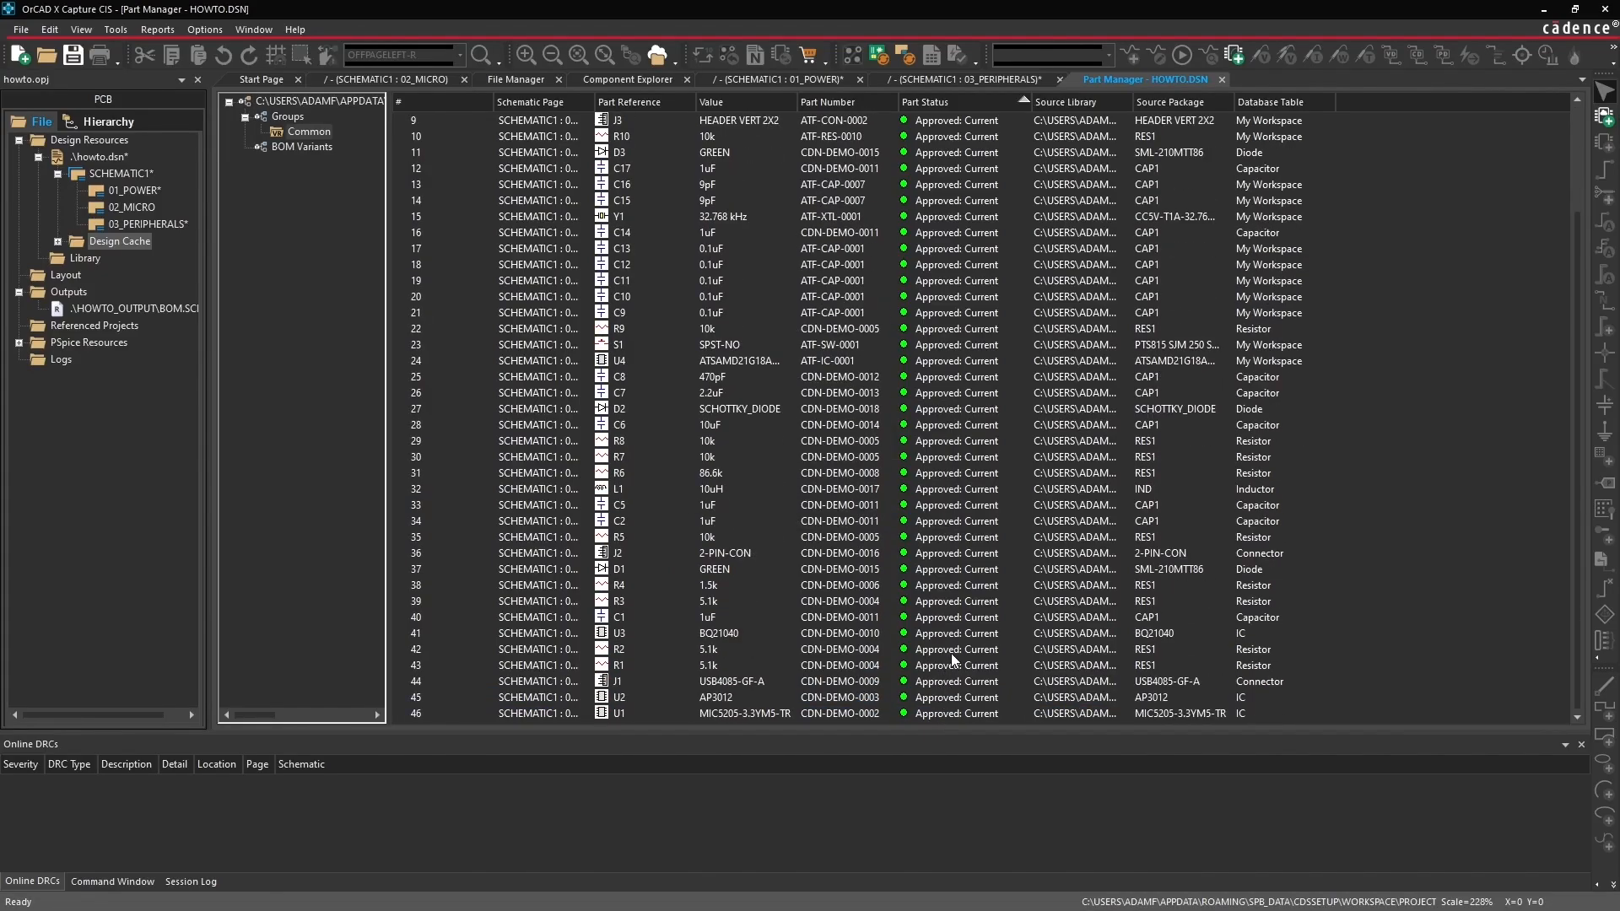
scroll(950, 653, up, 3)
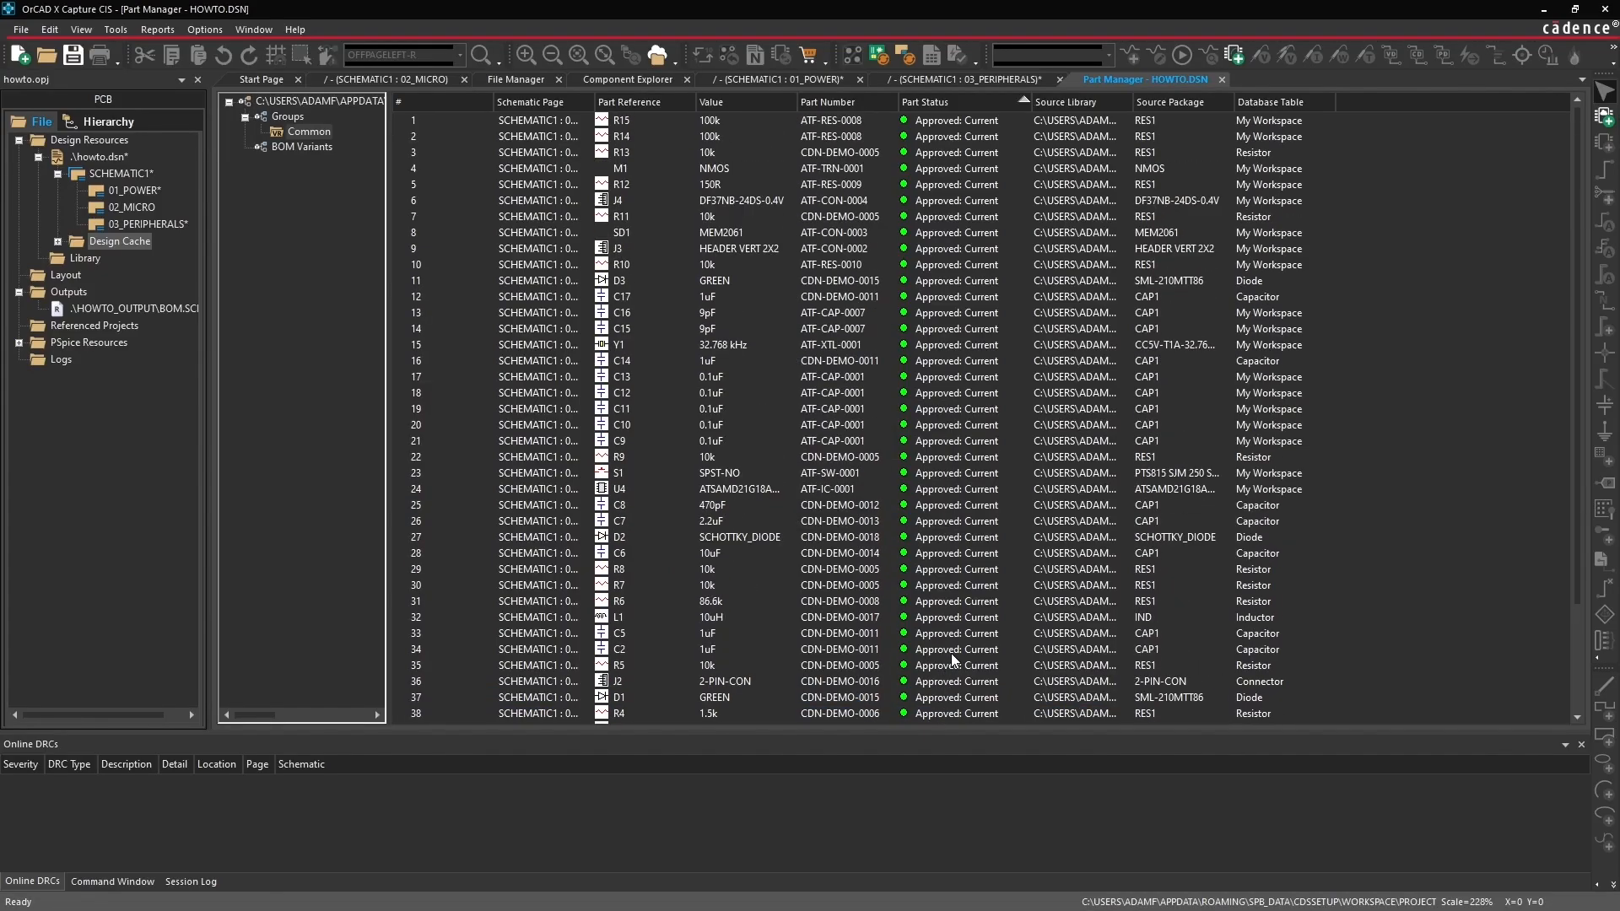
Step: Close the Part Manager and examine the updated properties of LED D3 and of LED D1 on the 01_POWER page
click(1222, 79)
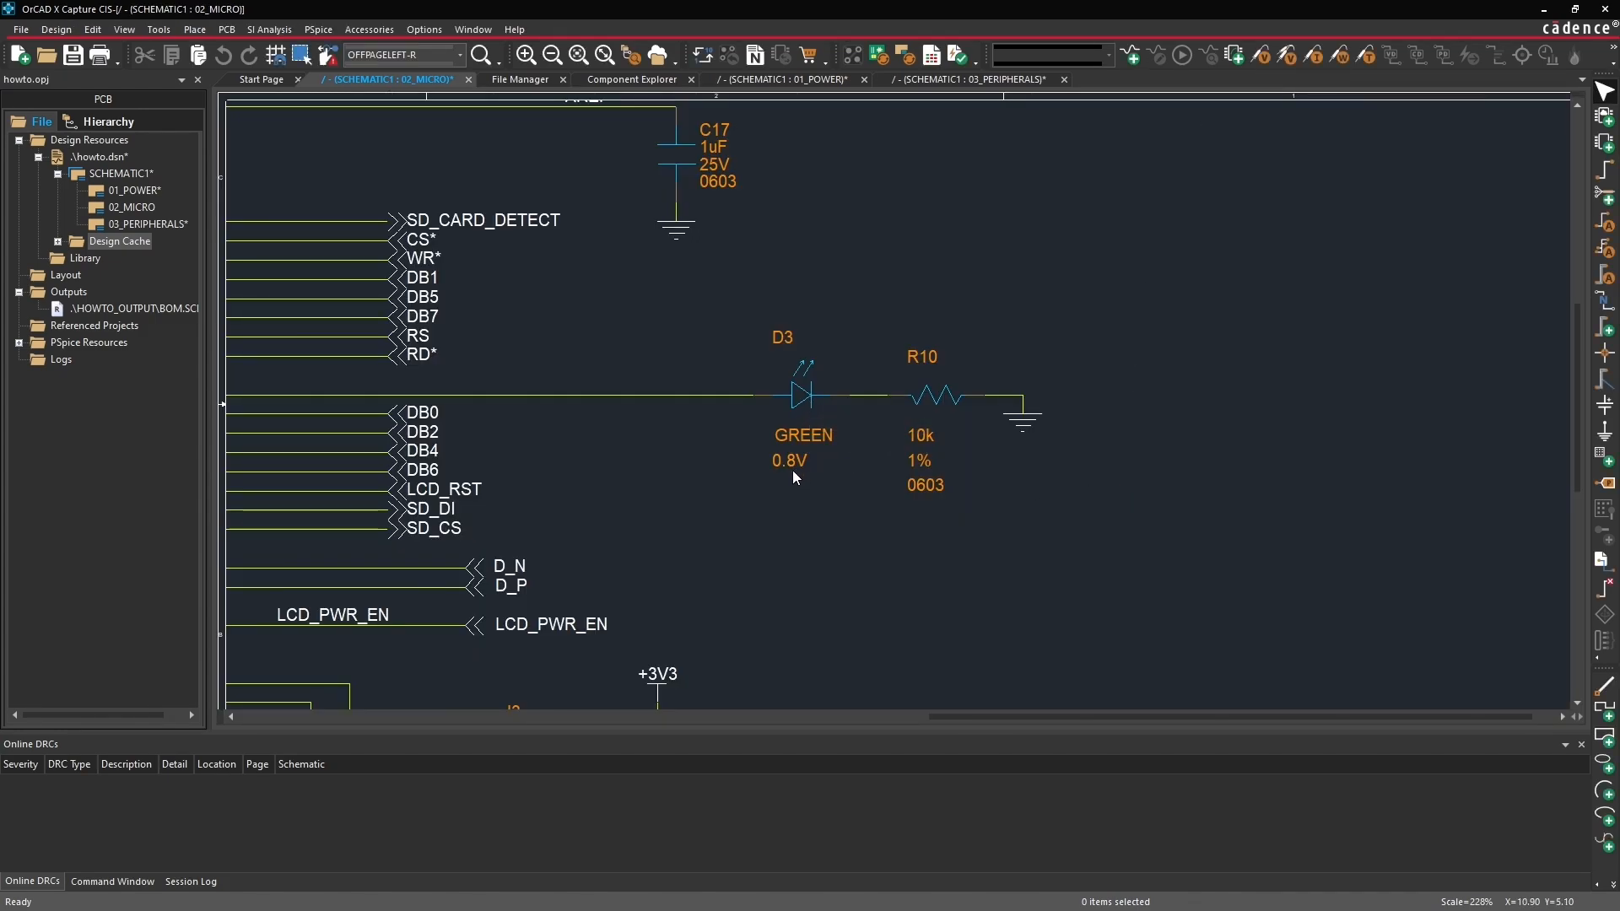
click(146, 190)
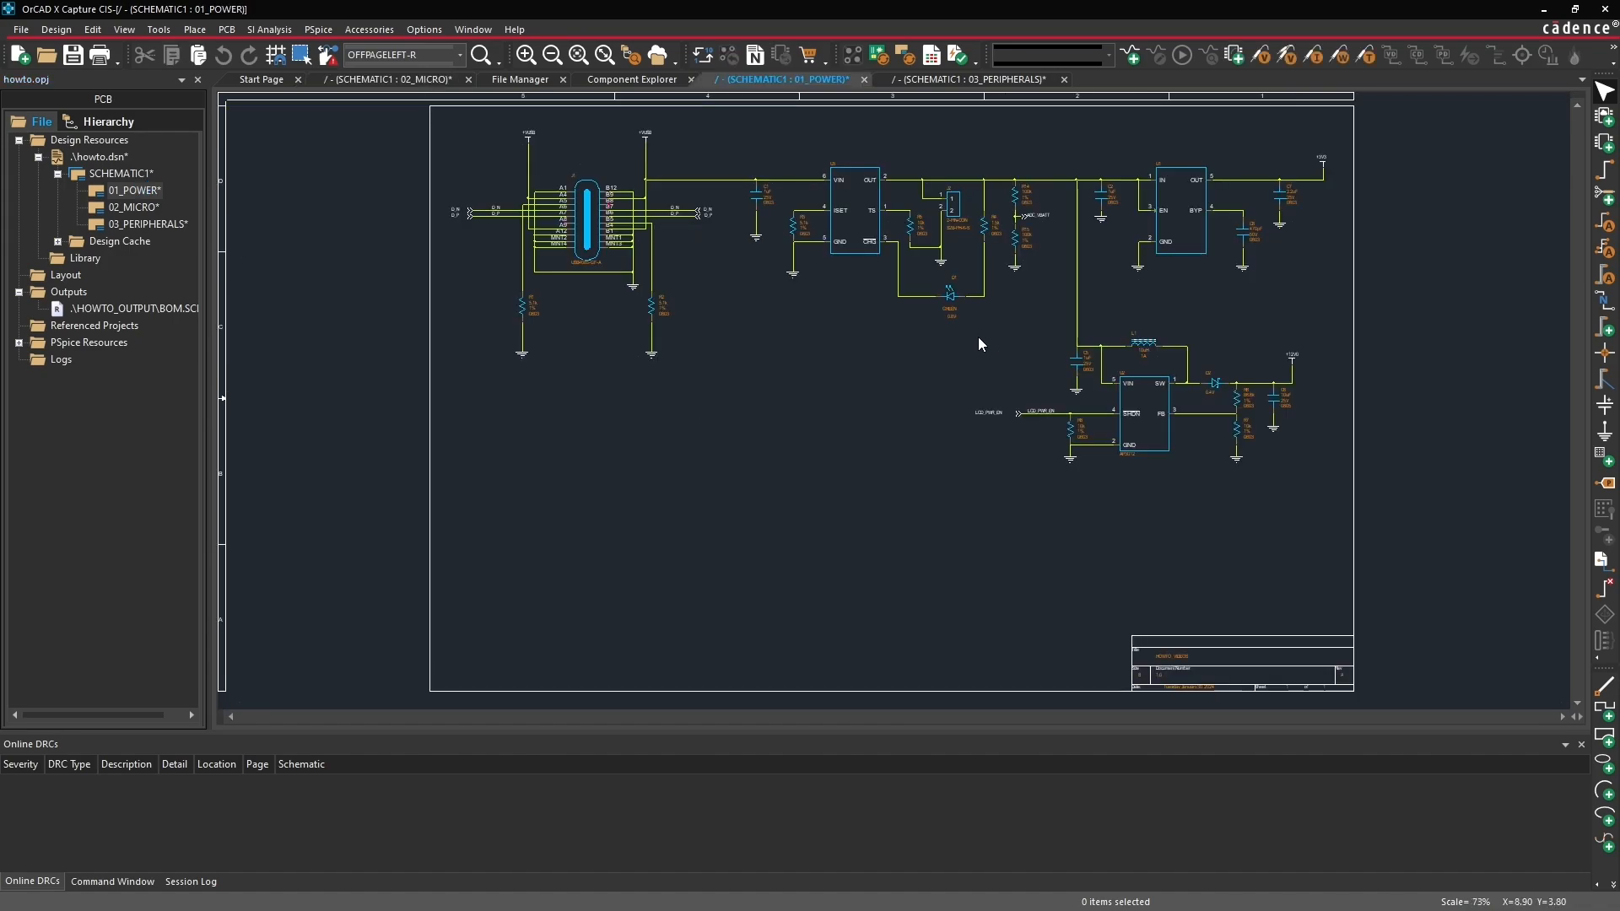
ctrl+scroll(951, 356, up, 5)
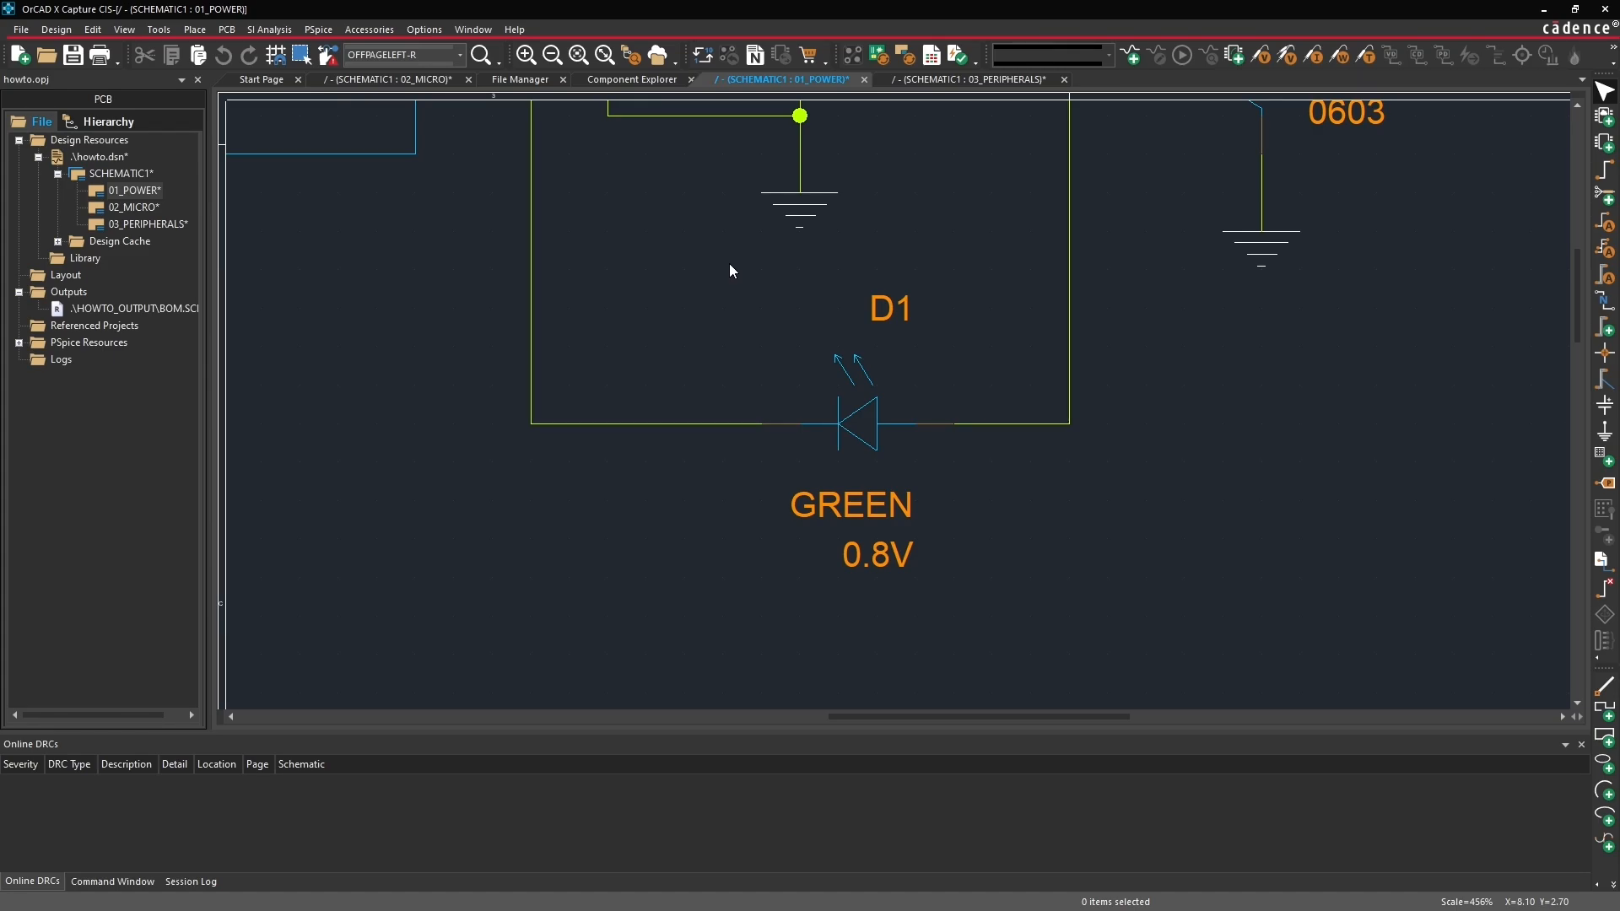
ctrl+scroll(729, 270, down, 6)
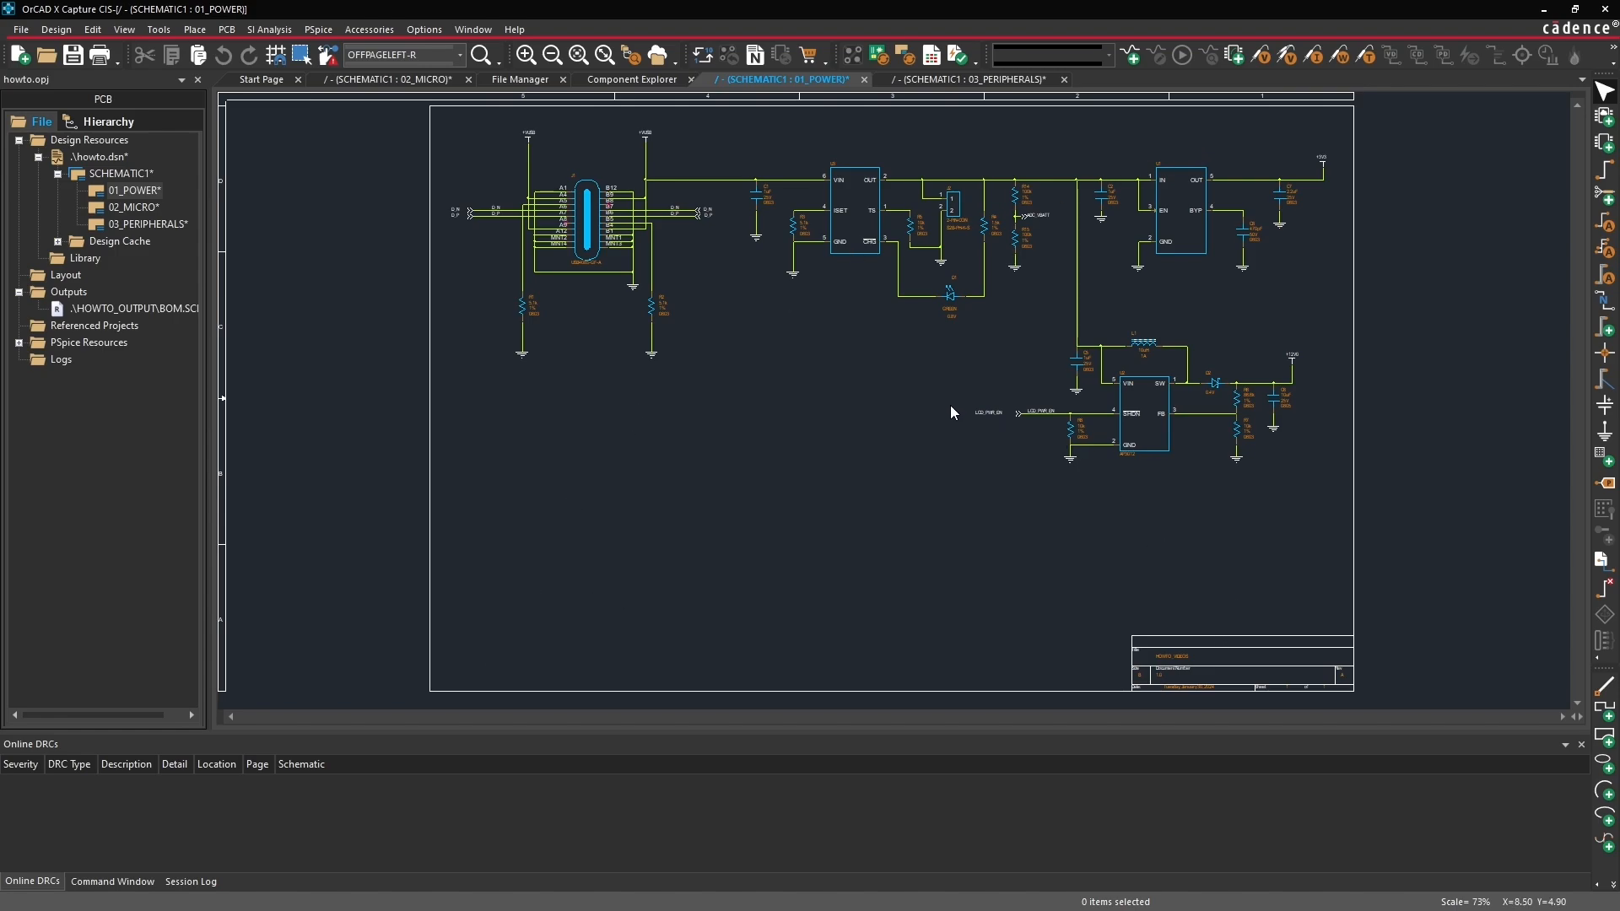
Step: Change the part reference of the U3 chip with the ISET and CHG pins on the 01_POWER page to U1
ctrl+scroll(900, 224, up, 2)
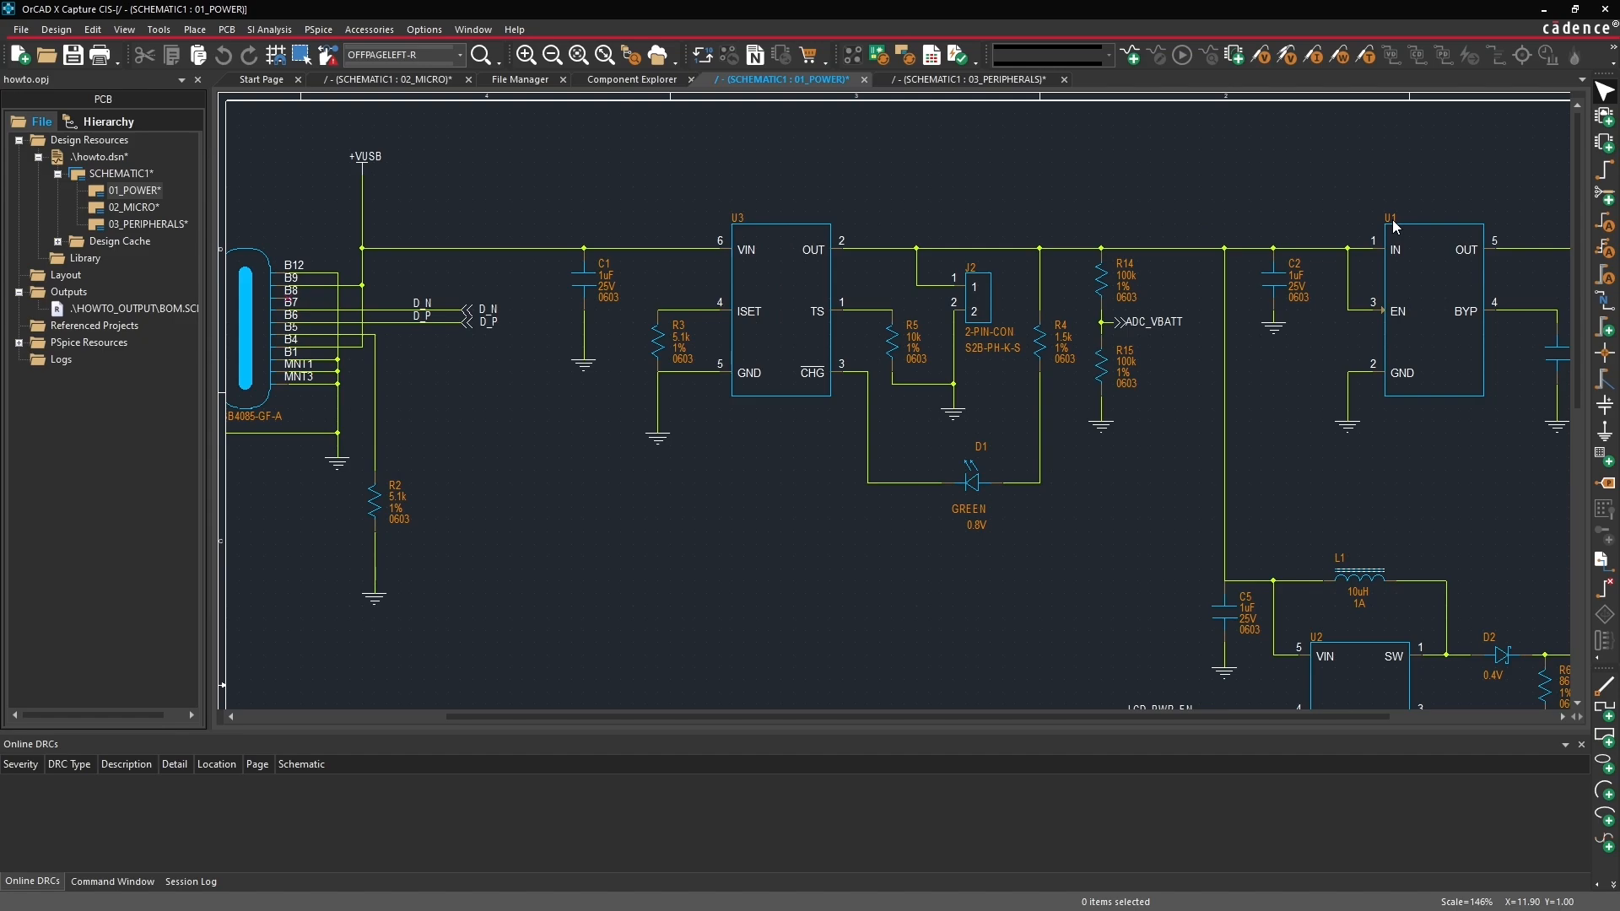
double_click(738, 221)
text(U1)
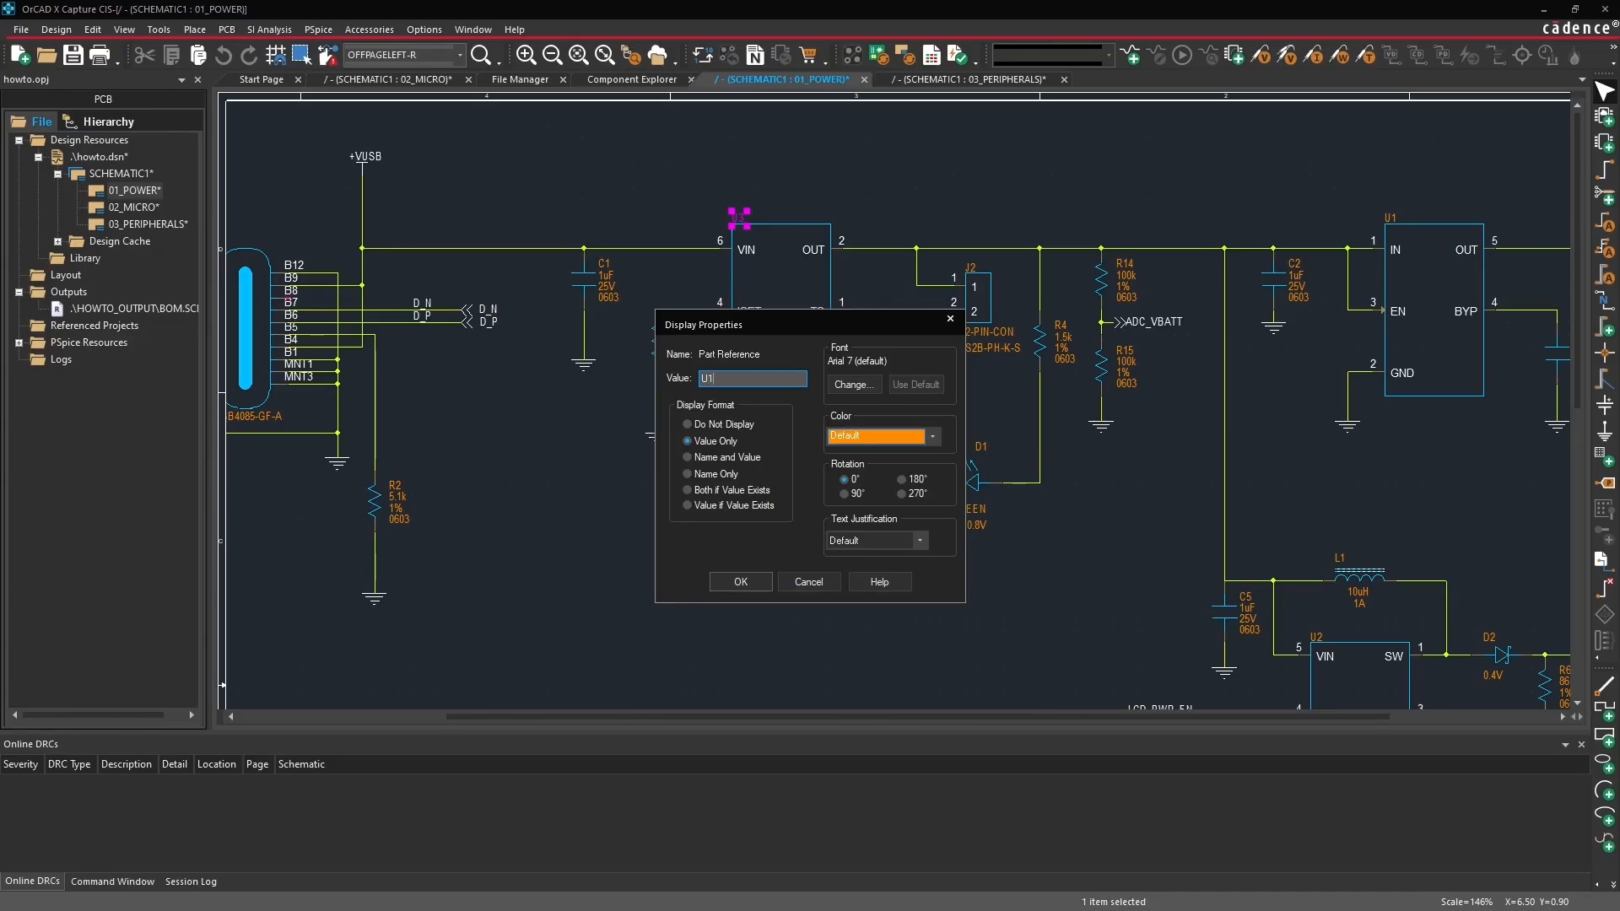
key(Return)
click(790, 494)
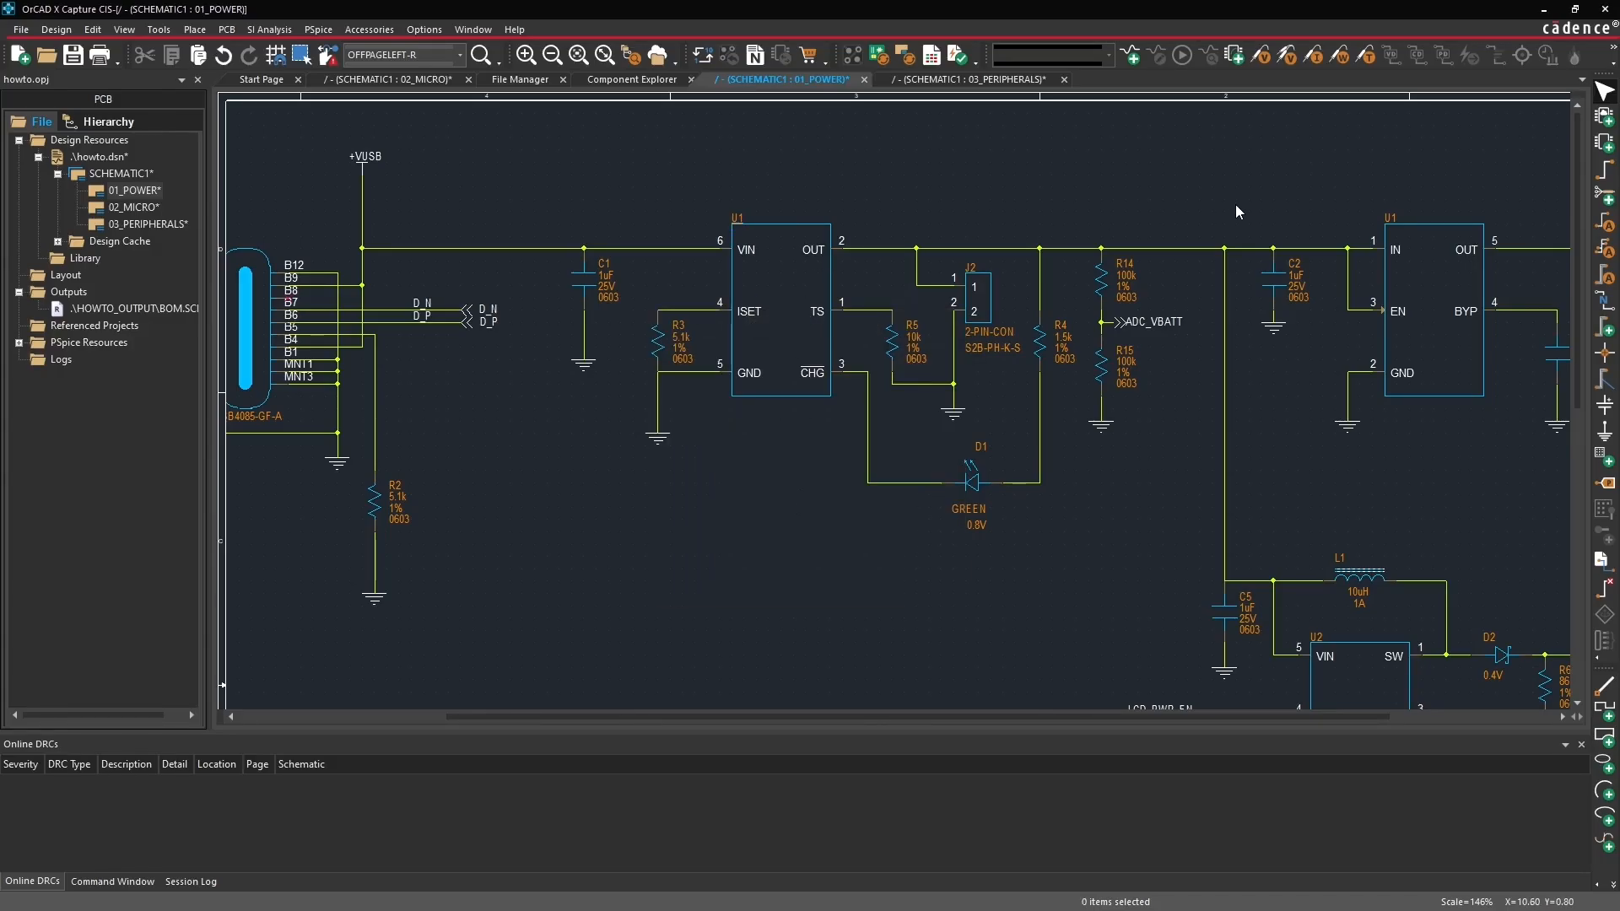
Step: Change the part reference of the original U1 regulator with the EN and BYP pins to U3
double_click(1393, 221)
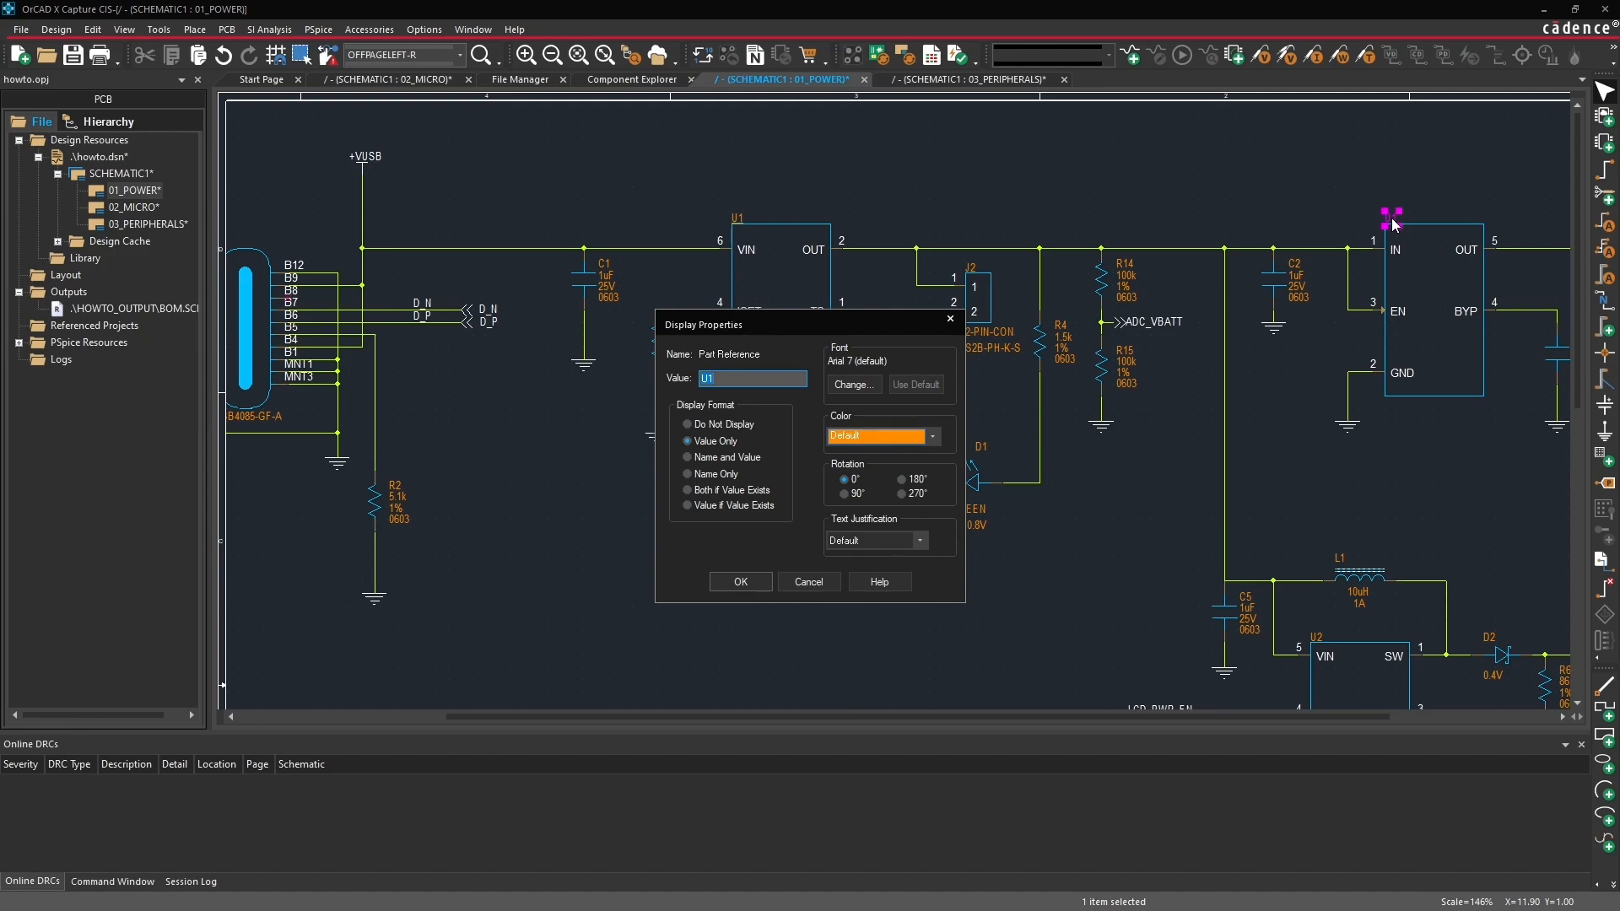
text(U3)
key(Return)
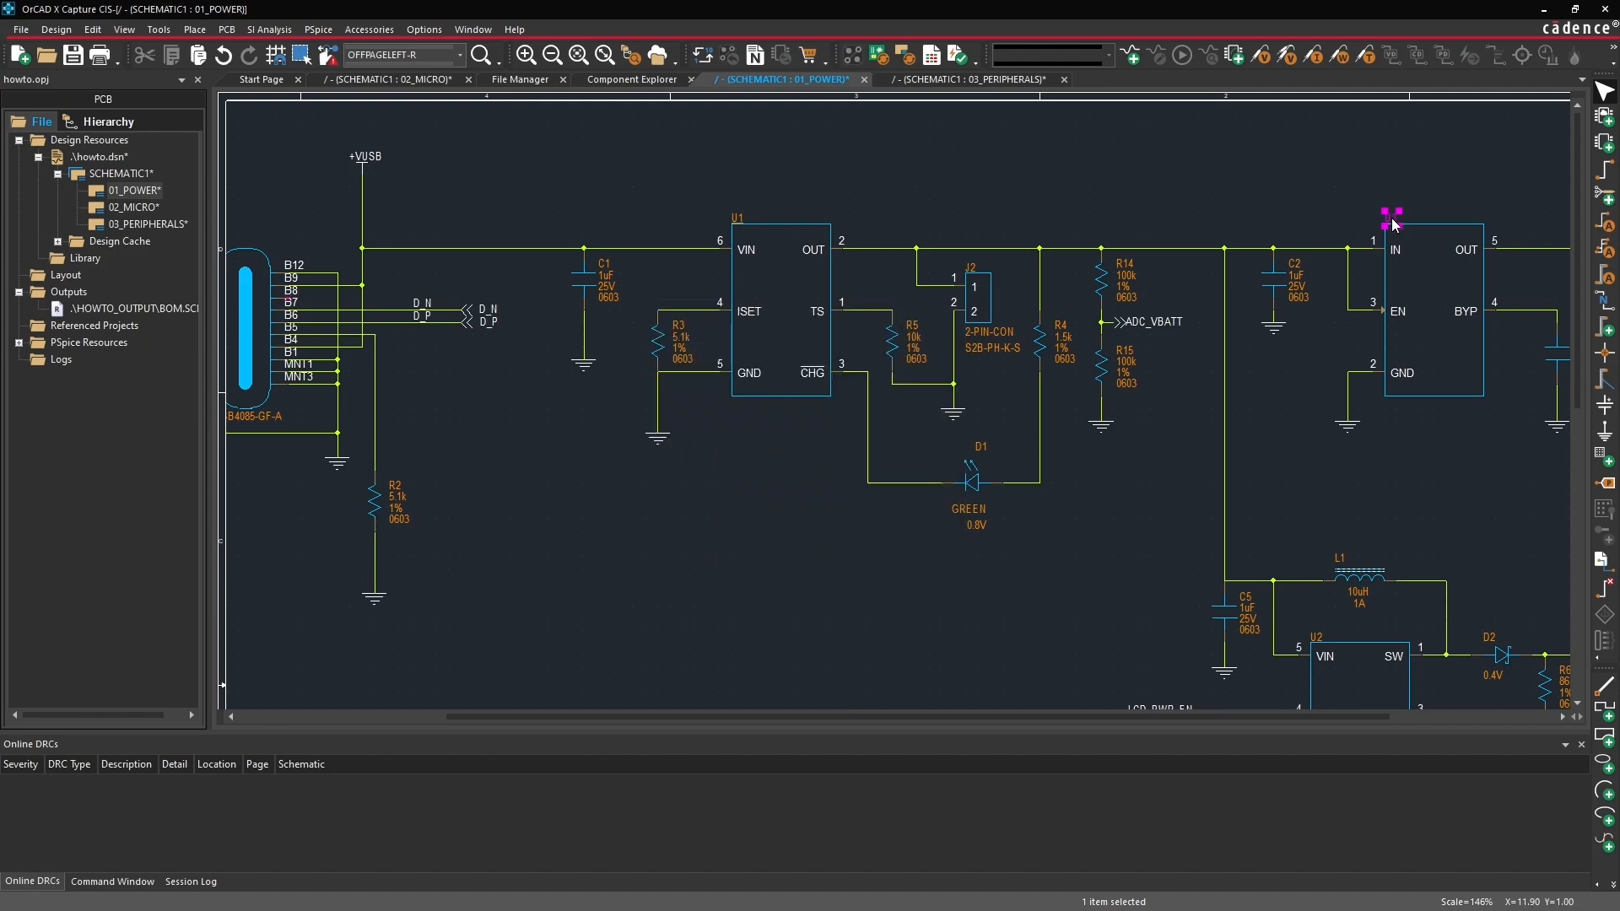
click(899, 639)
right_click(94, 160)
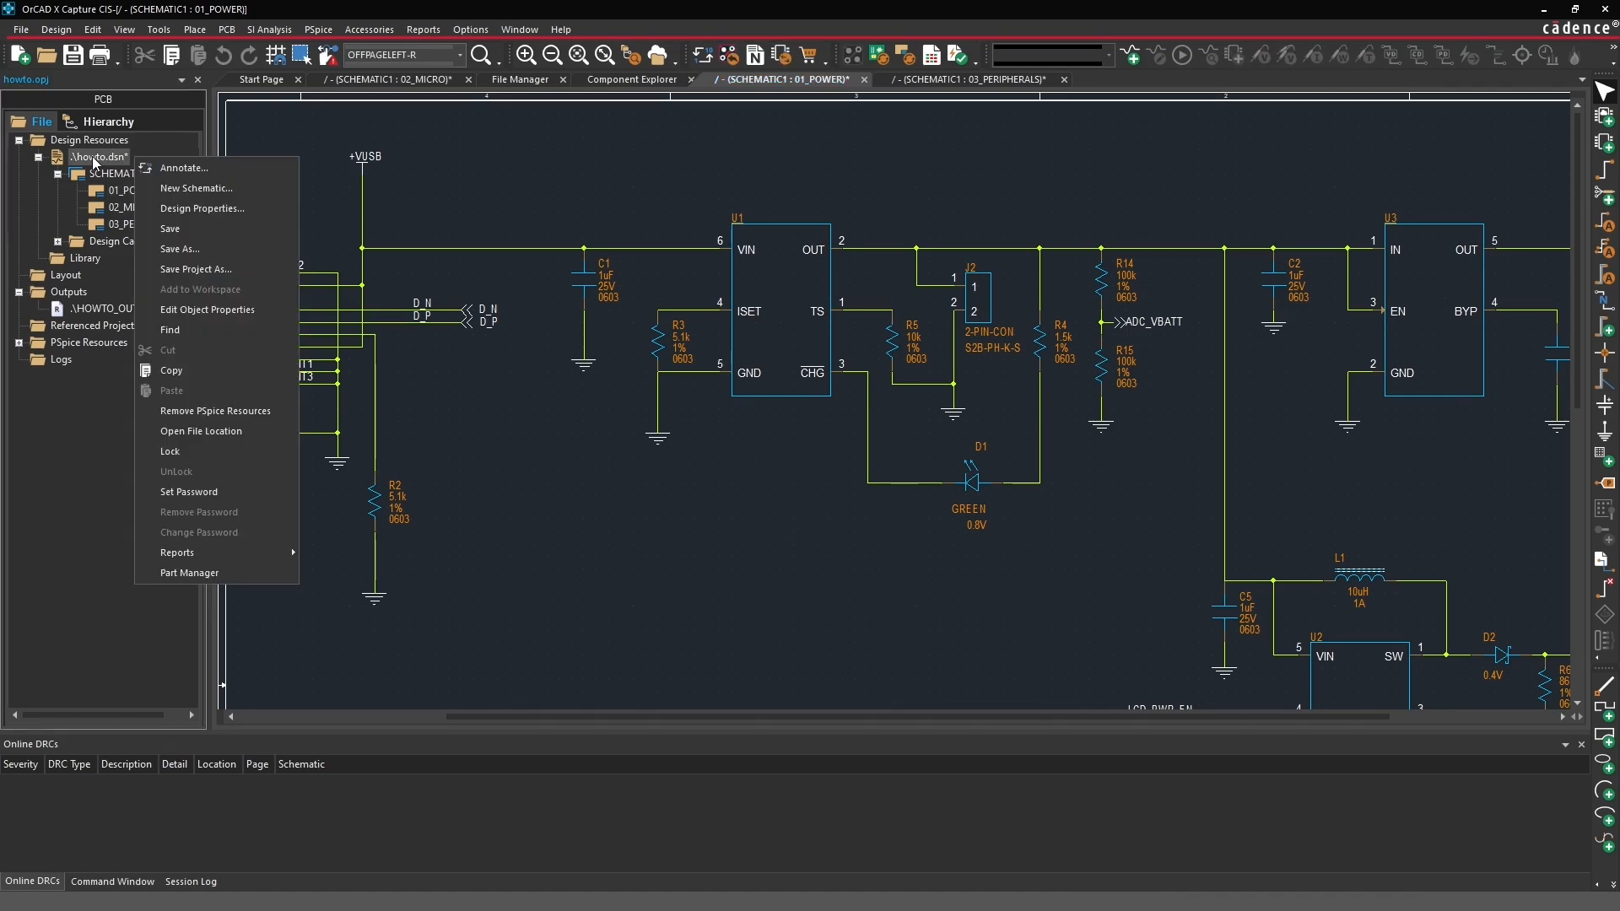
click(157, 166)
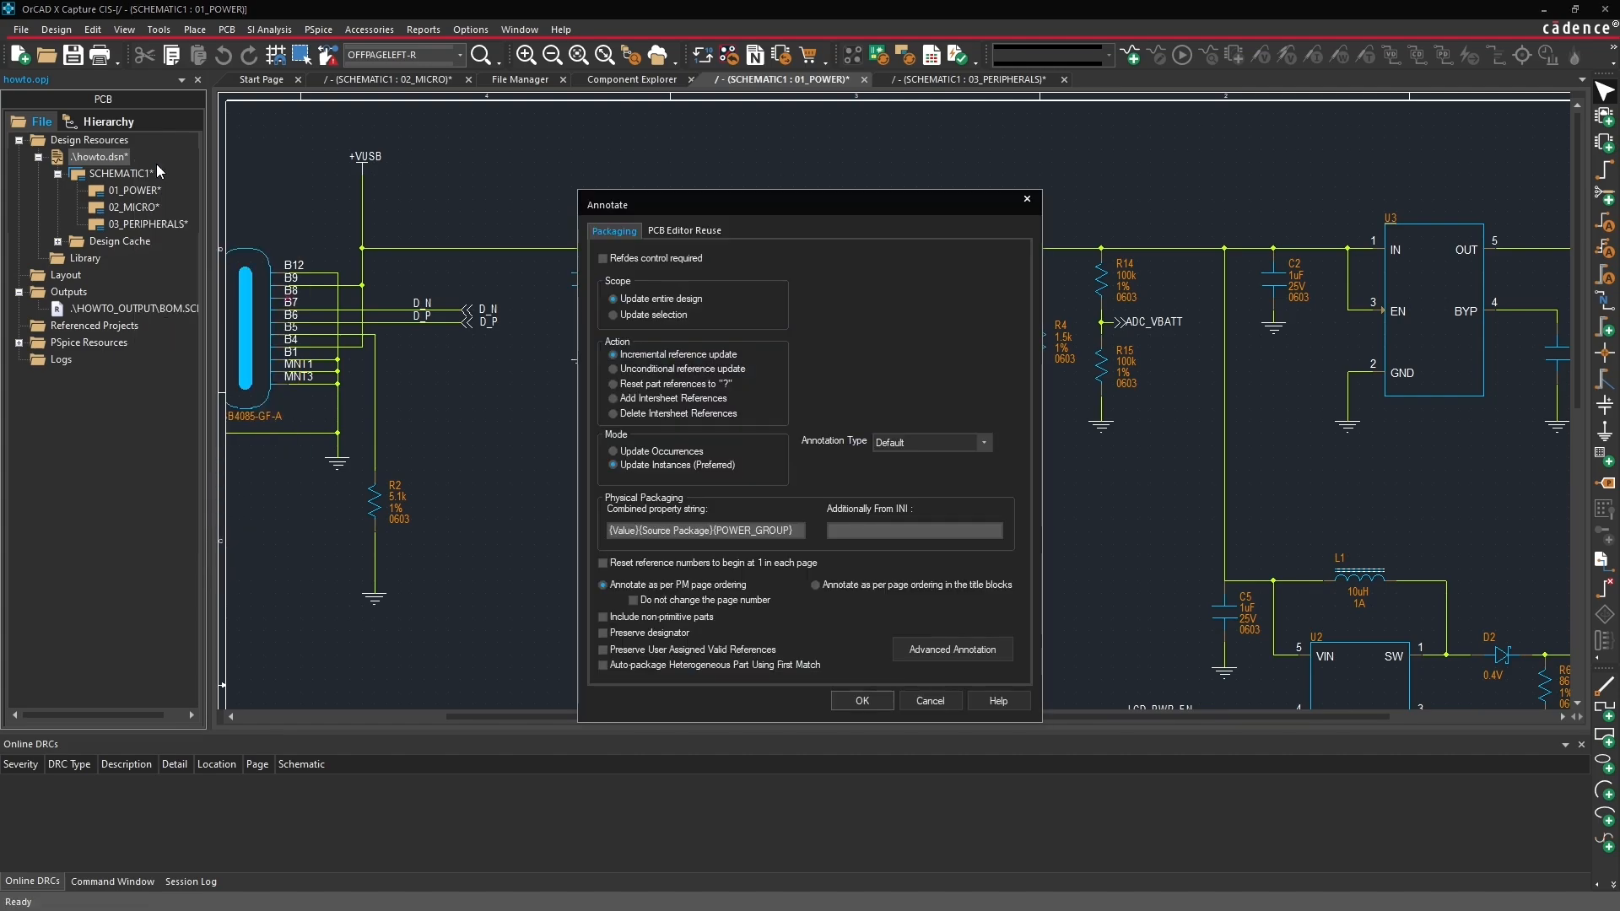
drag(734, 206, 658, 155)
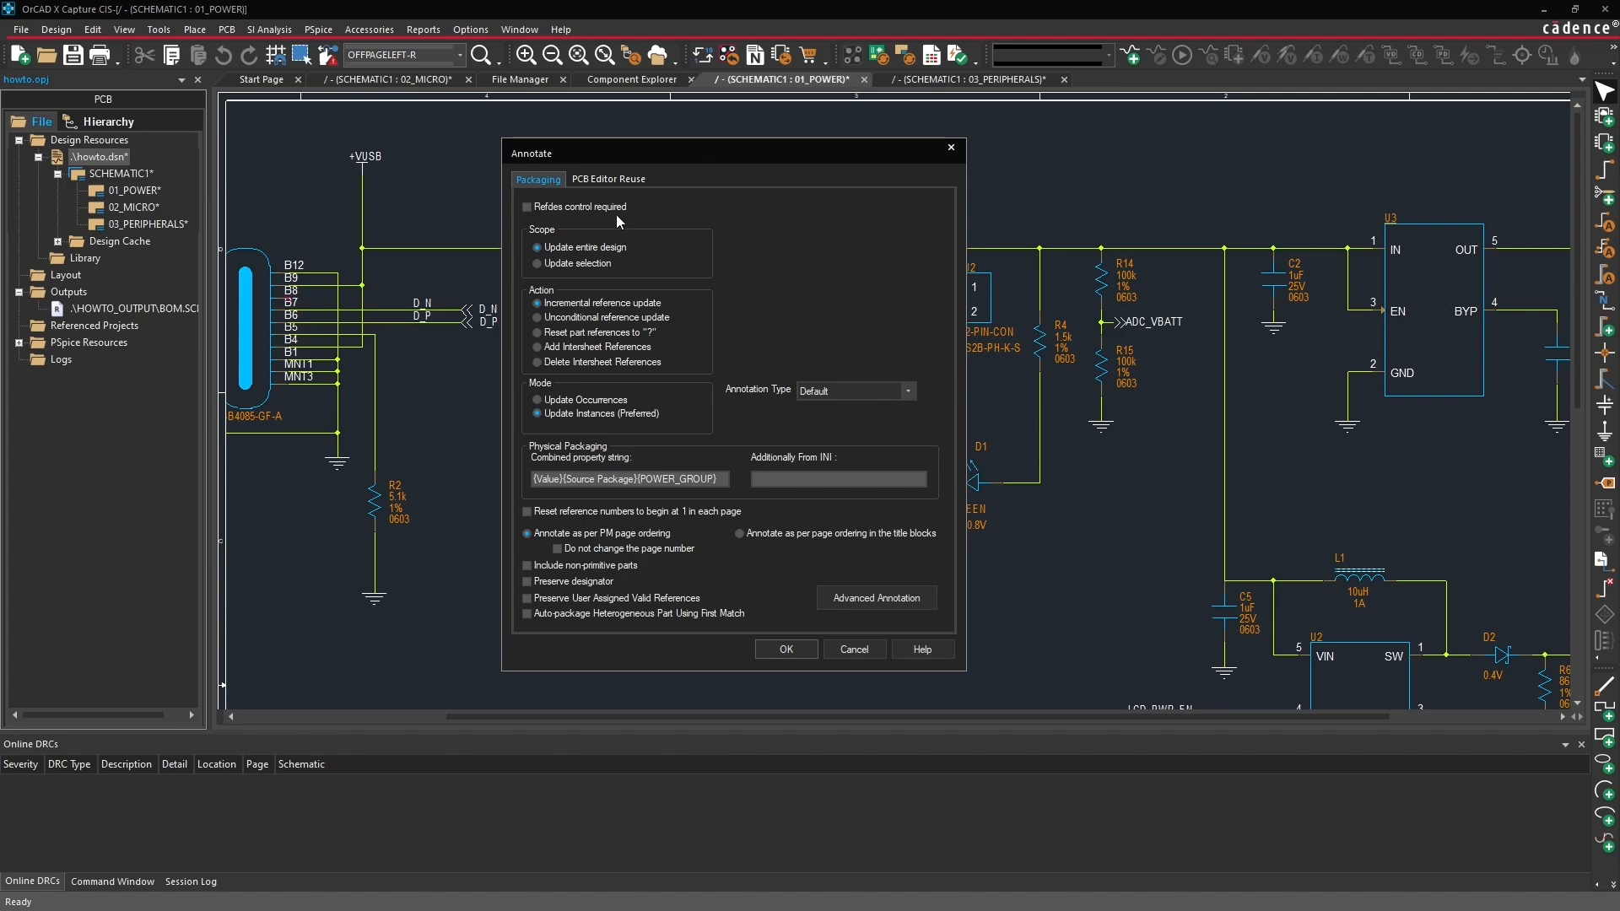
click(538, 249)
click(537, 318)
drag(782, 152, 529, 149)
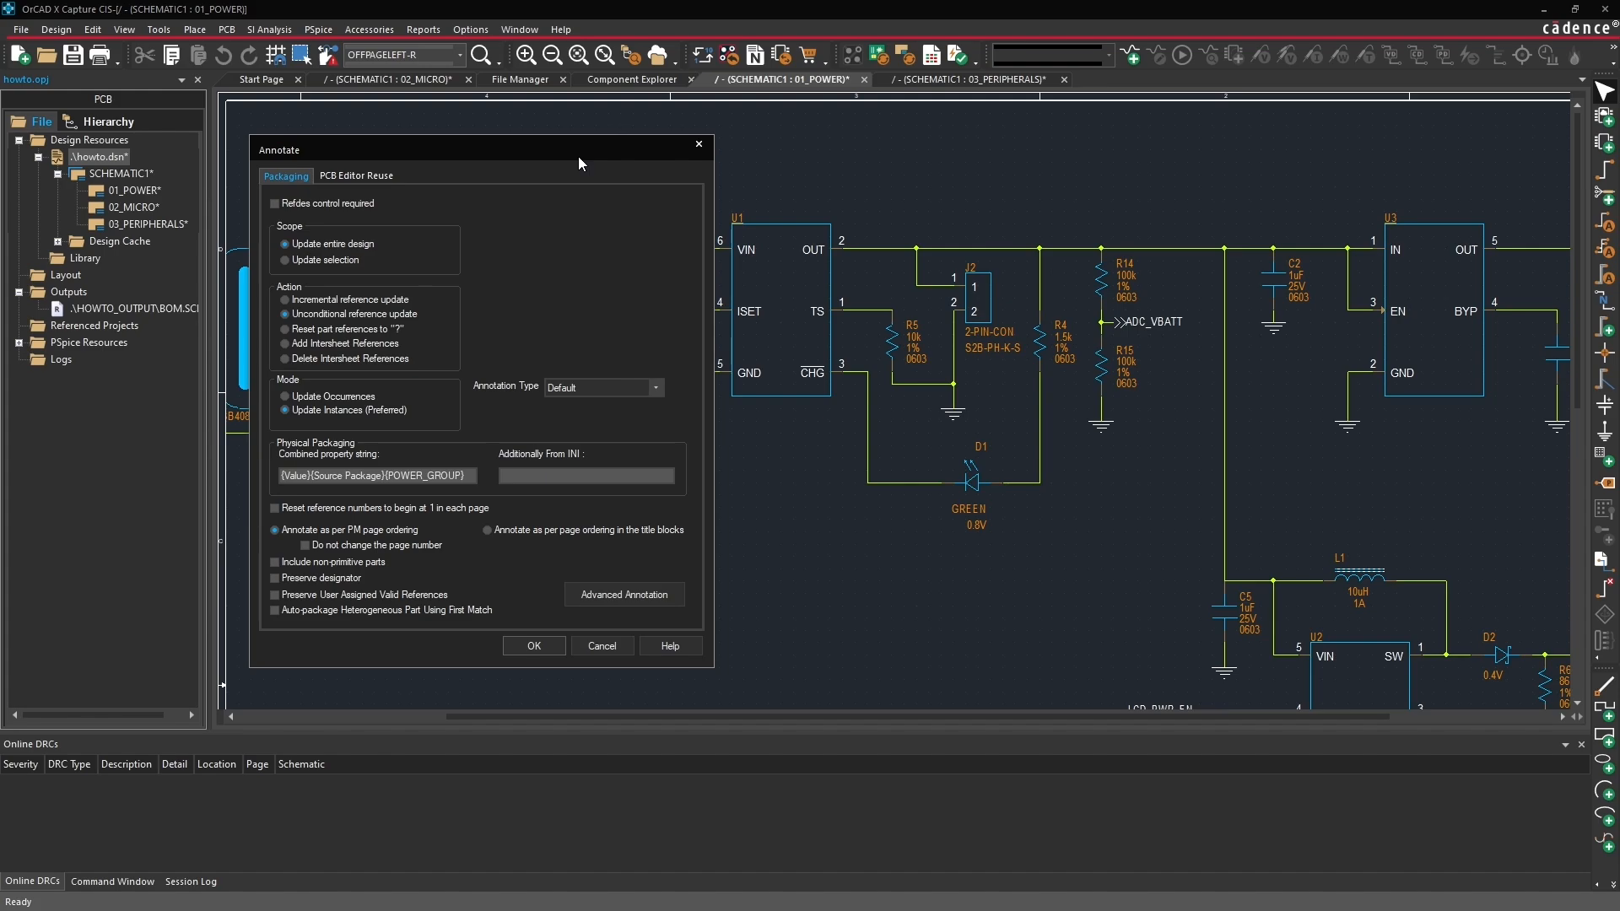
click(601, 647)
Step: Examine the sheet numbering in the title blocks of the 01_POWER and 02_MICRO pages
scroll(748, 477, down, 3)
ctrl+scroll(793, 458, down, 1)
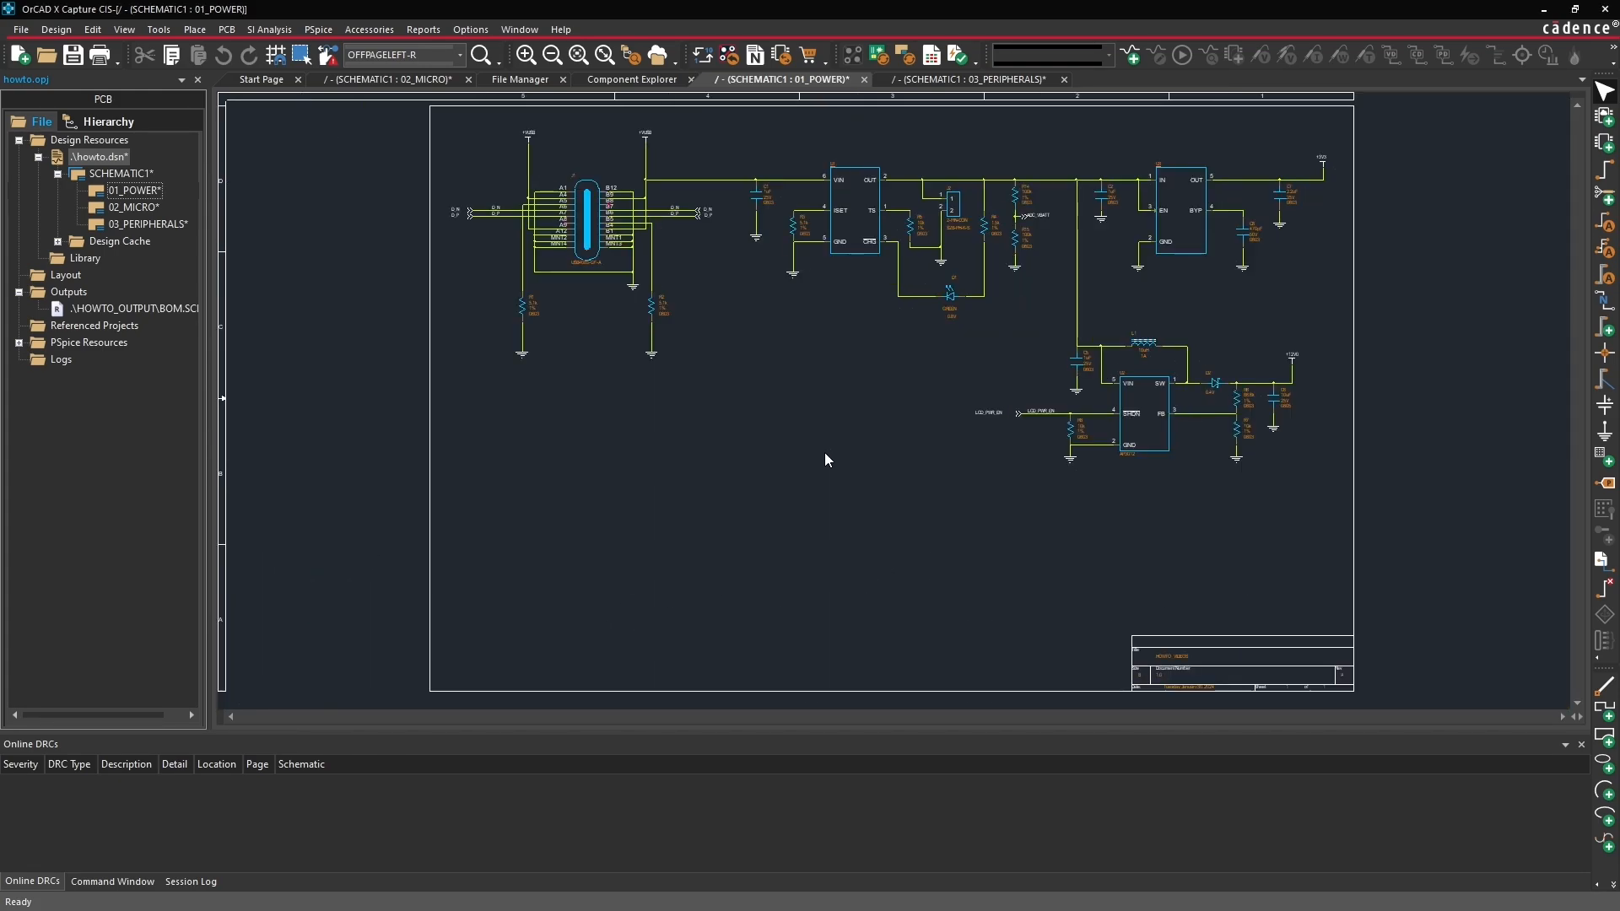
ctrl+scroll(1350, 692, up, 3)
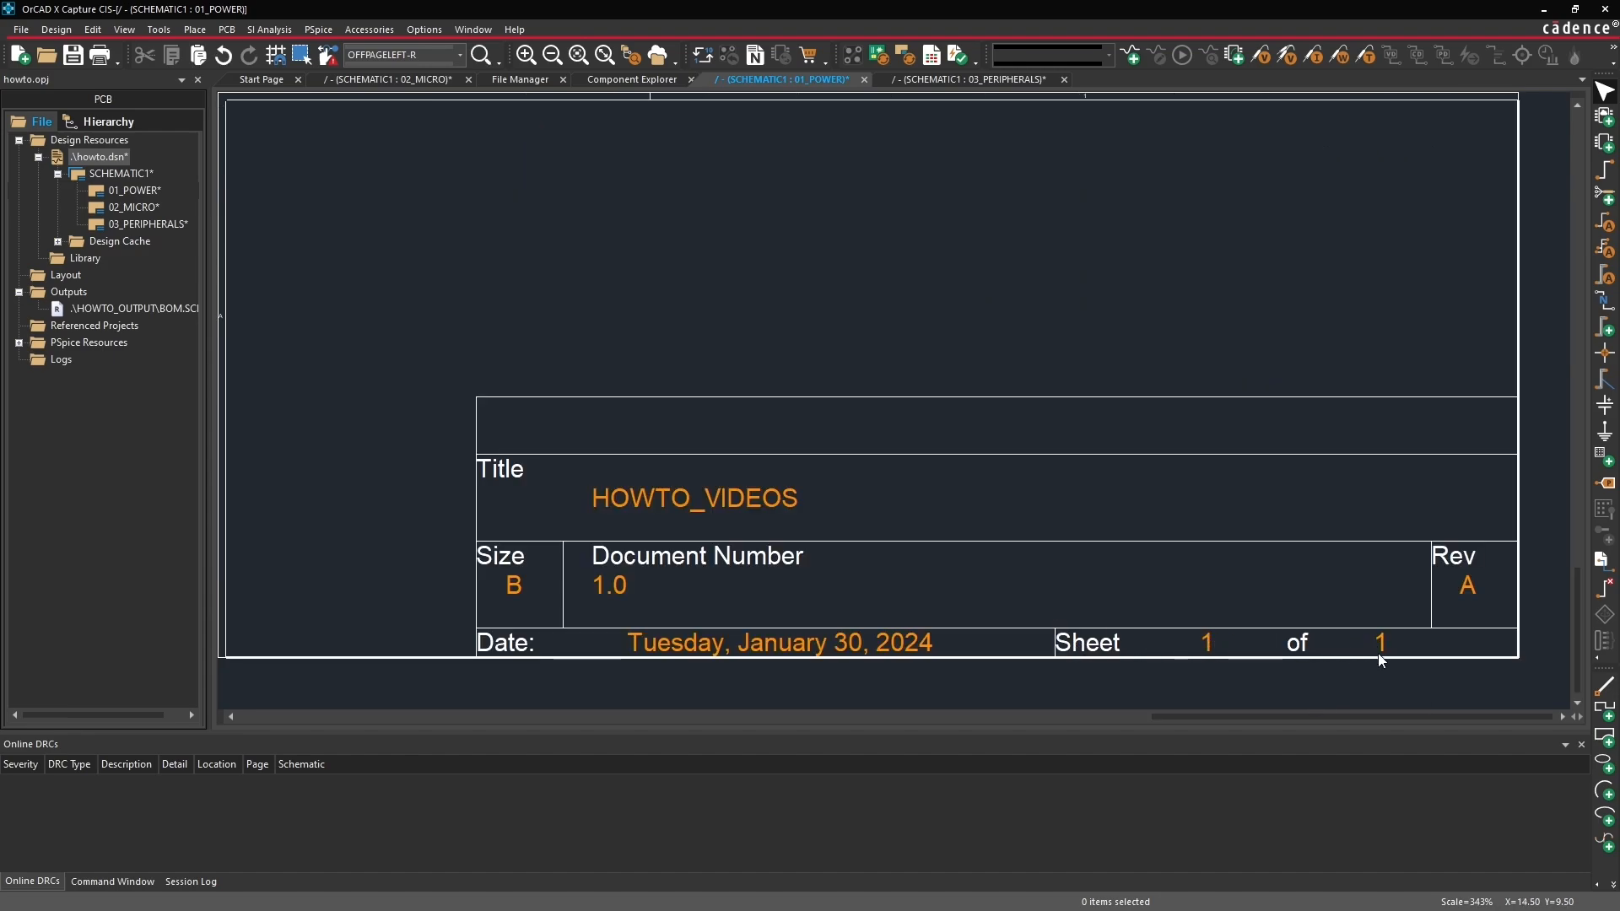
double_click(149, 206)
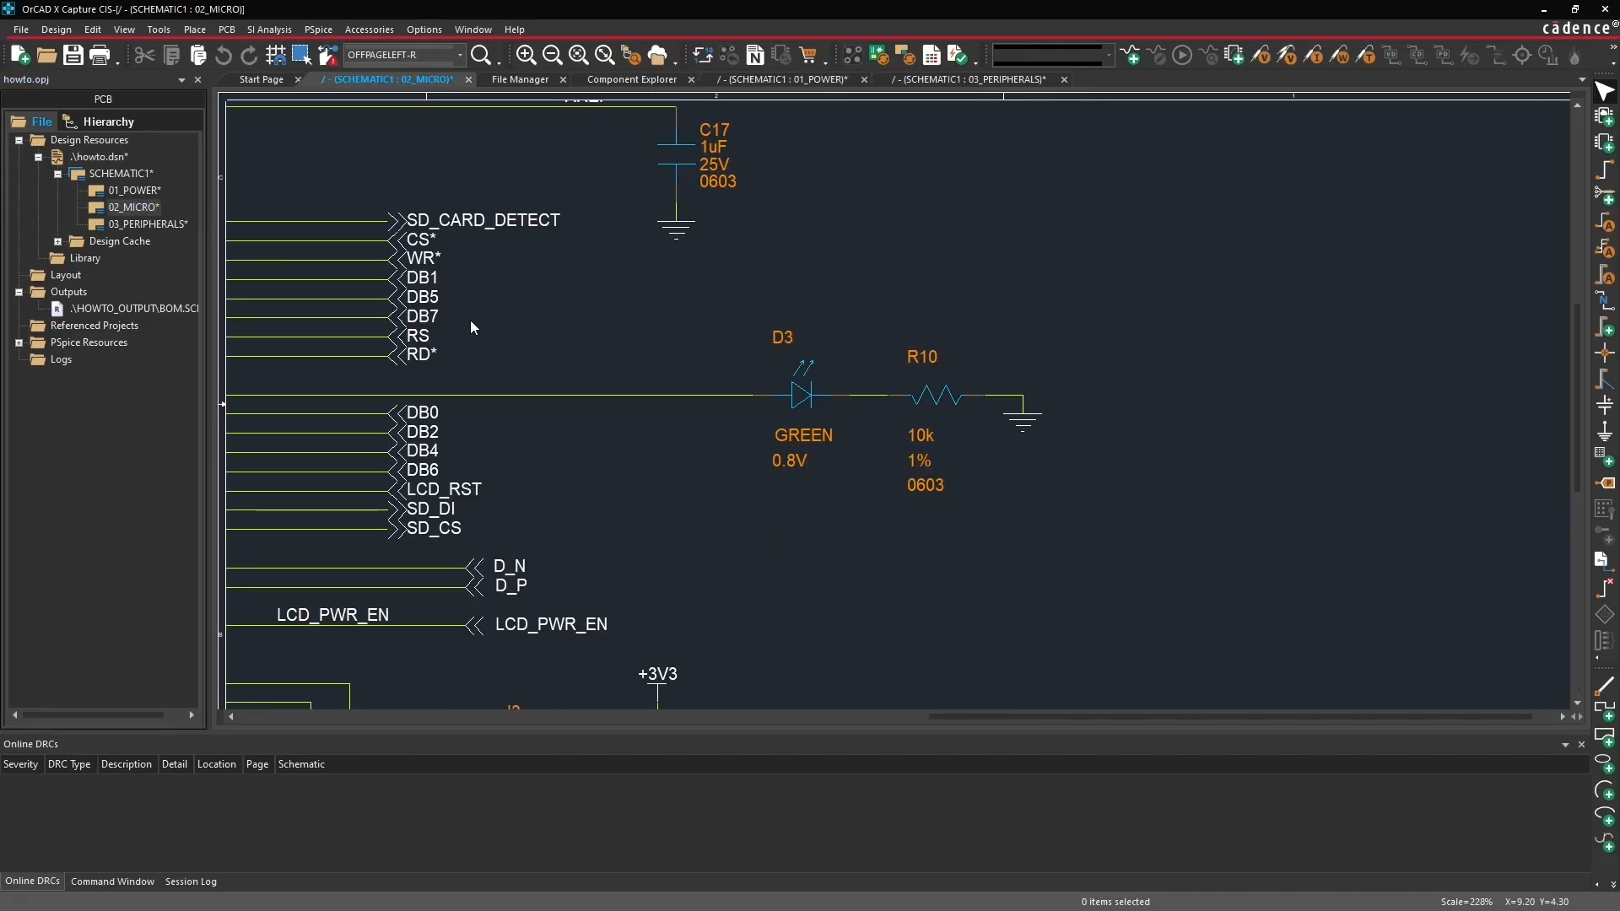
key(shift+f)
drag(1106, 598, 1371, 709)
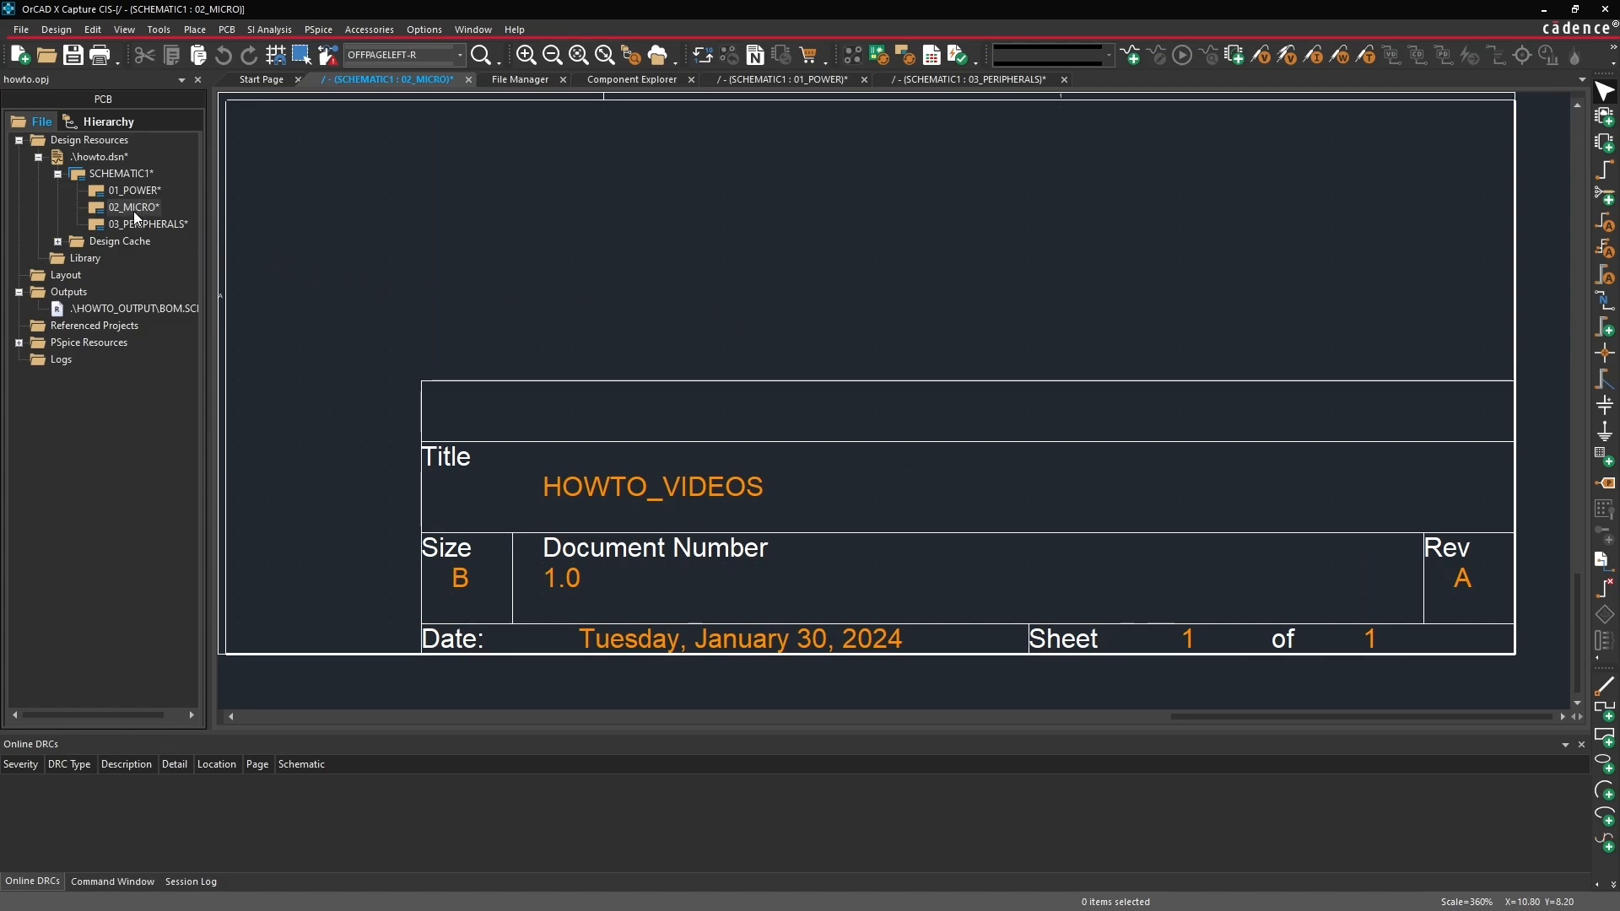
key(shift+f)
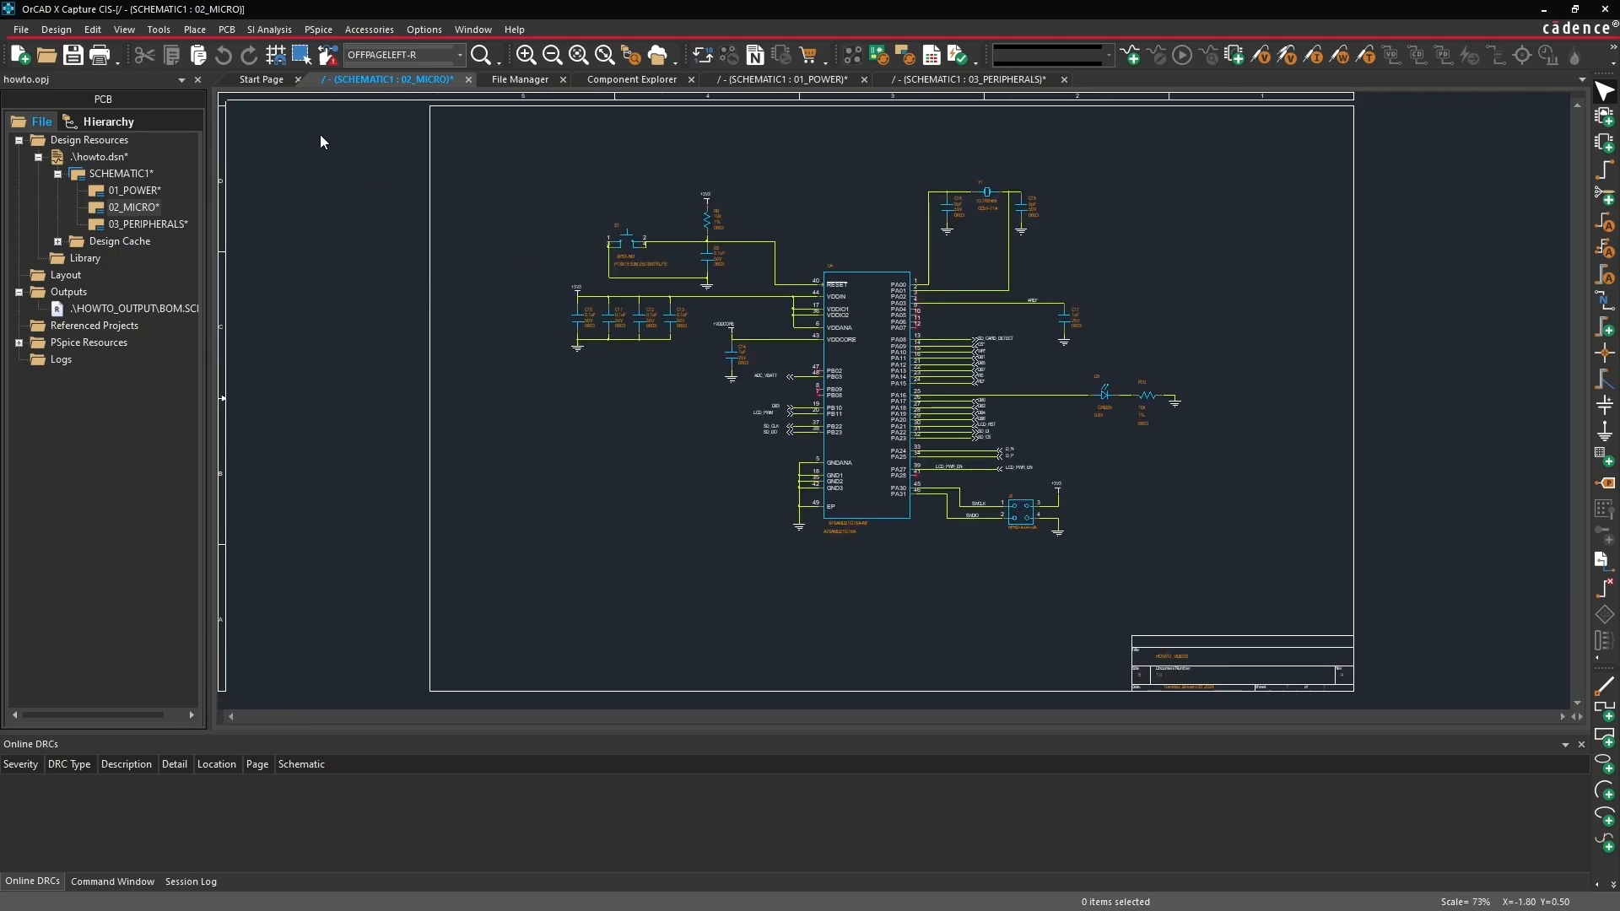
Step: Annotate the entire howto design with an unconditional reference update and accept saving the design
right_click(144, 157)
click(193, 167)
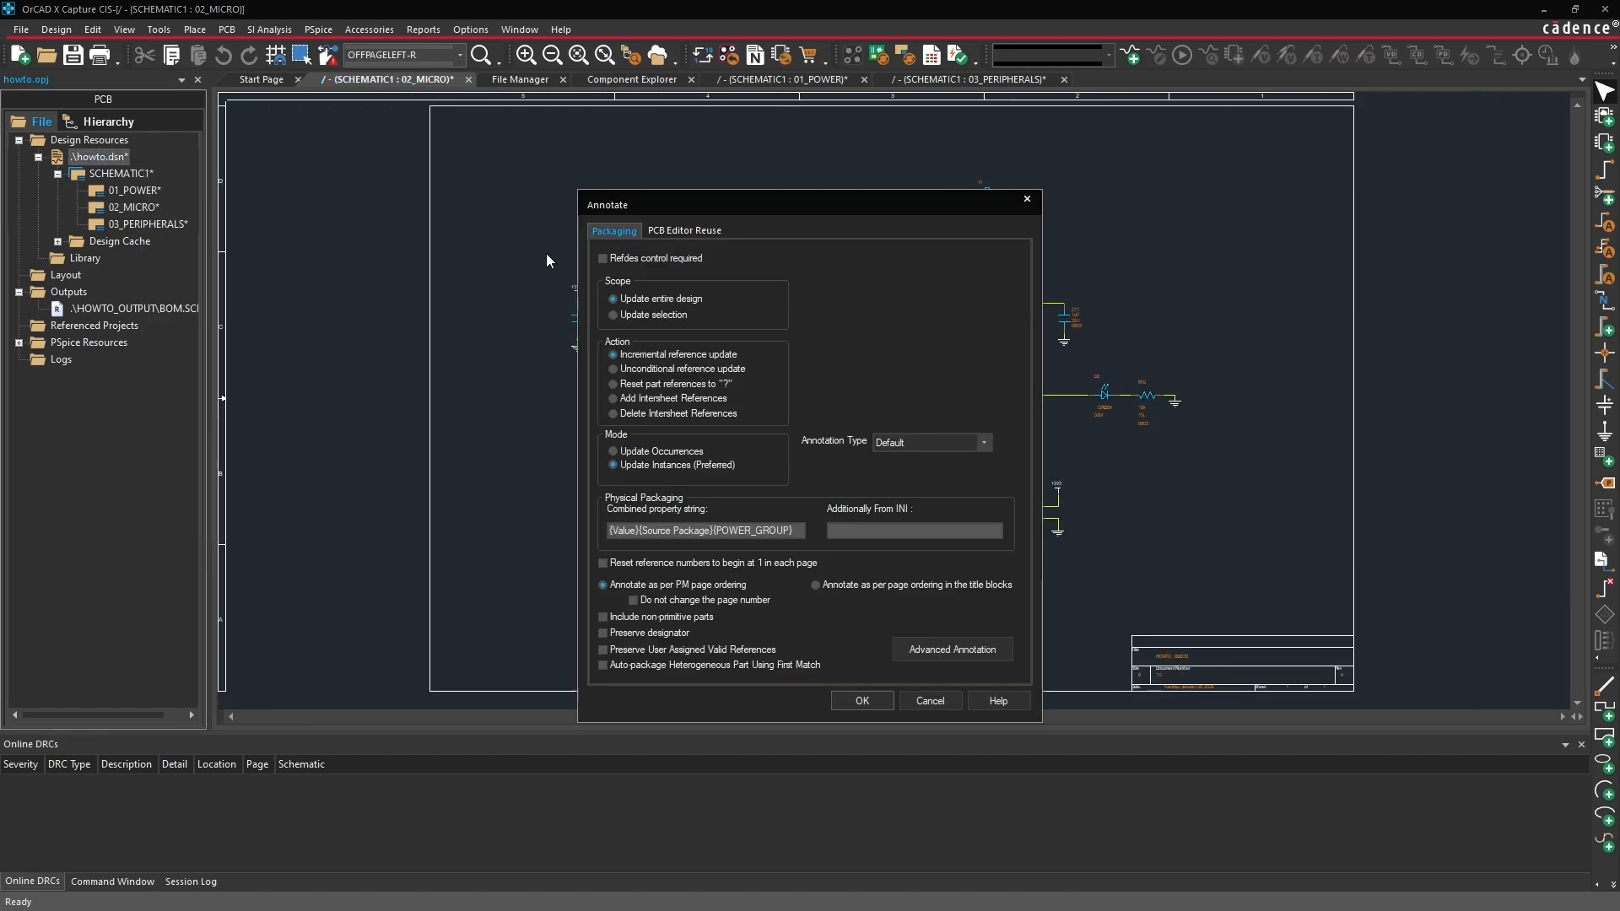
click(646, 371)
click(858, 701)
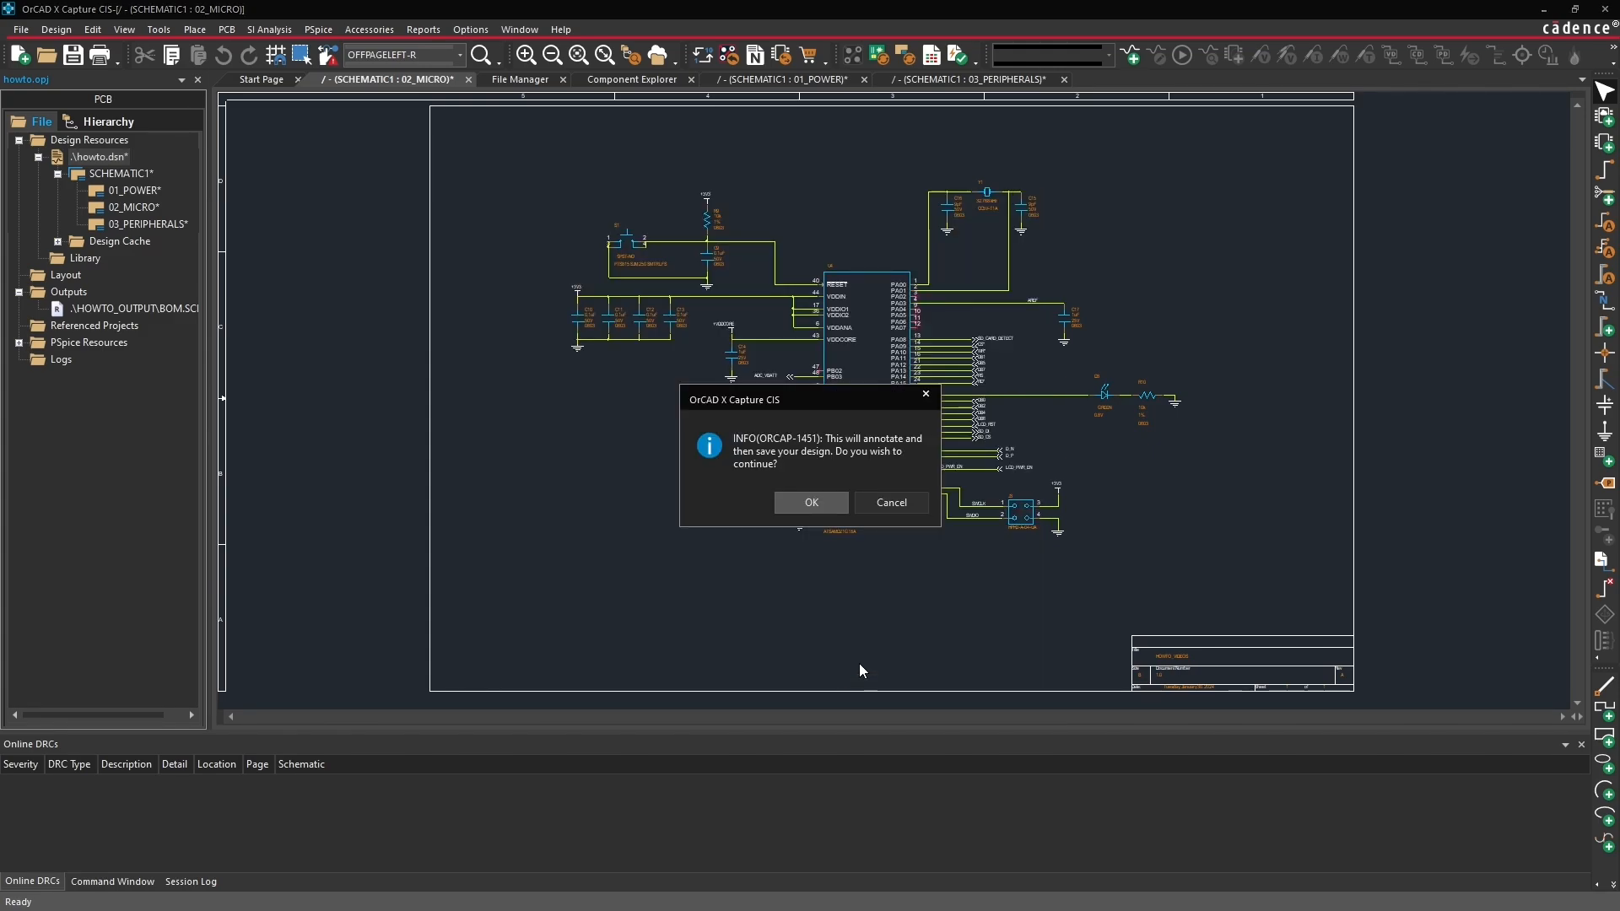
click(822, 508)
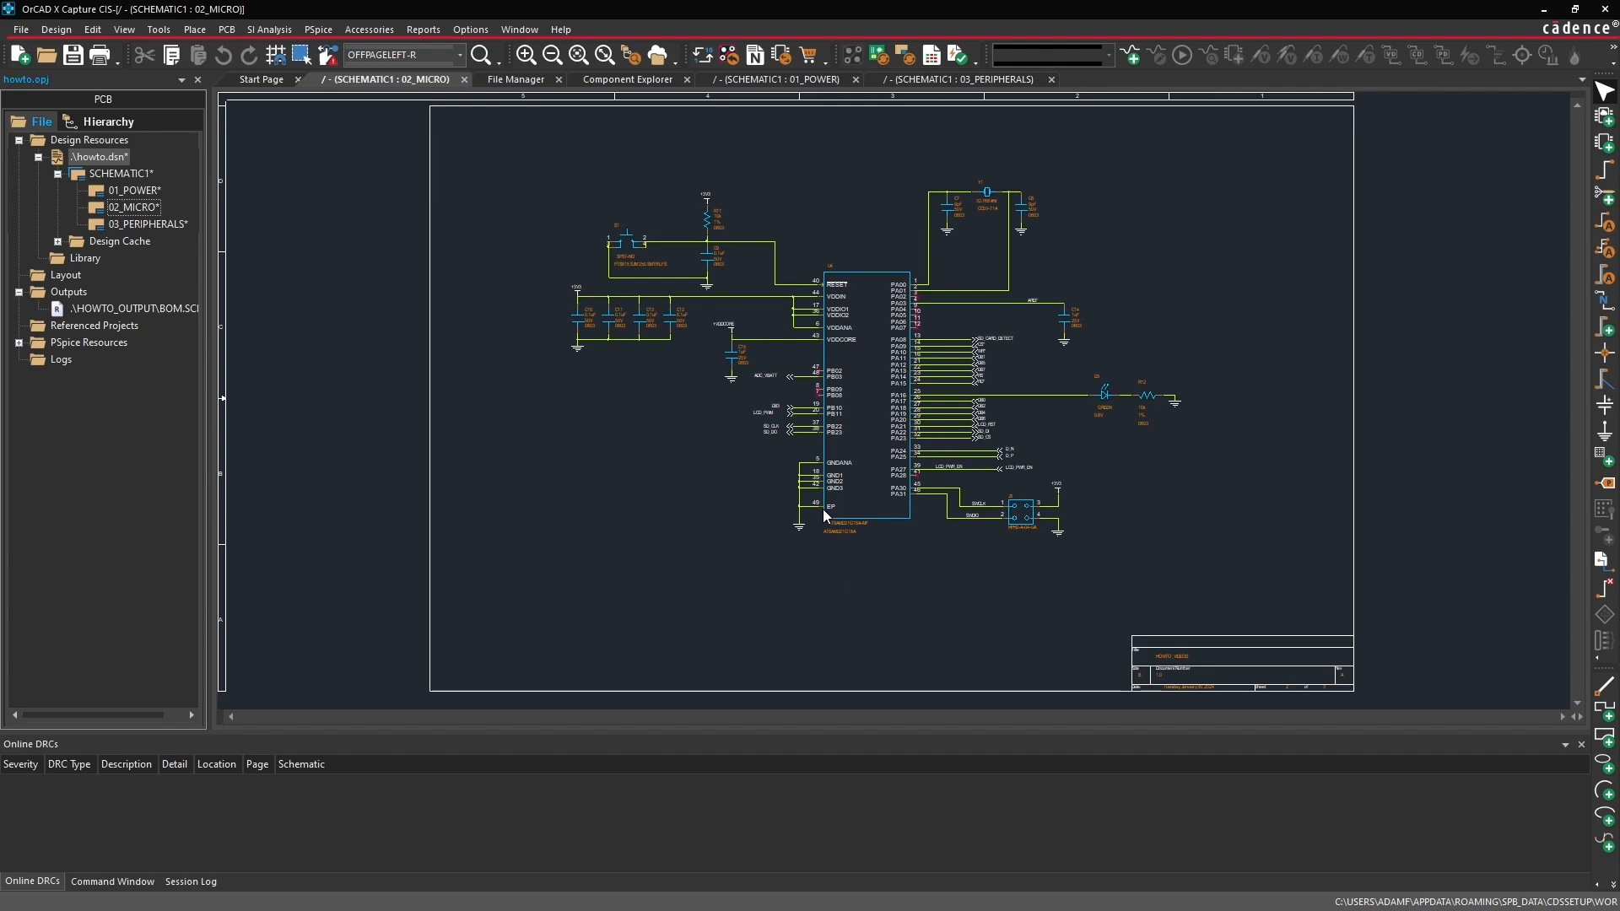
Step: Examine the title block sheet count and the reference designators on the 01_POWER page, comparing the two chips along the upper supply line
double_click(133, 191)
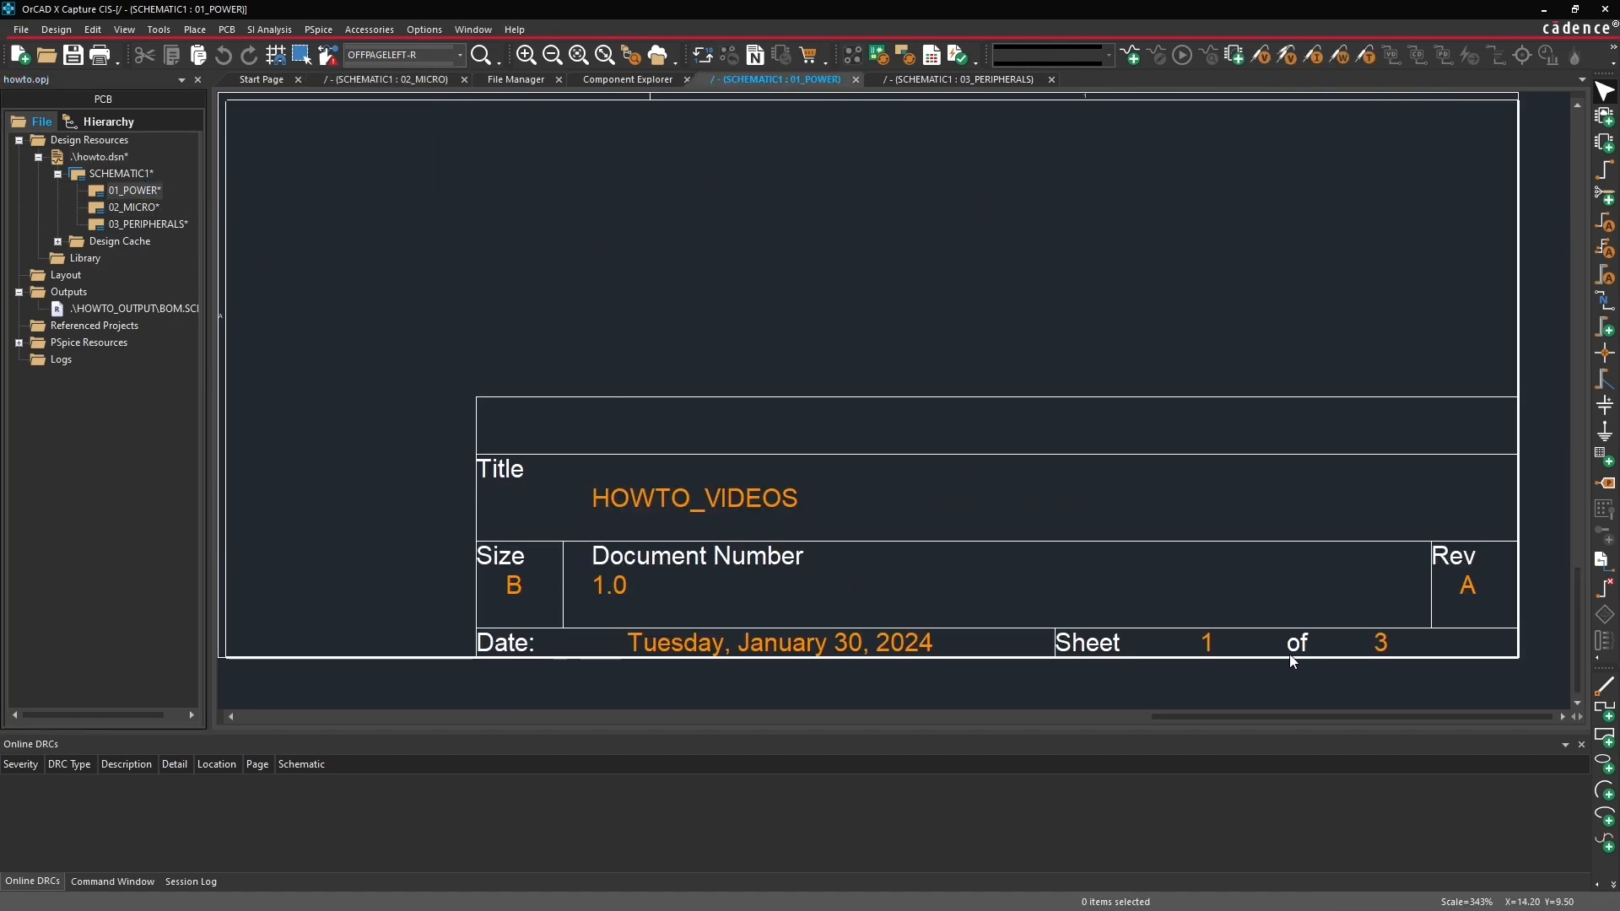
key(Home)
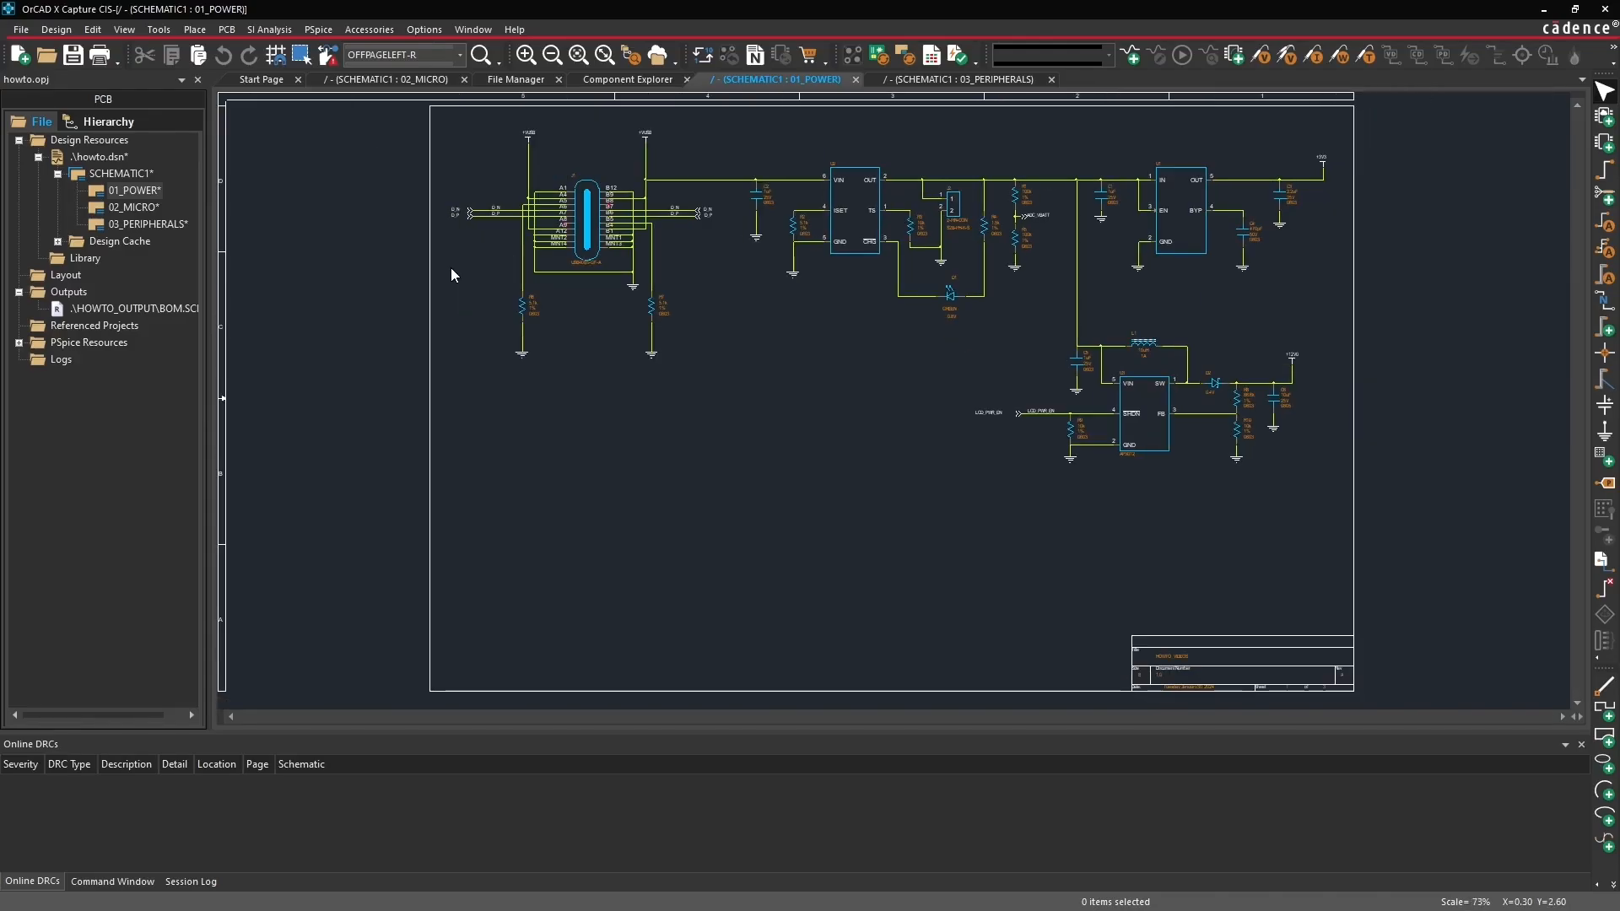
ctrl+scroll(635, 185, up, 1)
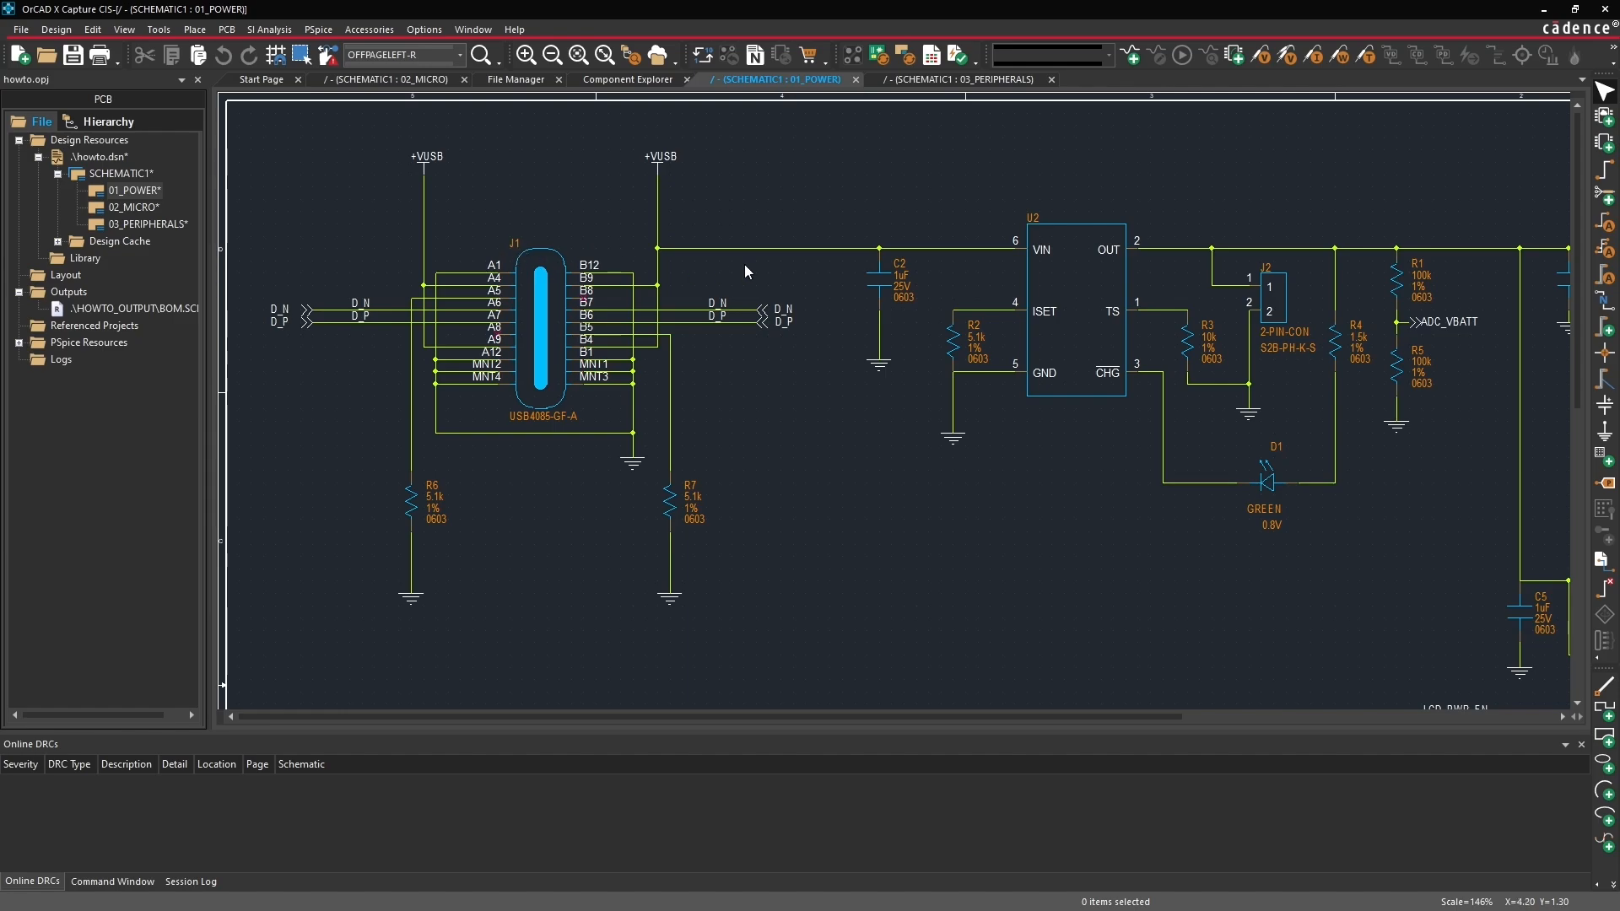
middle_drag(832, 239, 1041, 236)
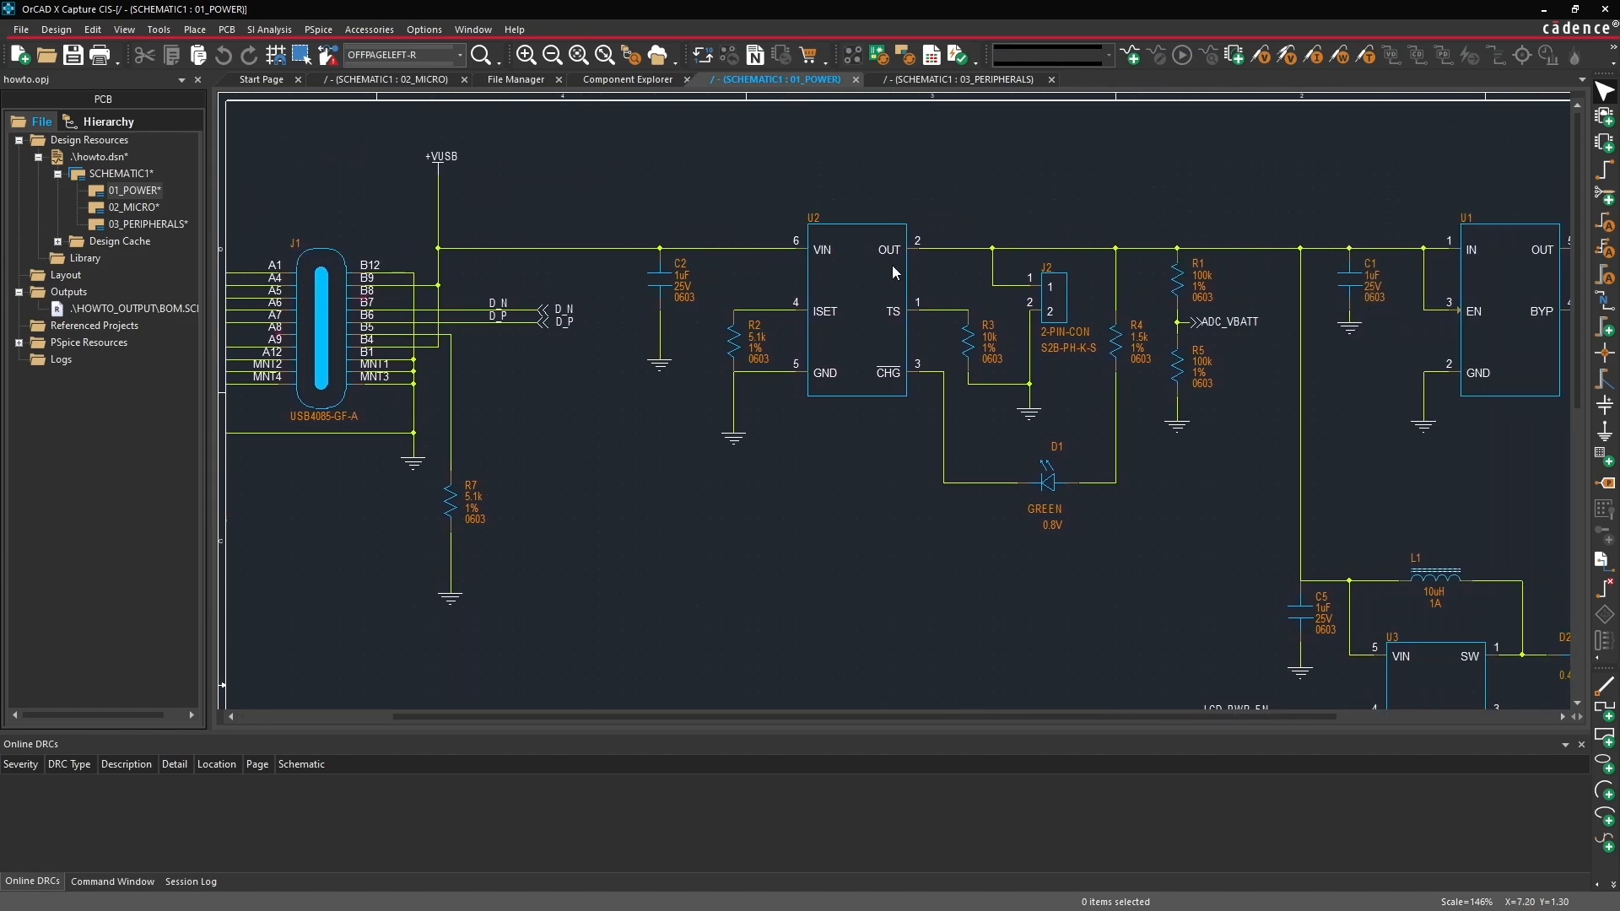
click(1522, 267)
click(837, 263)
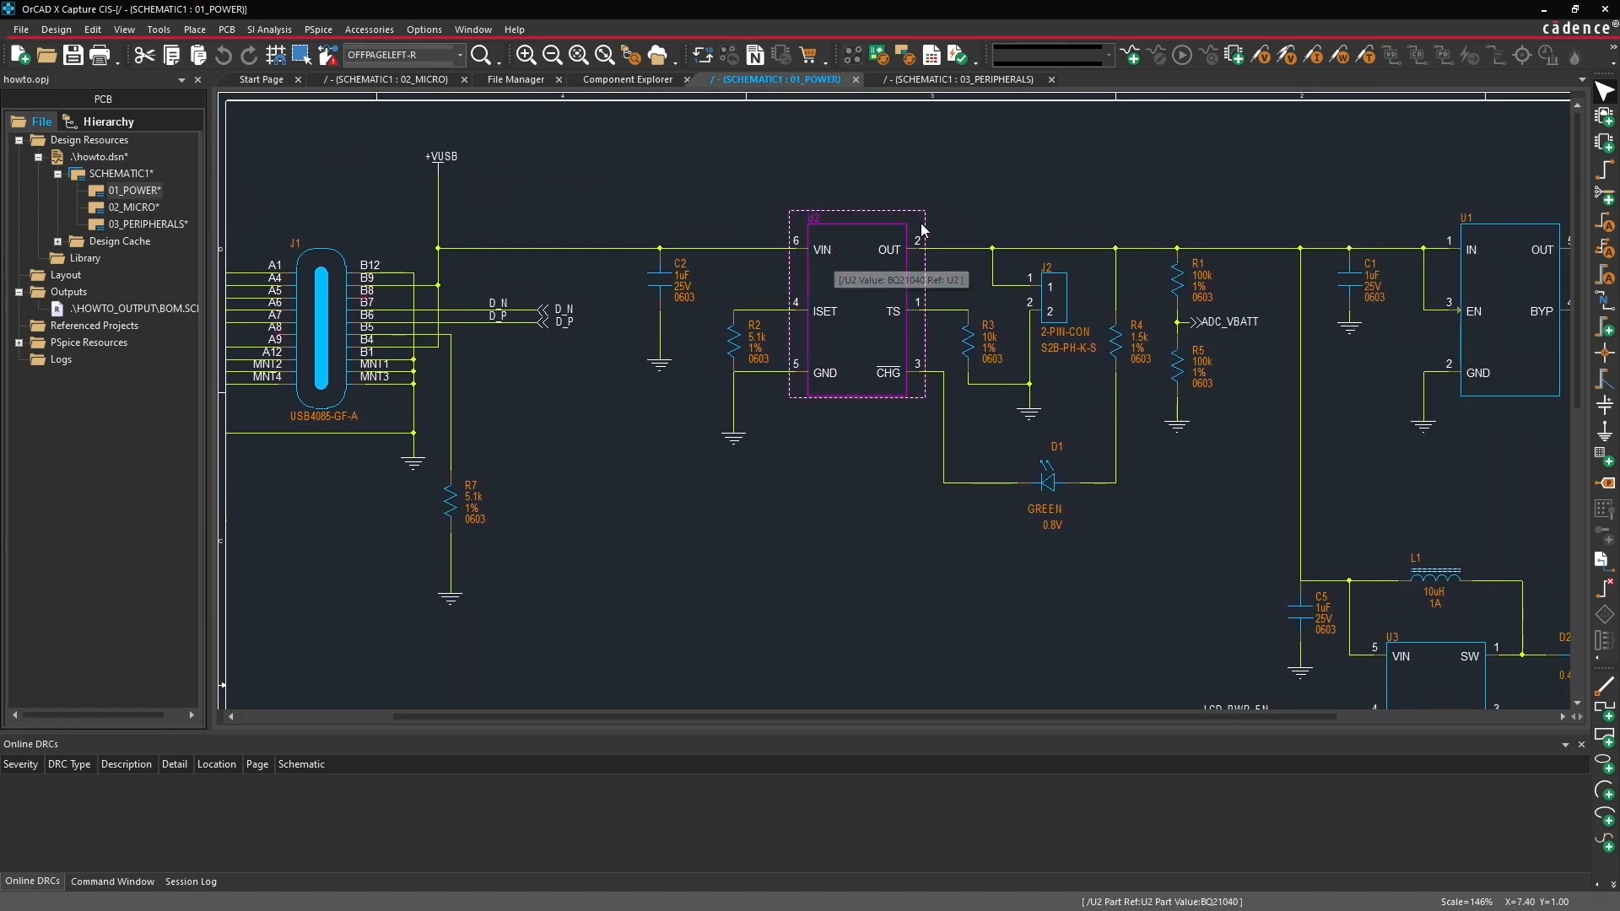
click(1517, 258)
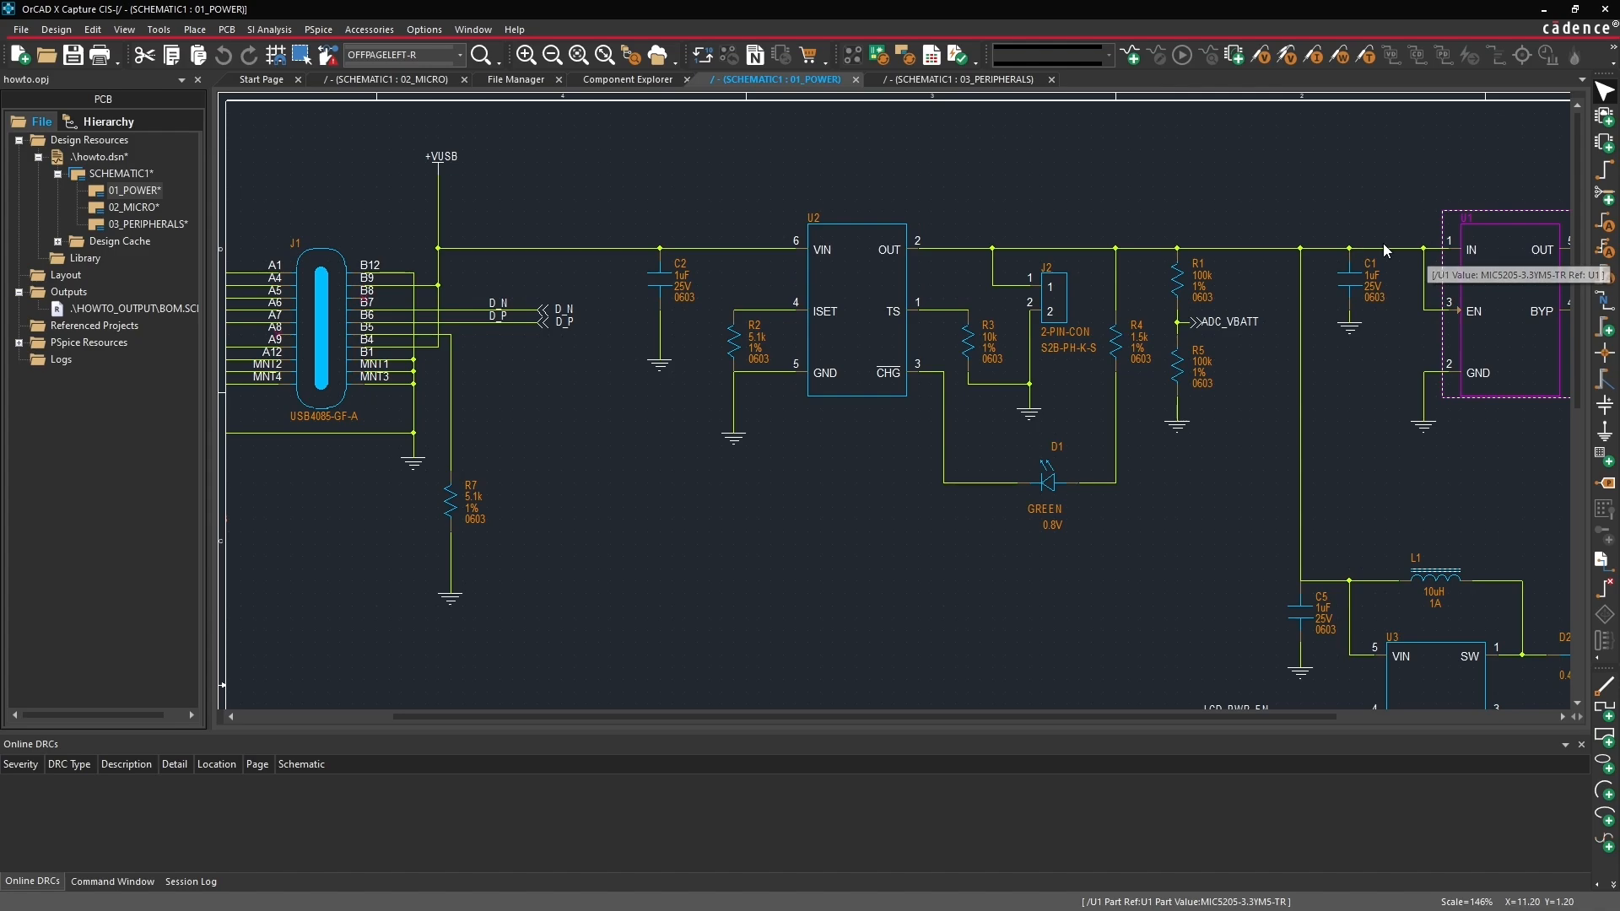
click(812, 260)
ctrl+click(1531, 265)
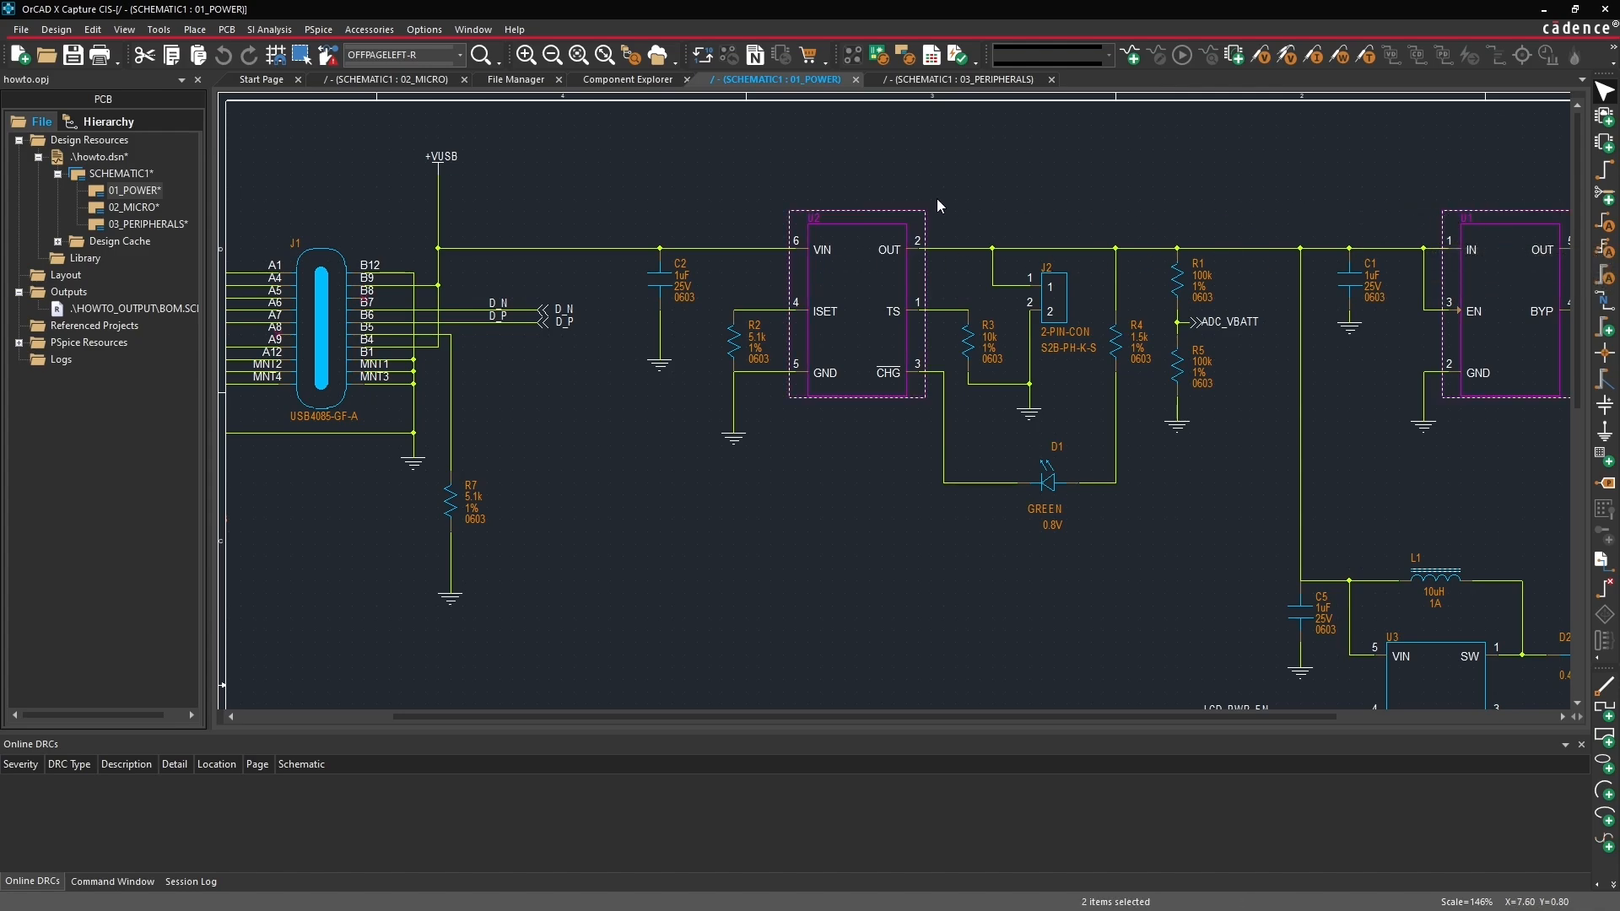
click(977, 194)
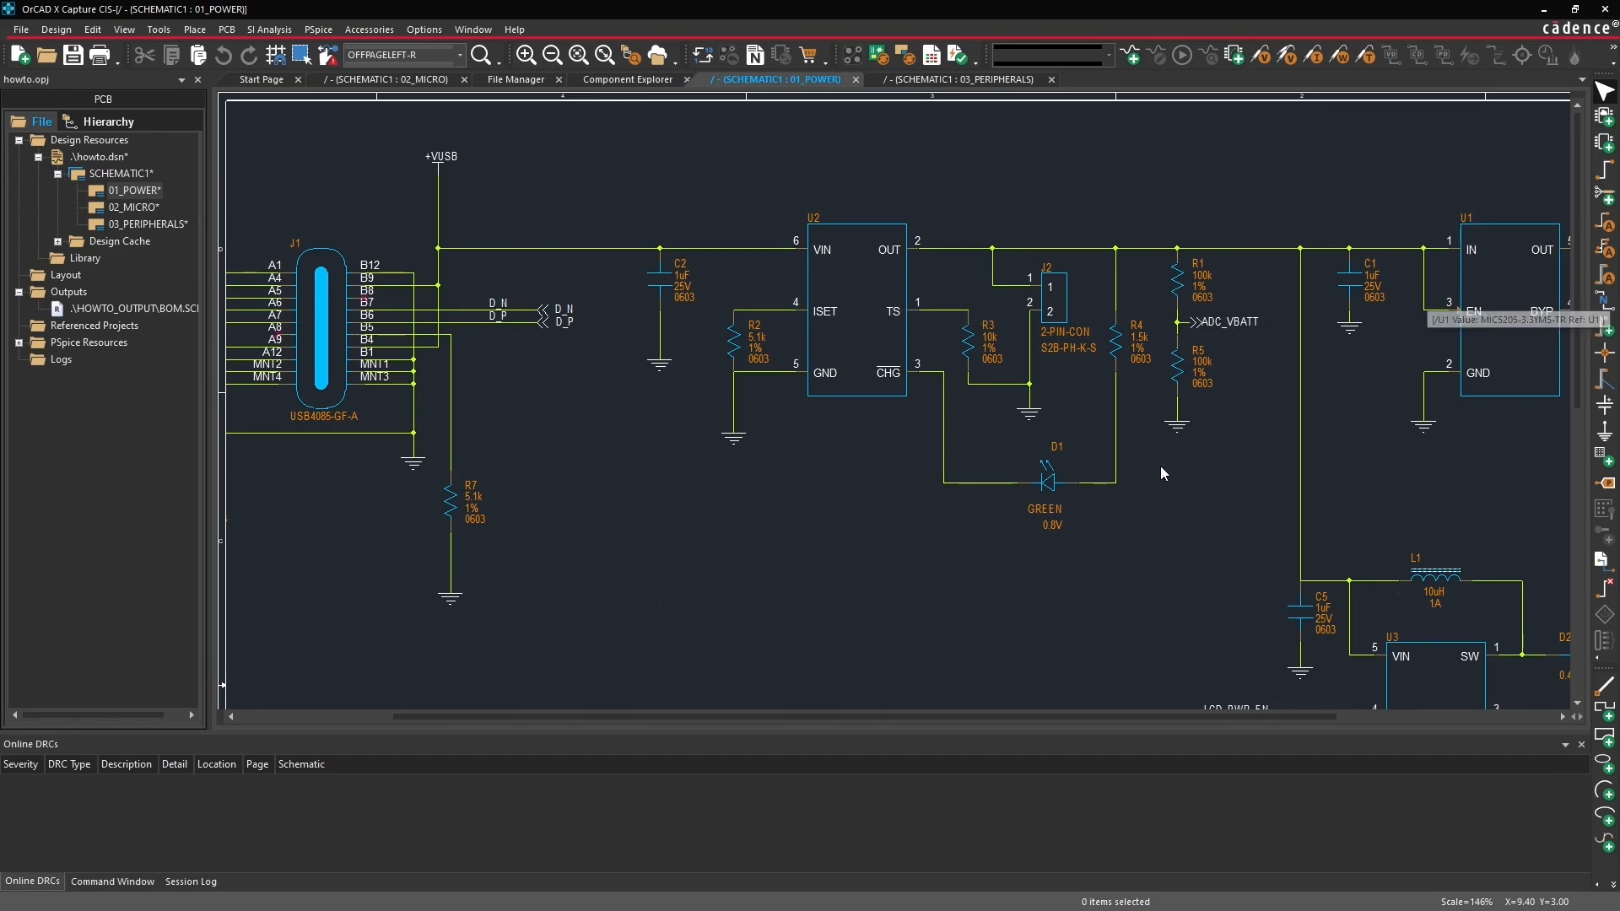
middle_drag(1203, 455, 1257, 447)
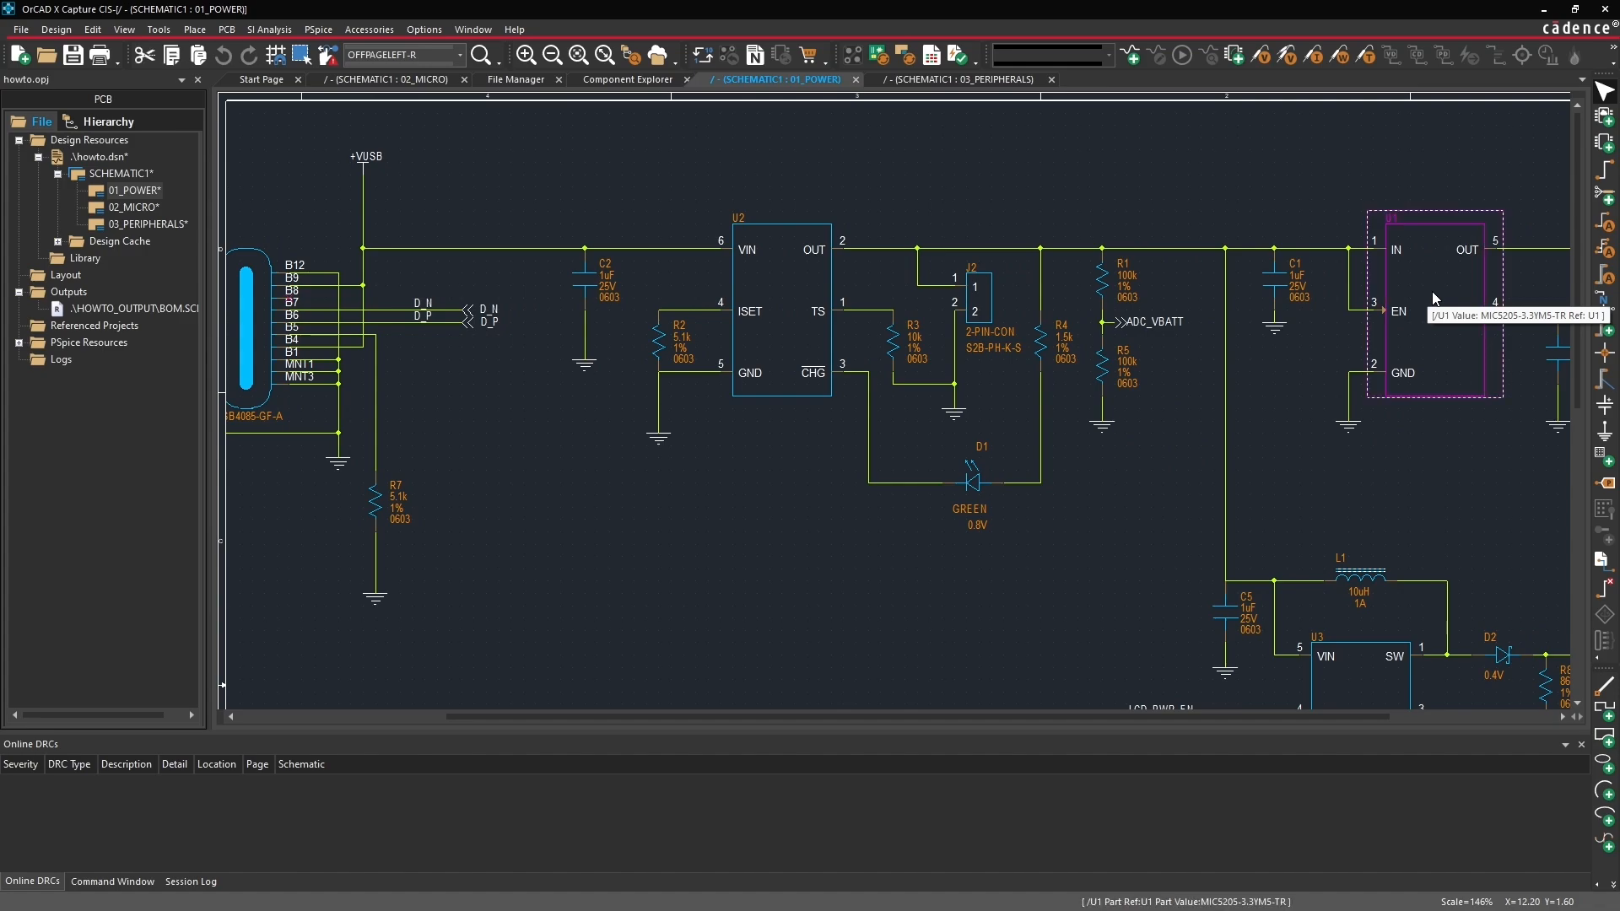
middle_drag(1233, 170, 1460, 153)
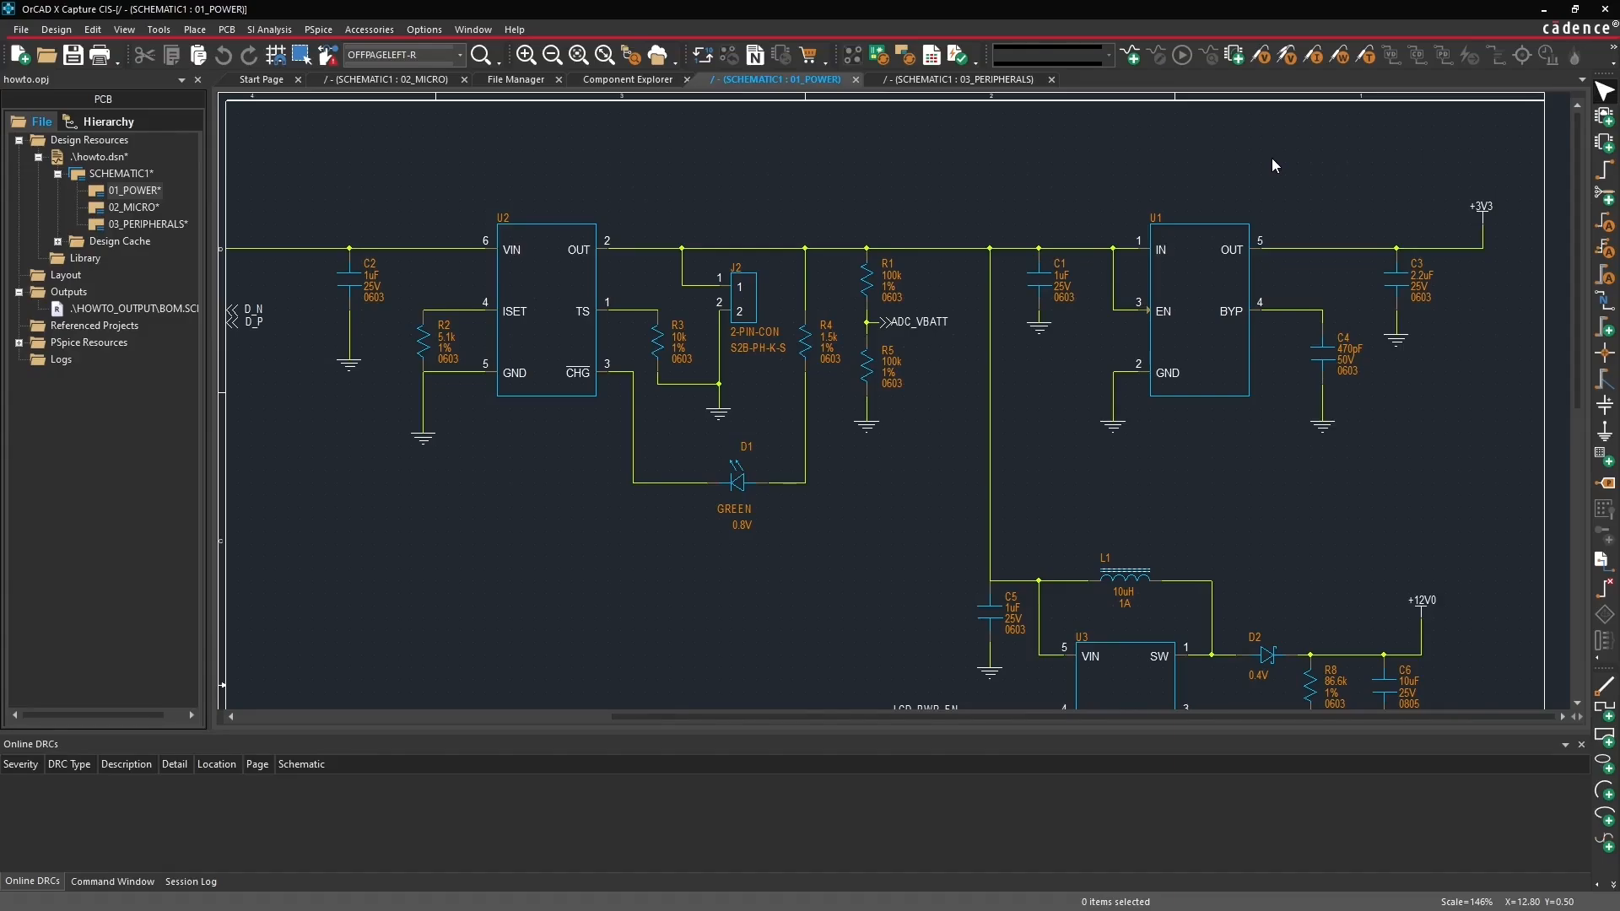
middle_drag(559, 264, 466, 164)
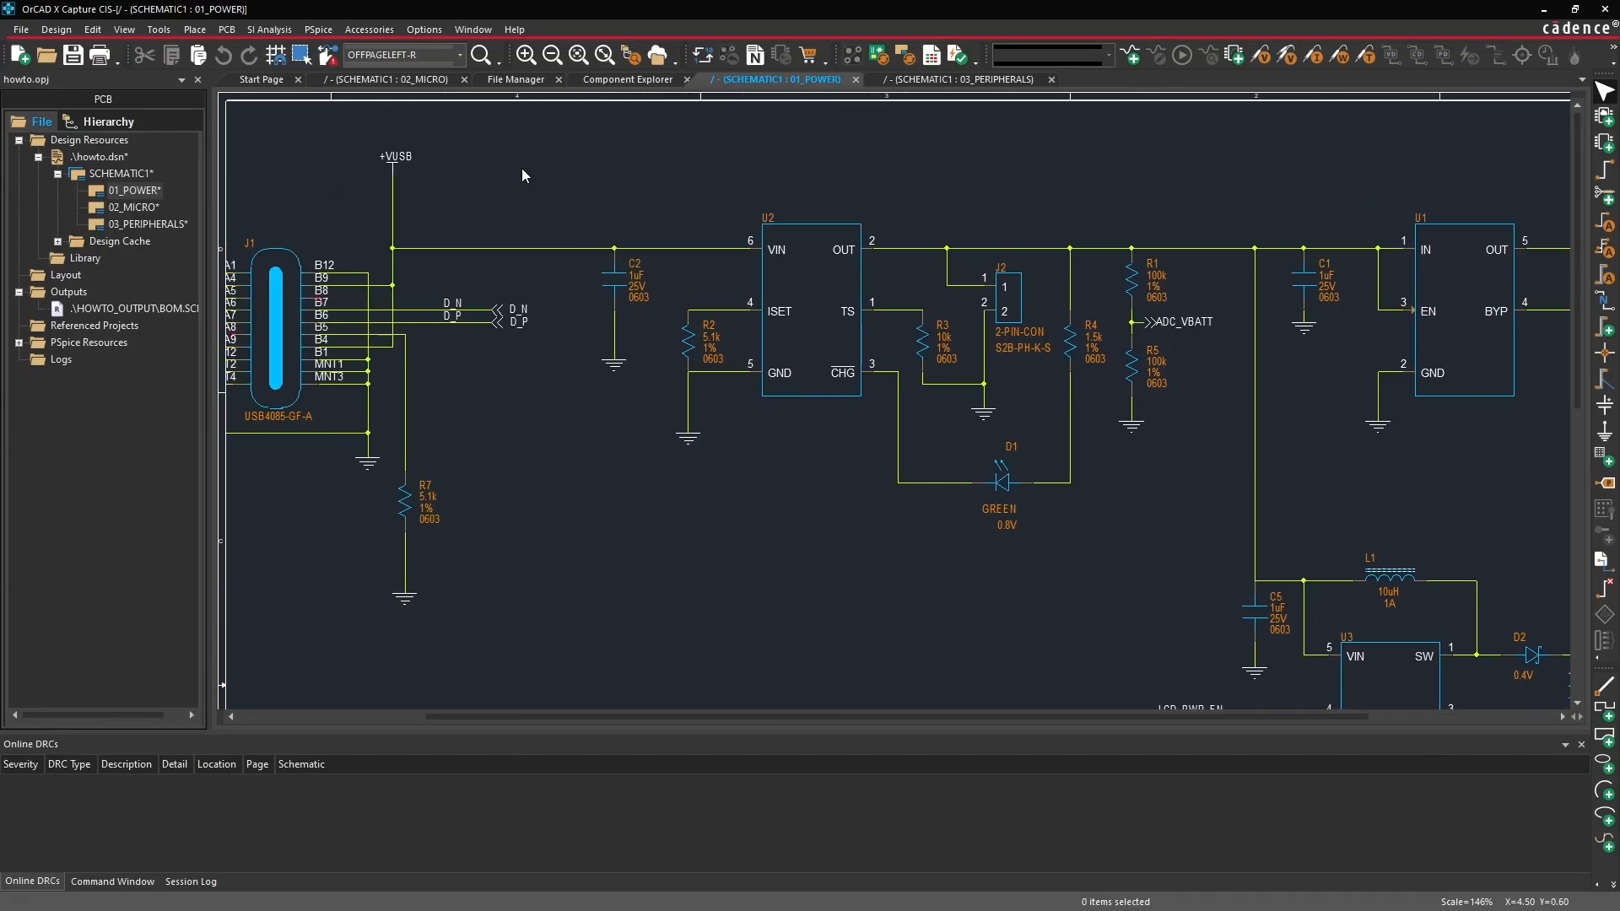
Step: Annotate the entire howto design with an unconditional reference update using the Left-Right annotation type
right_click(127, 158)
click(173, 169)
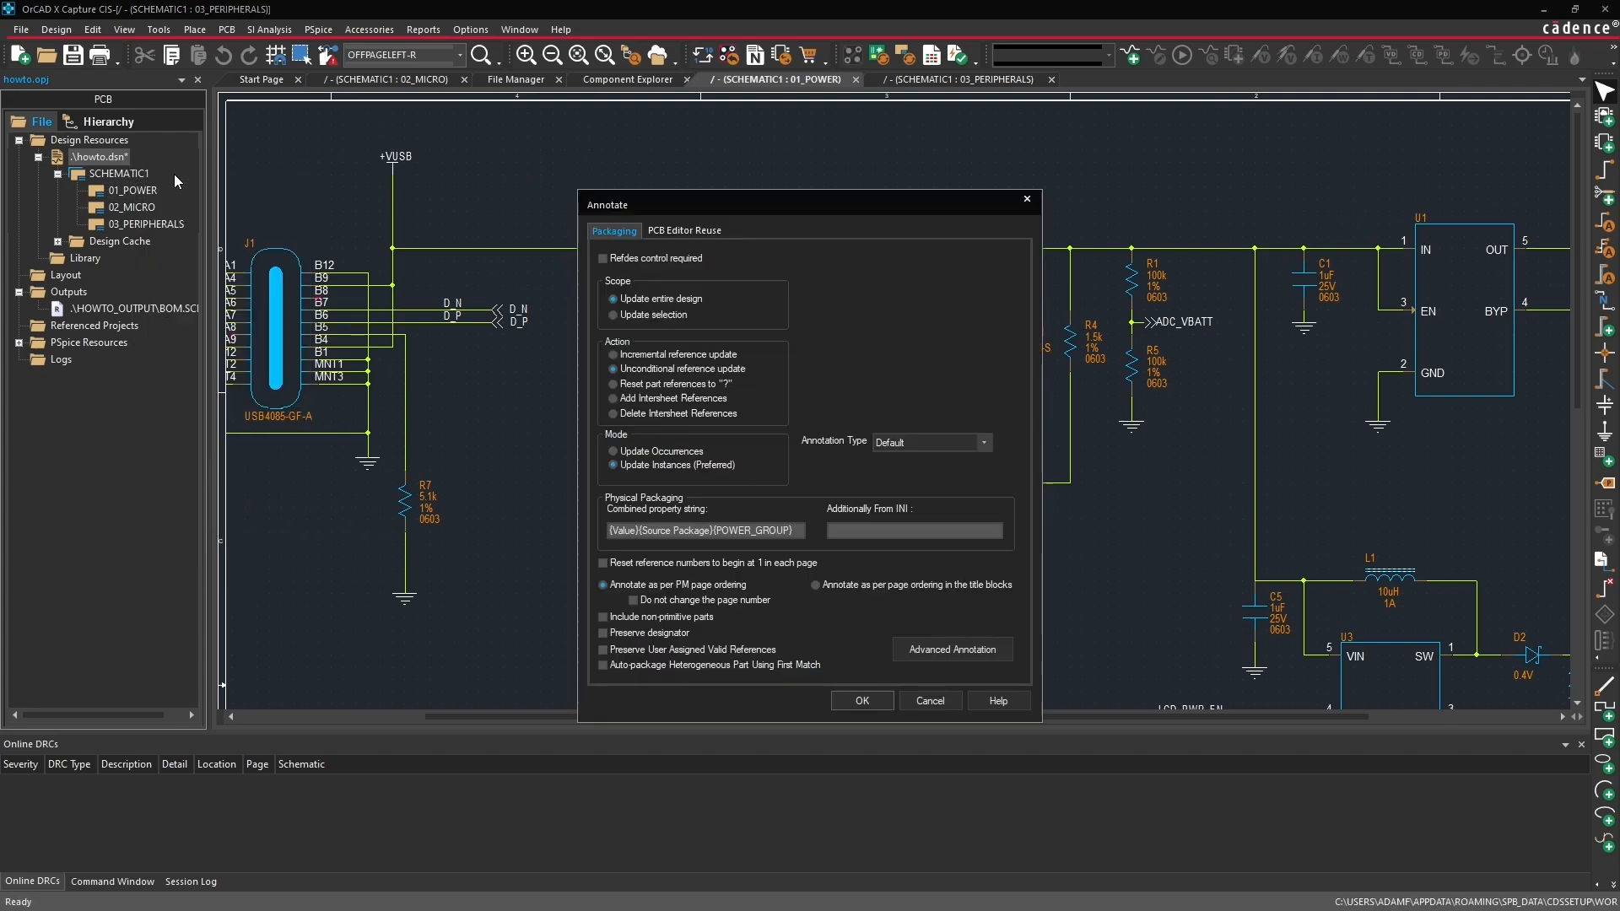
click(918, 440)
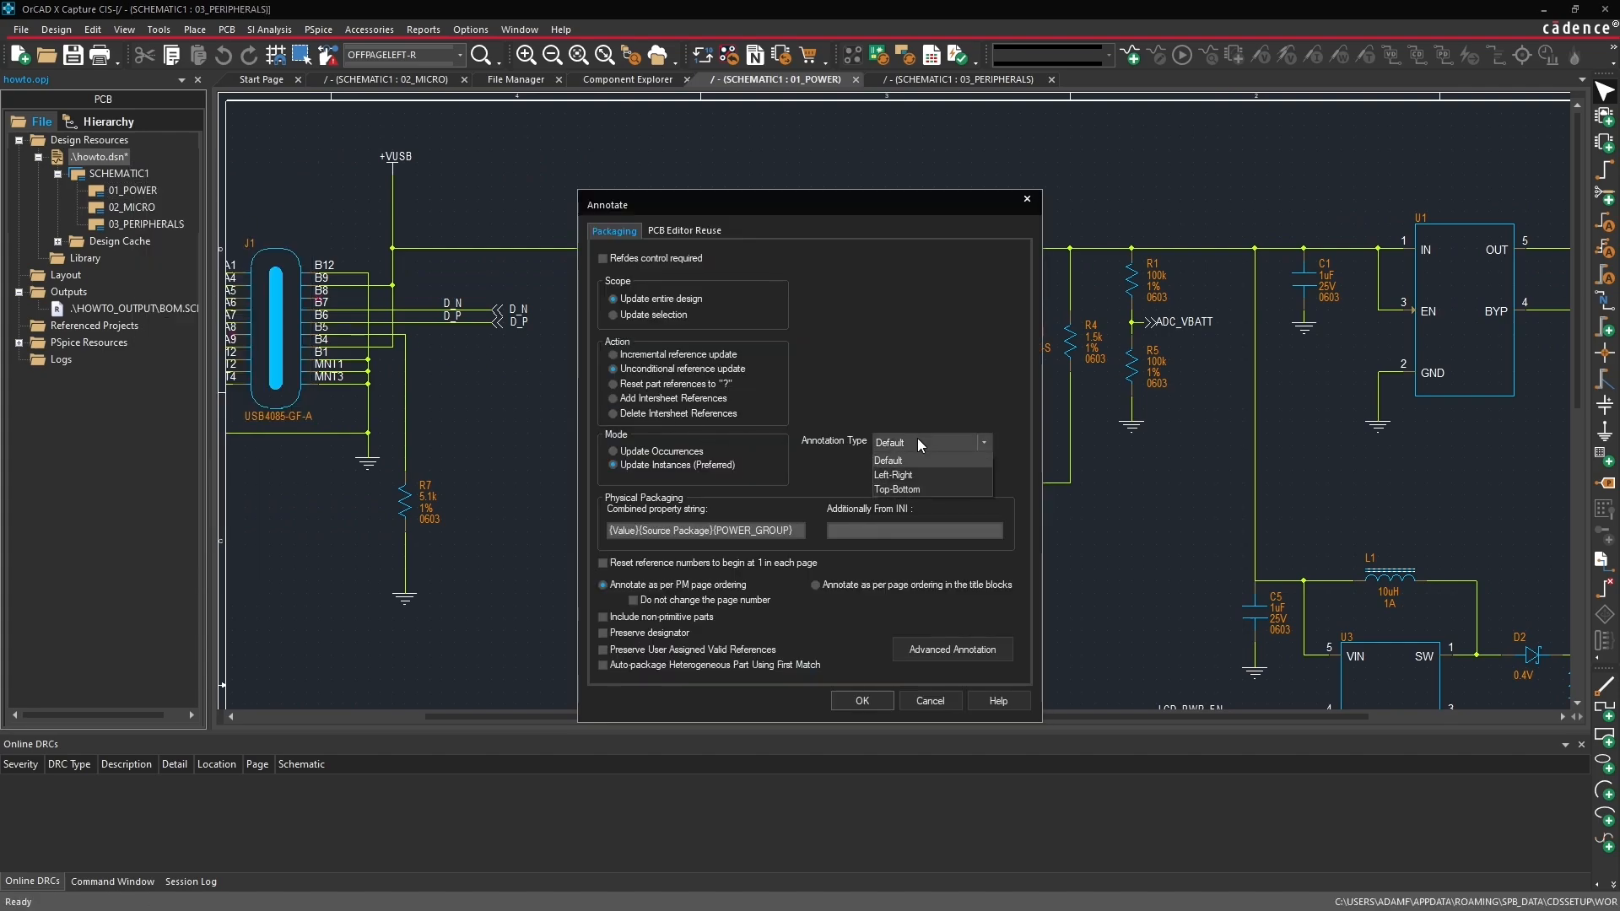
click(920, 476)
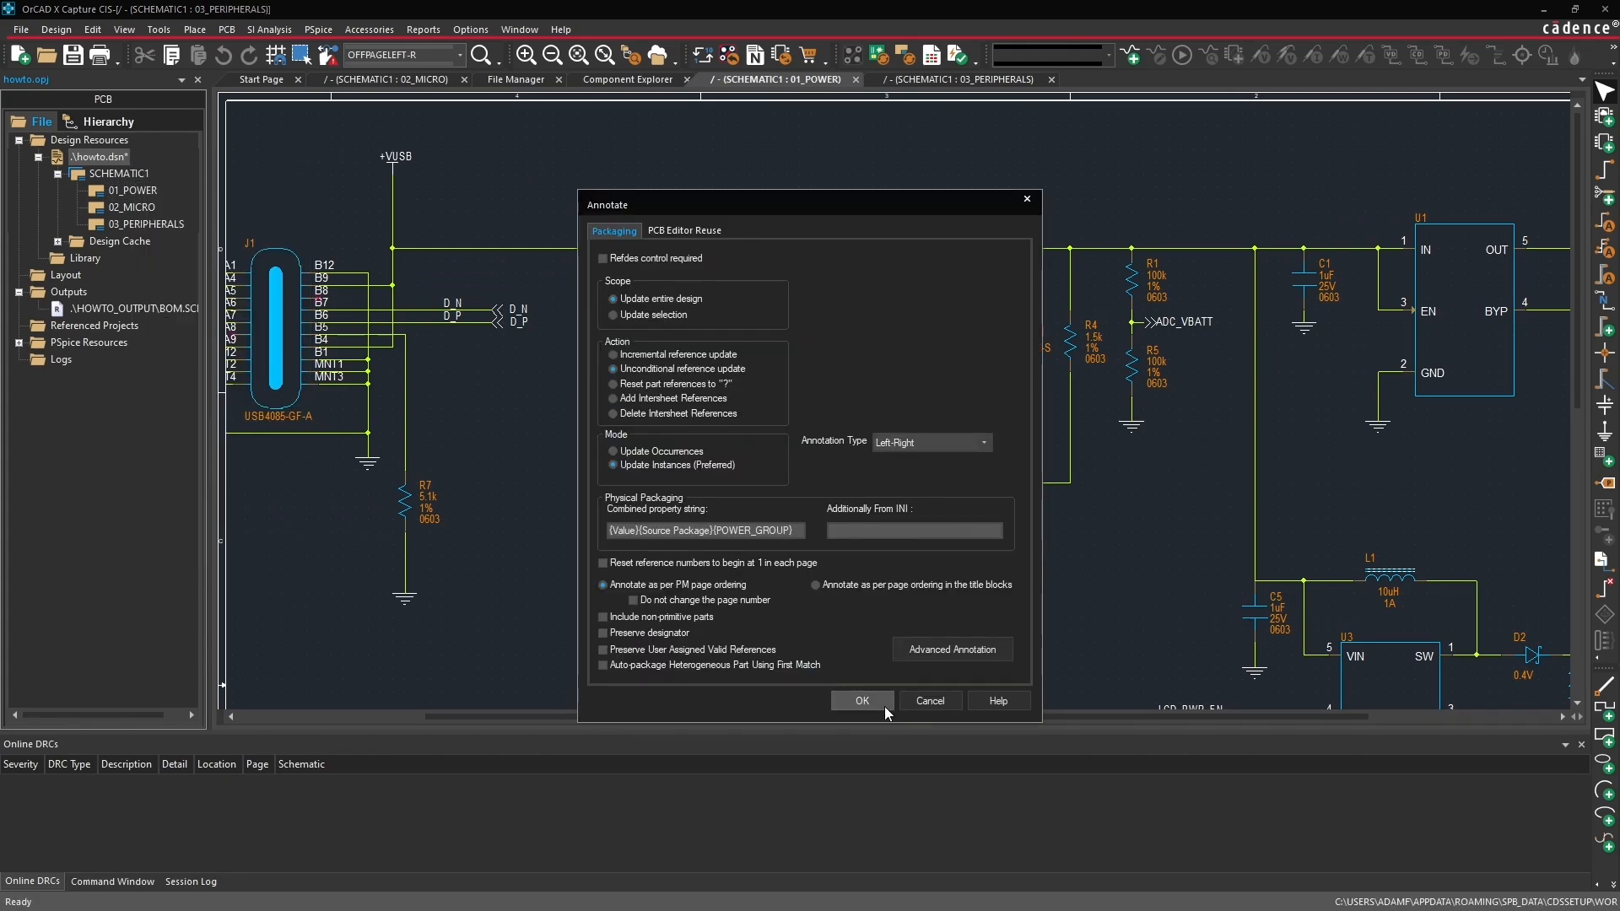
click(861, 700)
click(810, 503)
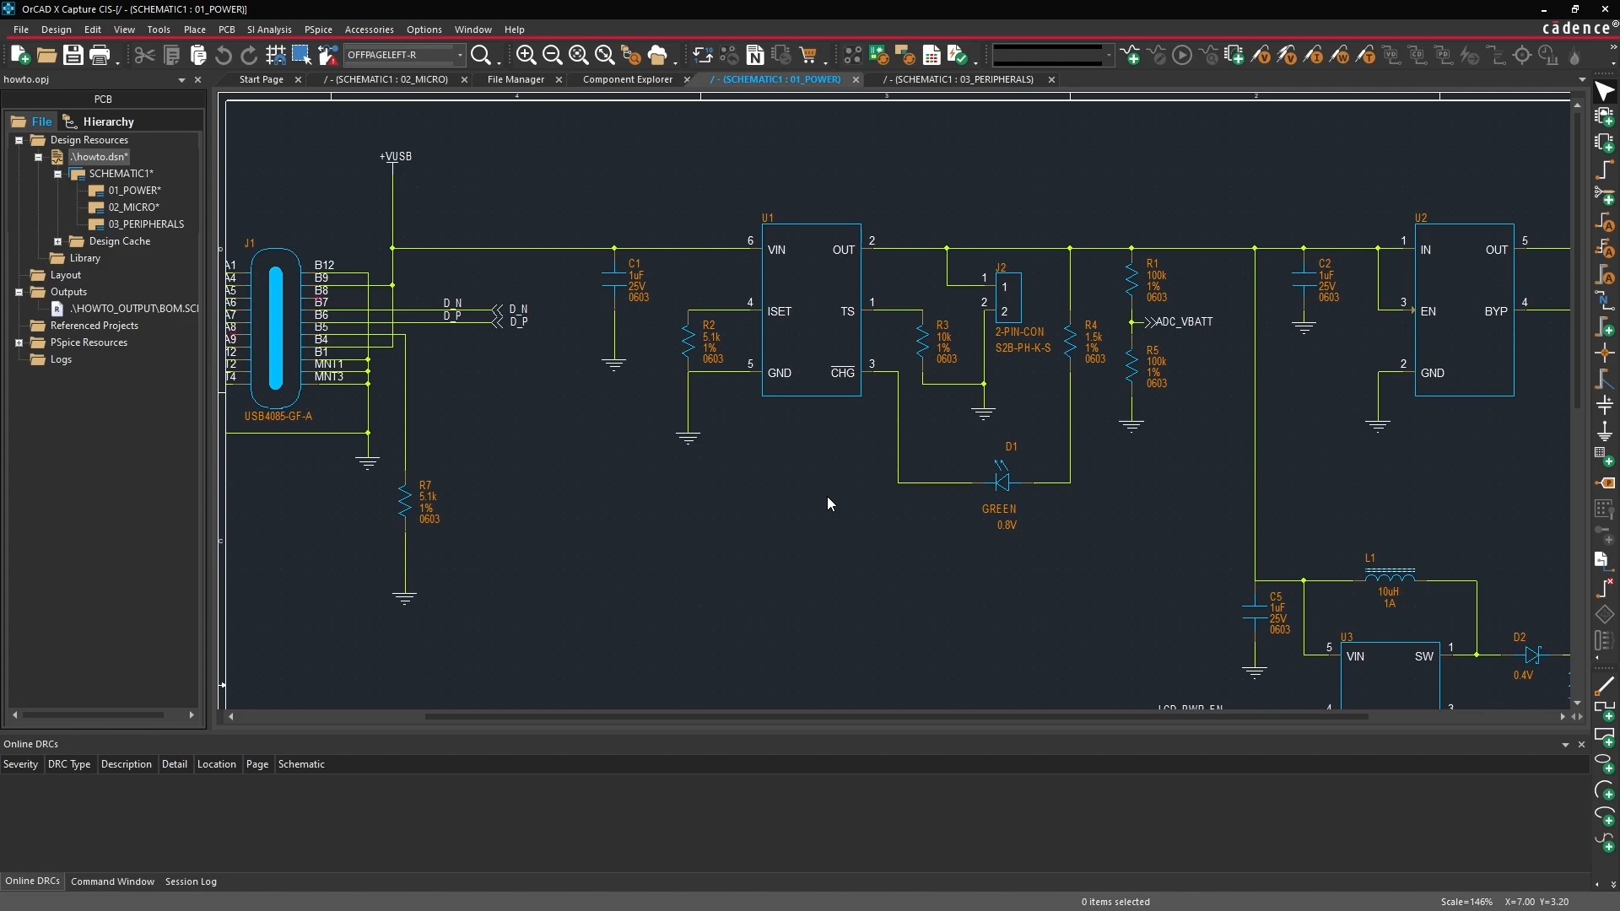
Step: Examine the left-to-right order of the chip and capacitor reference designators on the 01_POWER page
click(817, 263)
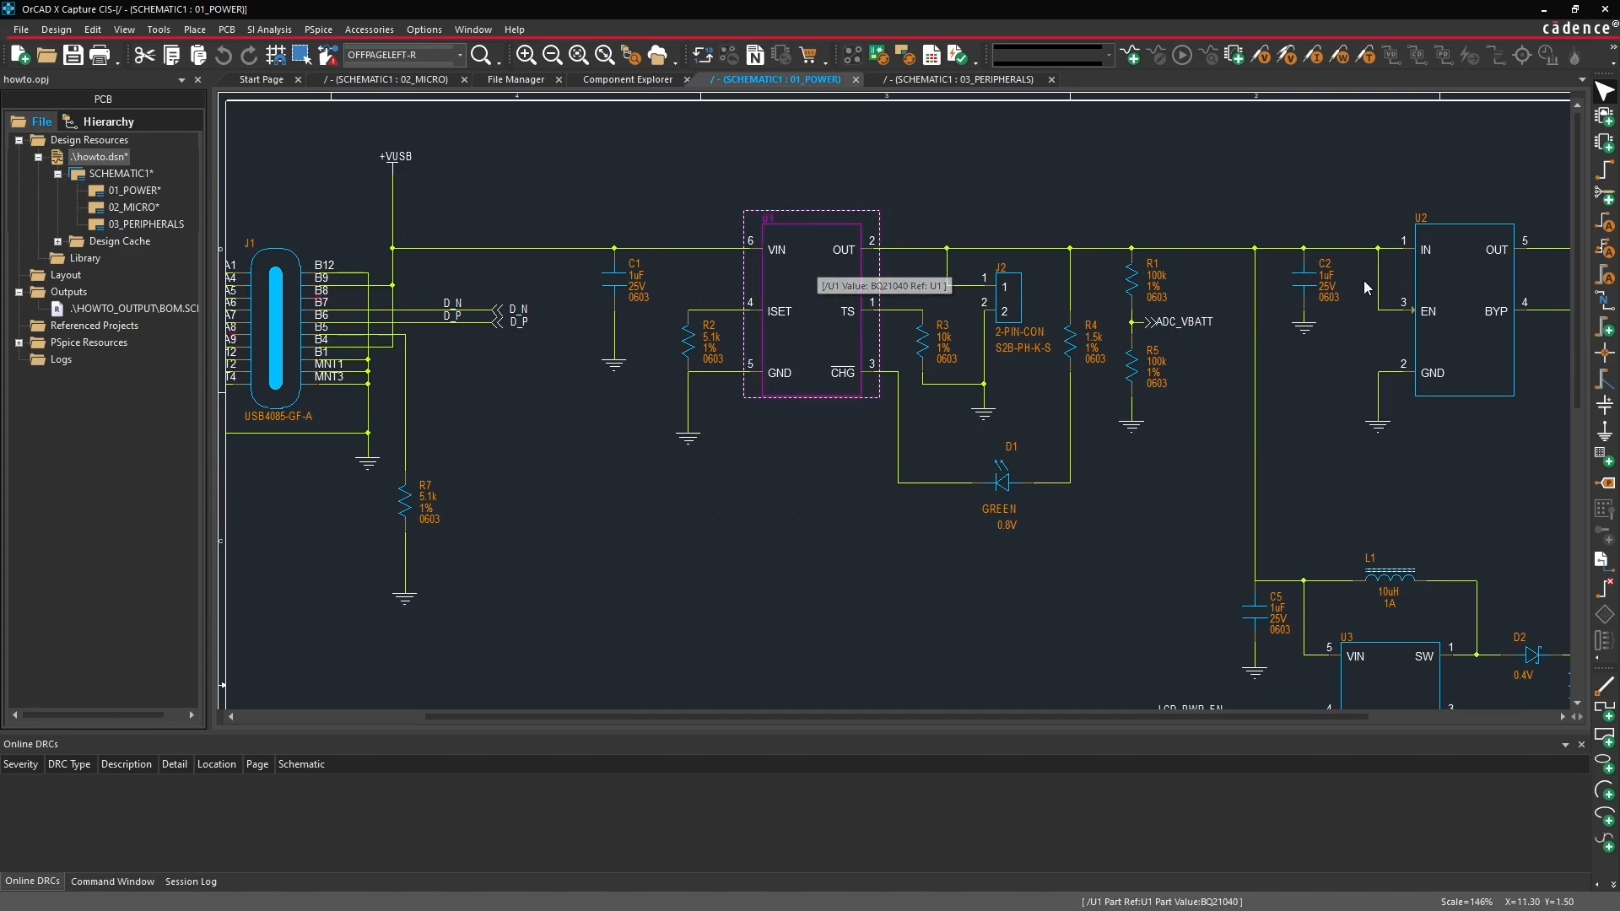
click(1441, 285)
click(1380, 652)
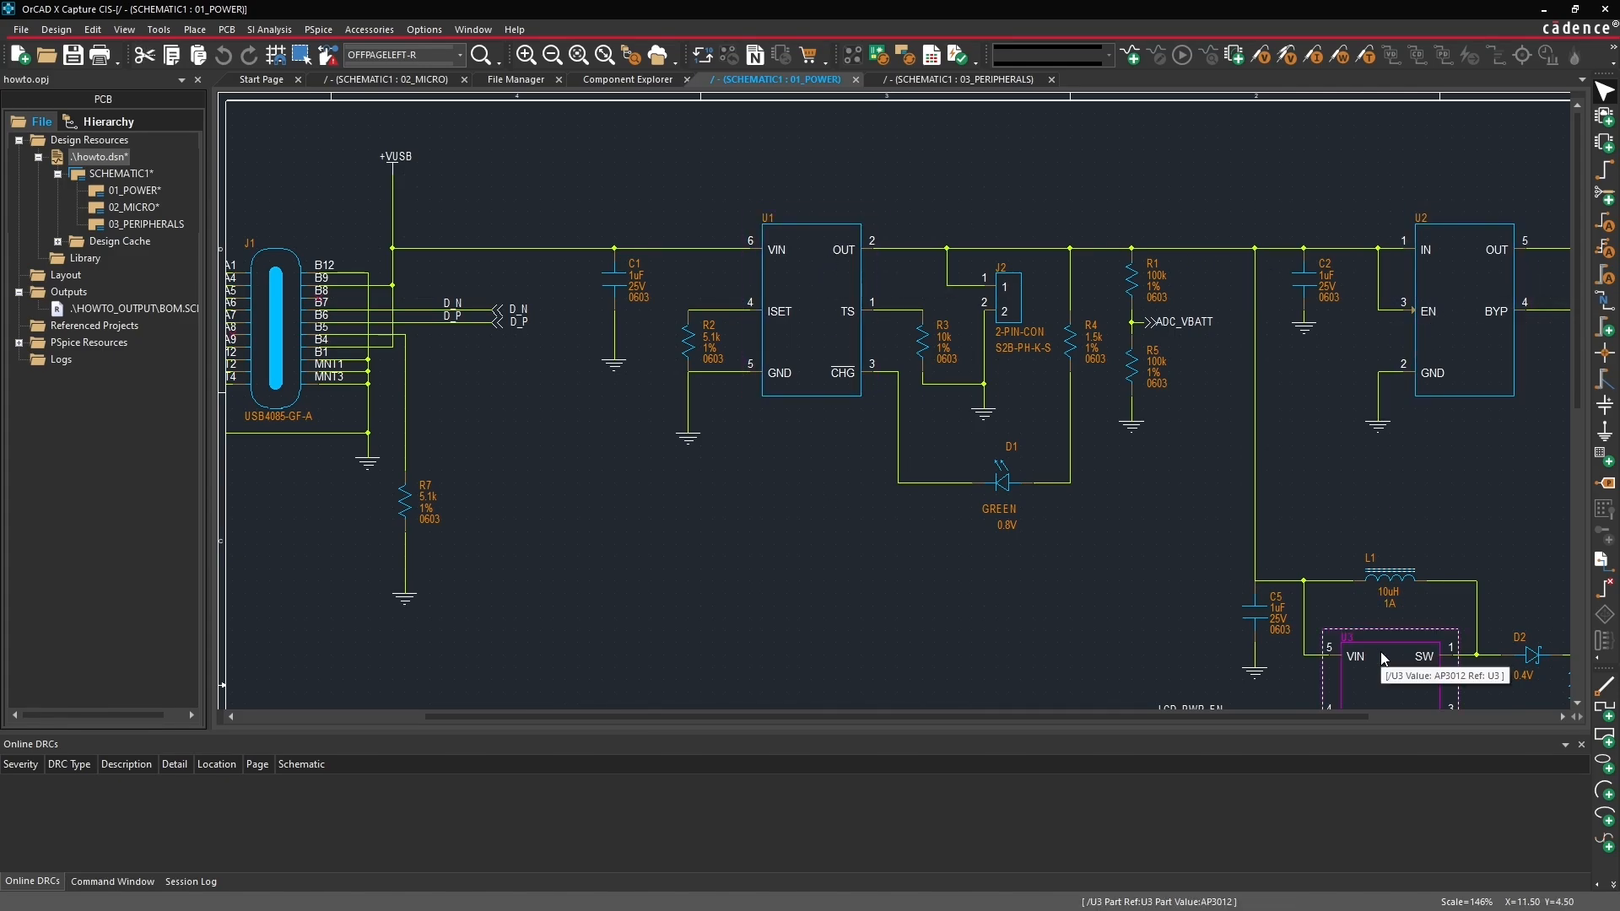
click(1045, 581)
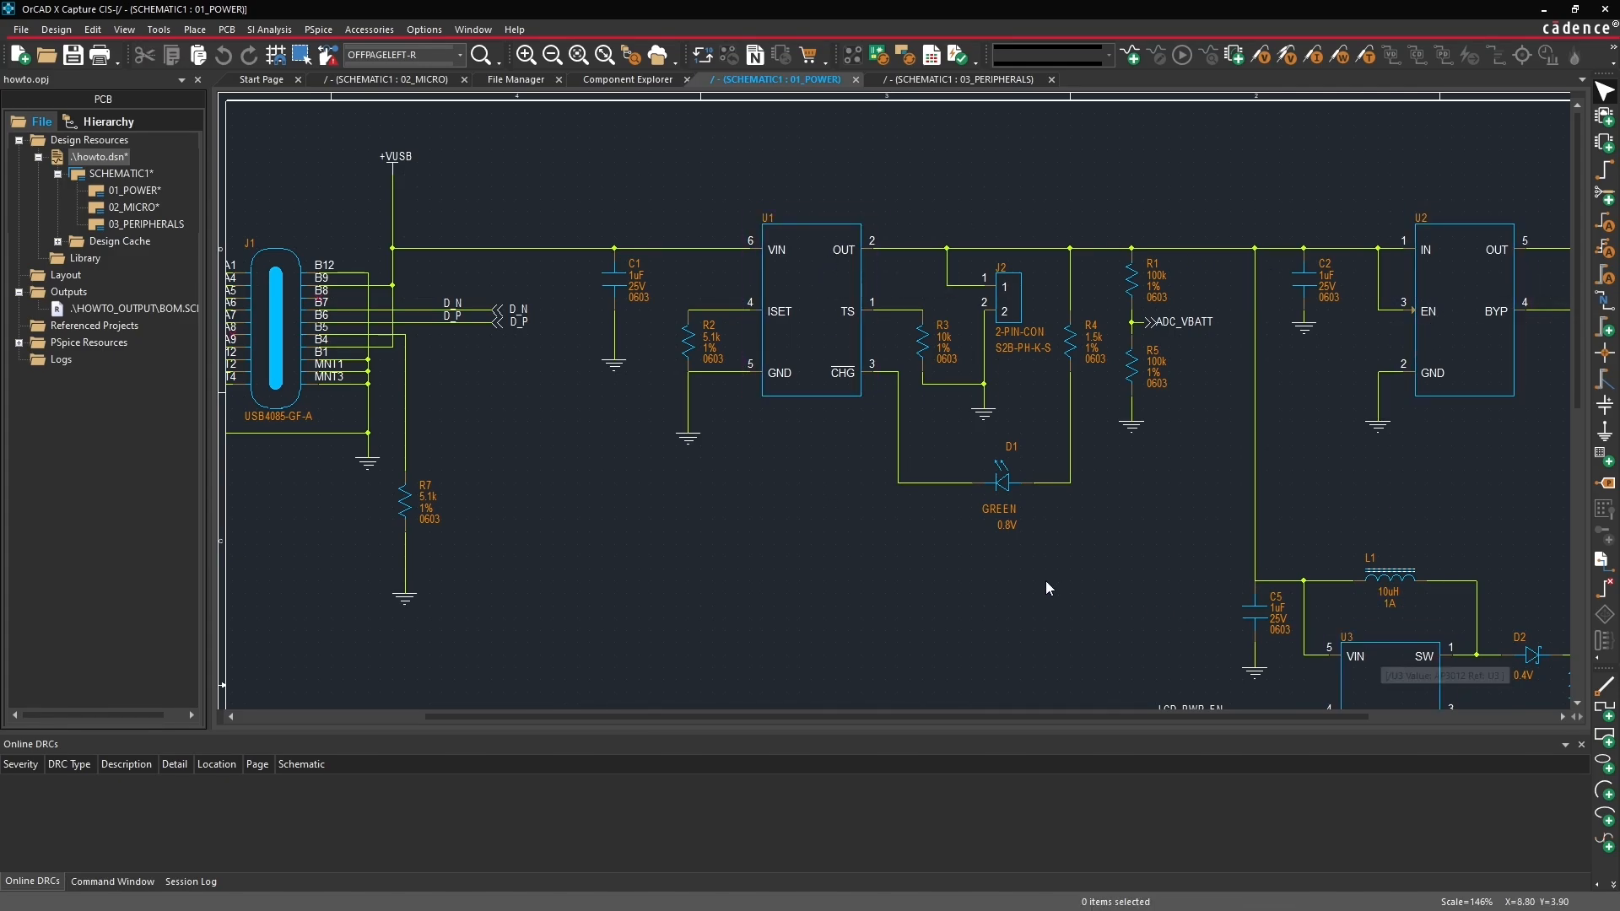
click(614, 291)
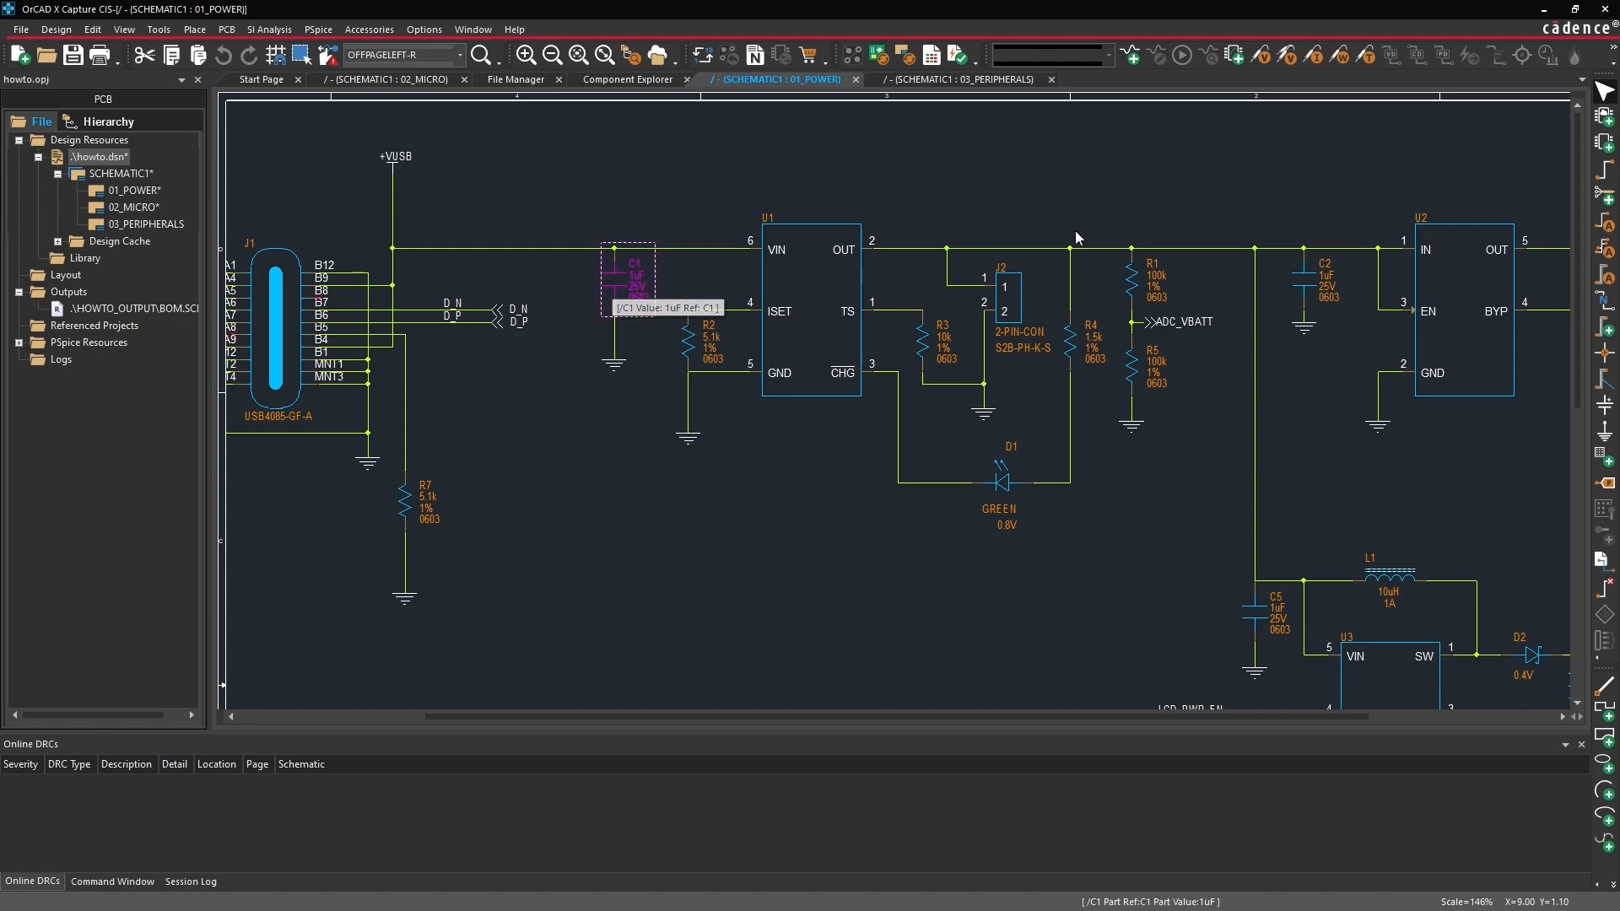
click(1306, 277)
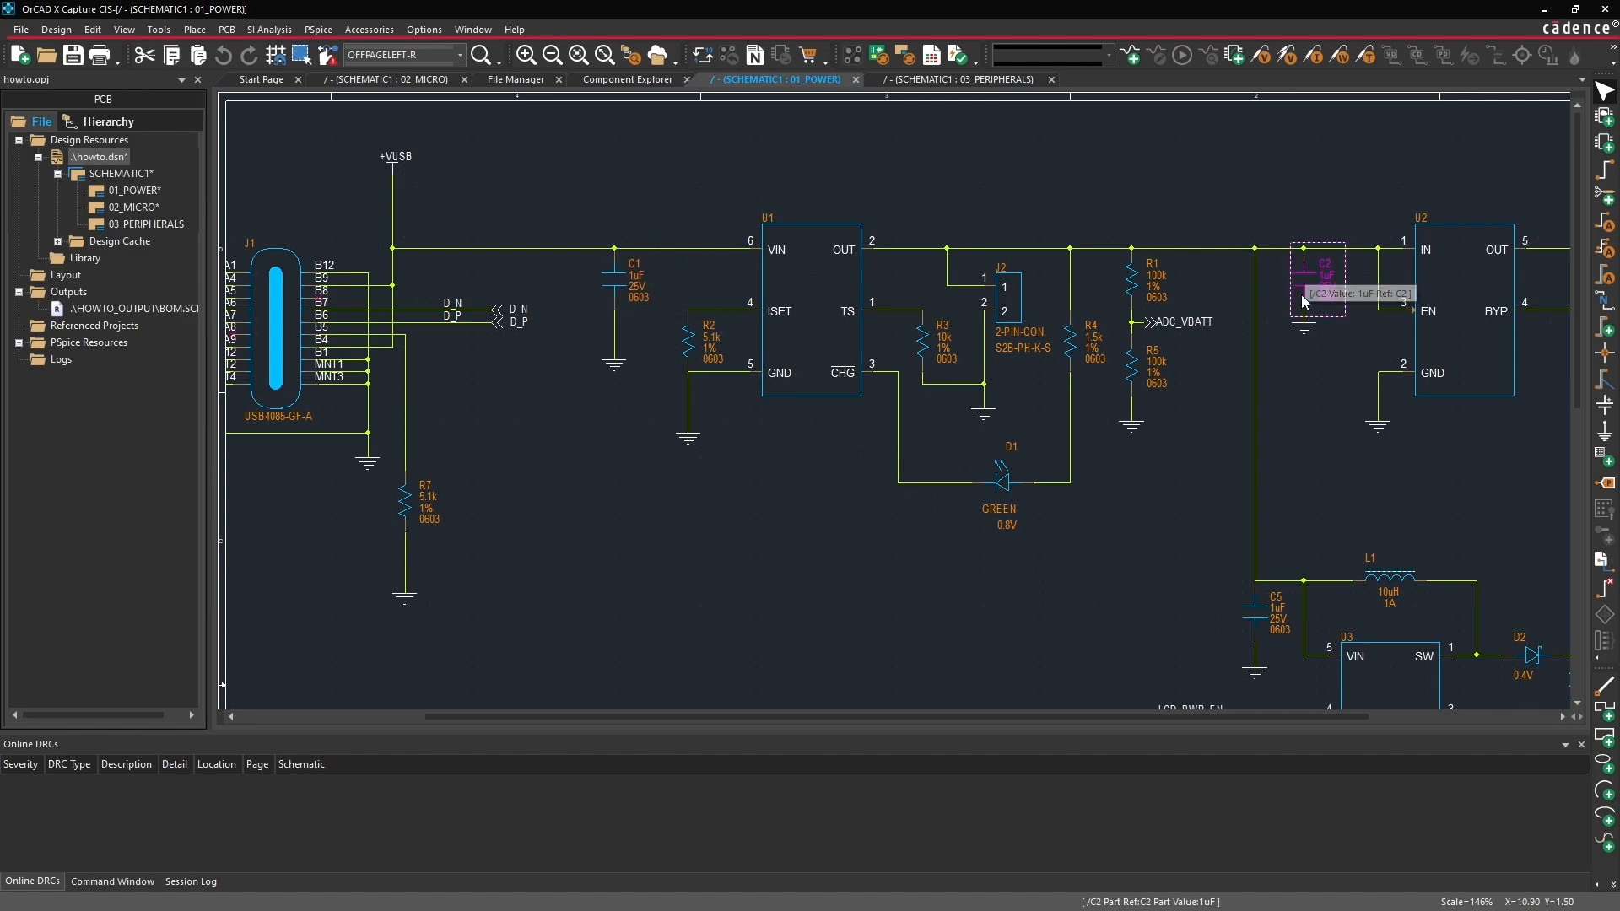
middle_drag(1297, 391, 1521, 388)
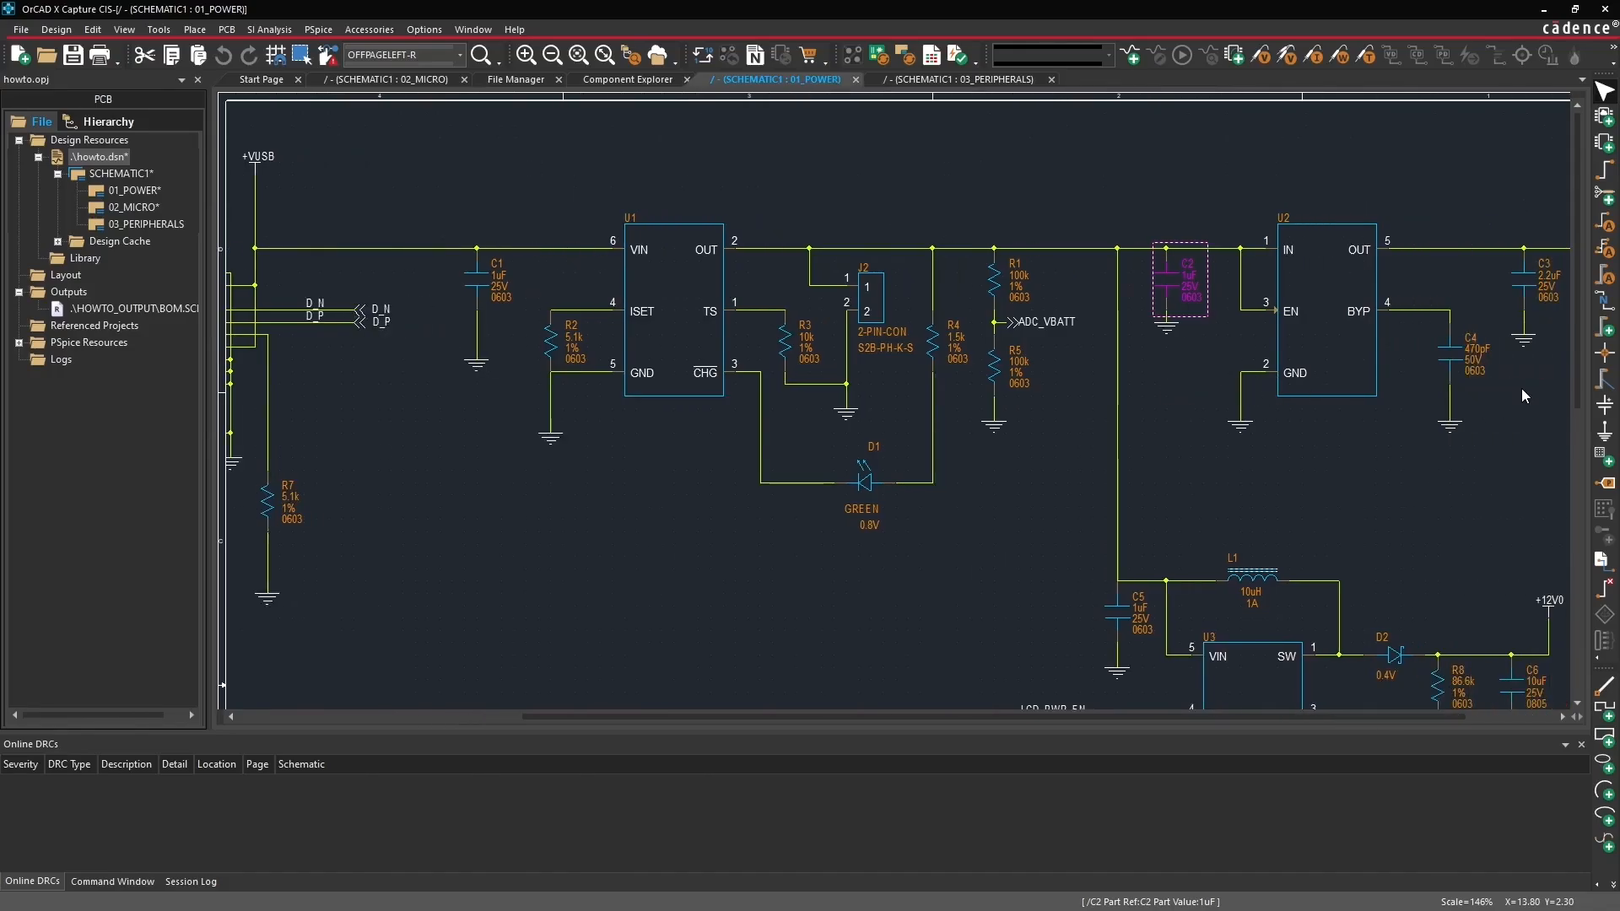
click(944, 508)
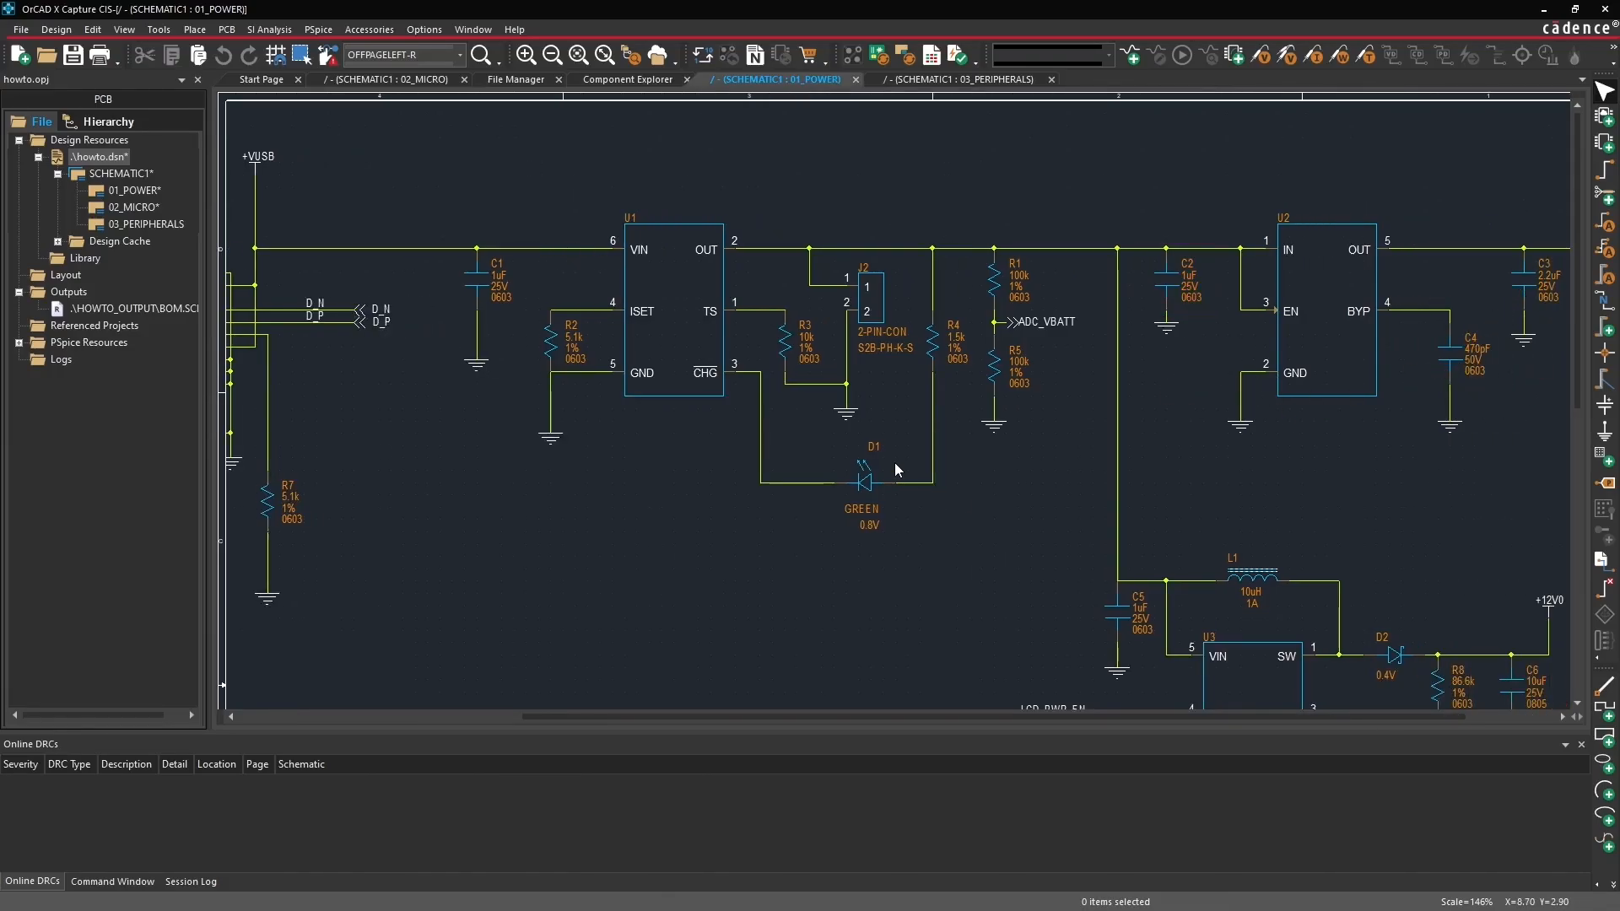
Step: Save the design and check the reference designators on the 02_MICRO and 03_PERIPHERALS pages
key(o)
key(ctrl+s)
double_click(144, 209)
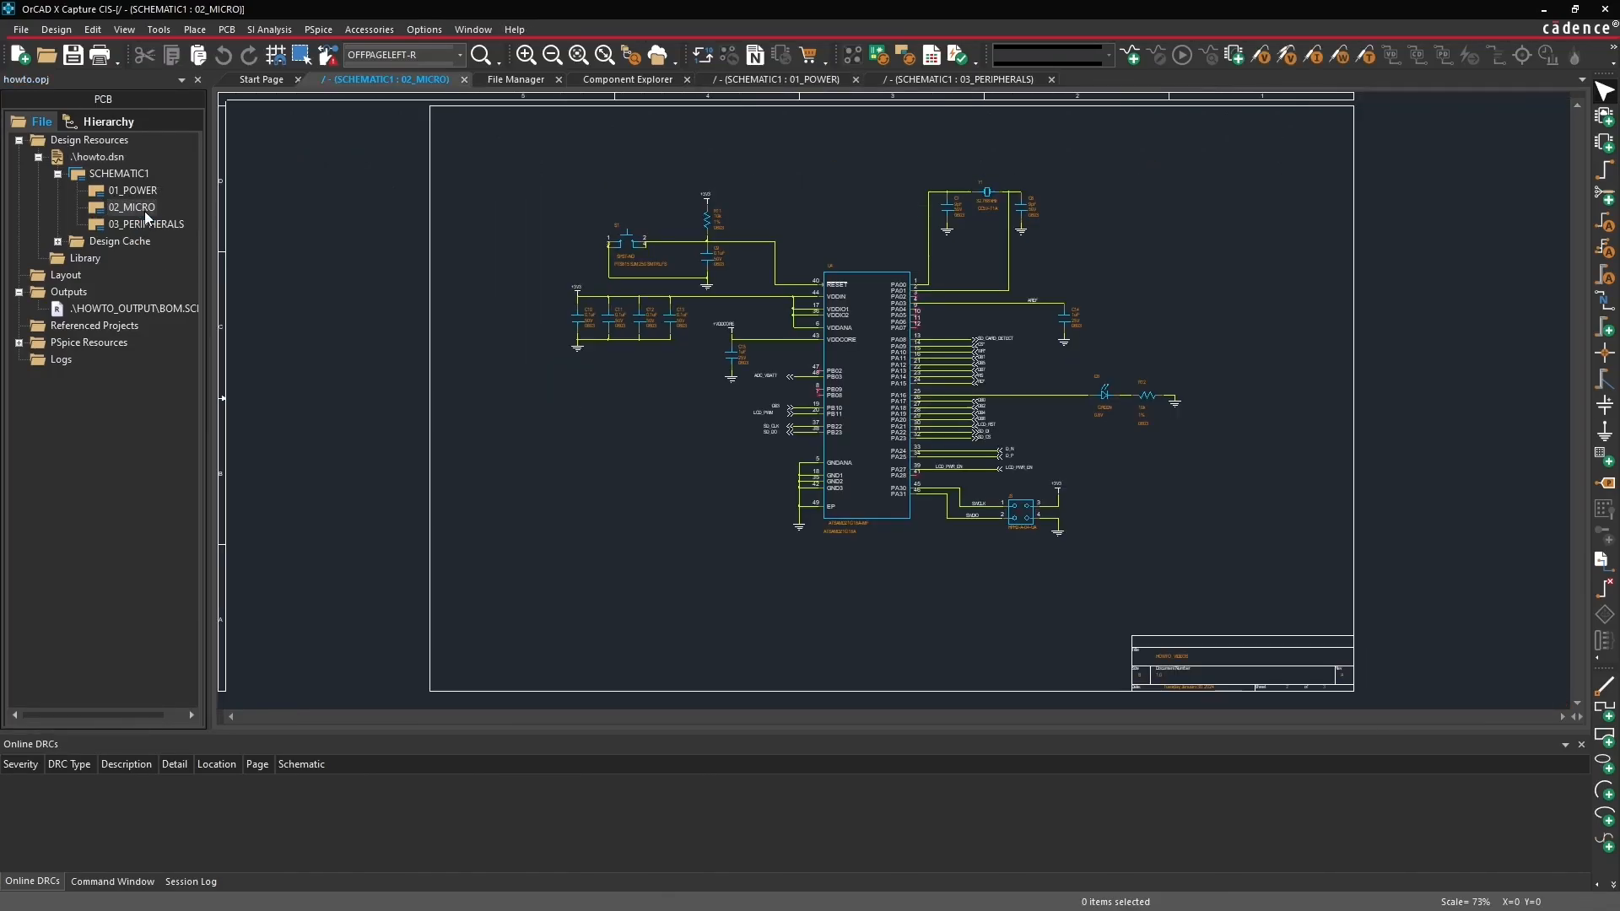
key(i)
scroll(867, 384, up, 2)
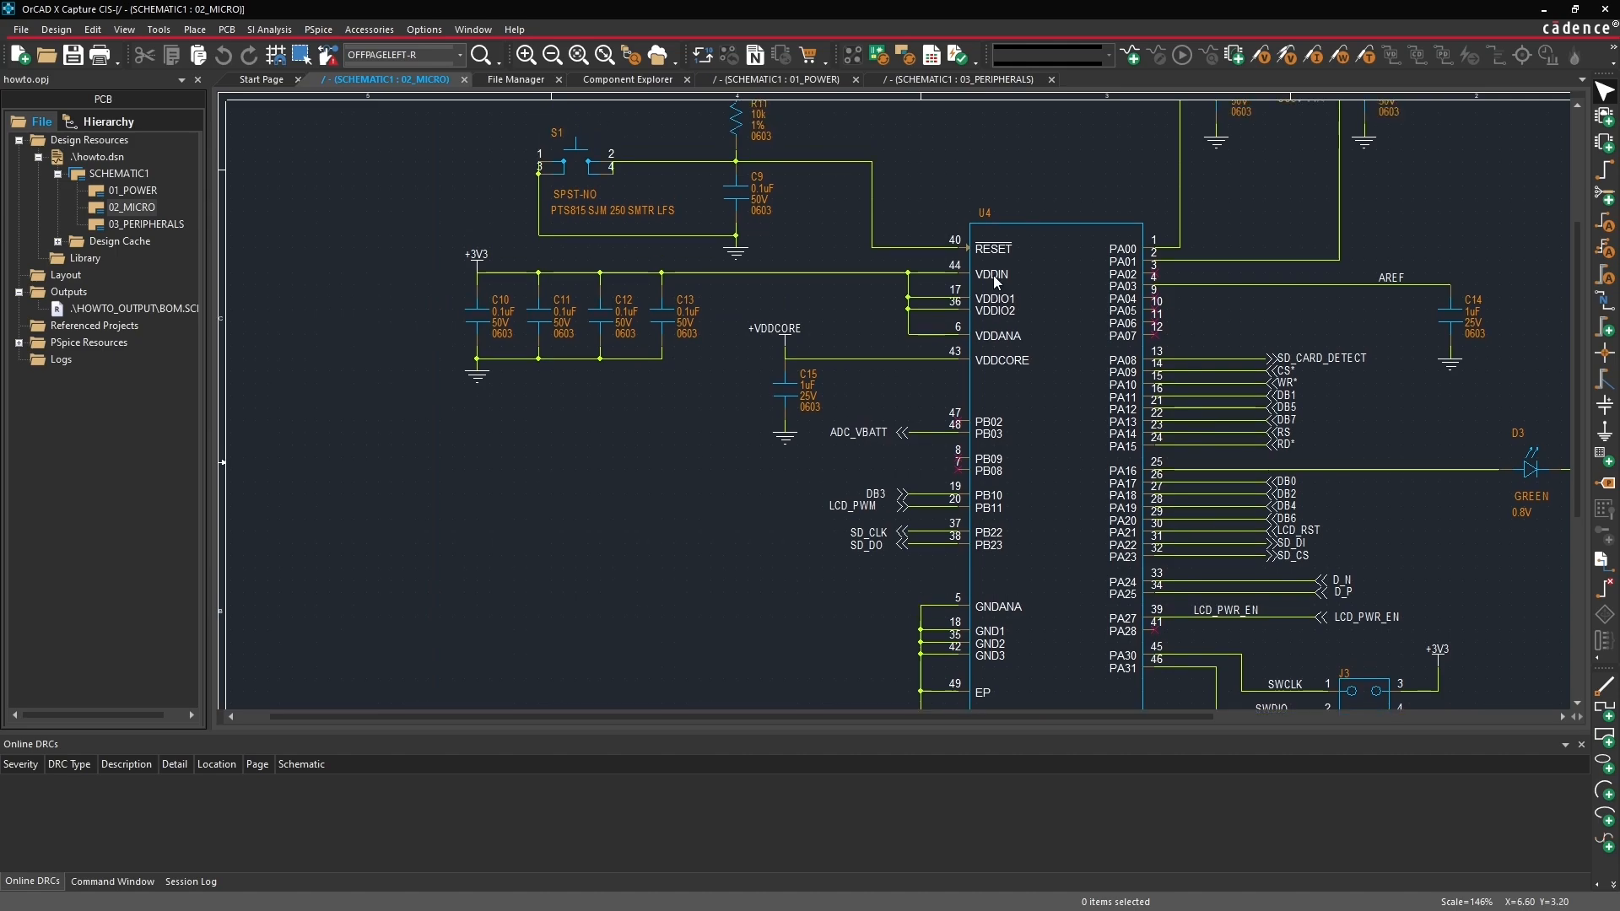
double_click(135, 225)
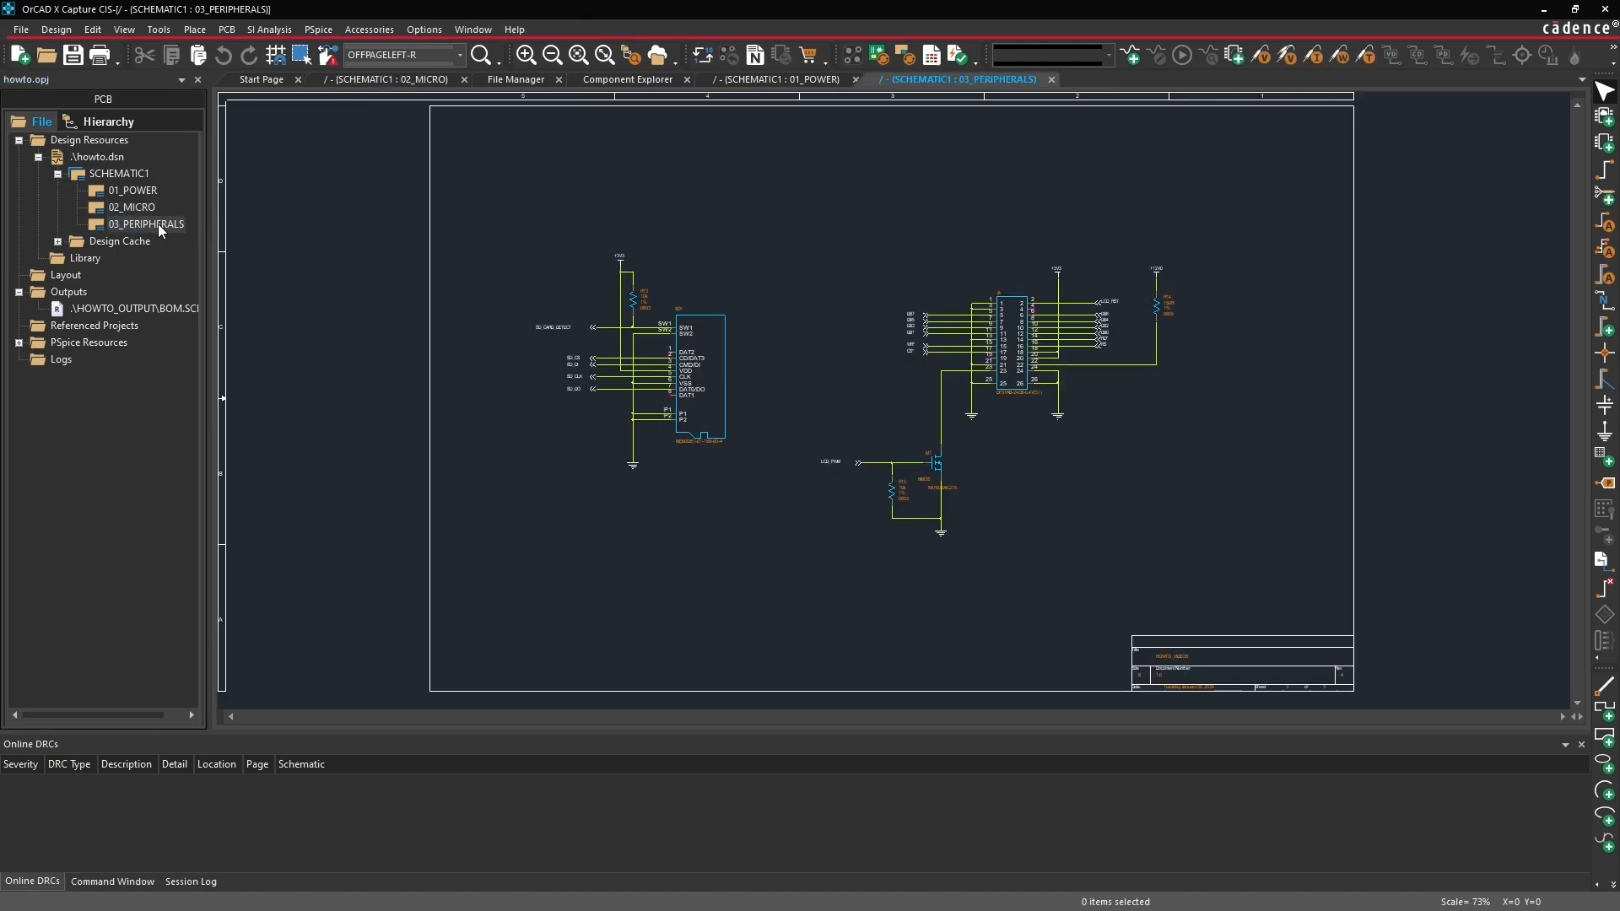
key(i)
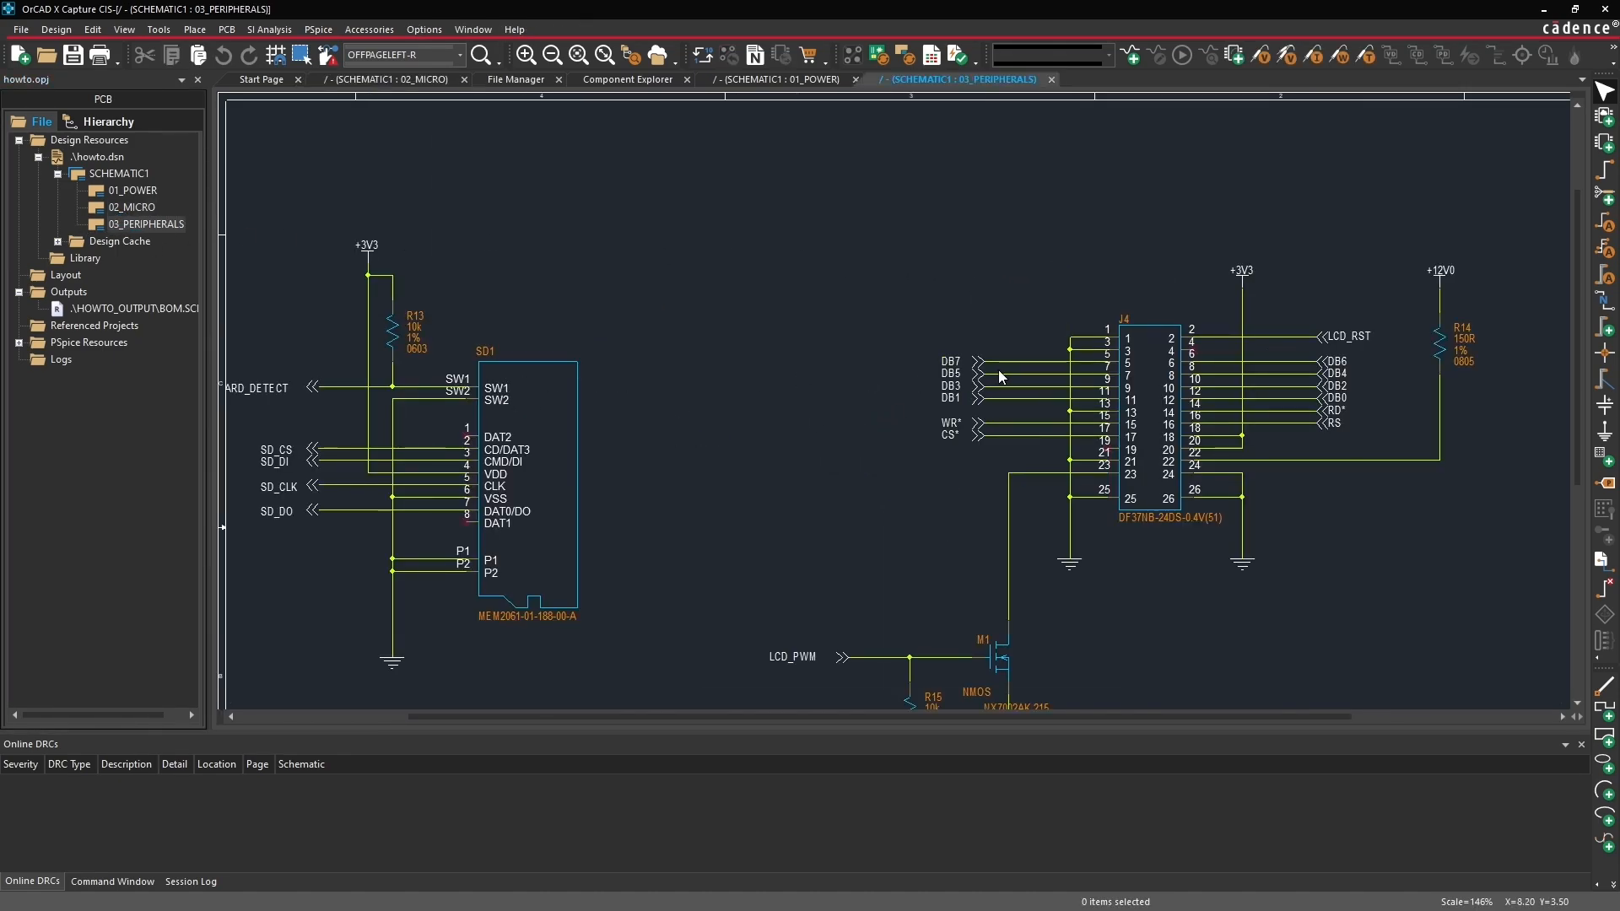
Step: Add intersheet references across the entire howto design, placed on off-page connectors in grid format and offset relative to the port name
double_click(132, 190)
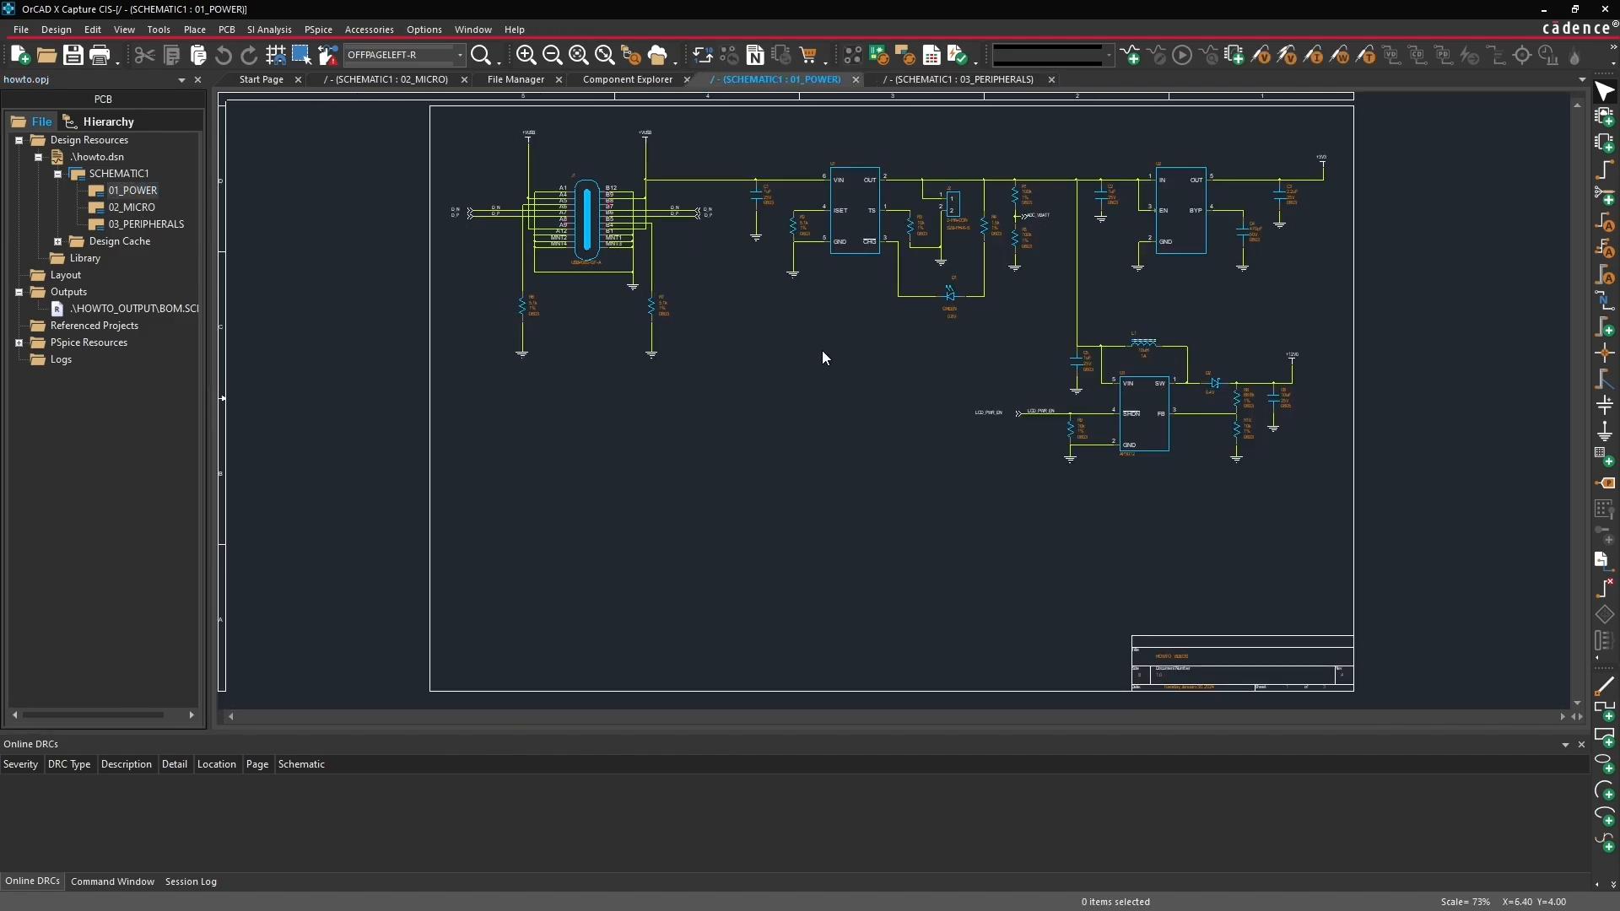
right_click(110, 158)
click(184, 167)
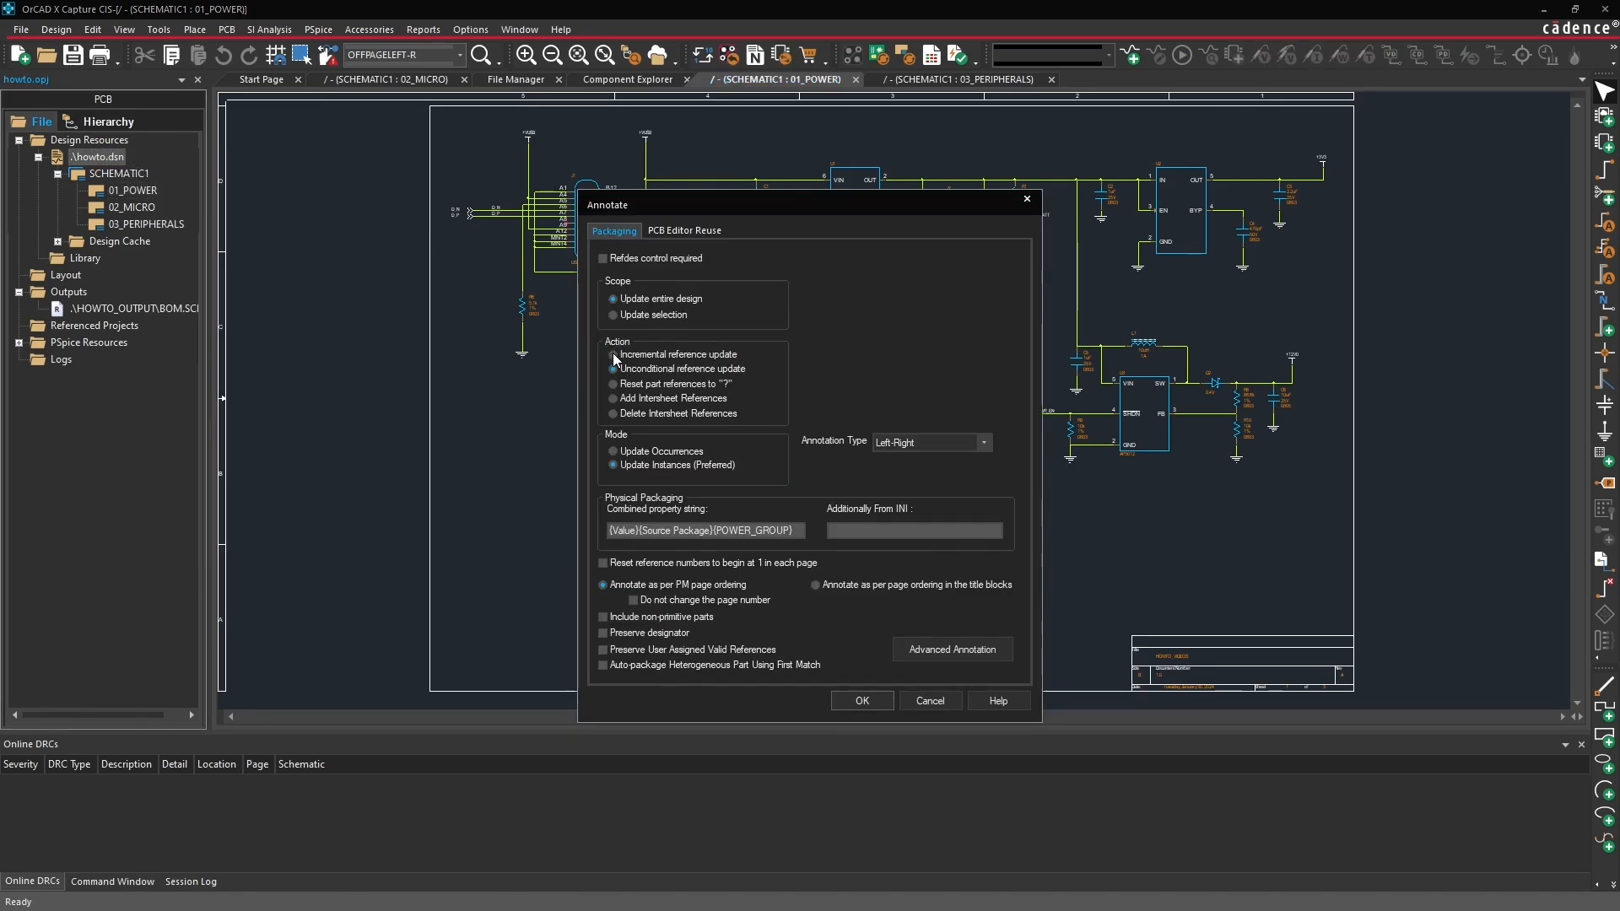
click(615, 397)
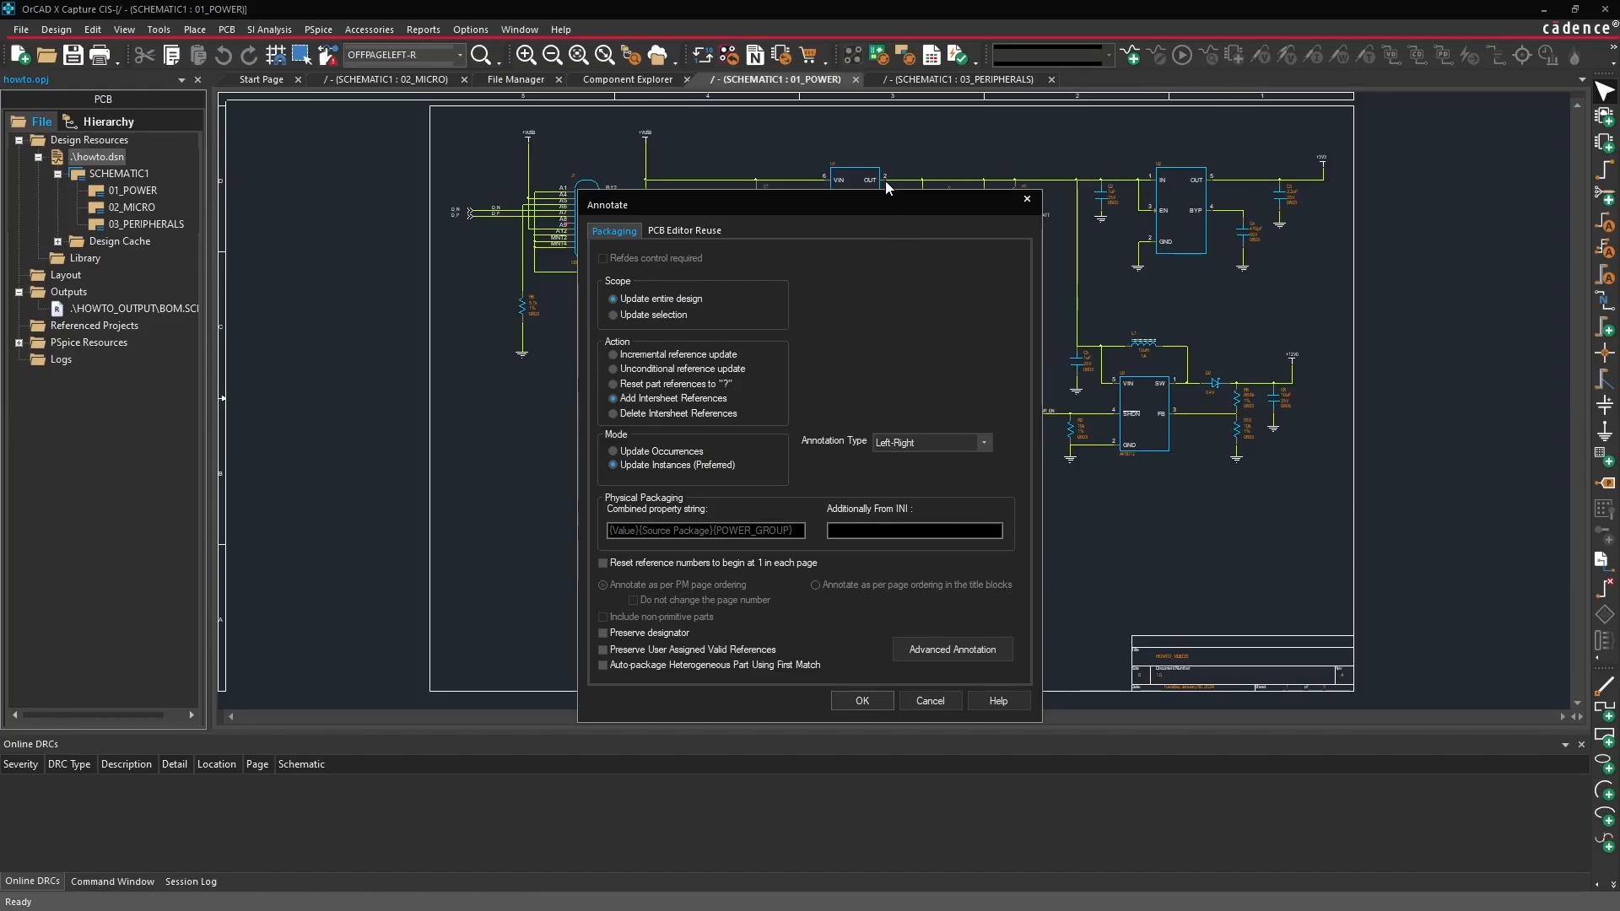
mouse_move(878, 204)
mouse_down()
mouse_move(894, 147)
mouse_move(919, 148)
mouse_move(931, 179)
mouse_up()
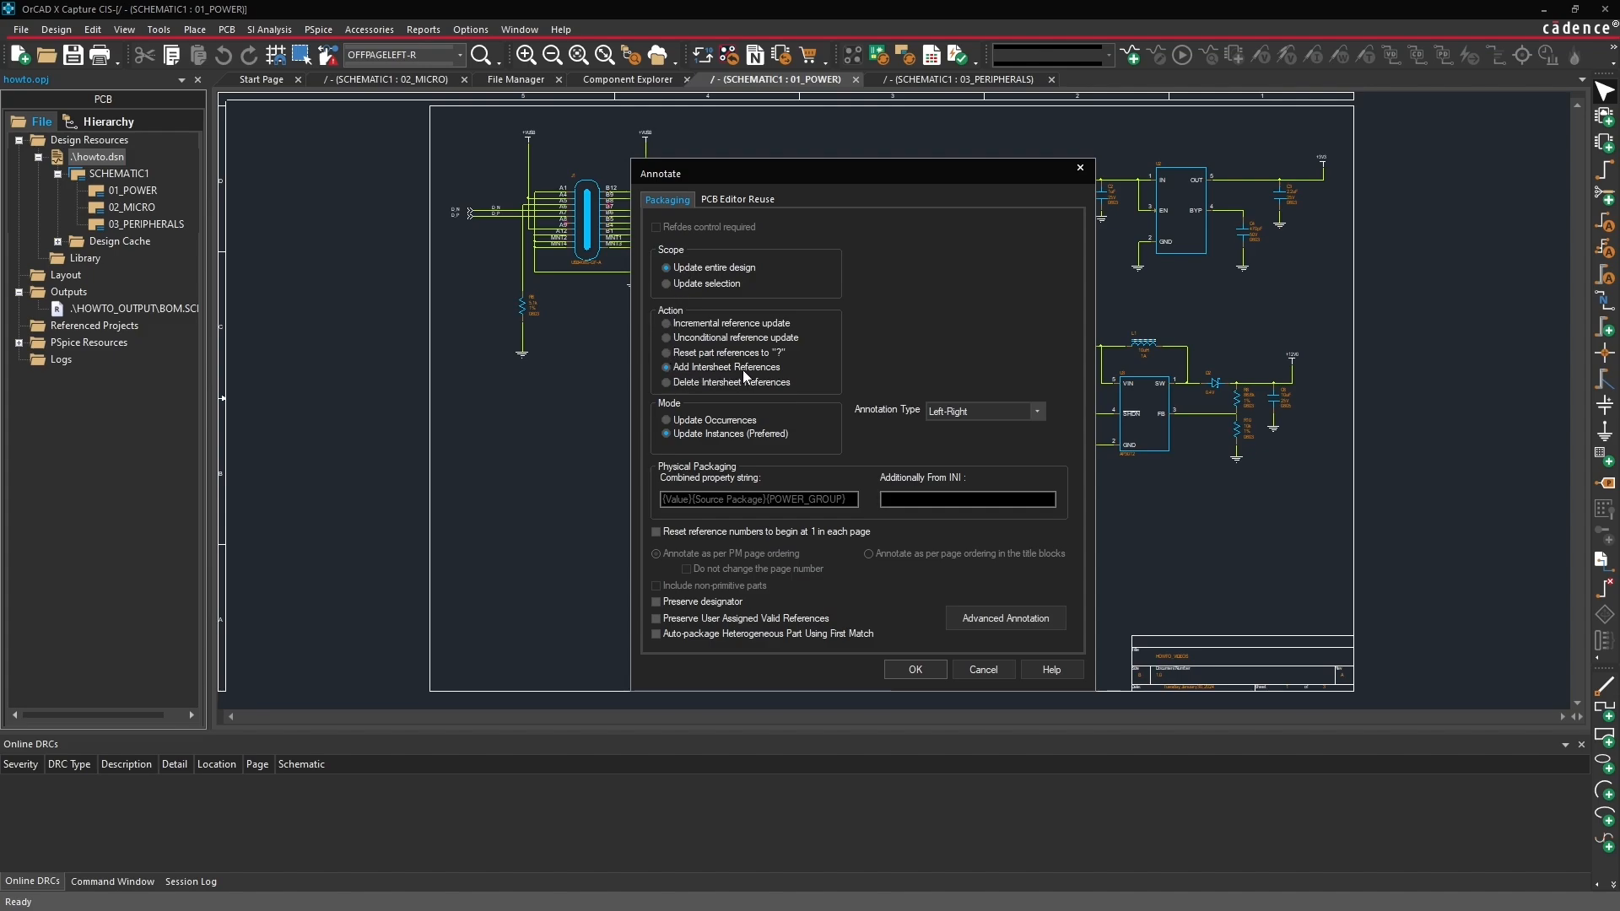
click(918, 666)
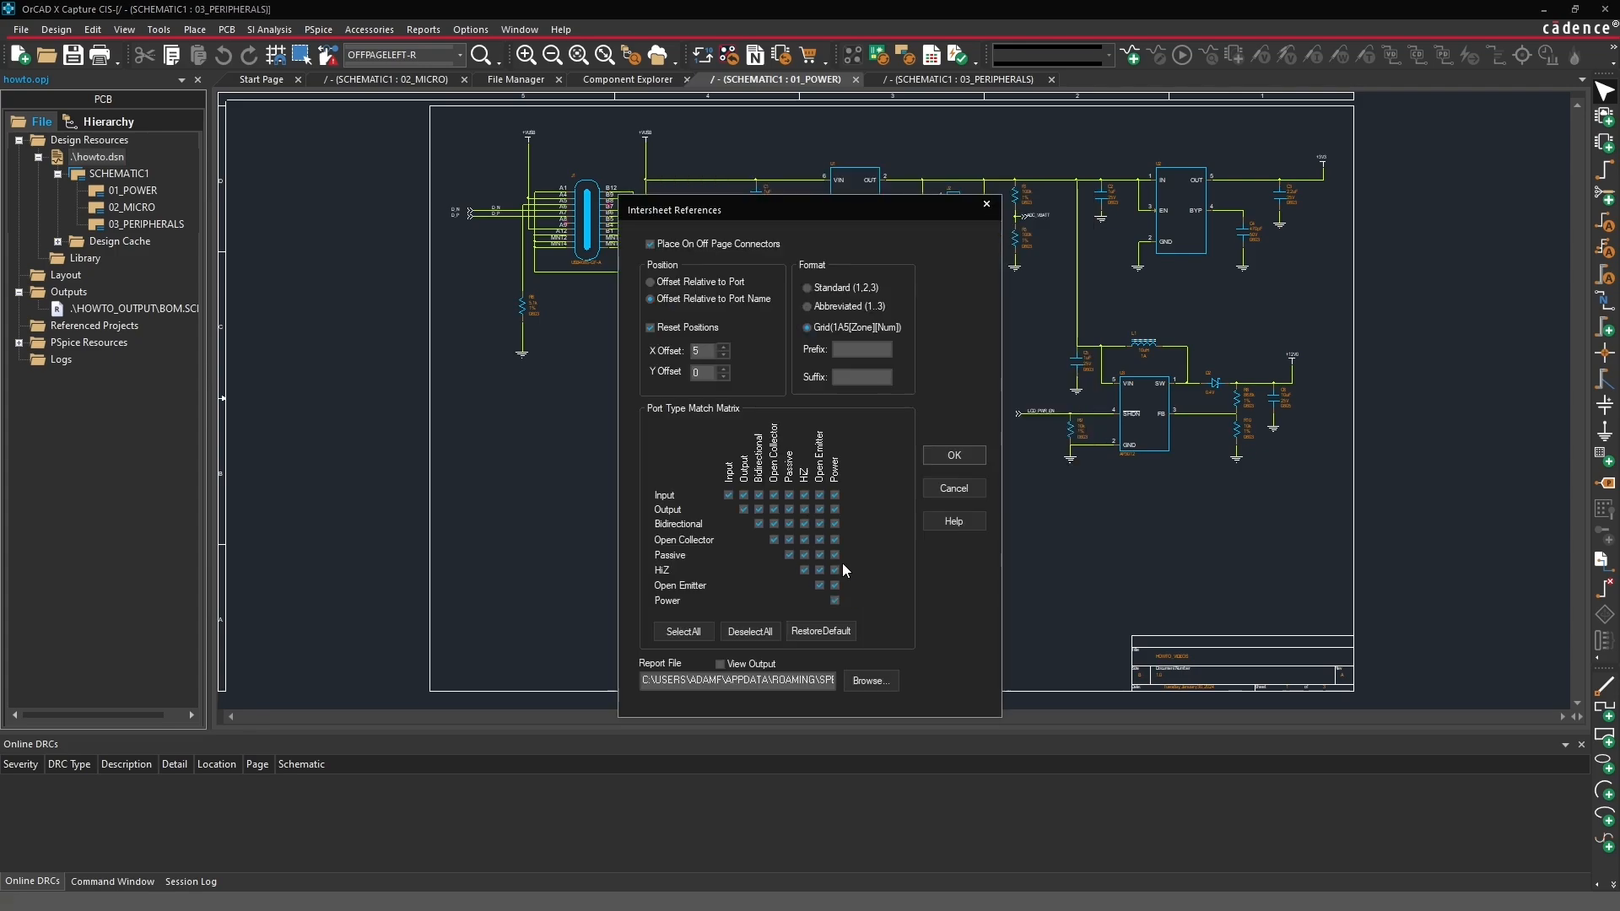
drag(782, 210, 713, 152)
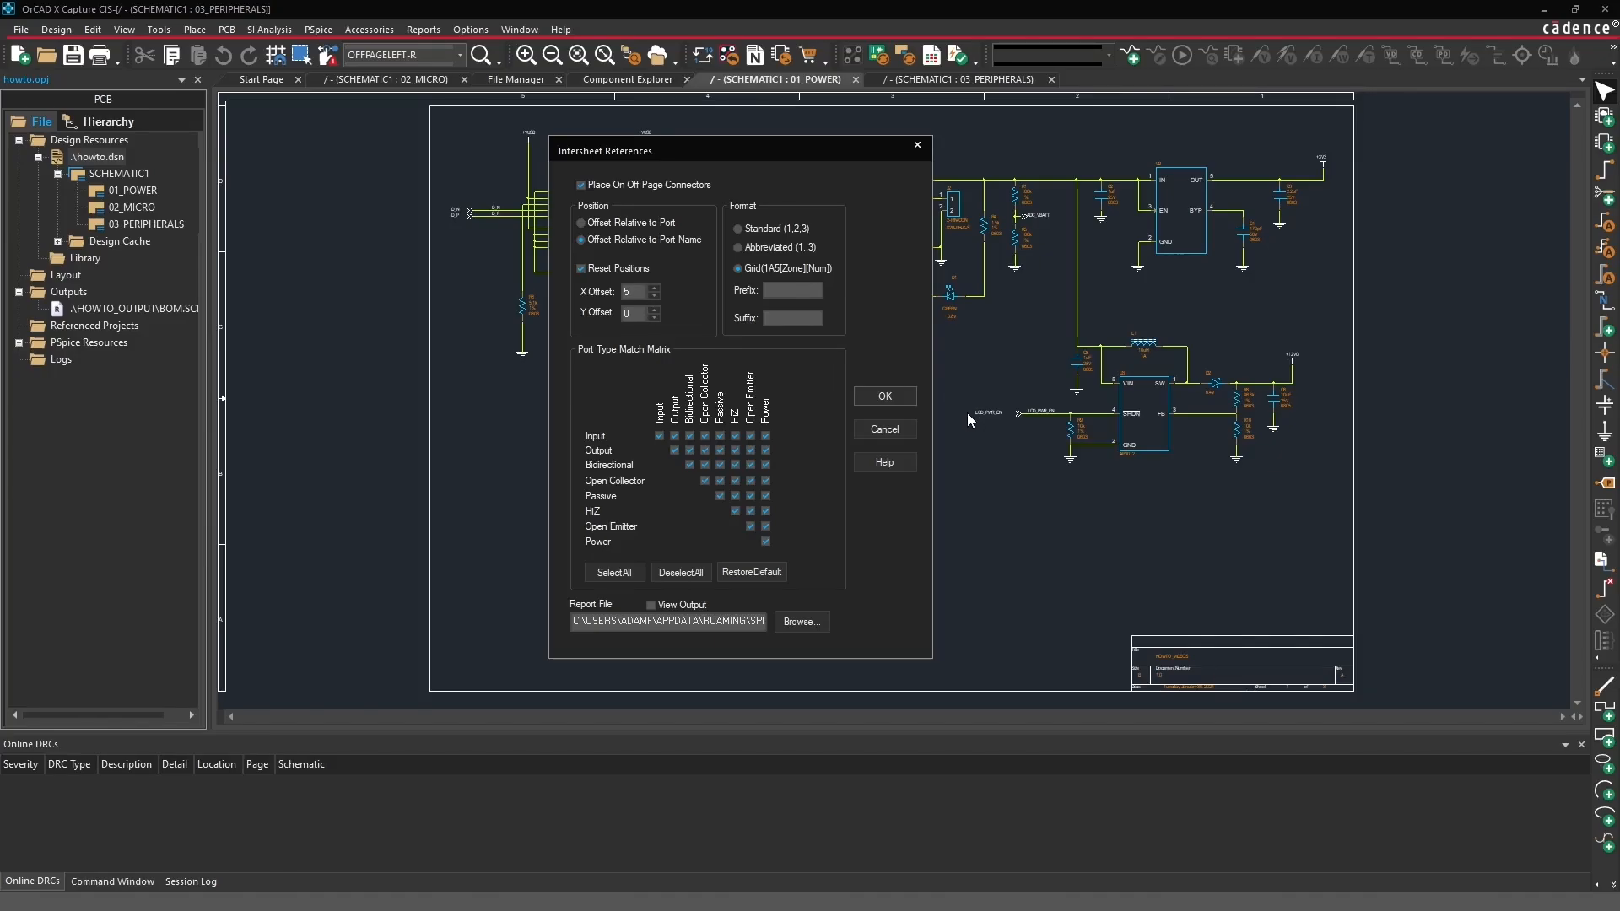
click(885, 397)
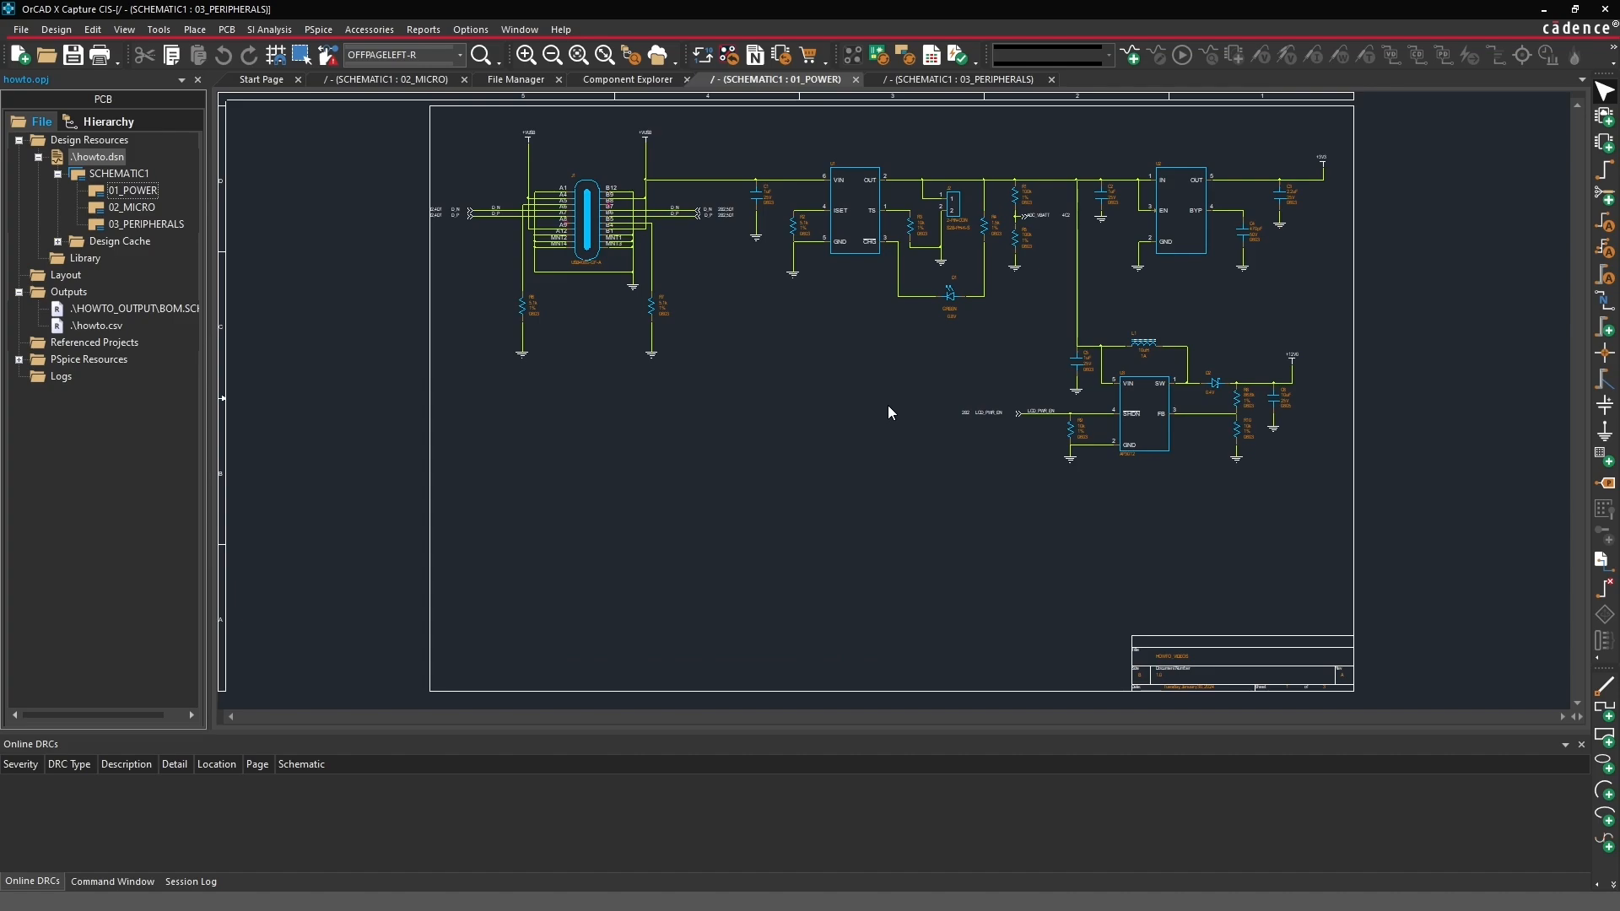
Step: Examine the intersheet reference beside the LCD_PWR_EN off-page connector on the 01_POWER page
ctrl+scroll(987, 420, up, 5)
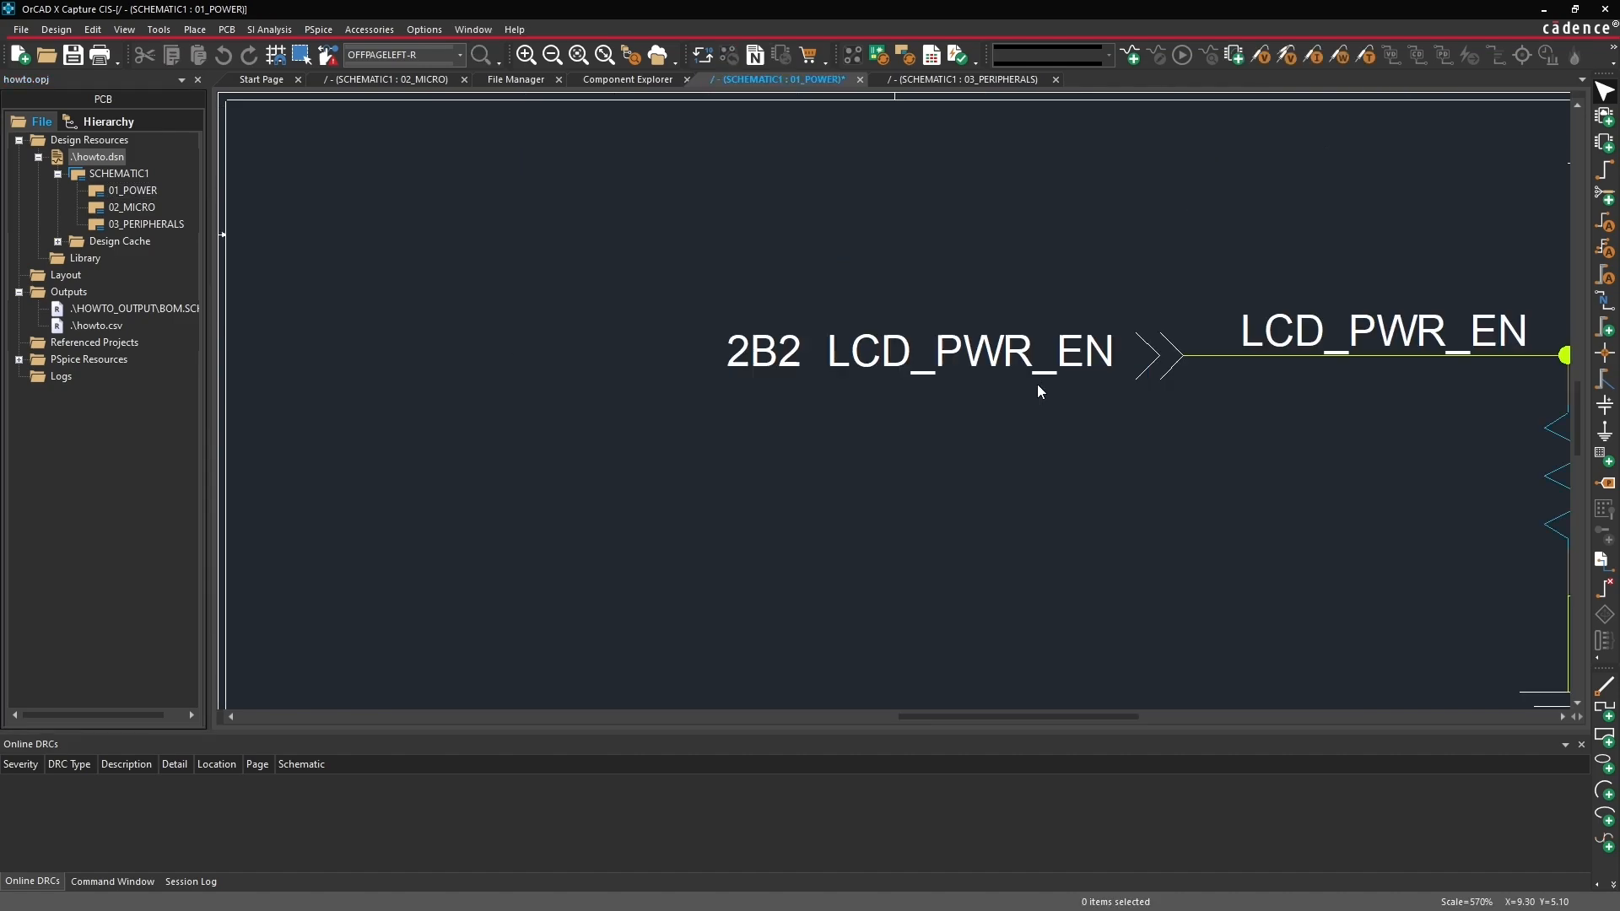
click(754, 361)
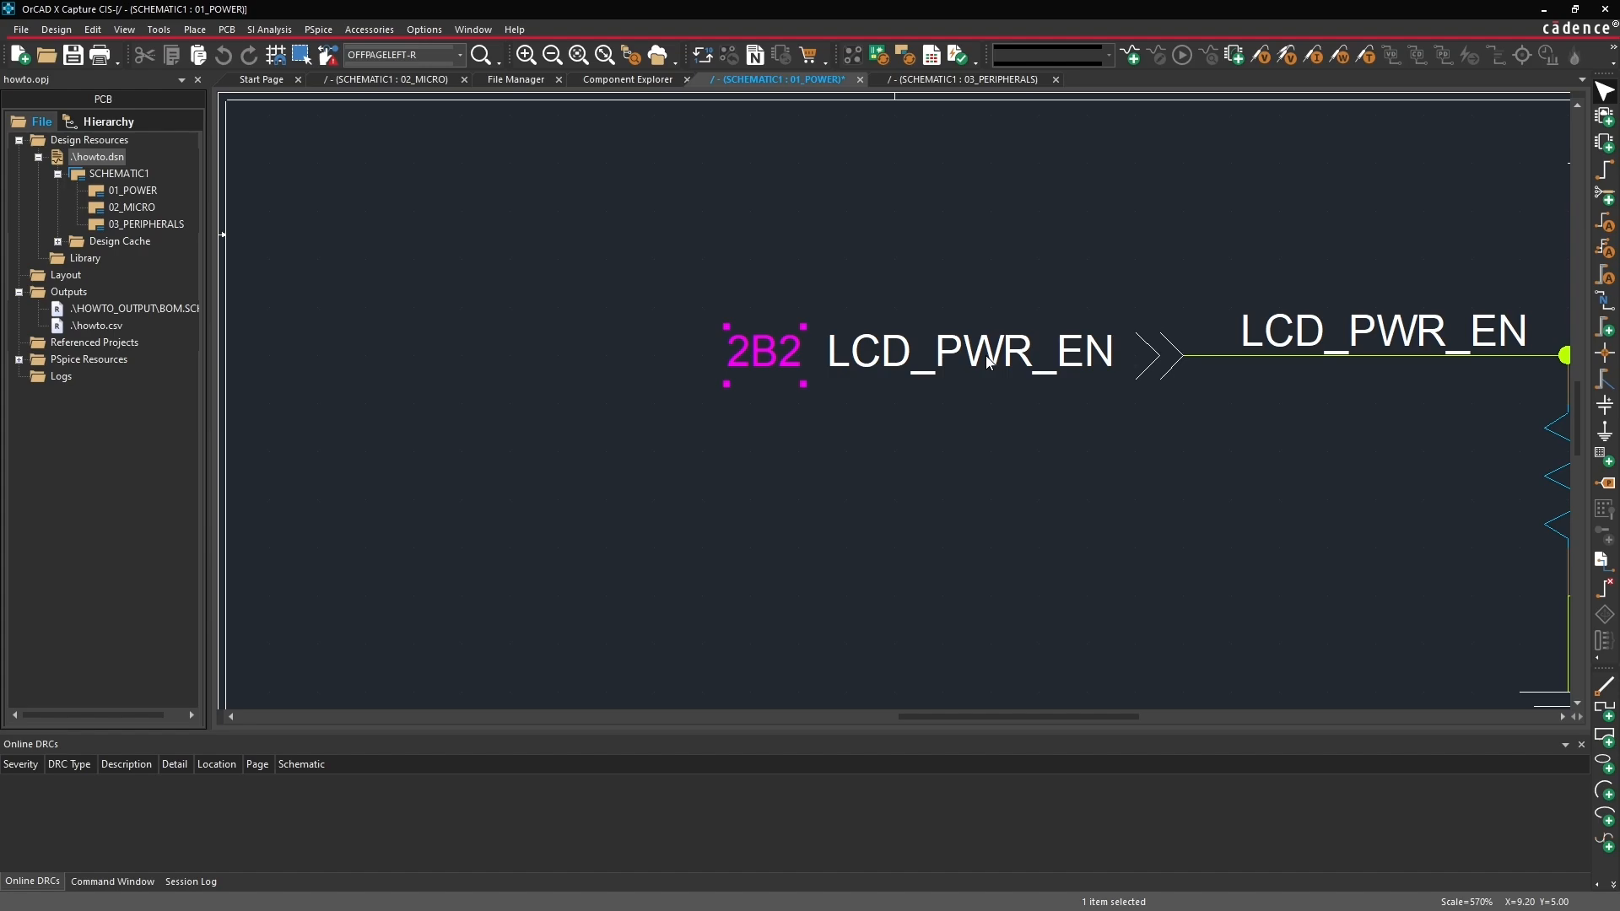
click(987, 433)
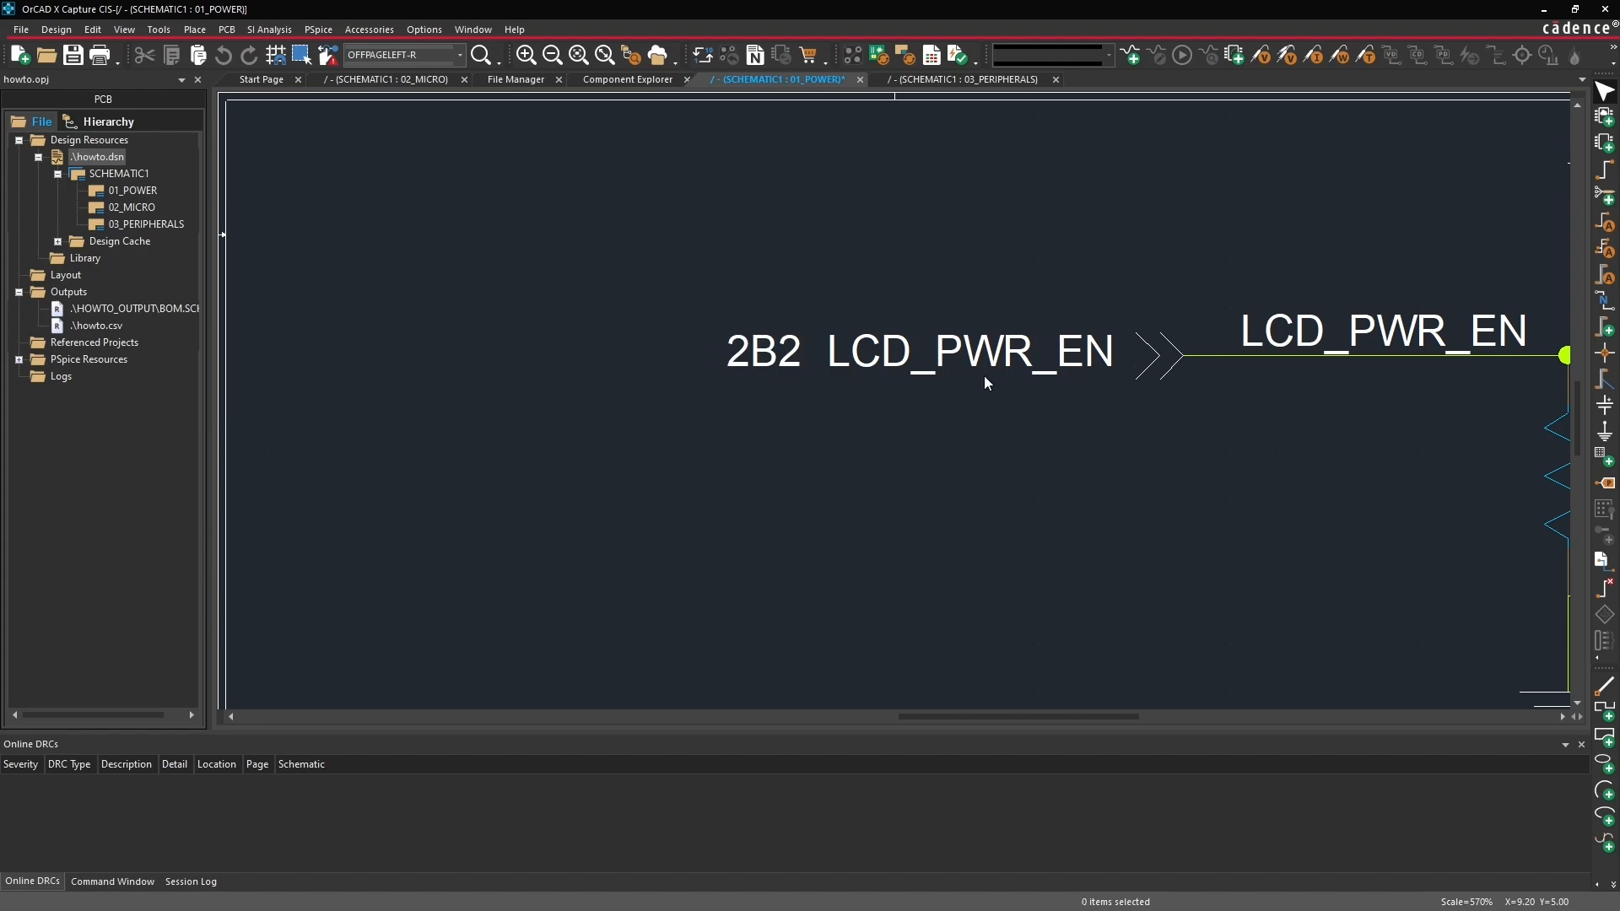
key(o)
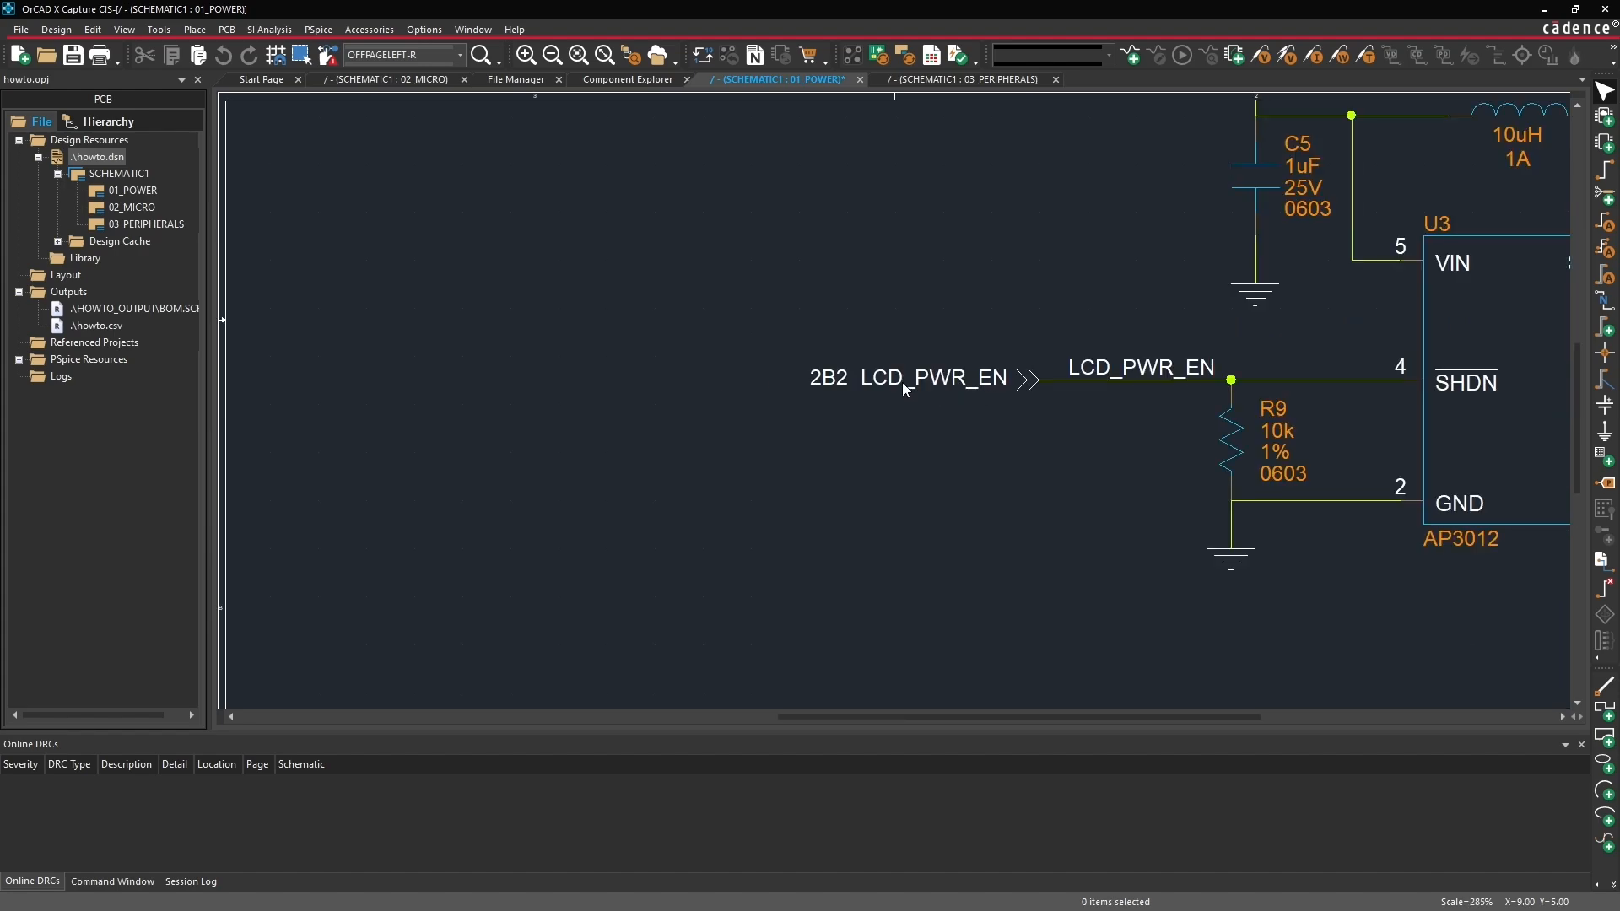
click(1034, 388)
click(926, 432)
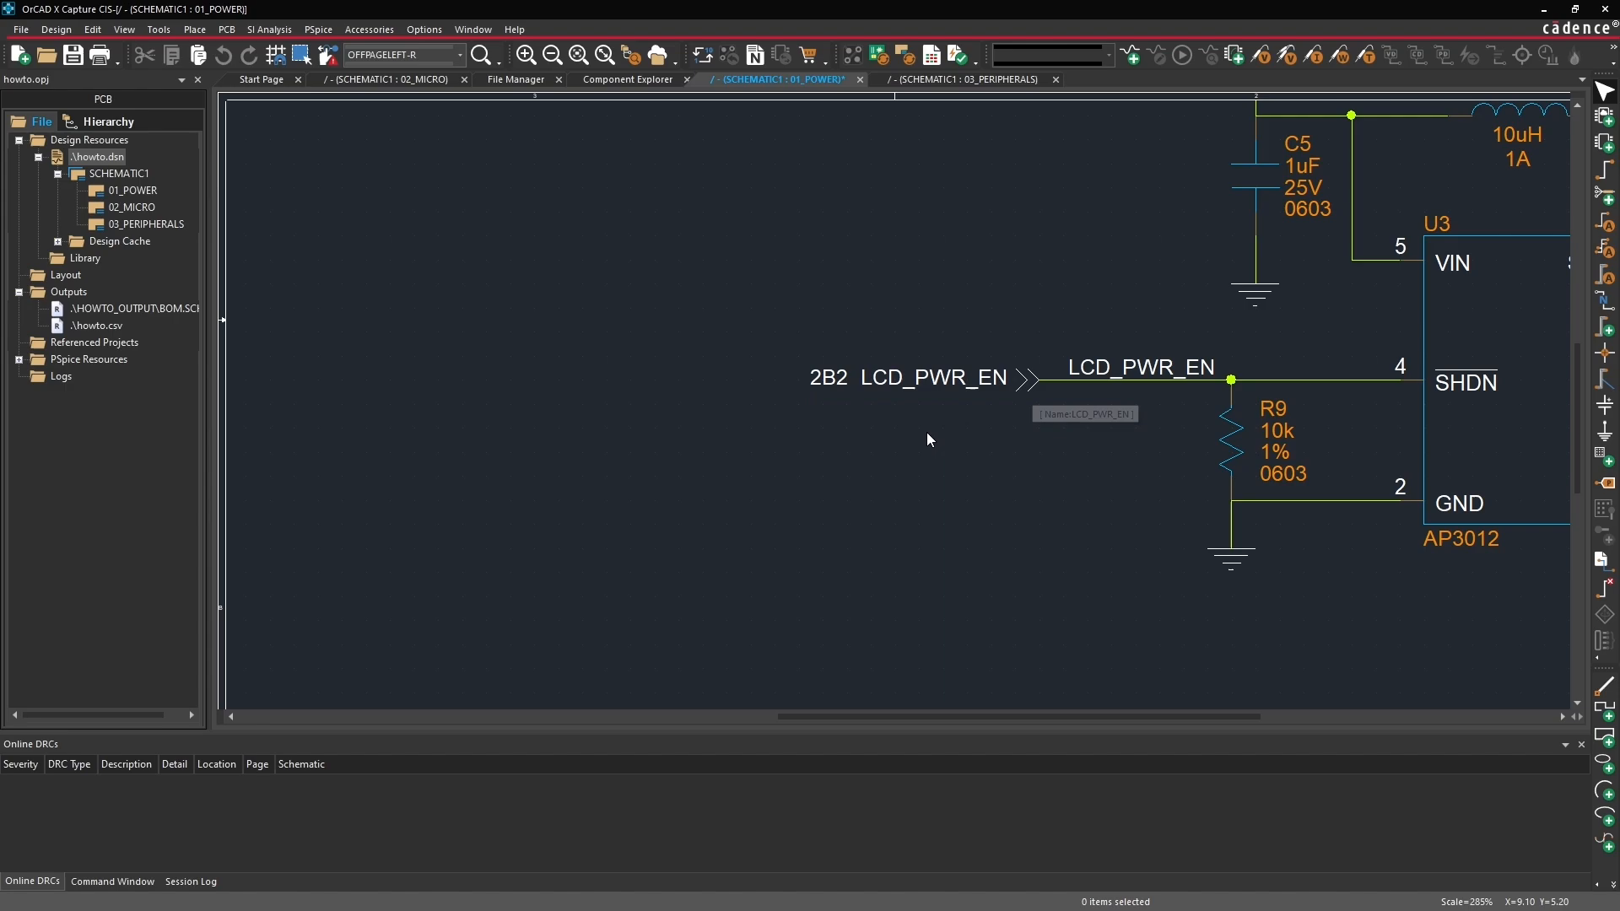
double_click(829, 380)
click(807, 581)
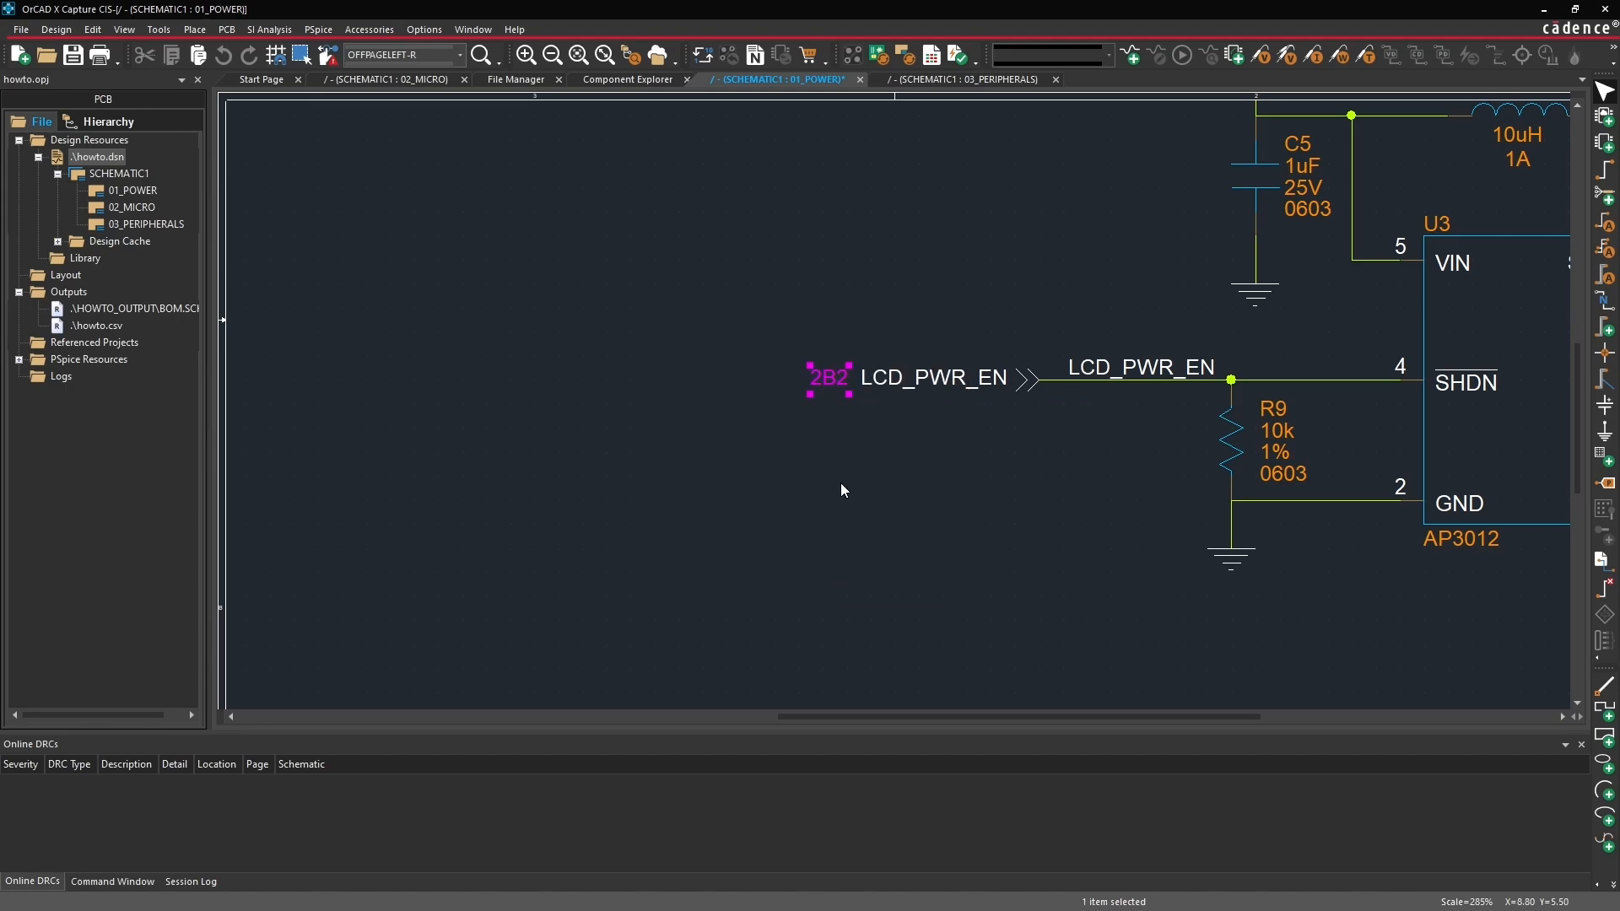
click(841, 489)
Step: Examine the intersheet references on the 02_MICRO page and compare the one at LCD_PWR_EN with its counterpart on 01_POWER
click(140, 207)
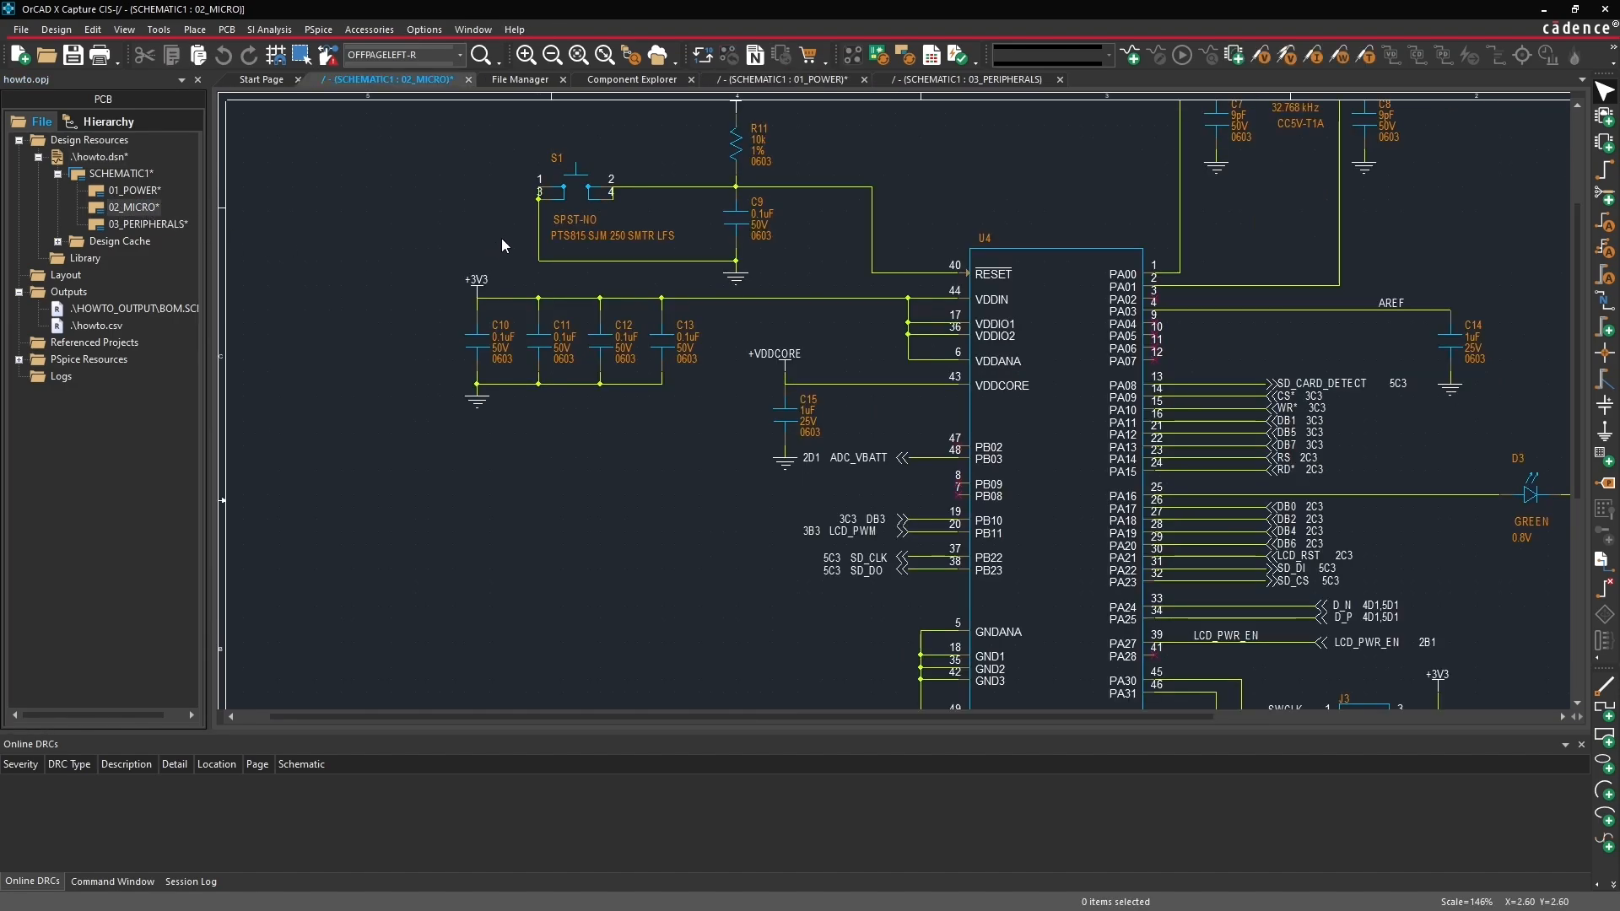
key(o)
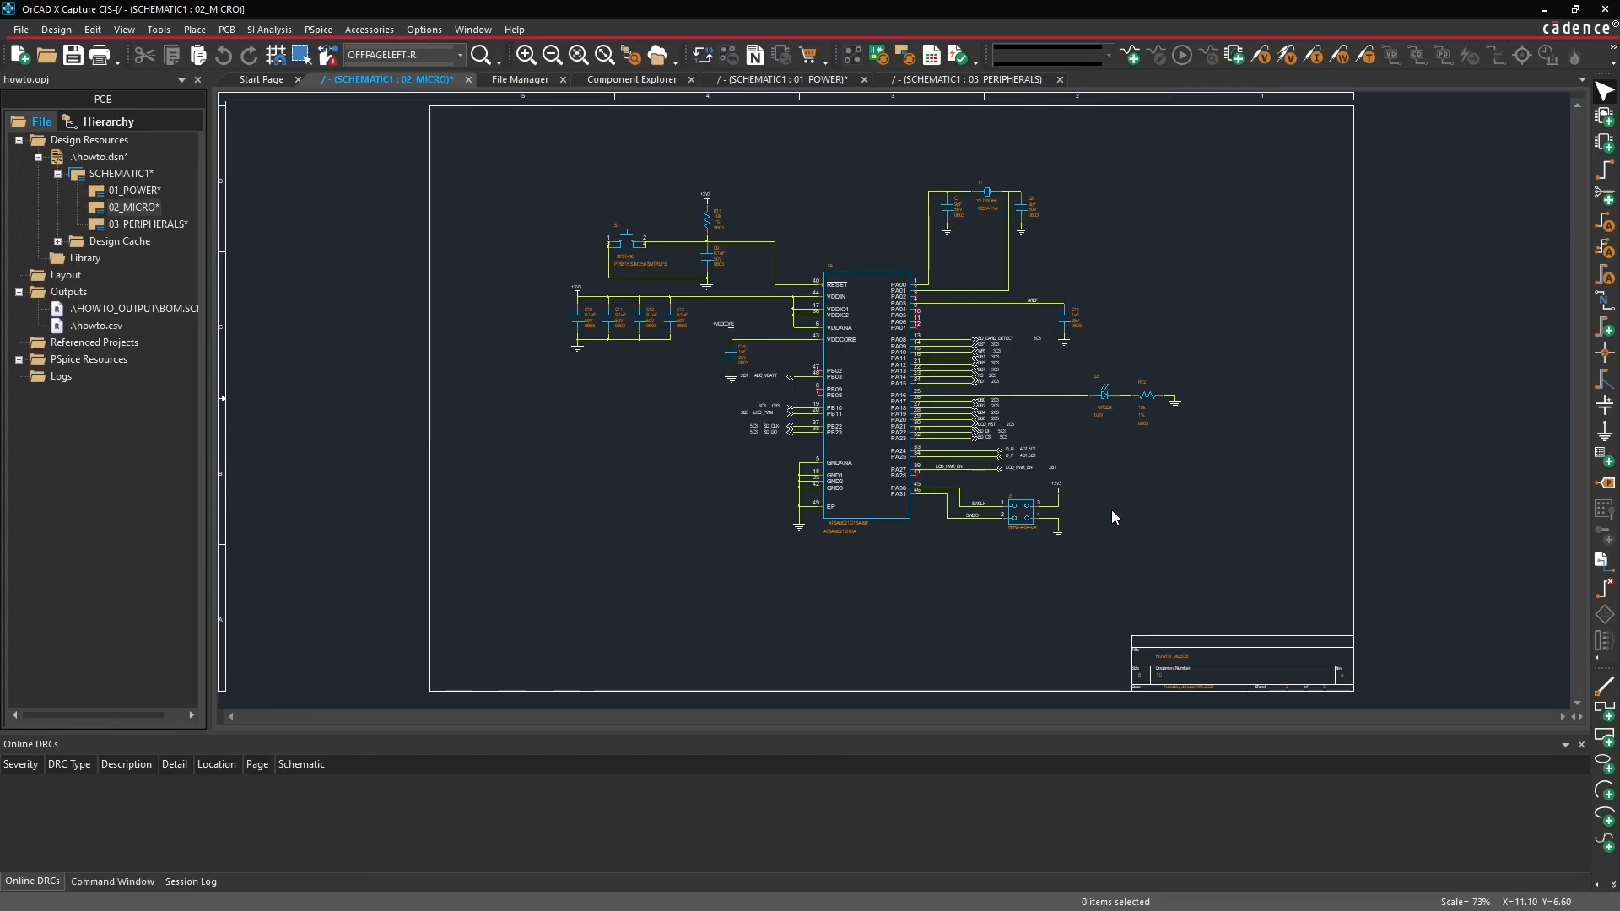
drag(1114, 513, 949, 394)
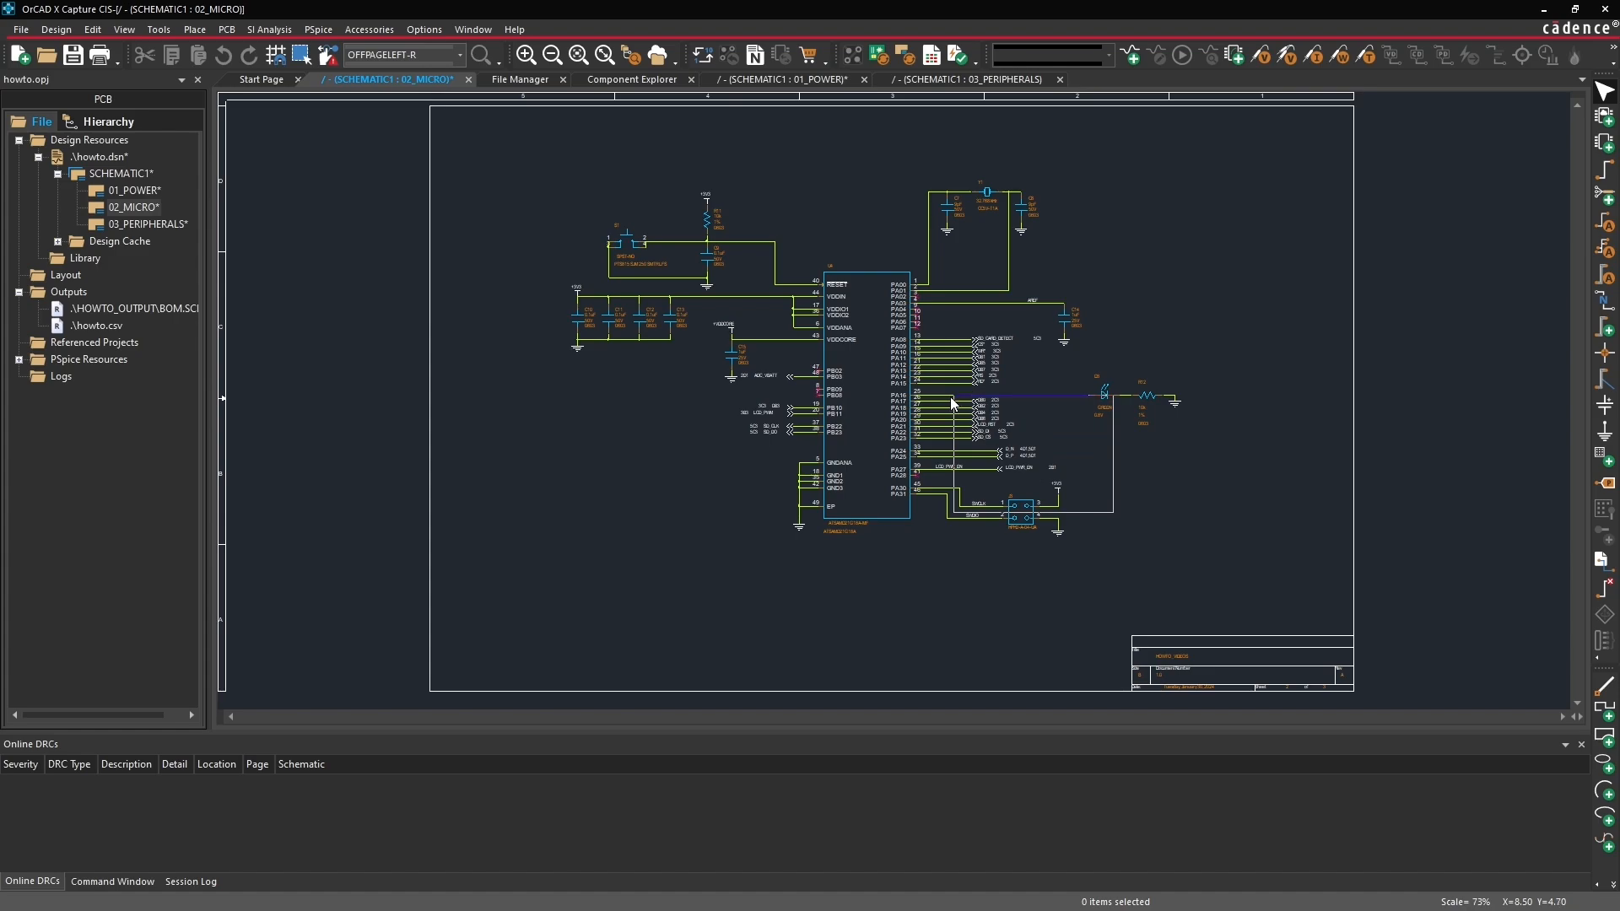
click(749, 495)
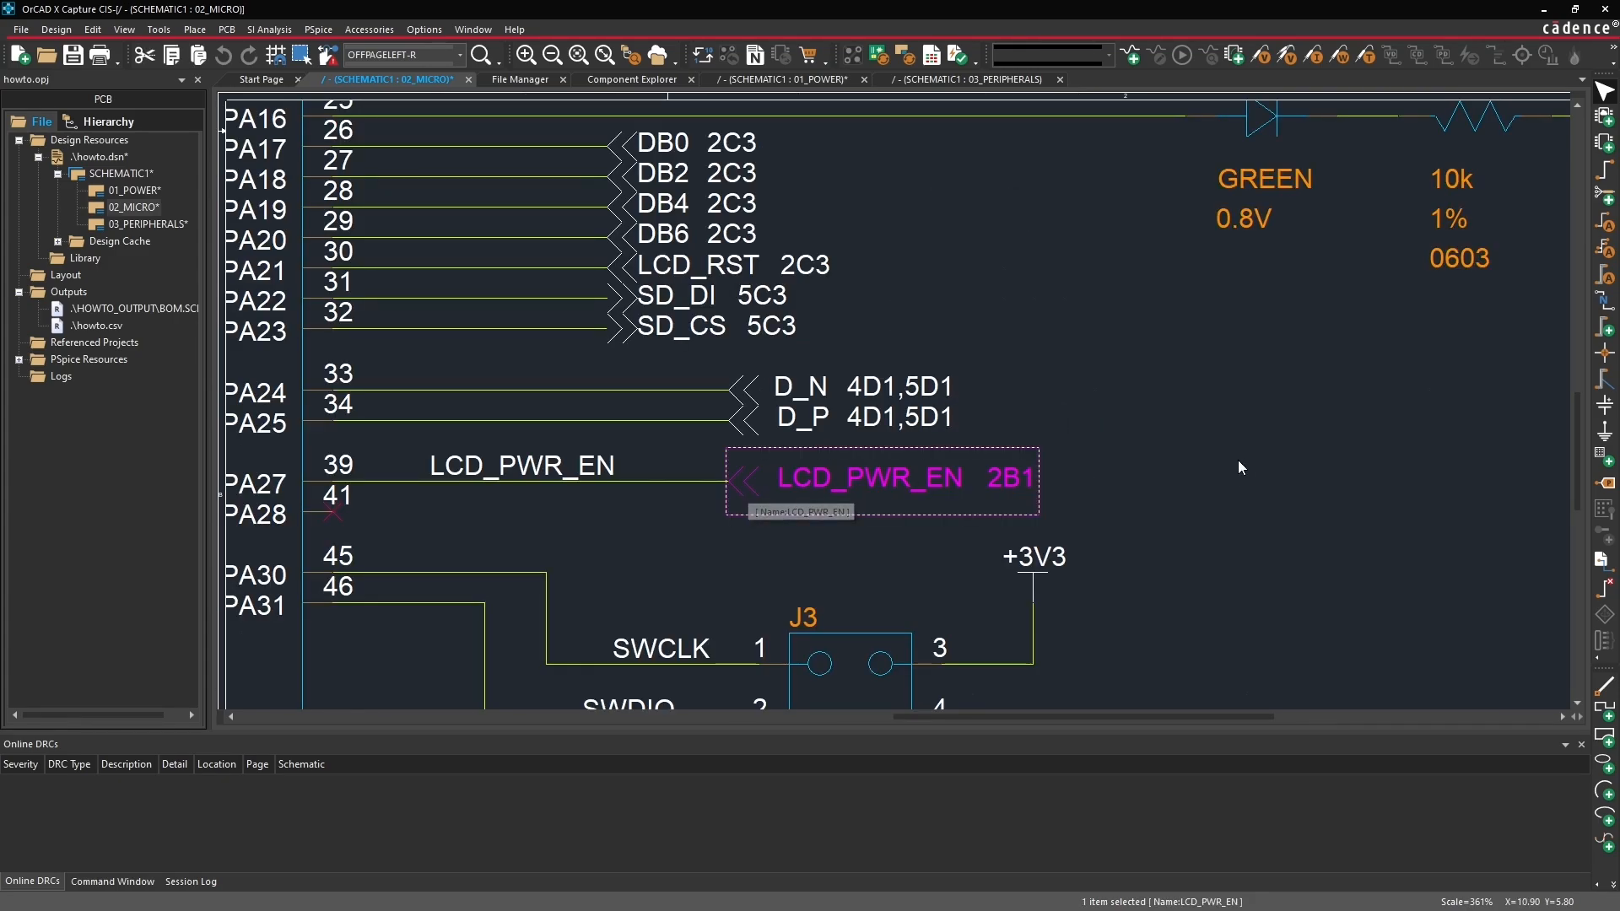
click(1196, 463)
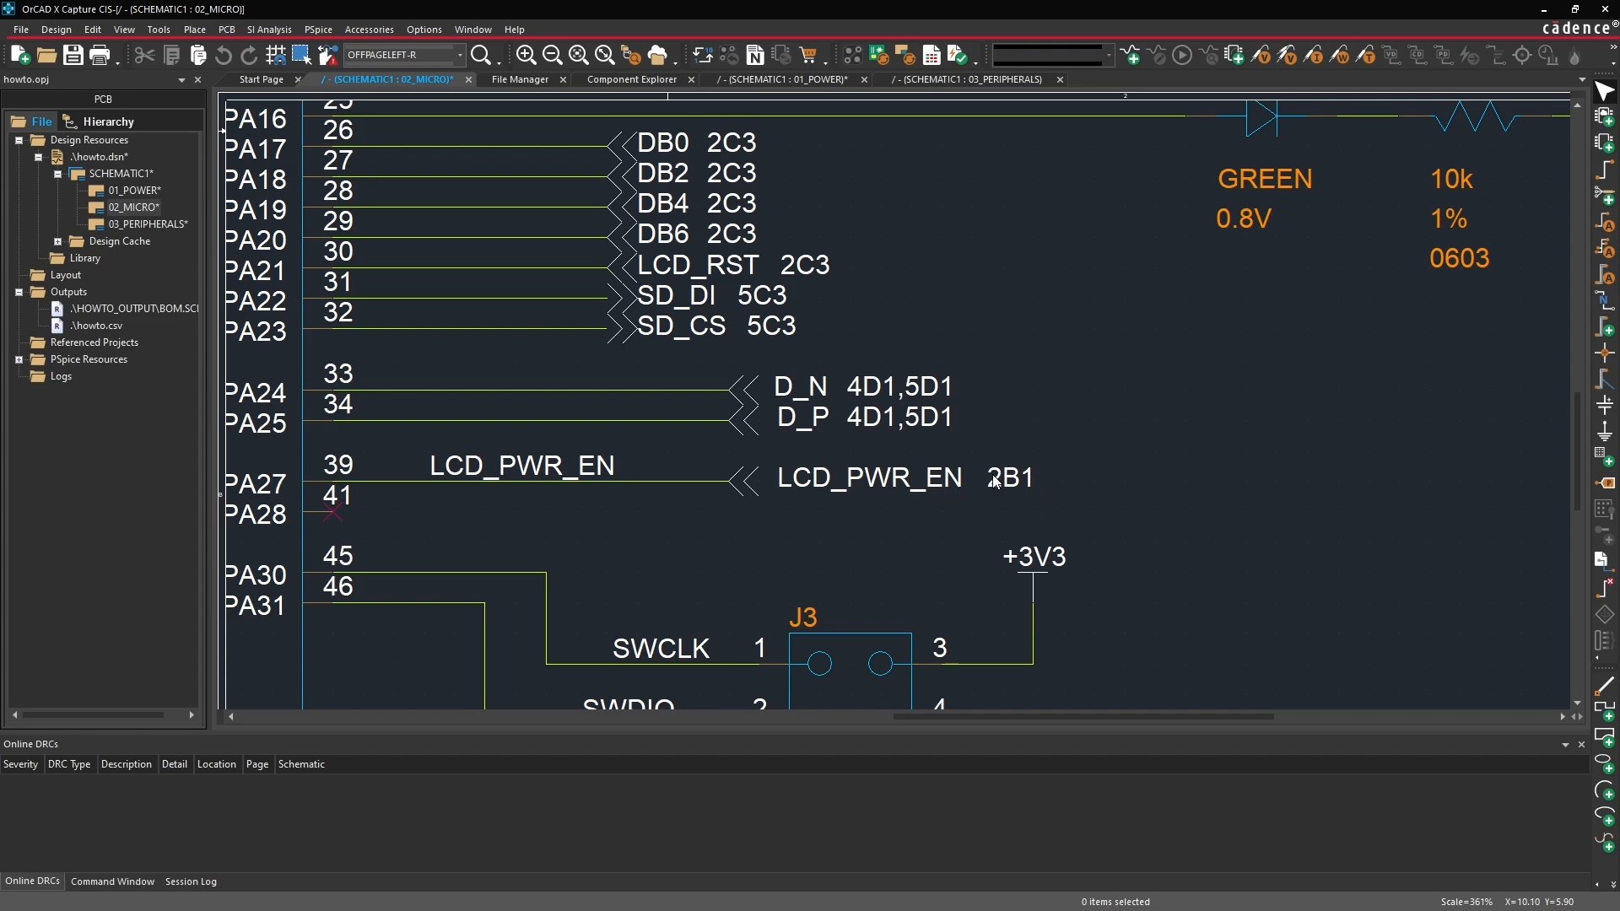
double_click(134, 190)
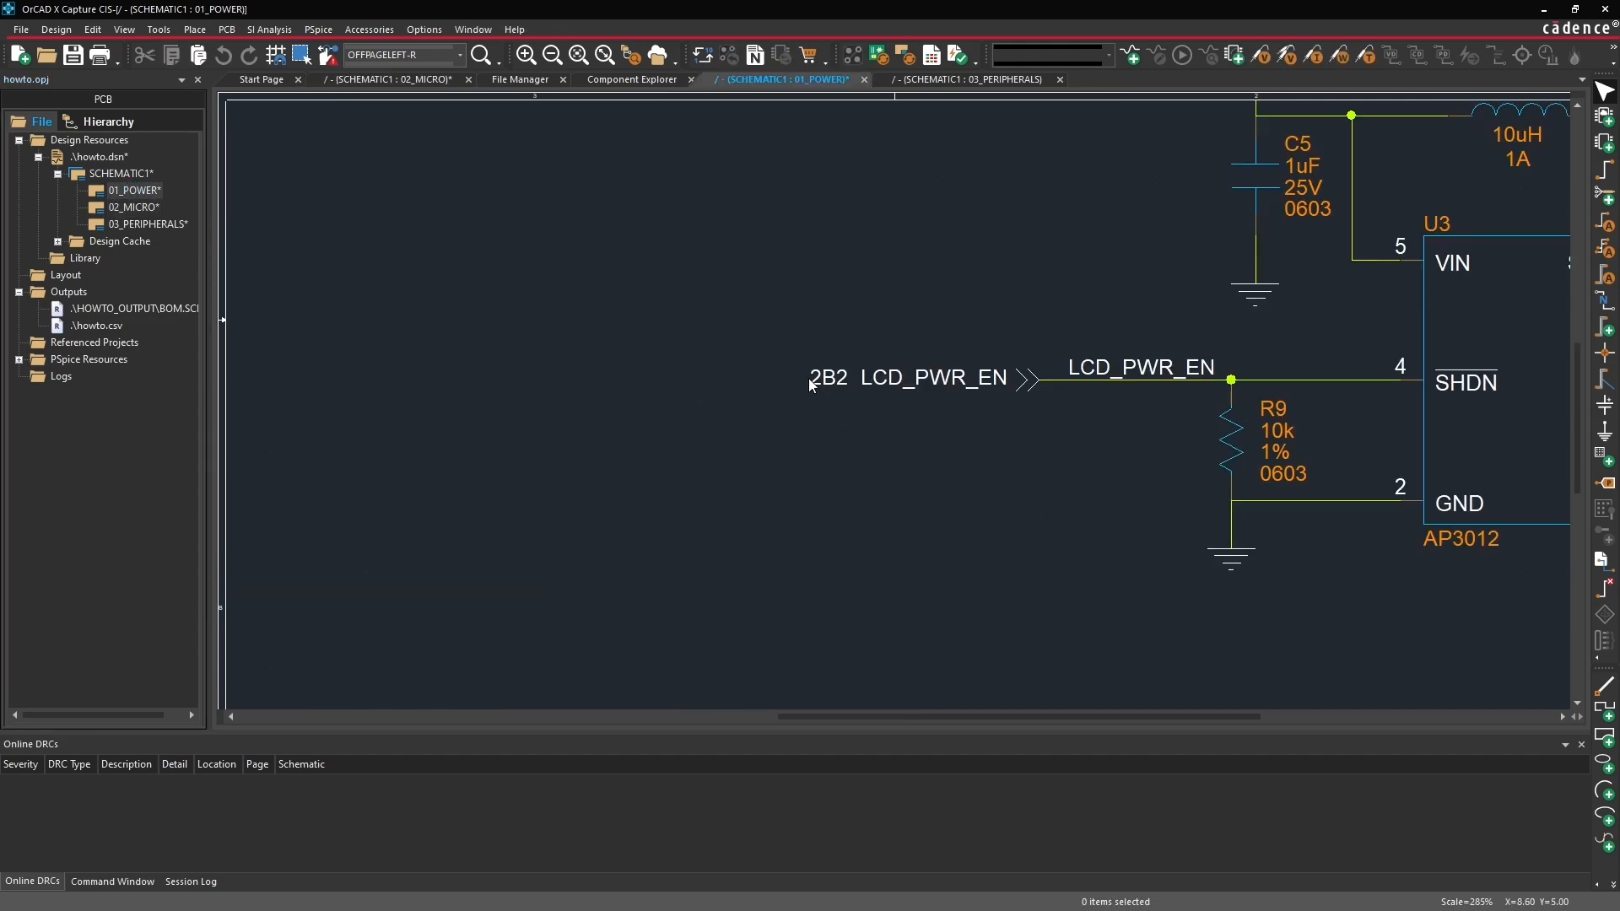
click(845, 383)
click(842, 472)
Step: Review the position and format options for adding intersheet references to the howto design, saving the design when asked
right_click(100, 158)
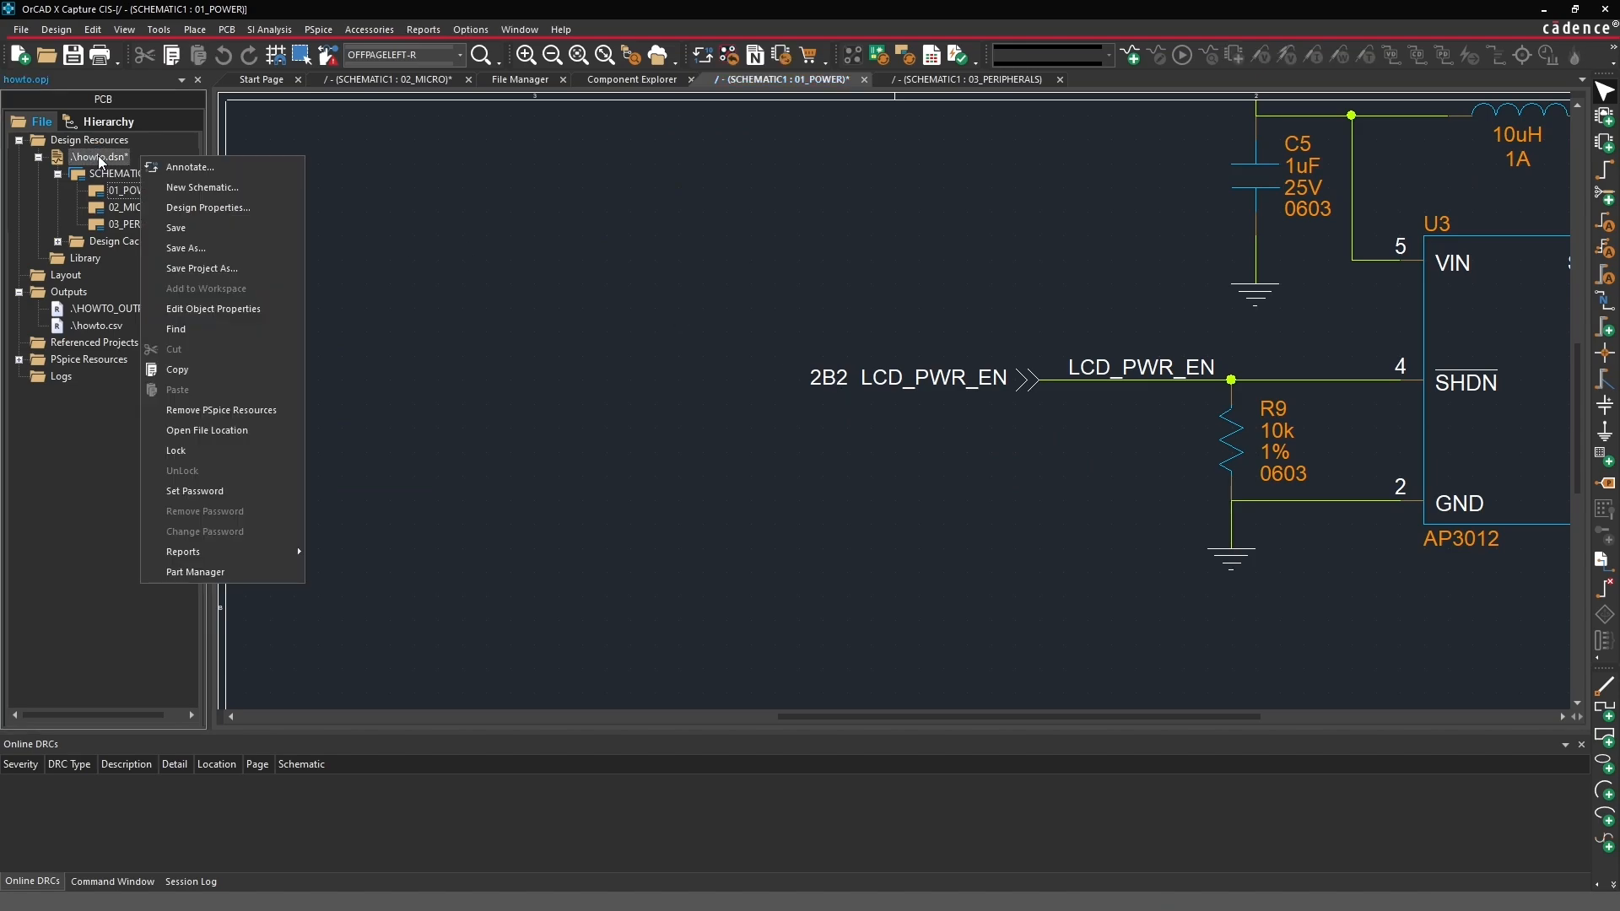
click(178, 168)
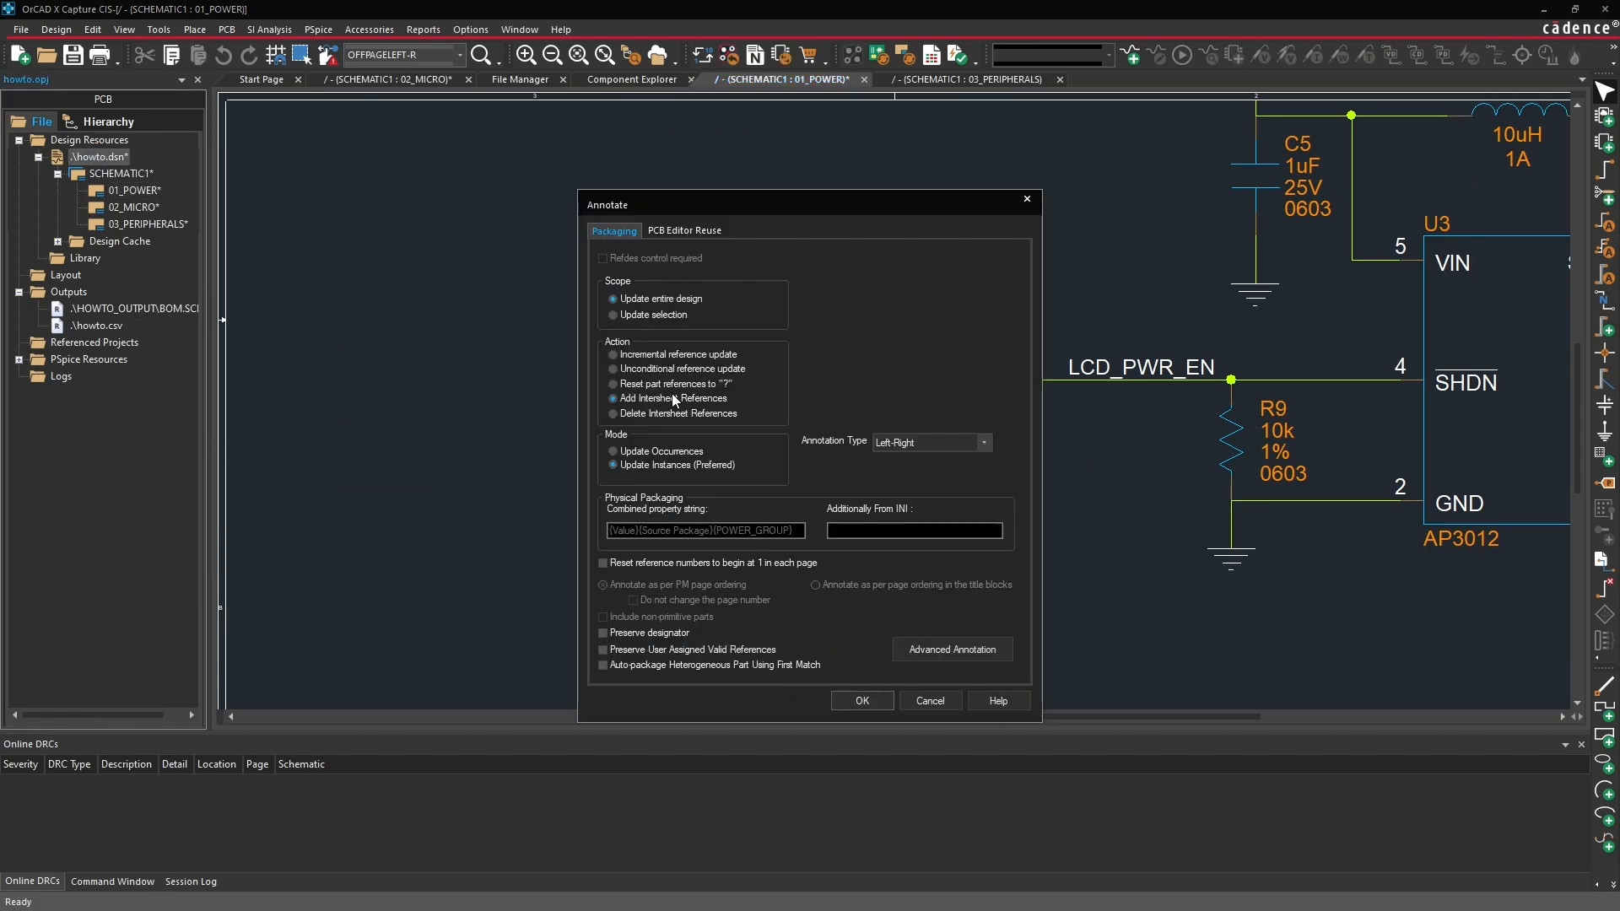
click(864, 697)
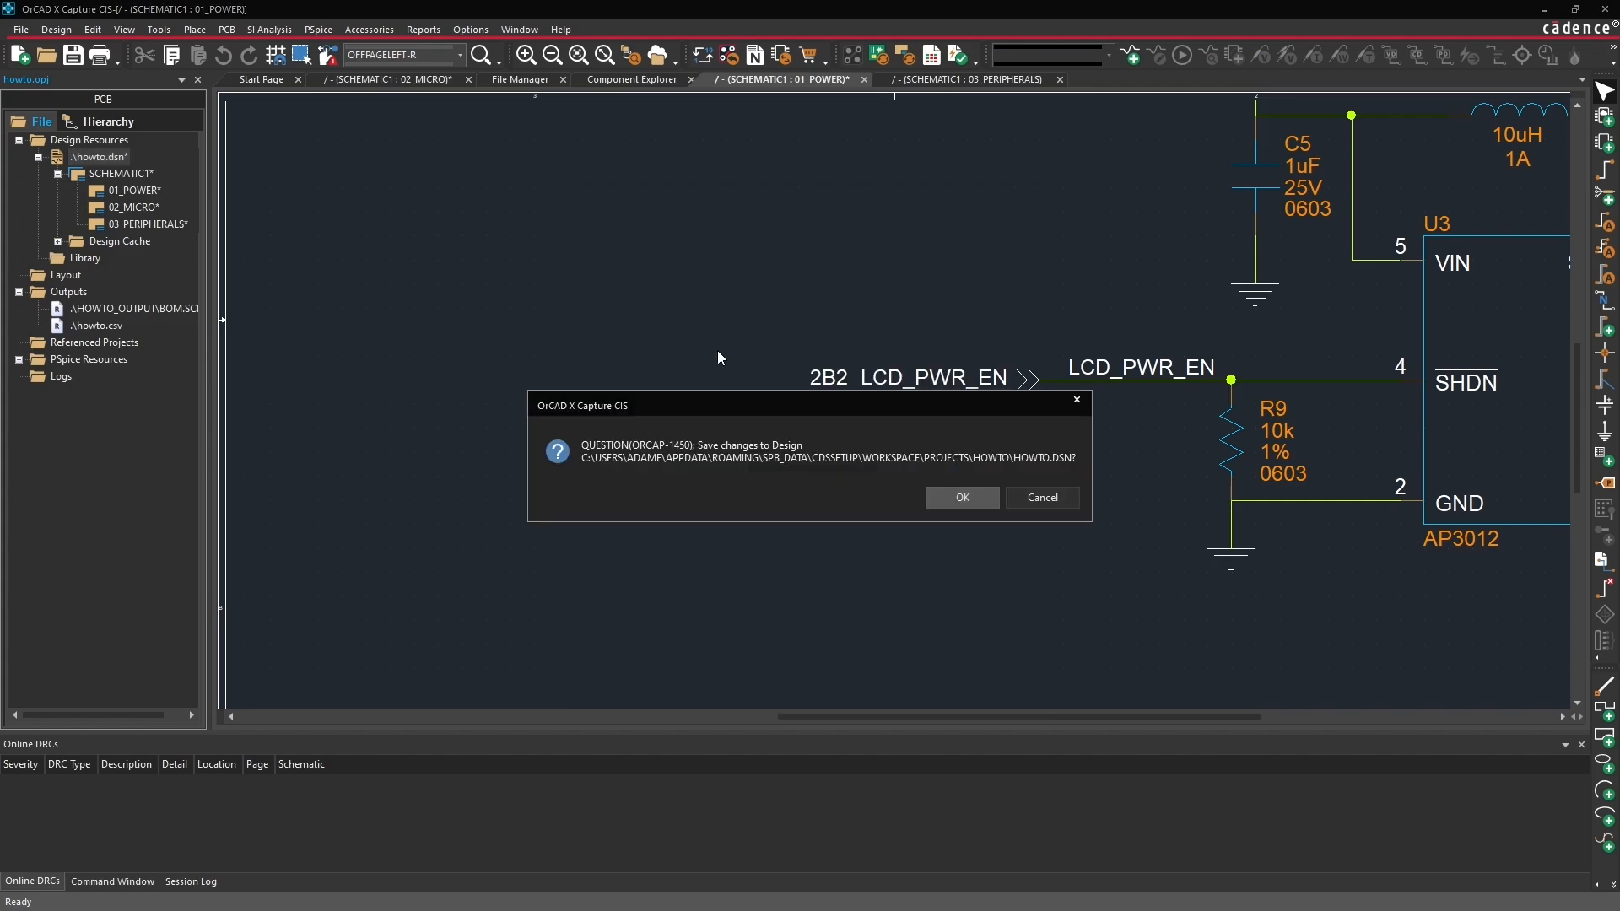
click(962, 498)
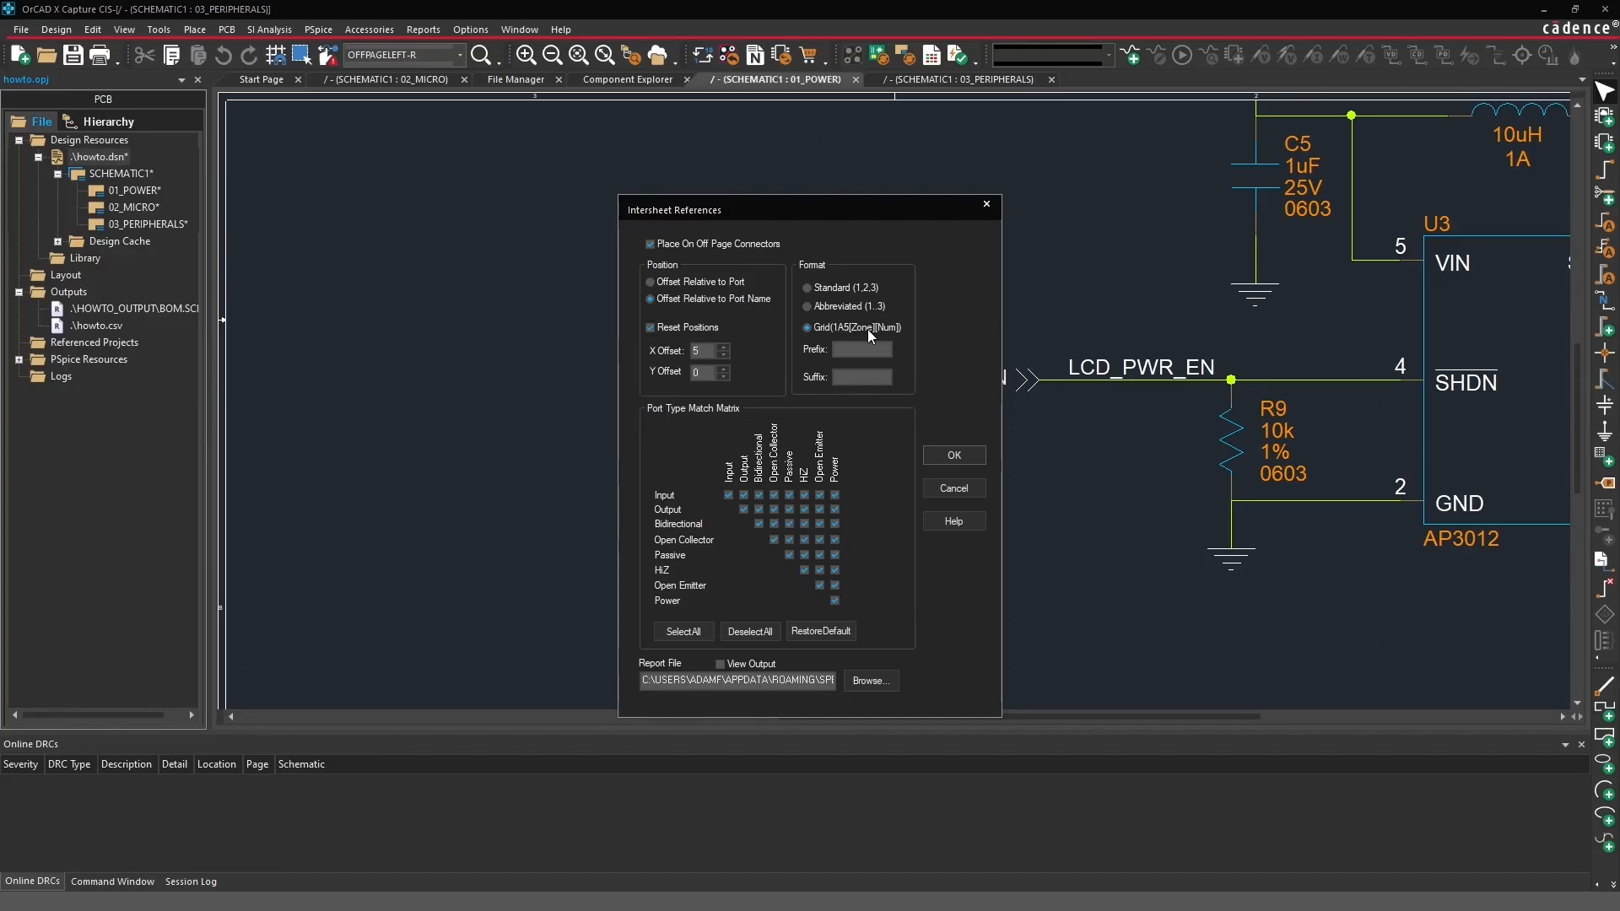
click(985, 206)
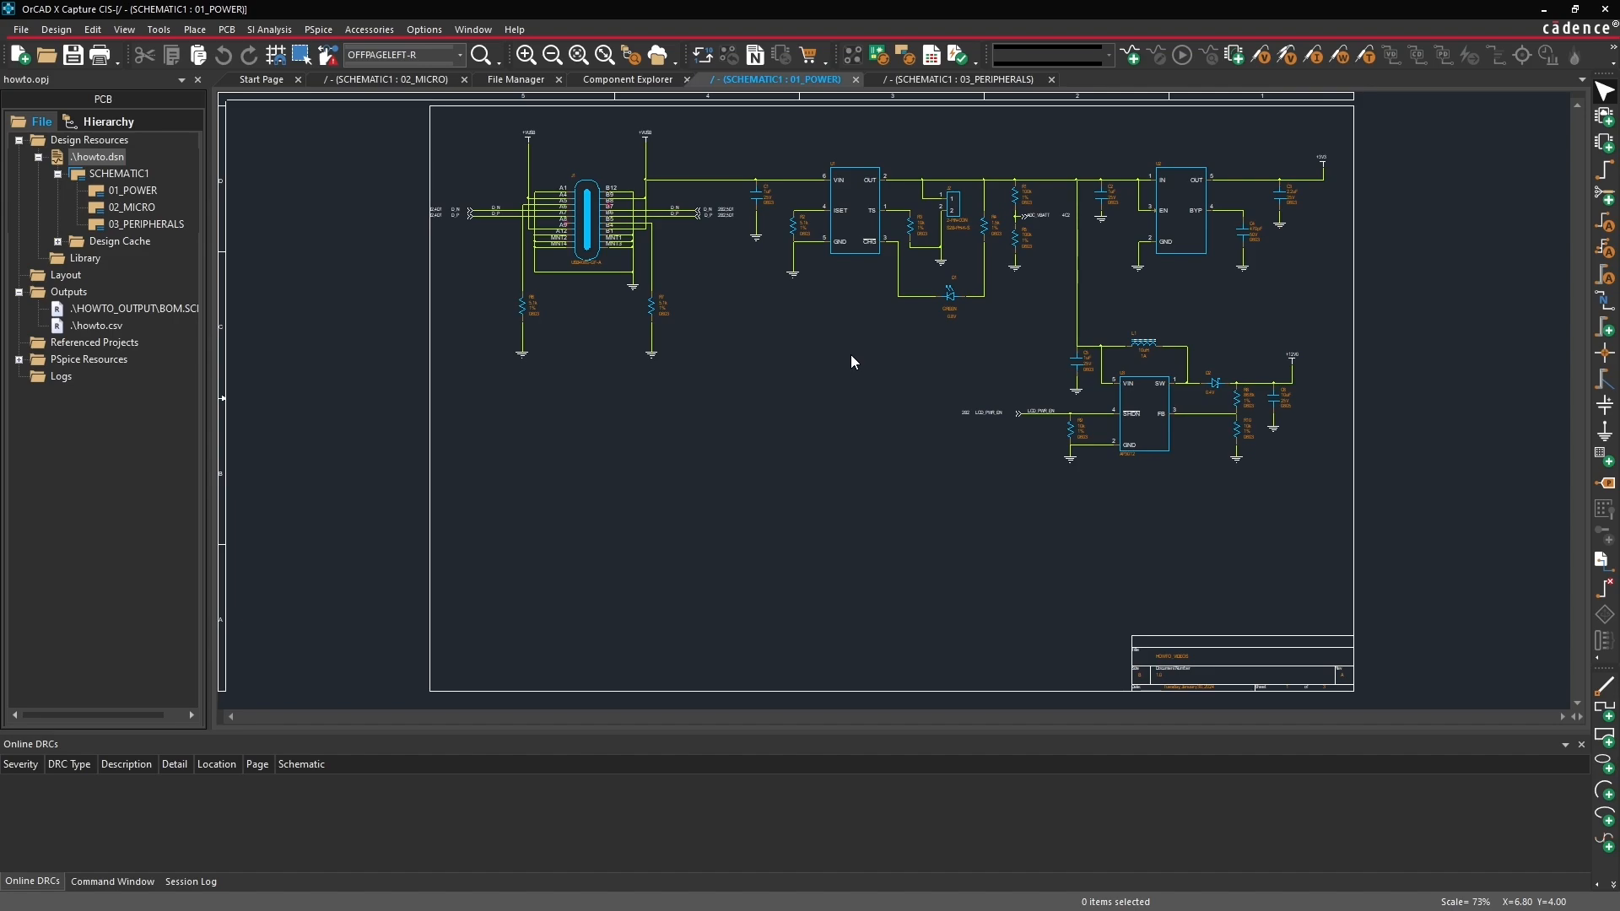
Step: Set the layout tool to OrCAD X Presto in the Design Sync Setup
click(234, 31)
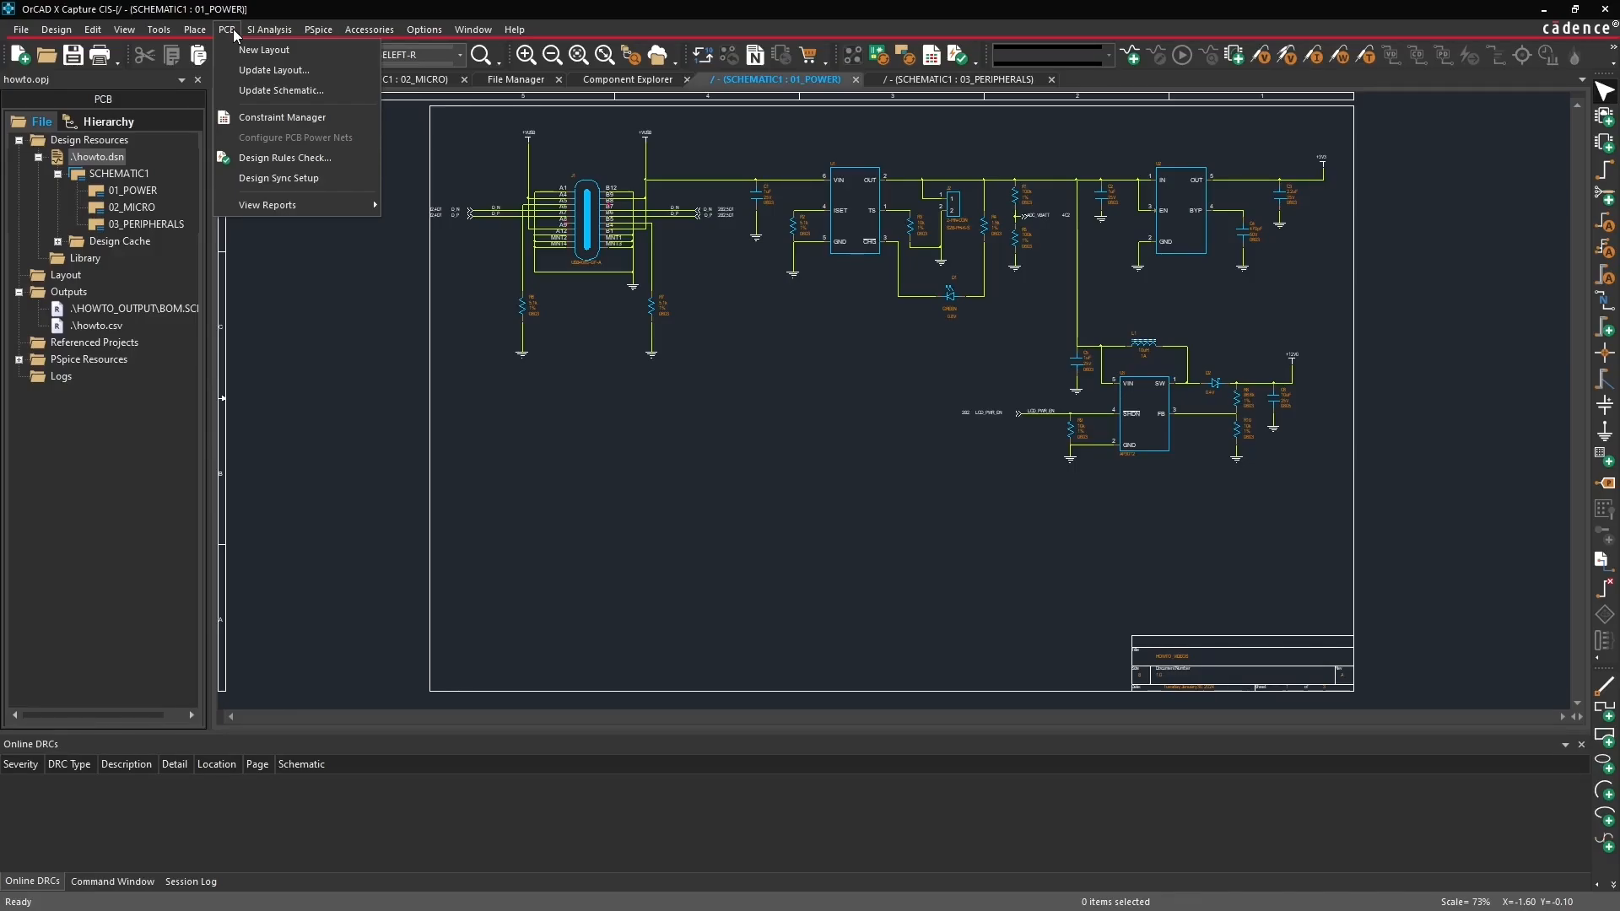
click(244, 185)
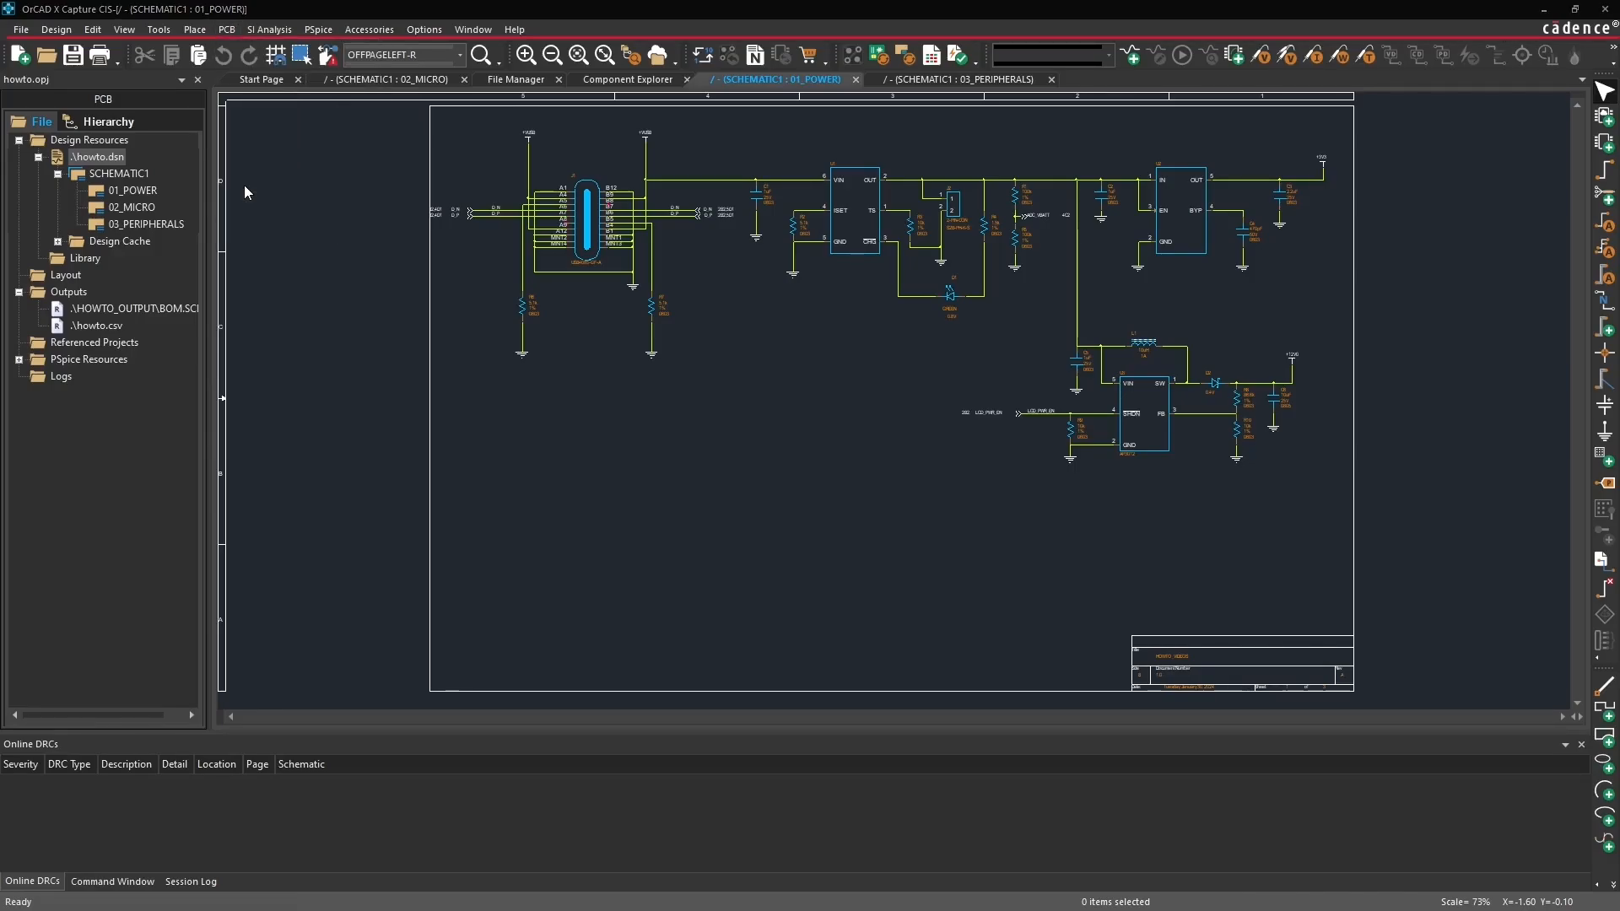
drag(848, 248, 679, 248)
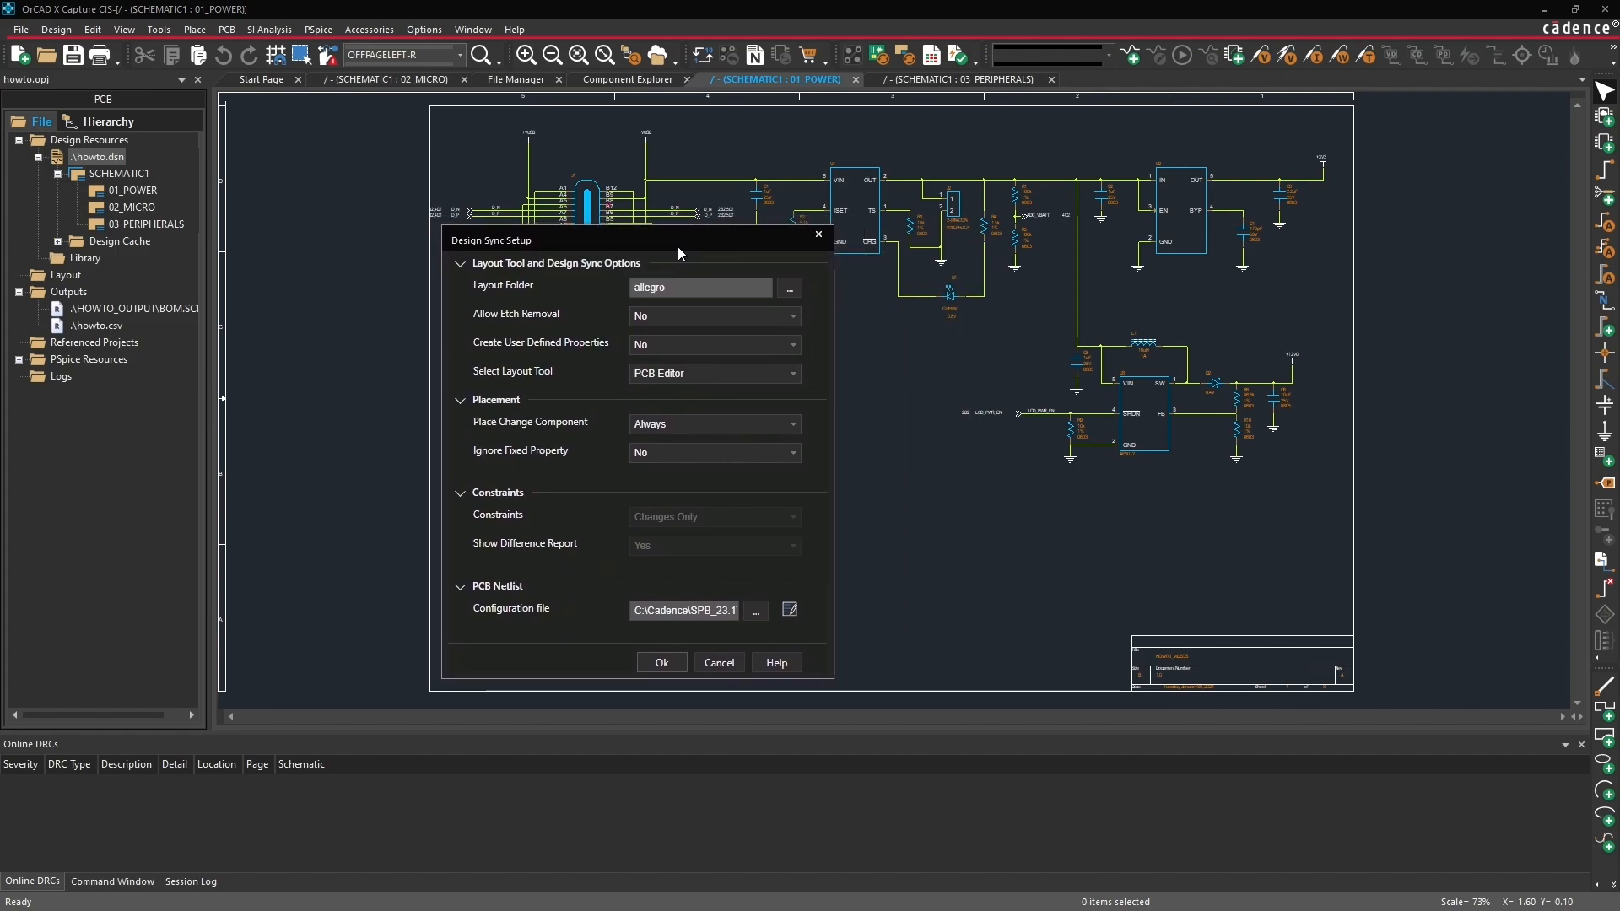
click(785, 374)
click(690, 411)
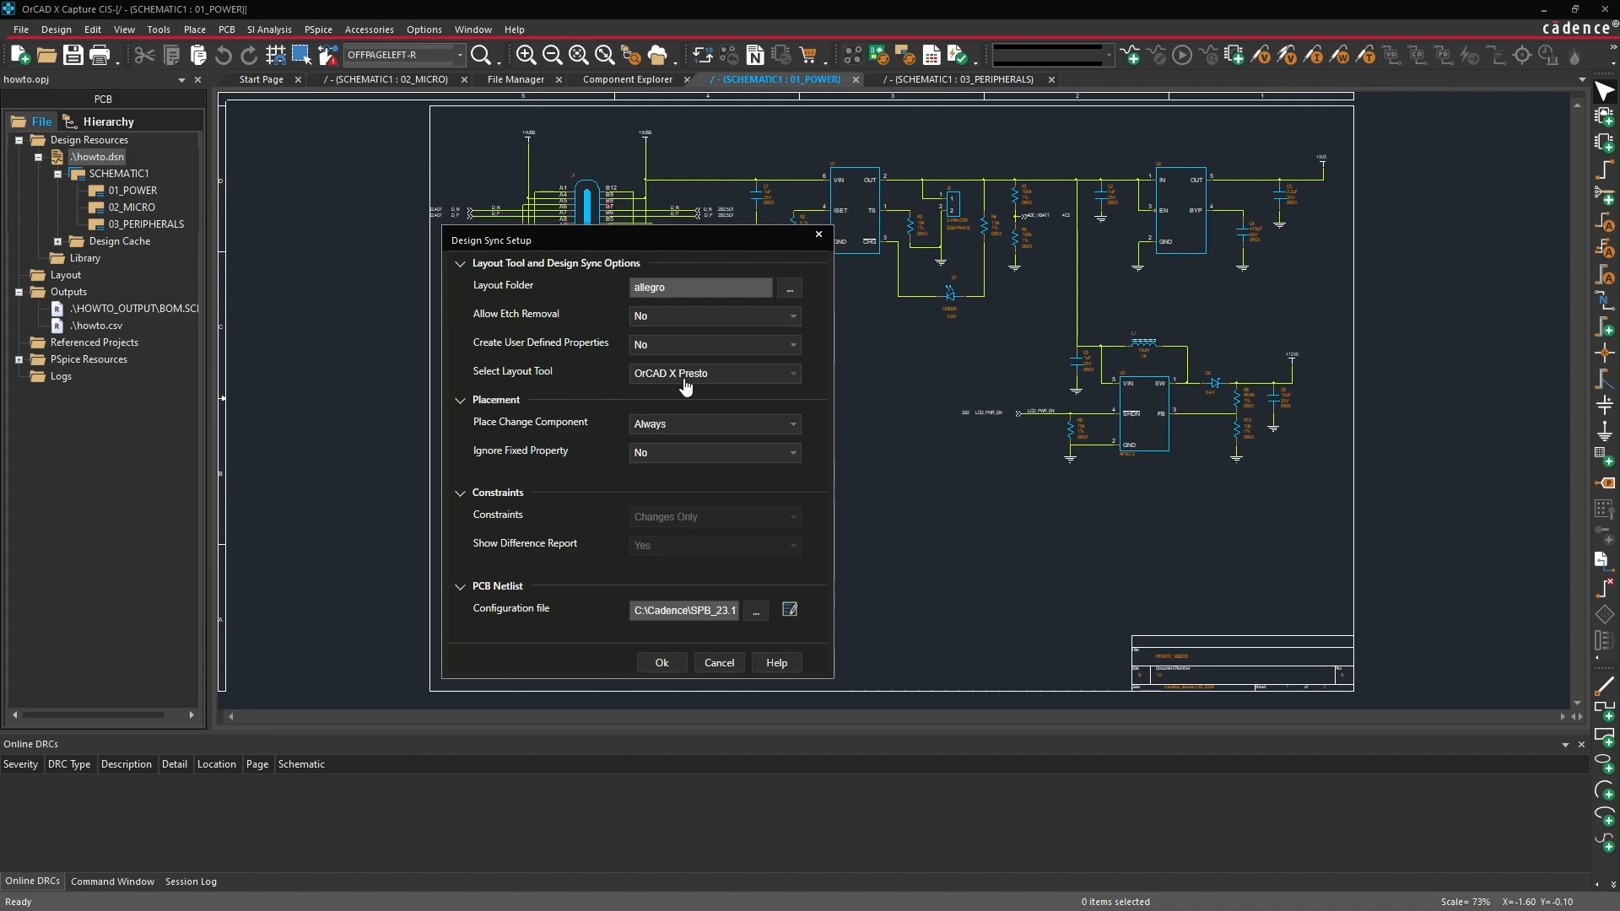
click(659, 664)
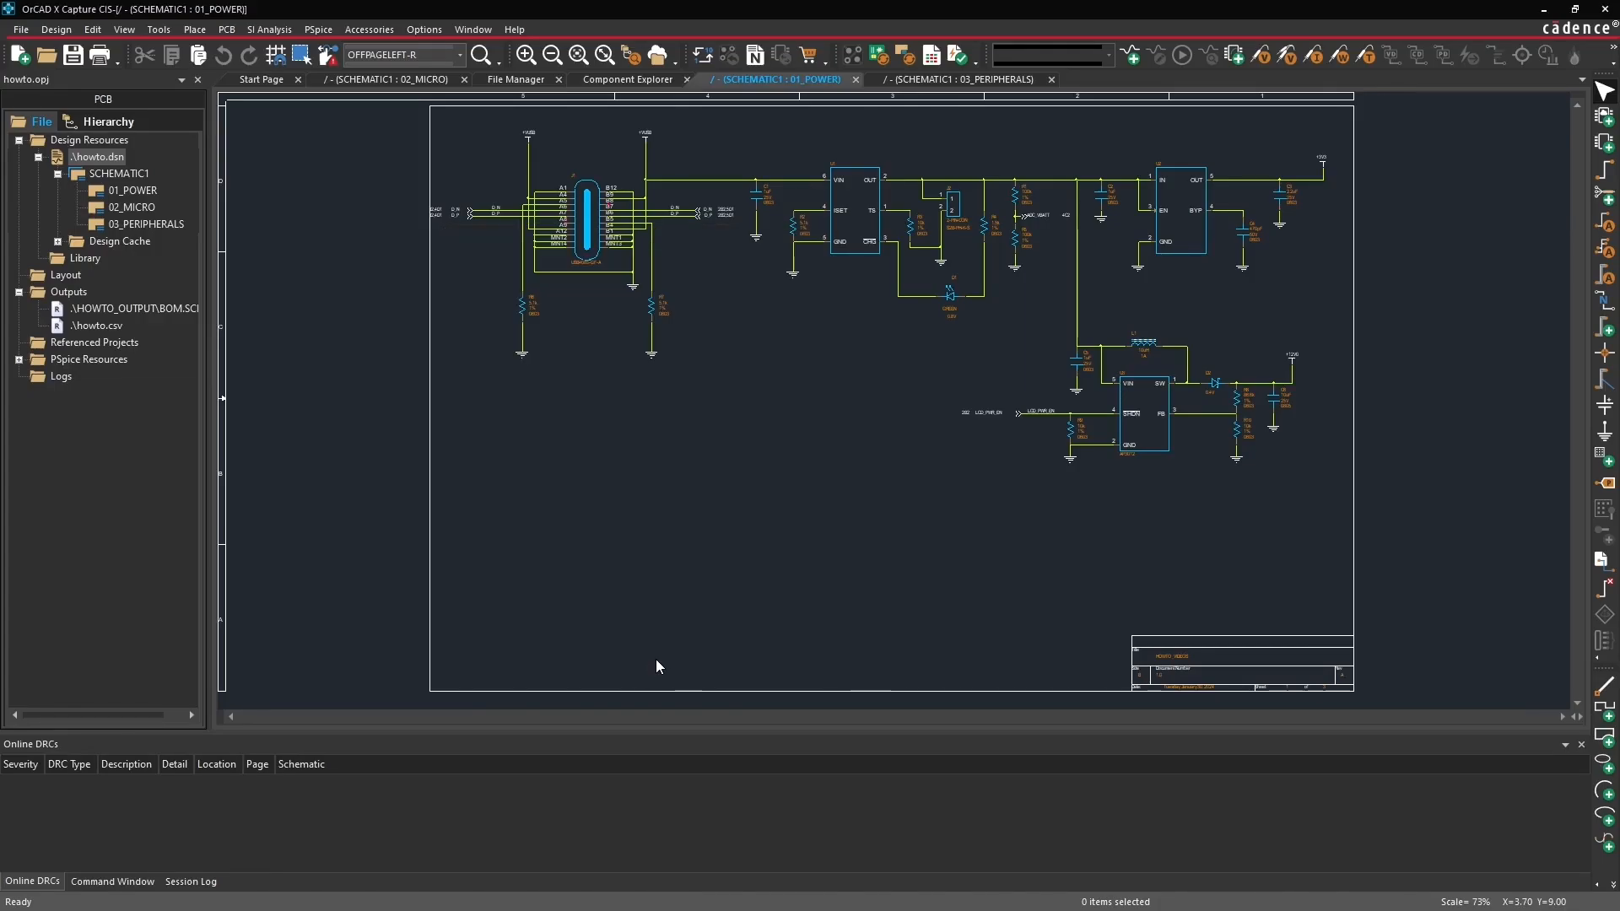
Step: Create a new layout in the allegro folder as allegro\howto.brd and open it with OrCAD X Presto Professional
click(226, 28)
click(240, 53)
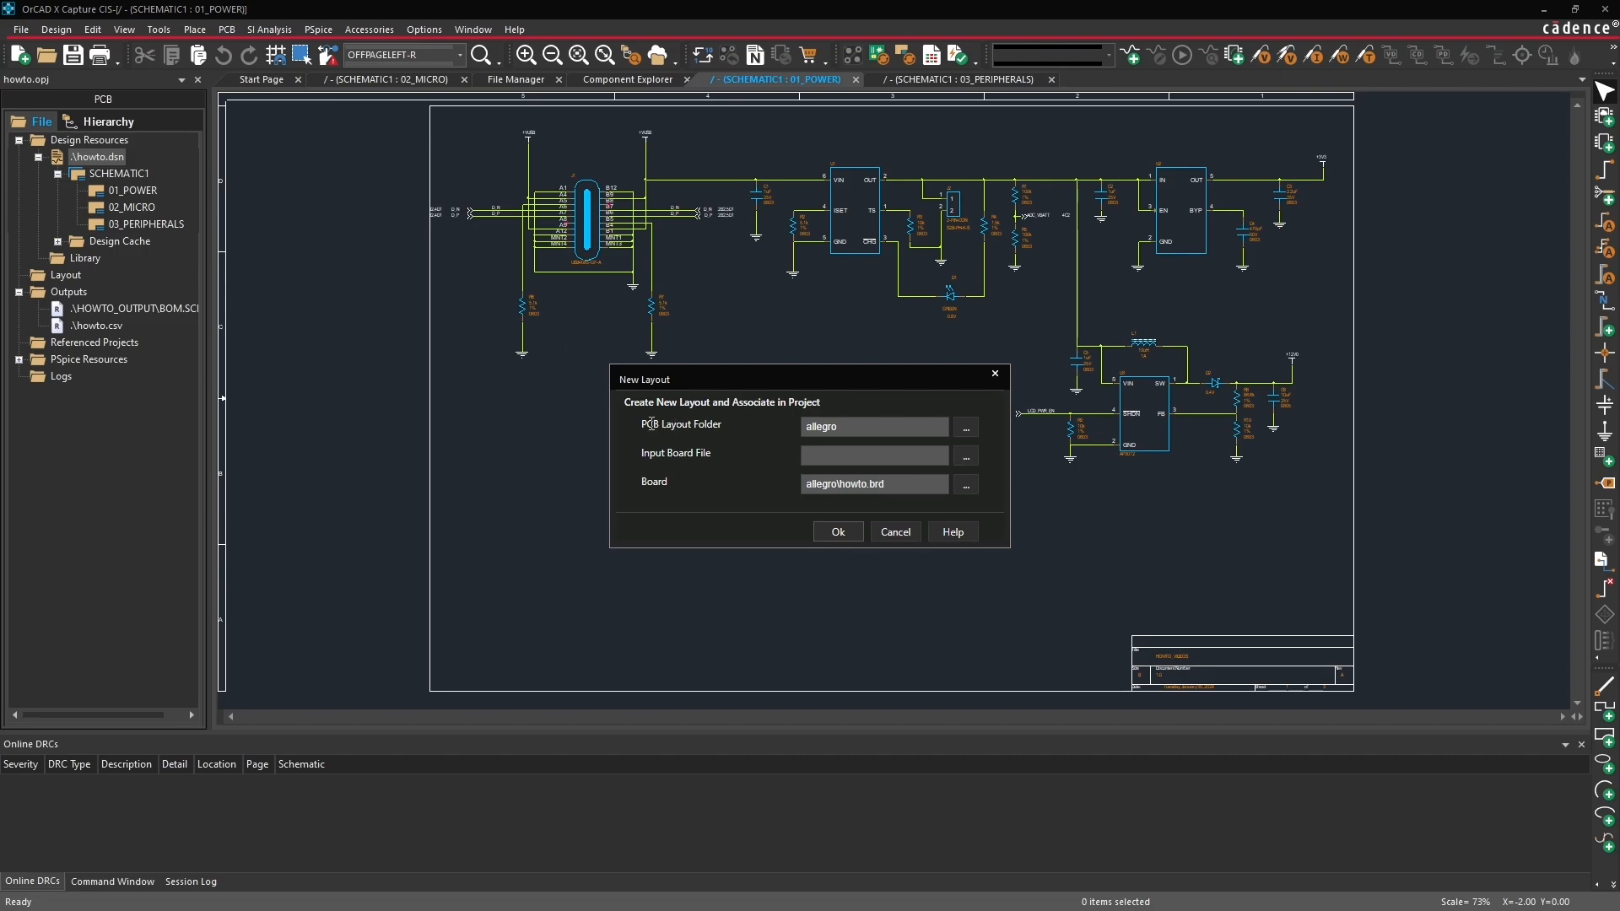
click(859, 428)
drag(642, 481, 662, 480)
click(668, 480)
click(843, 483)
click(838, 533)
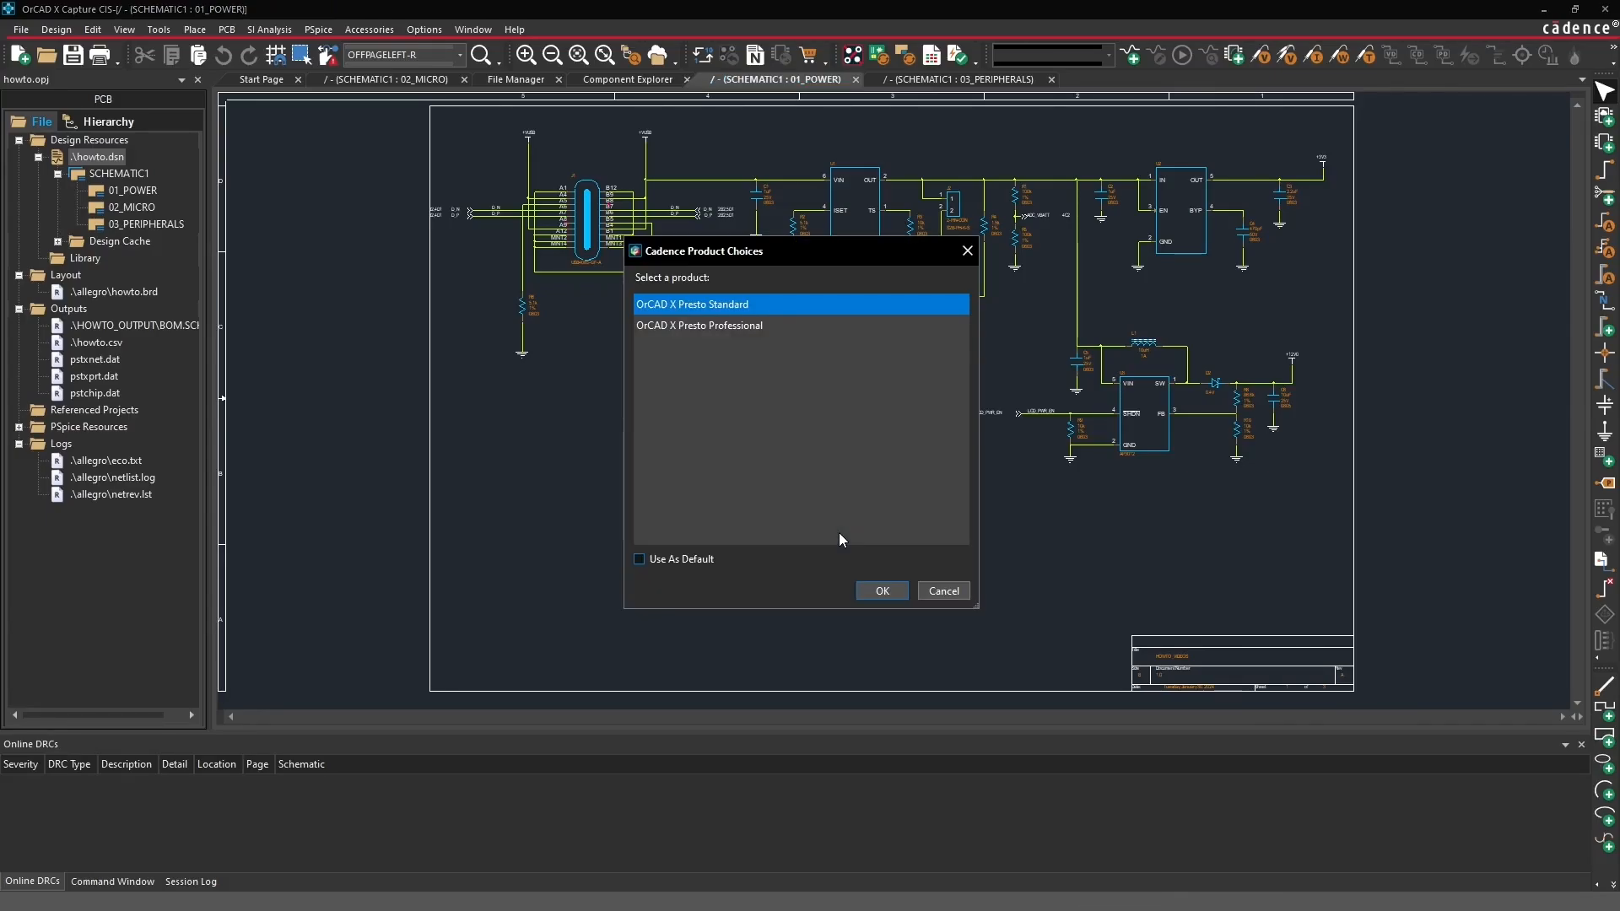
click(721, 328)
click(877, 591)
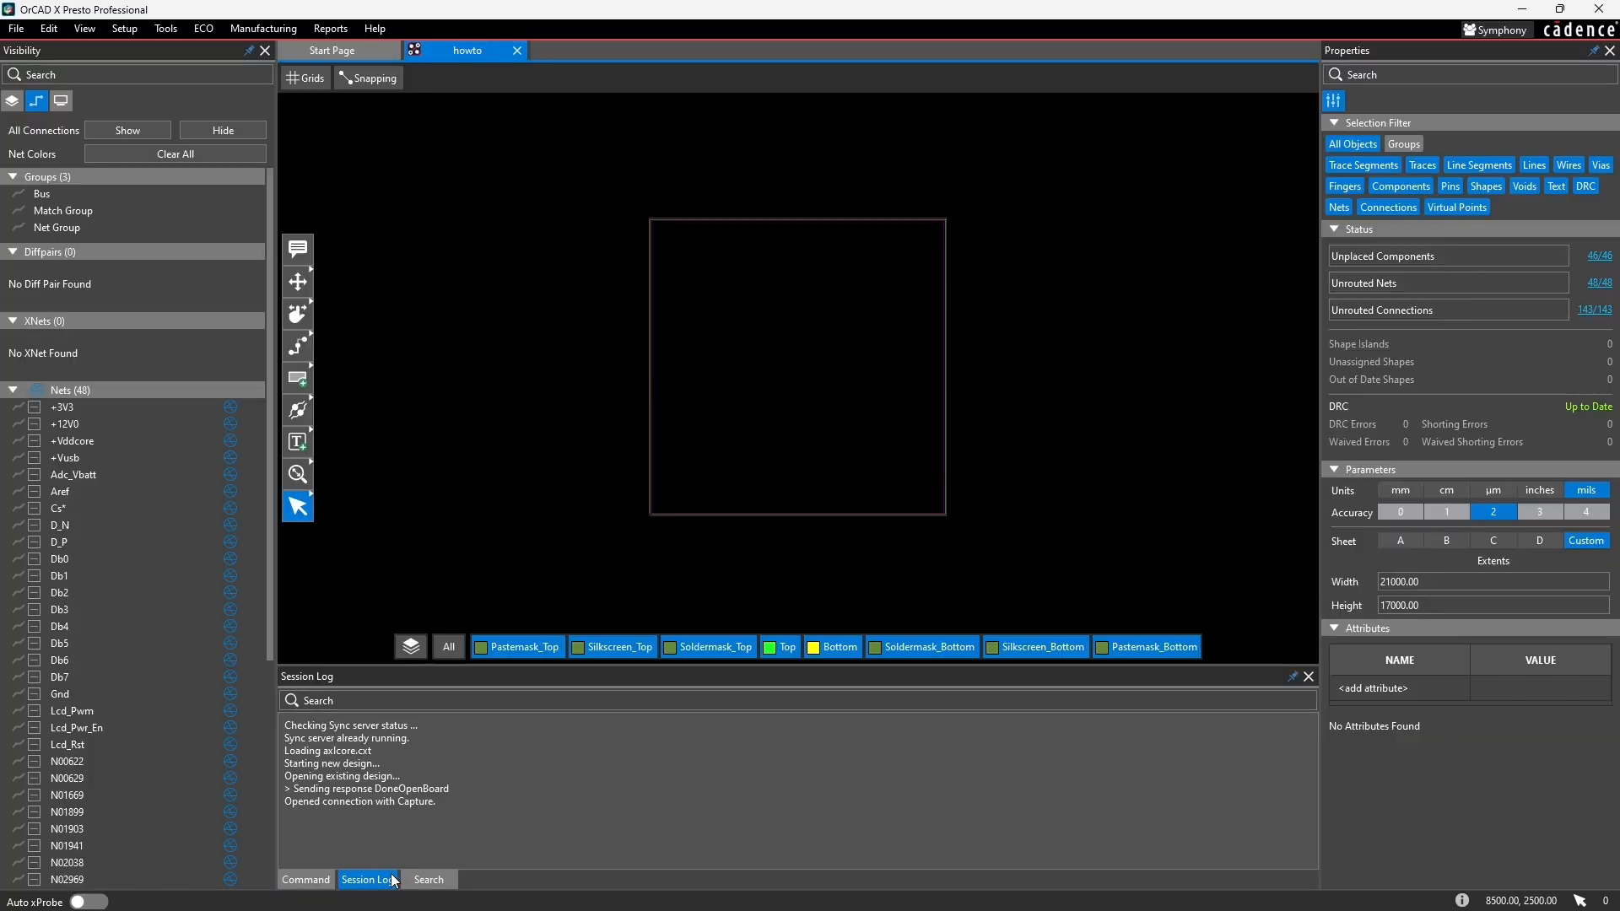
Step: Switch to OrCAD X Capture and check the session log messages about the new board generation
click(444, 896)
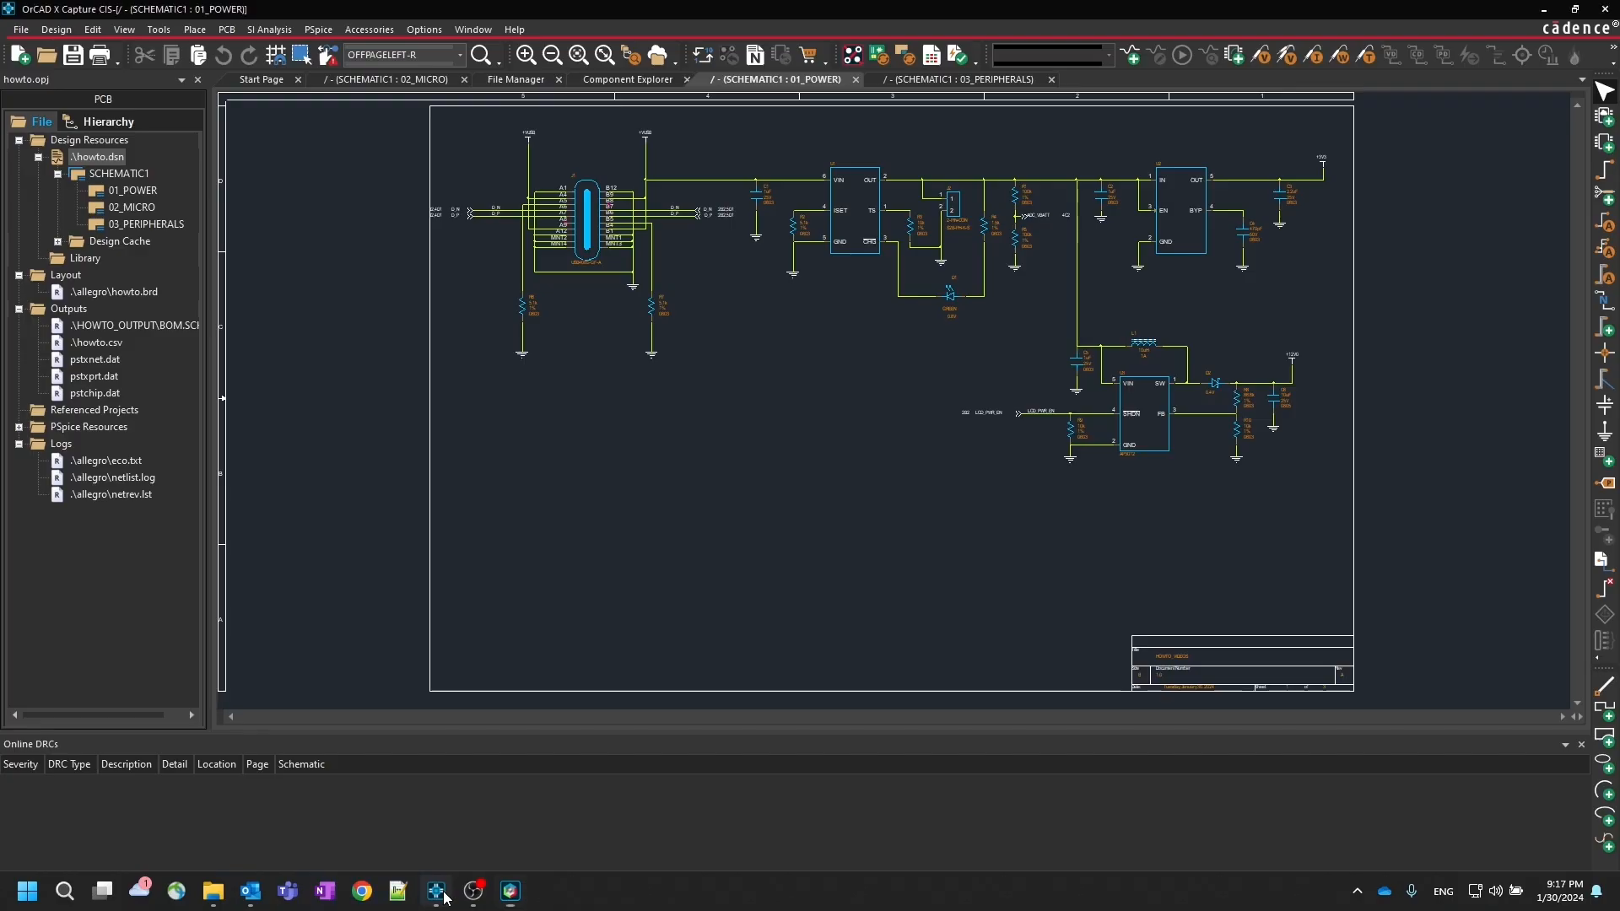
click(192, 882)
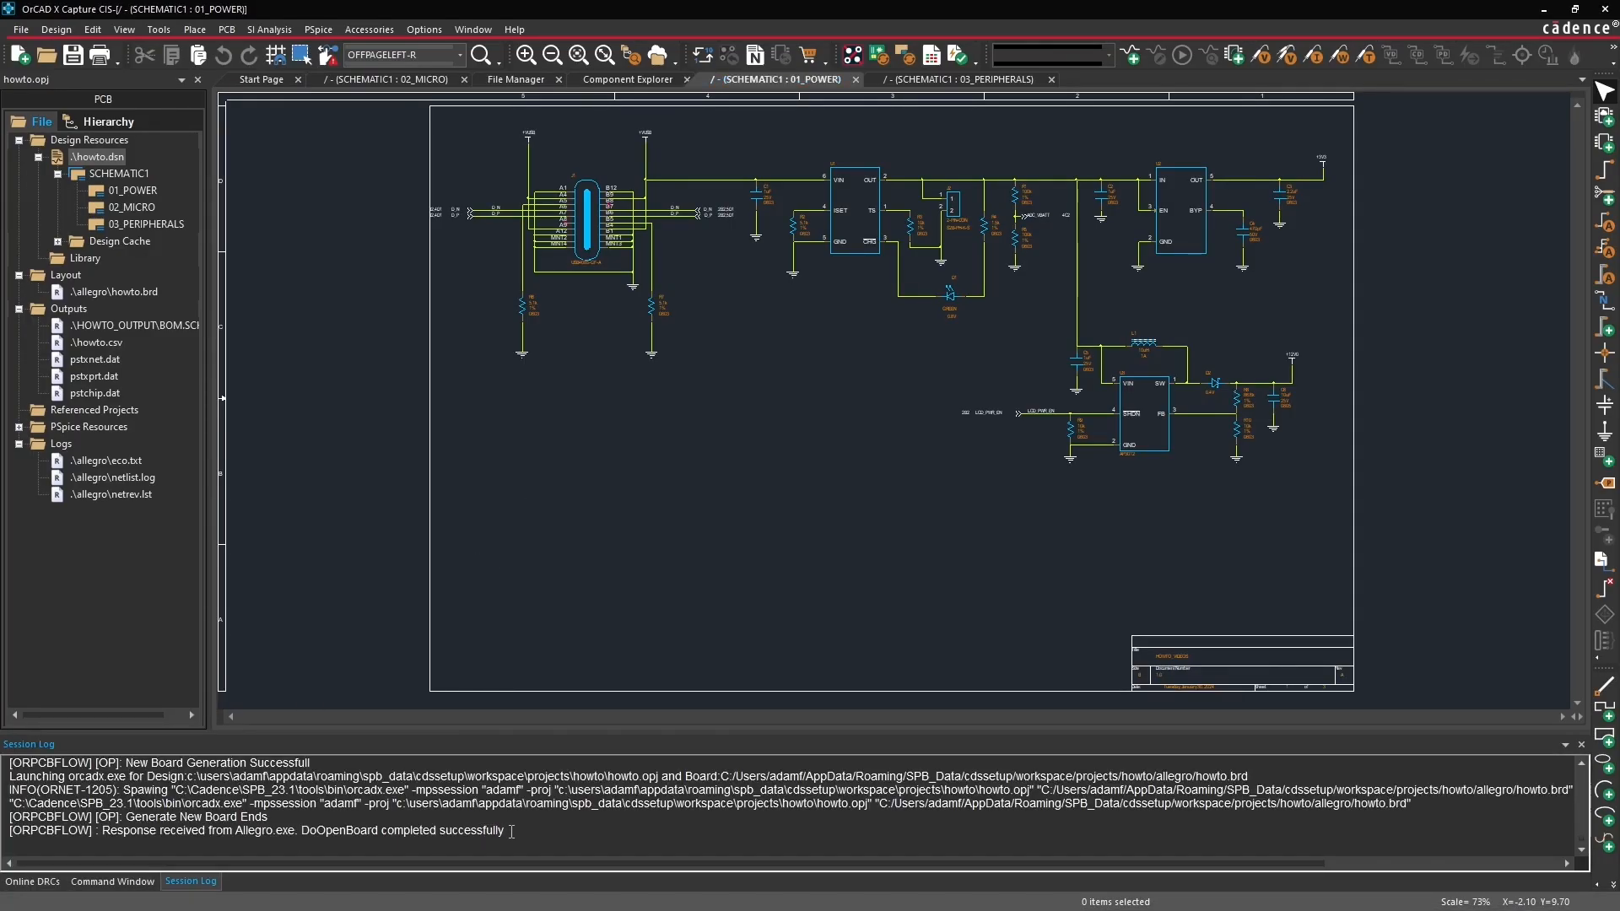
drag(511, 831, 159, 821)
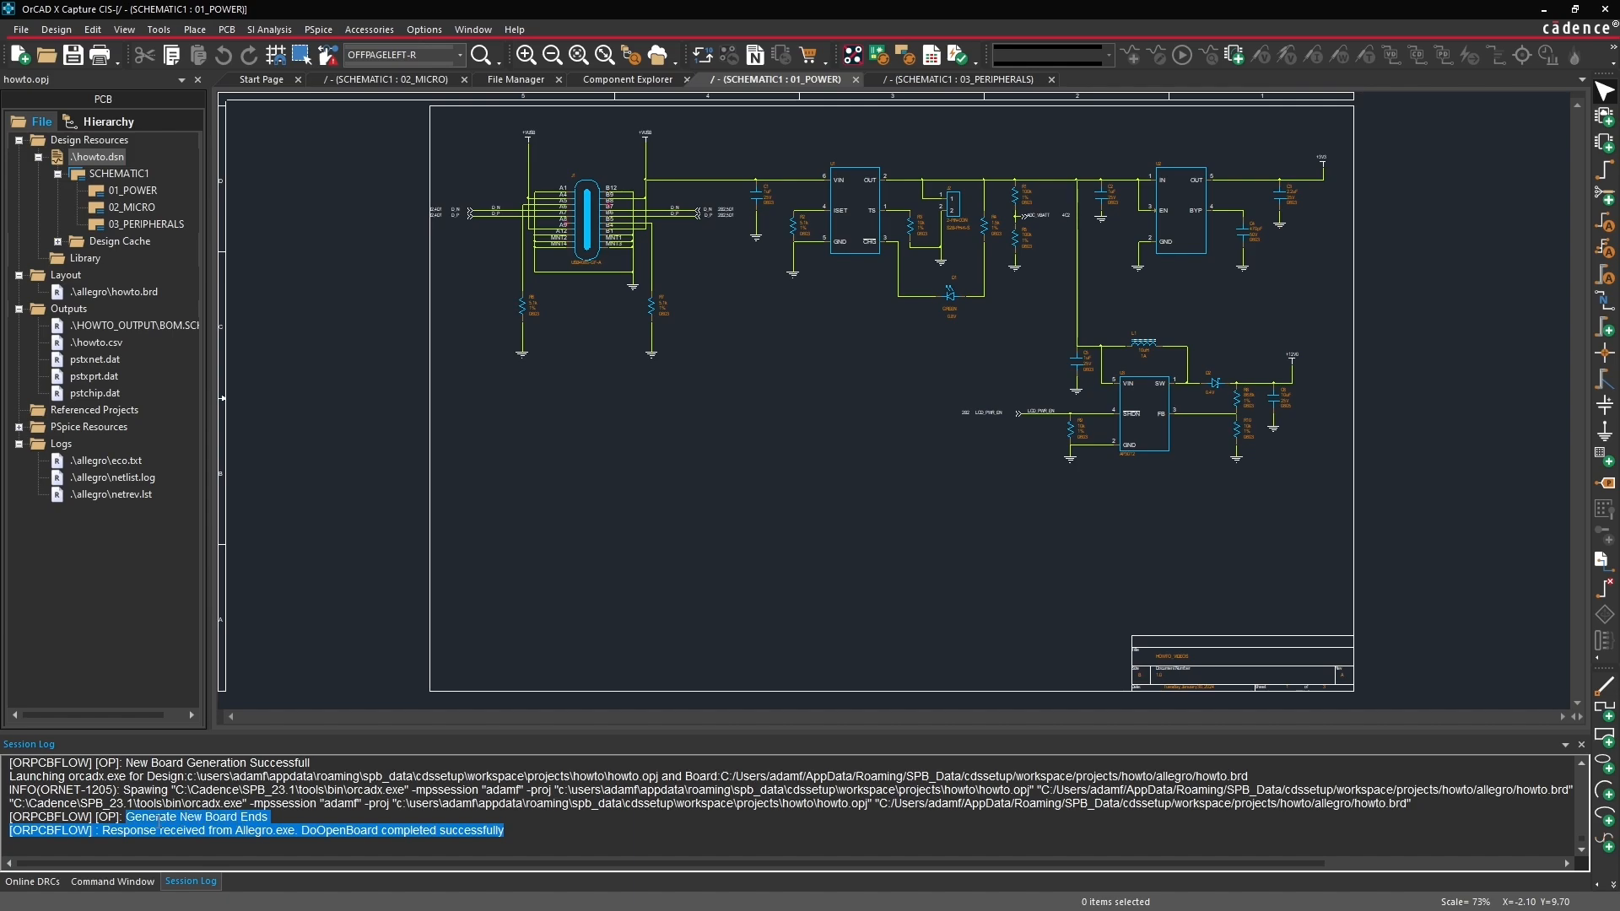
click(161, 823)
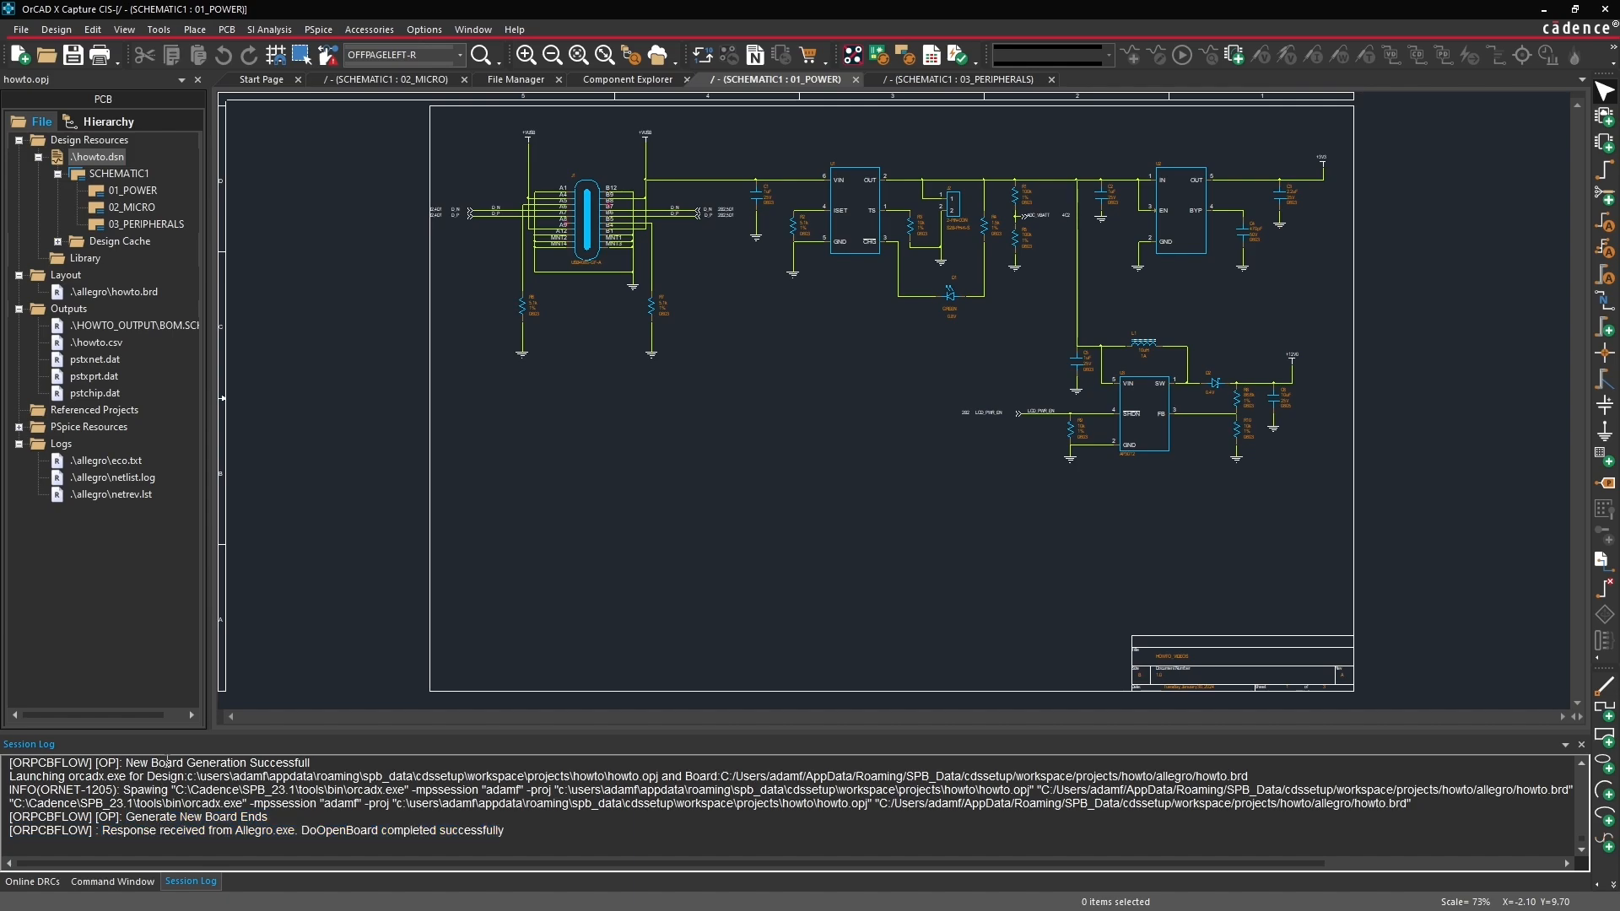
scroll(224, 799, up, 2)
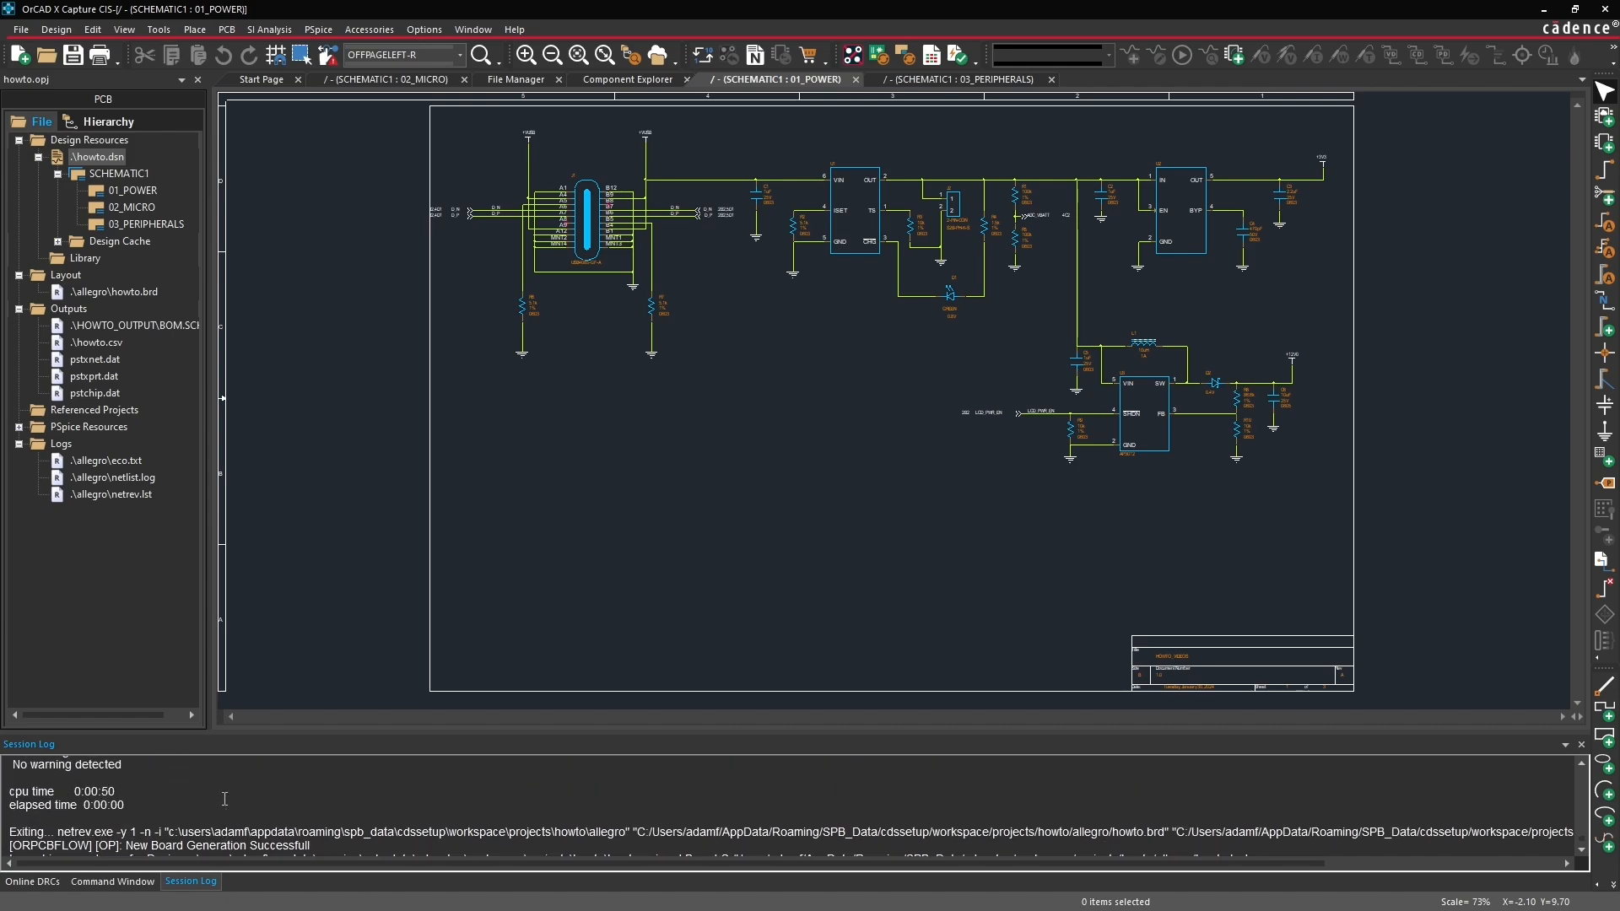
scroll(224, 799, down, 2)
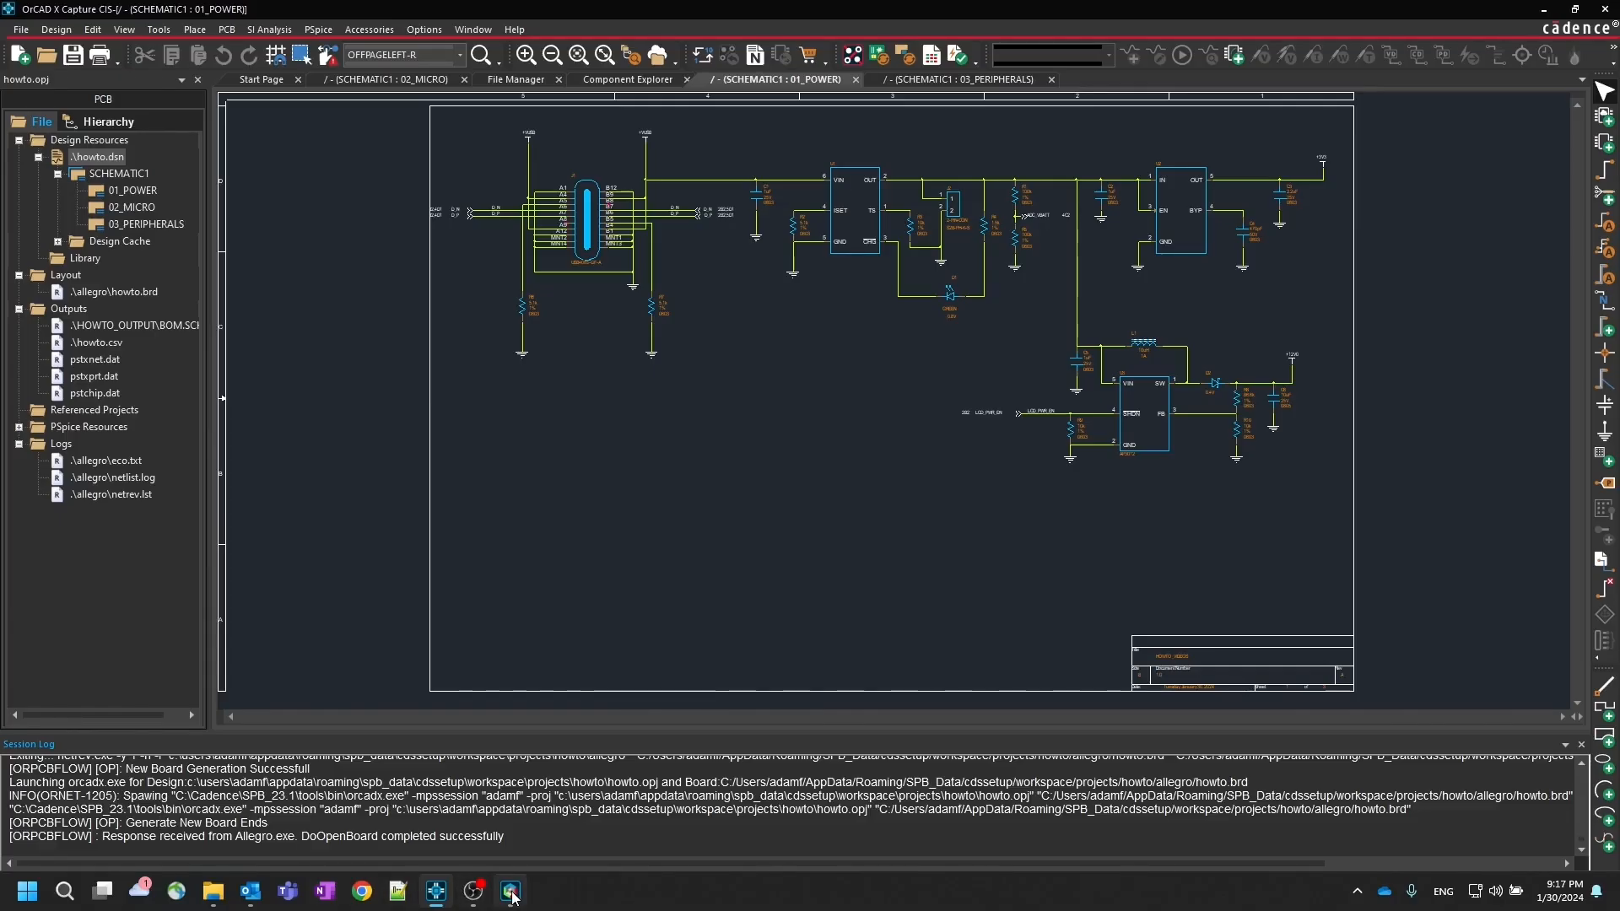
Step: Switch to OrCAD X Presto, list the unplaced components, and review their part numbers and footprints
click(434, 891)
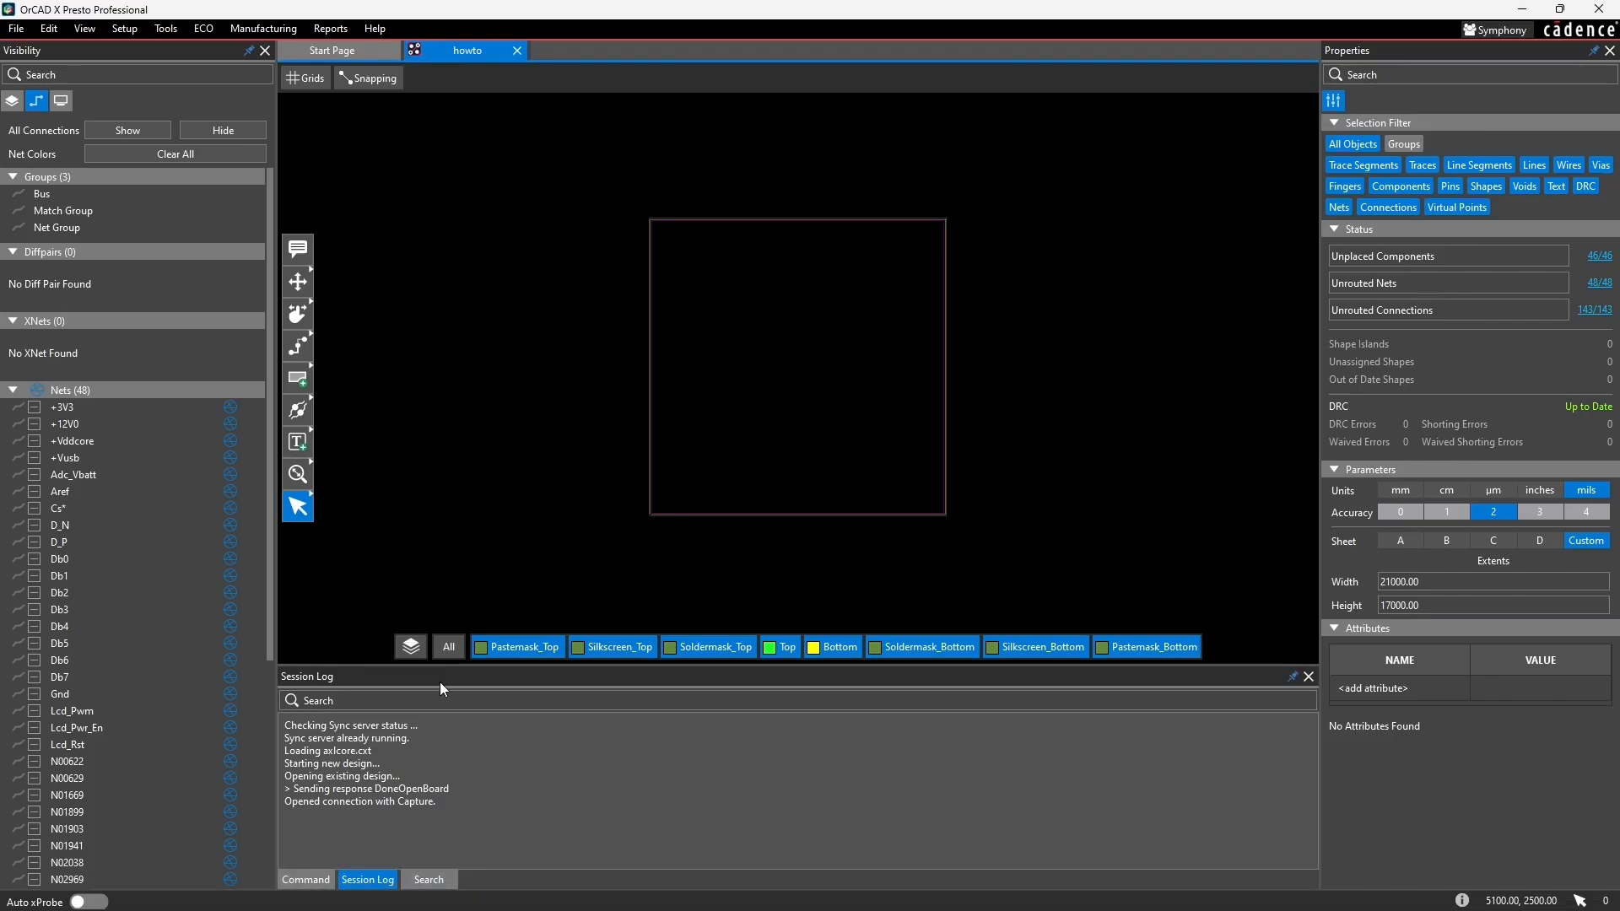
click(1598, 255)
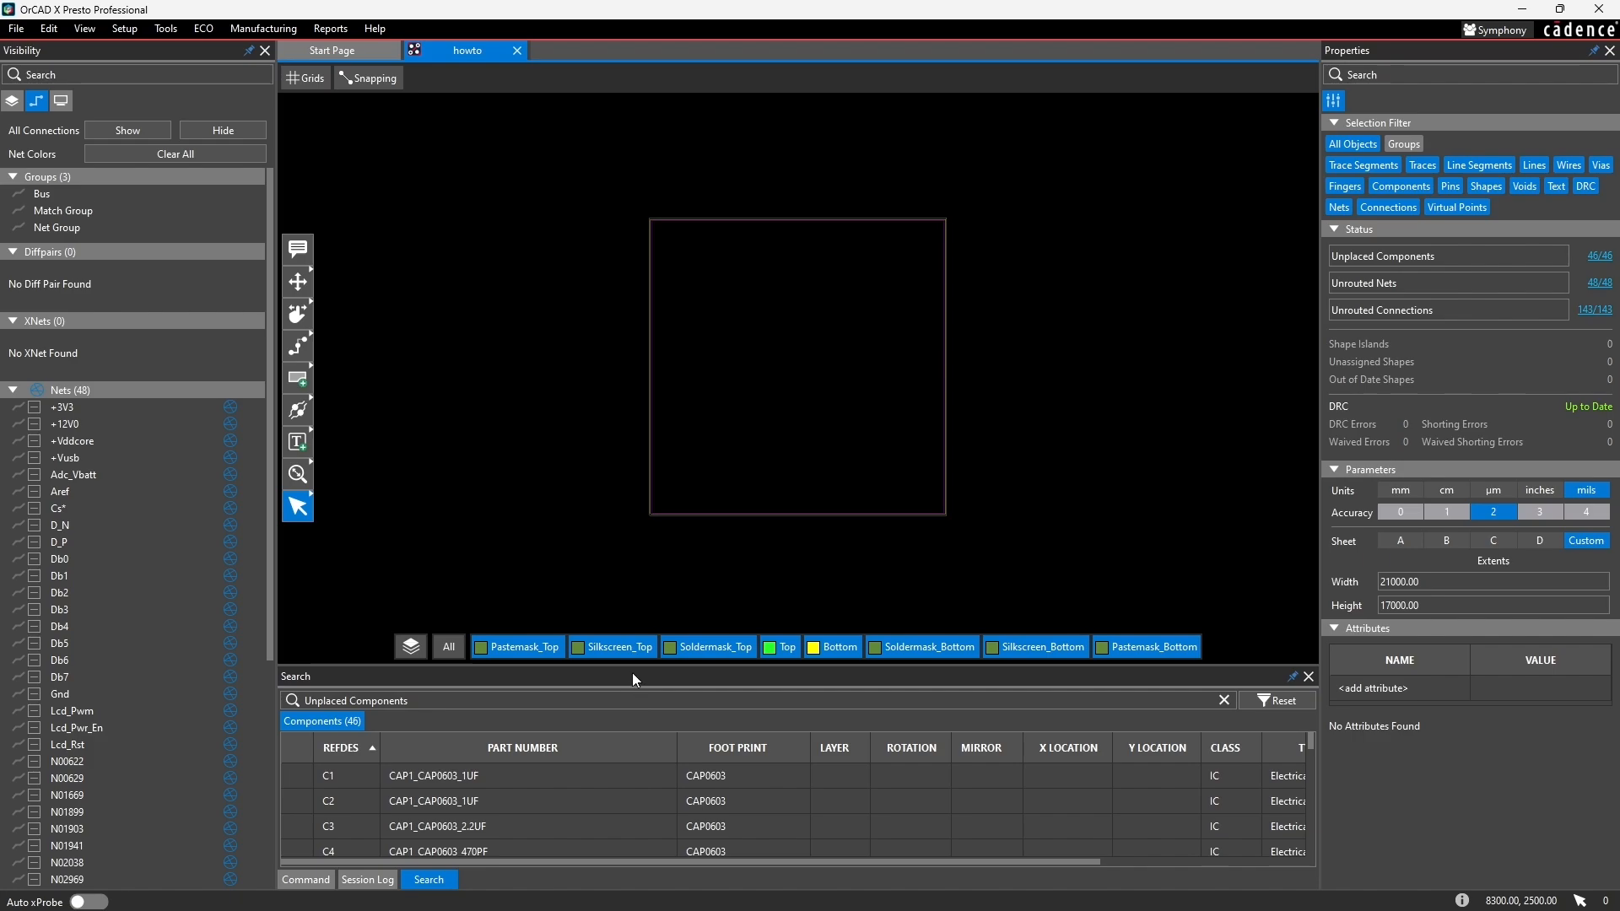
drag(631, 671, 634, 589)
scroll(518, 722, down, 1)
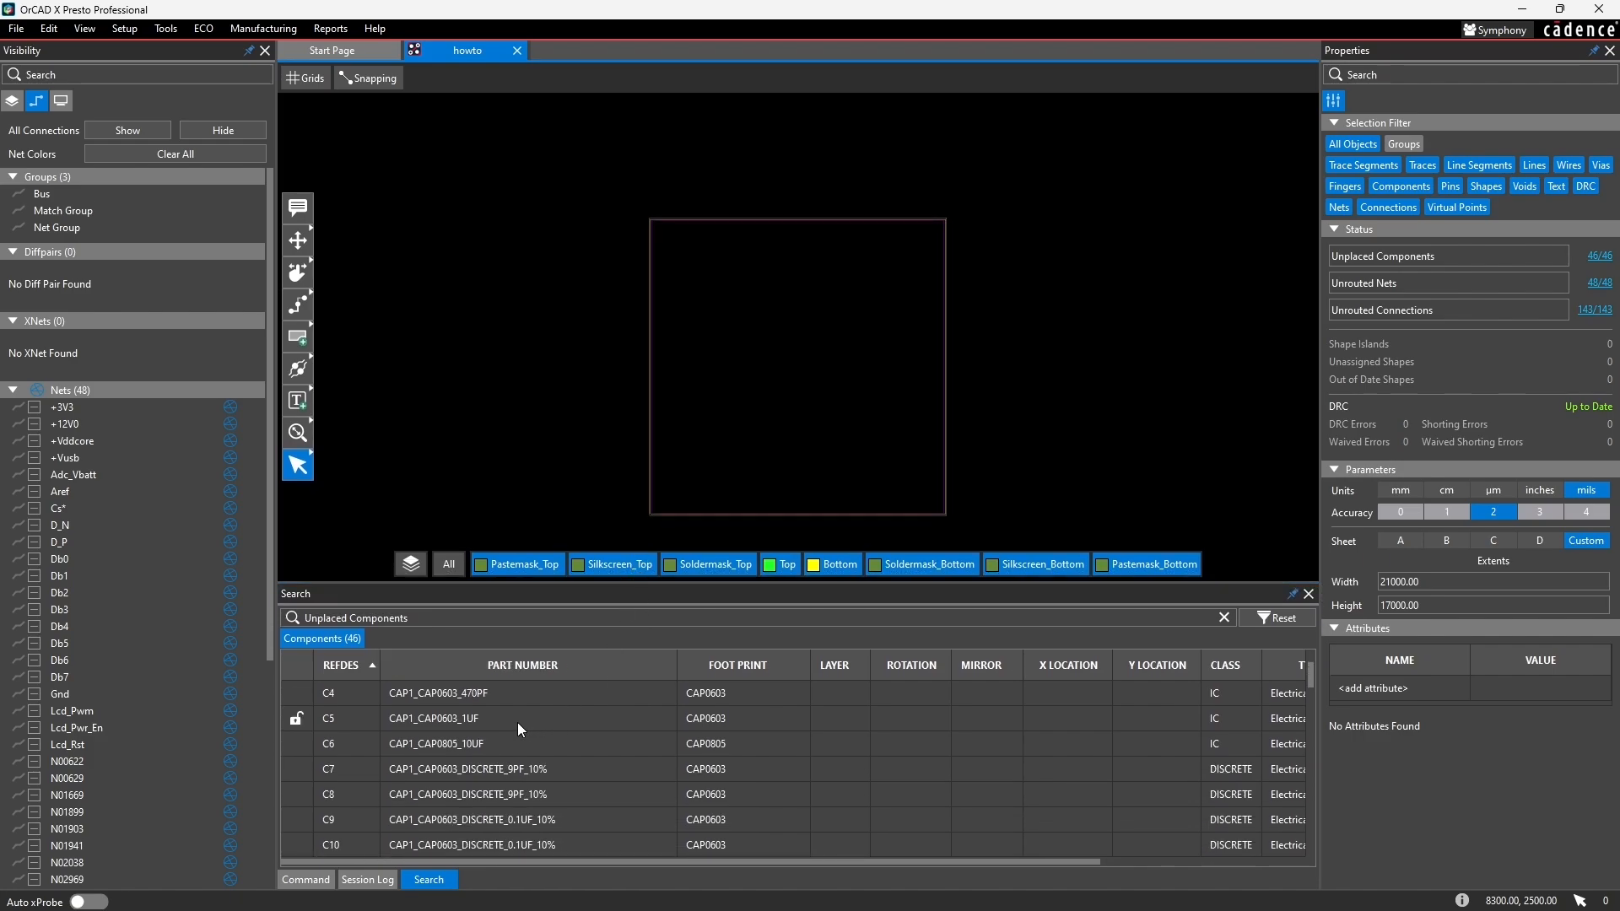
scroll(517, 724, down, 3)
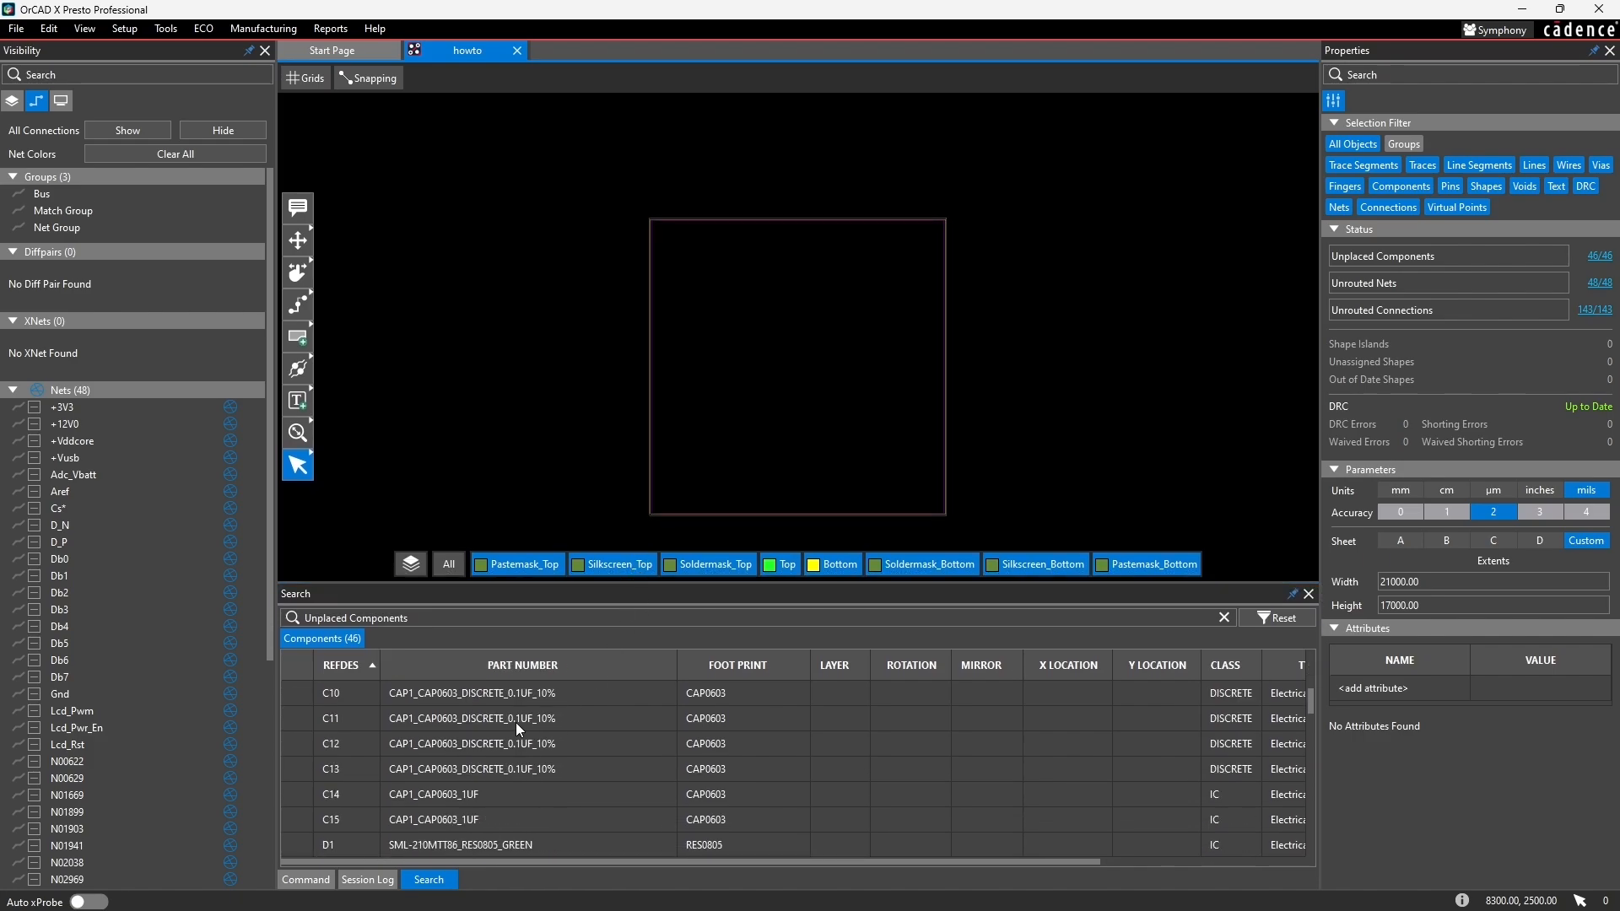
Step: Place component U4 (ATSAMD21G18A-MF) on the top layer of the board at about X 10150, Y 8950 mils
click(302, 242)
click(363, 211)
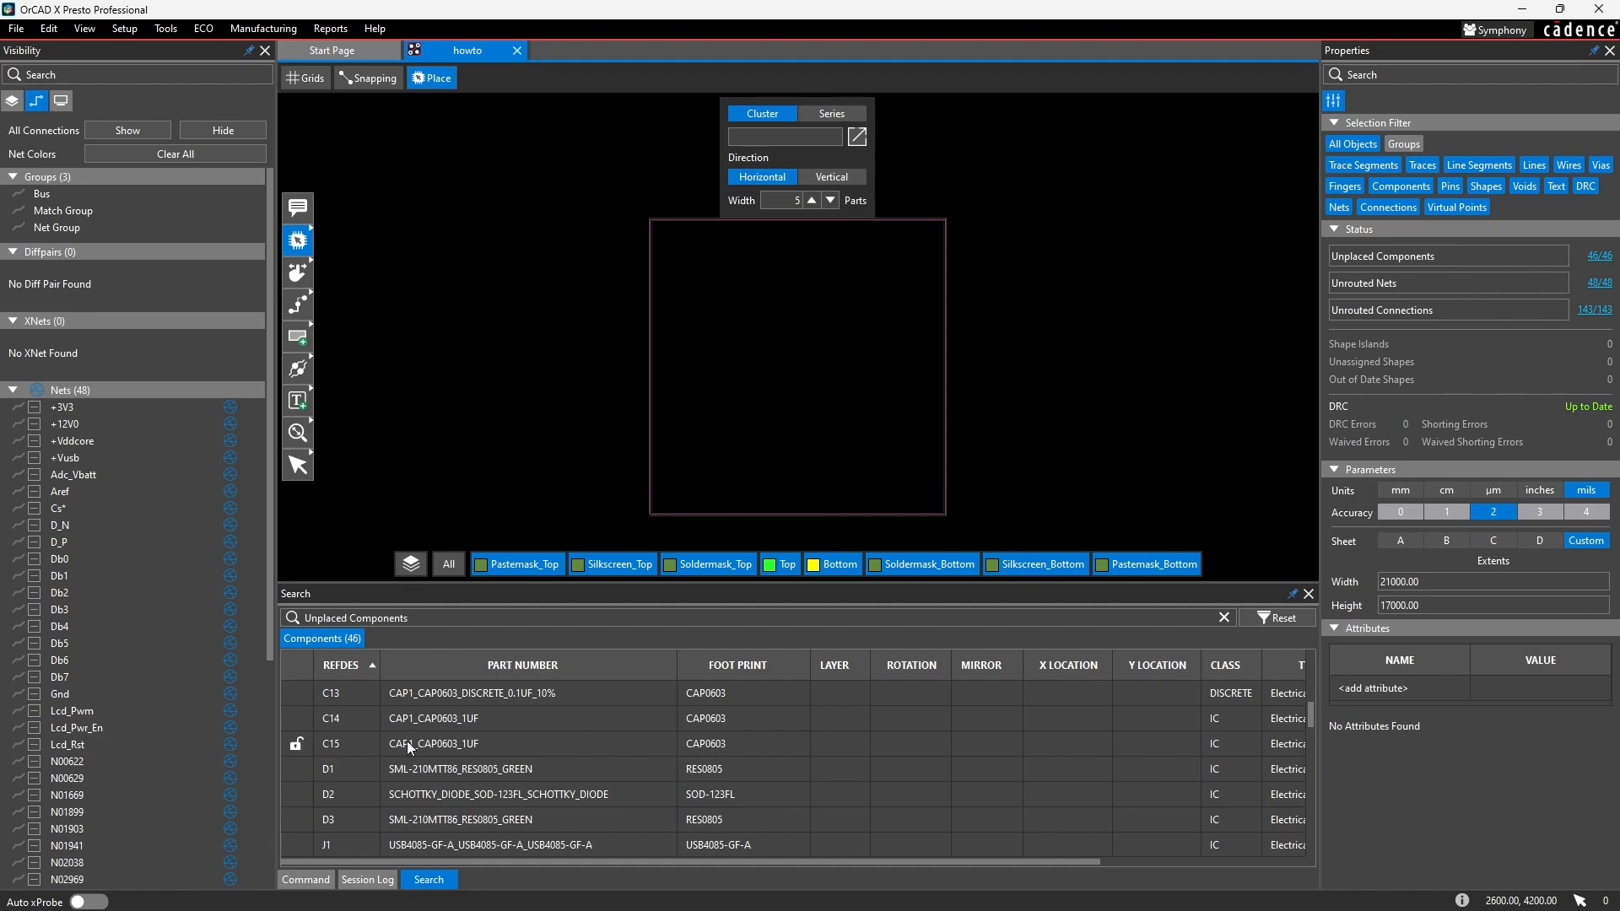
scroll(413, 769, down, 5)
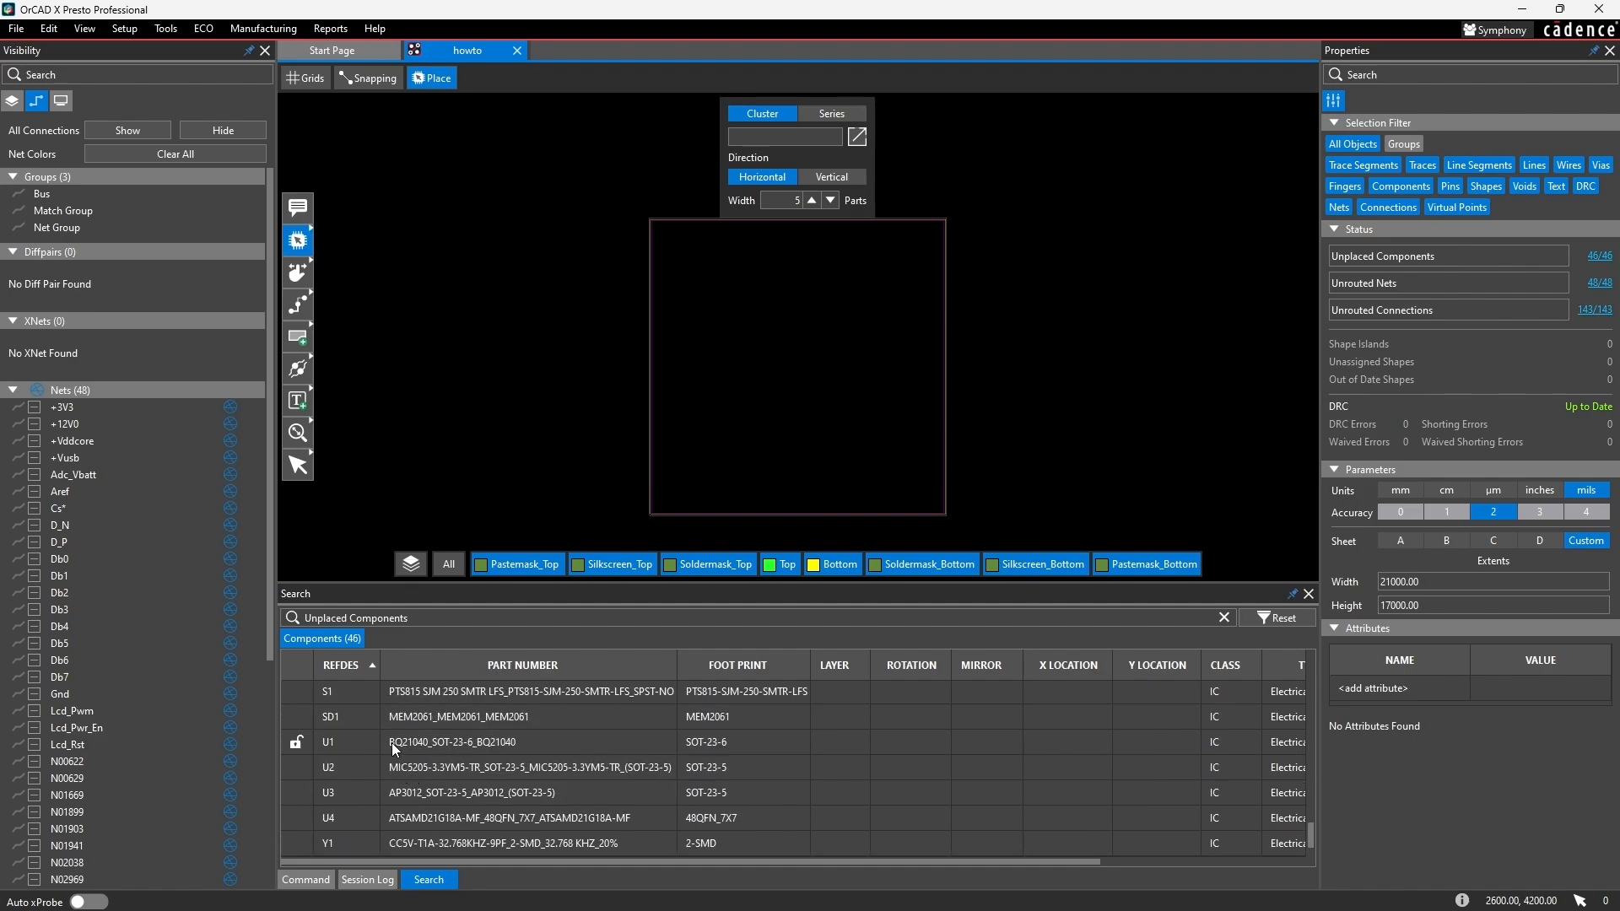
click(406, 818)
scroll(698, 327, up, 3)
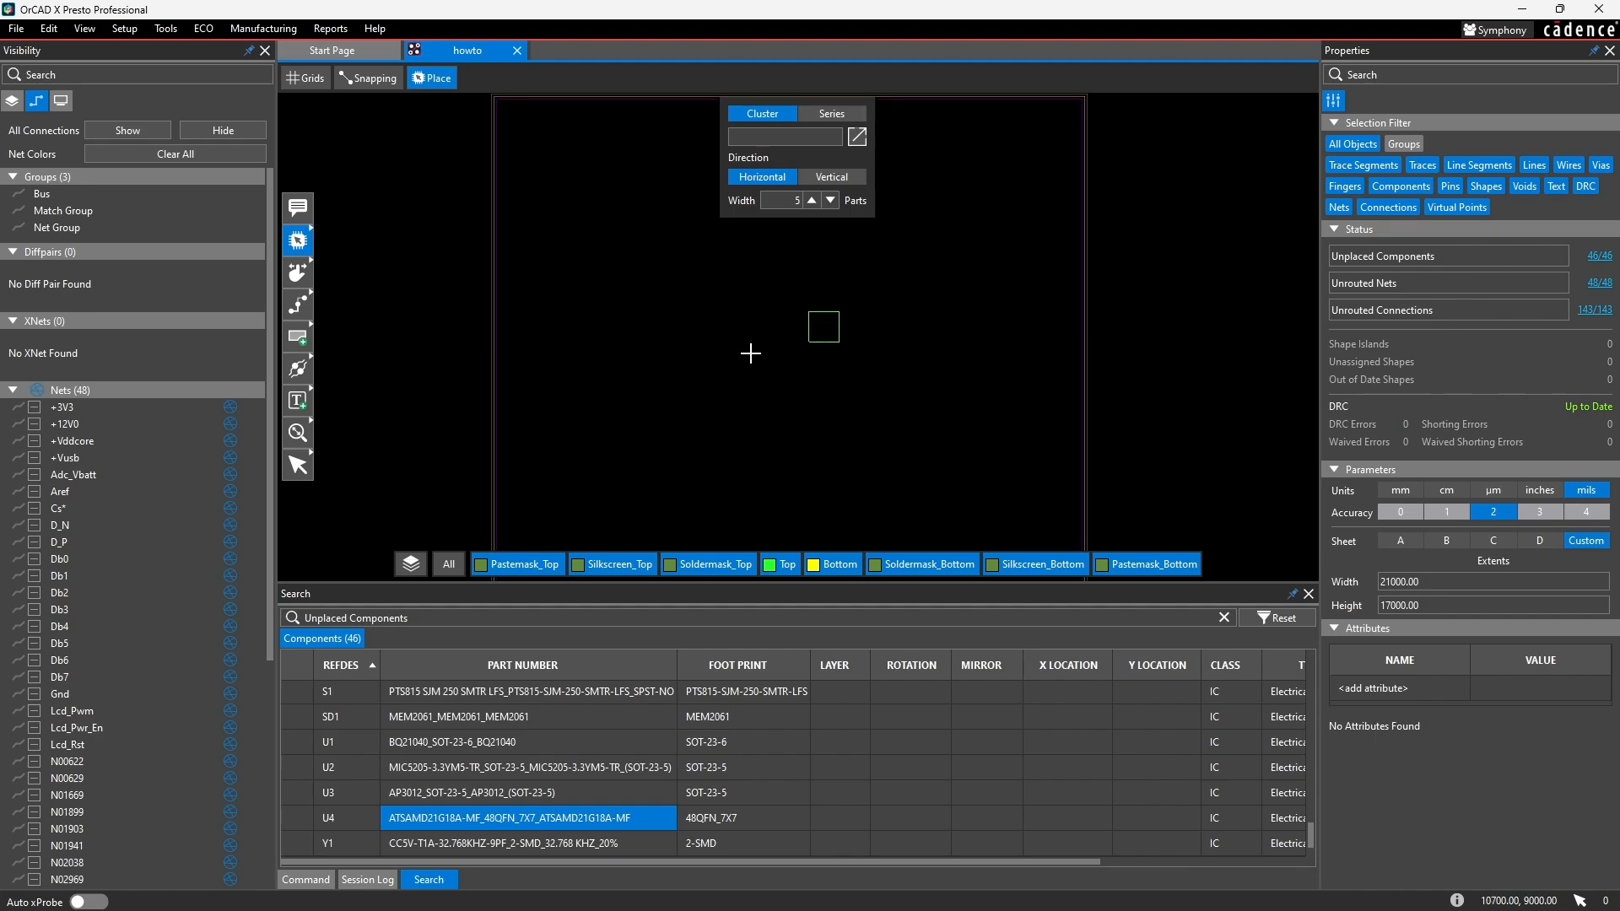
click(730, 368)
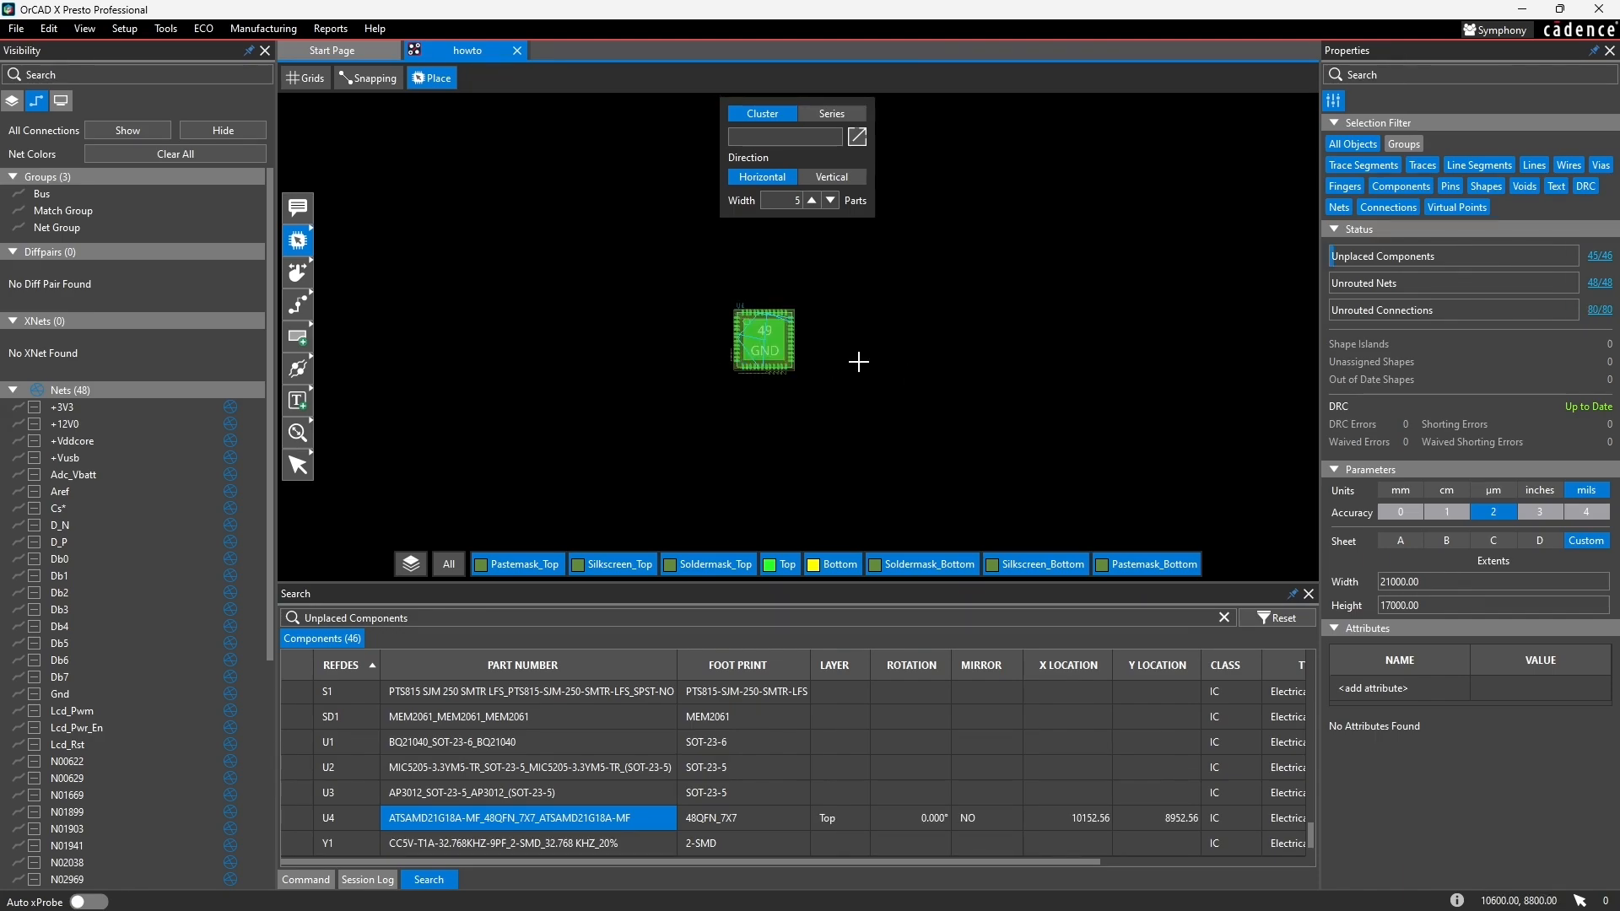
Step: Examine the pin numbers and net names on U4's pads and close the layout editor
scroll(857, 362, up, 4)
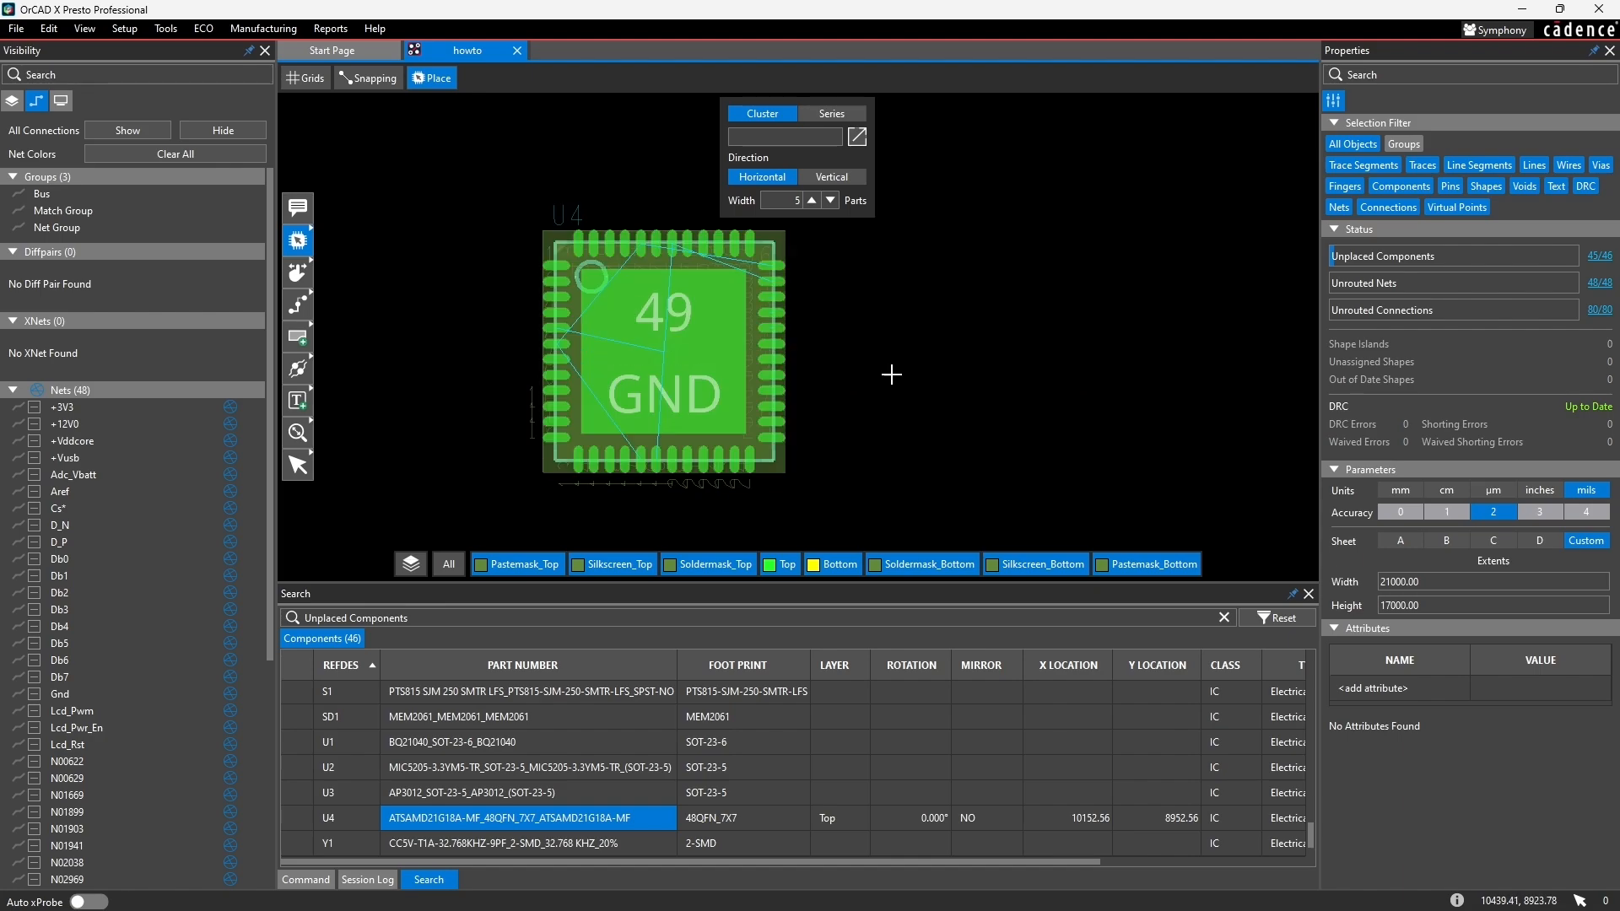
scroll(842, 348, up, 2)
scroll(745, 349, up, 4)
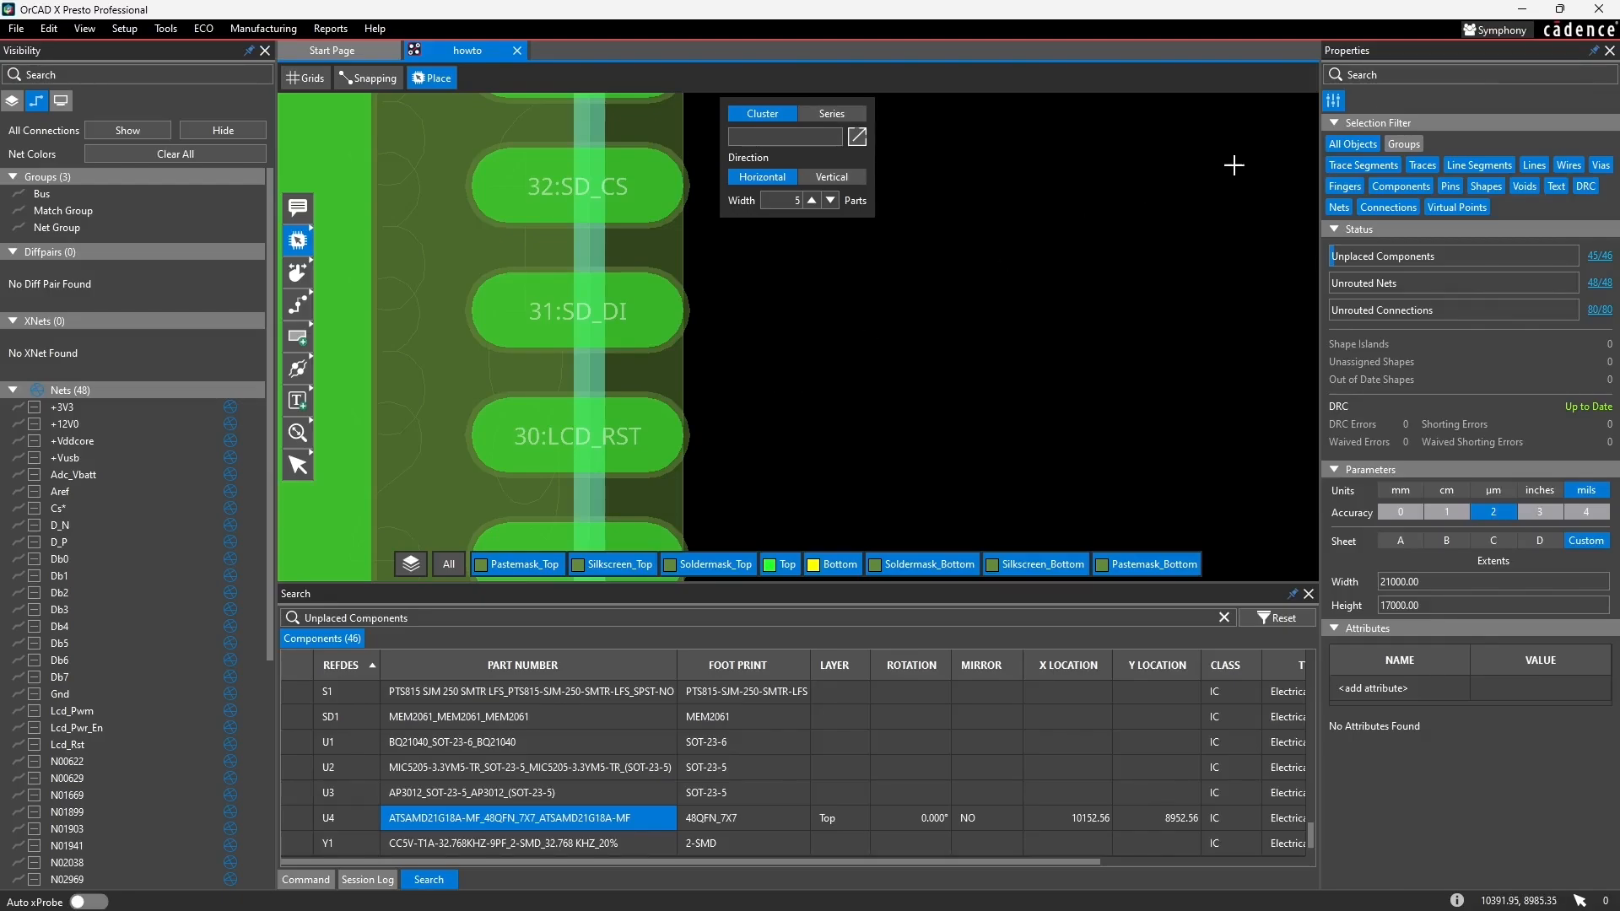
click(1598, 8)
click(829, 499)
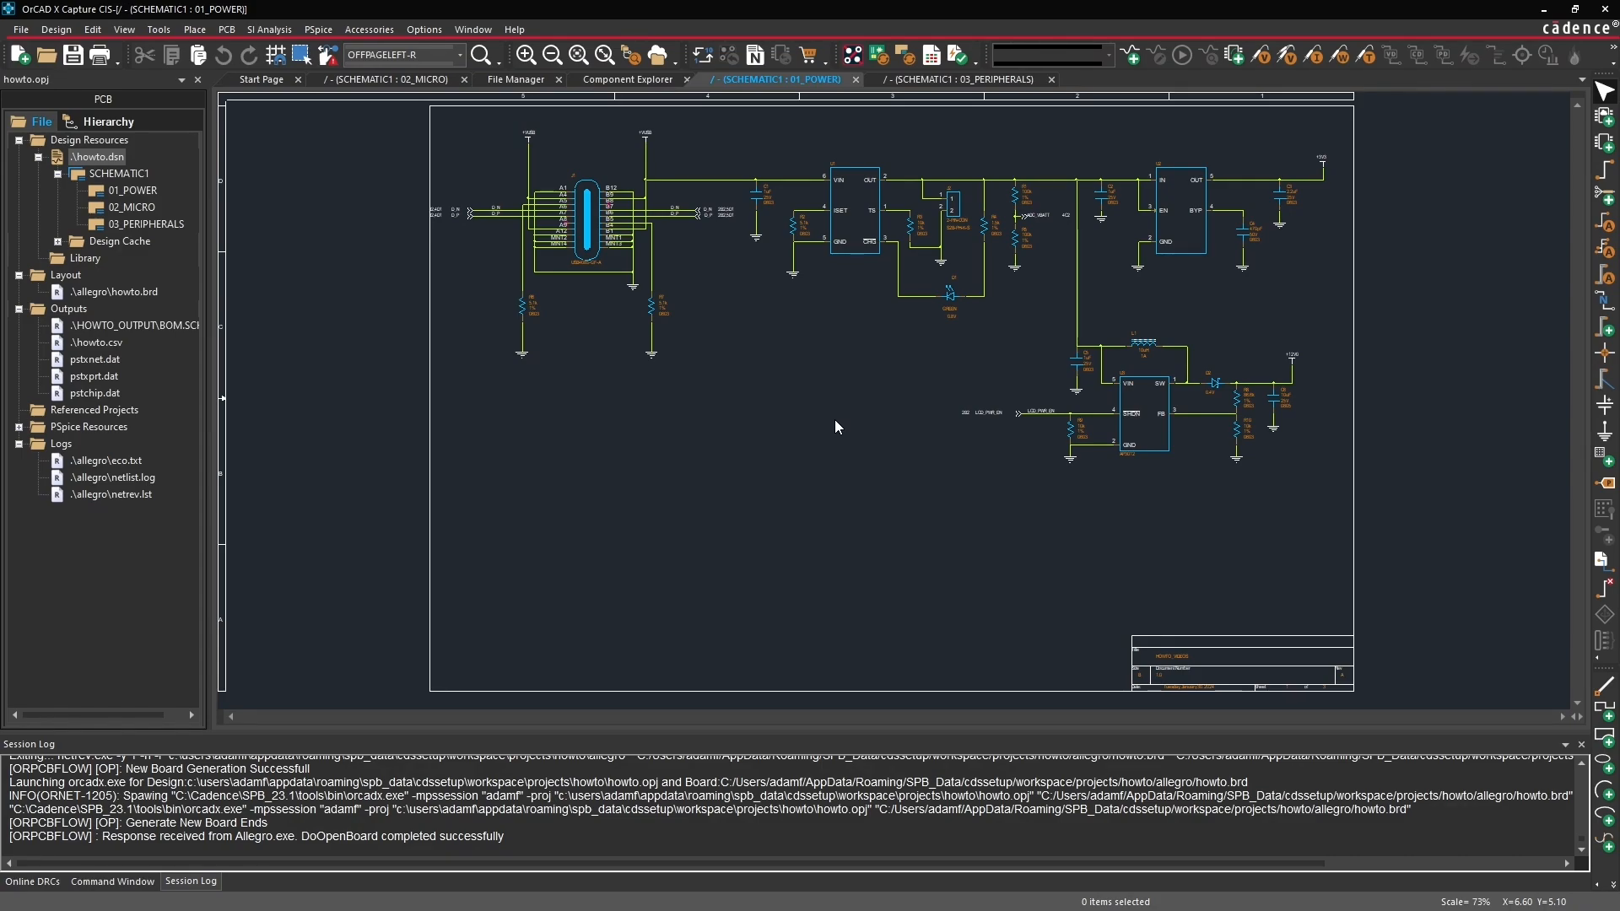
Step: Review the Create Netlist options for the PCB, EDIF 2 0 0, SPICE, Verilog and VHDL formats without generating a netlist
click(159, 30)
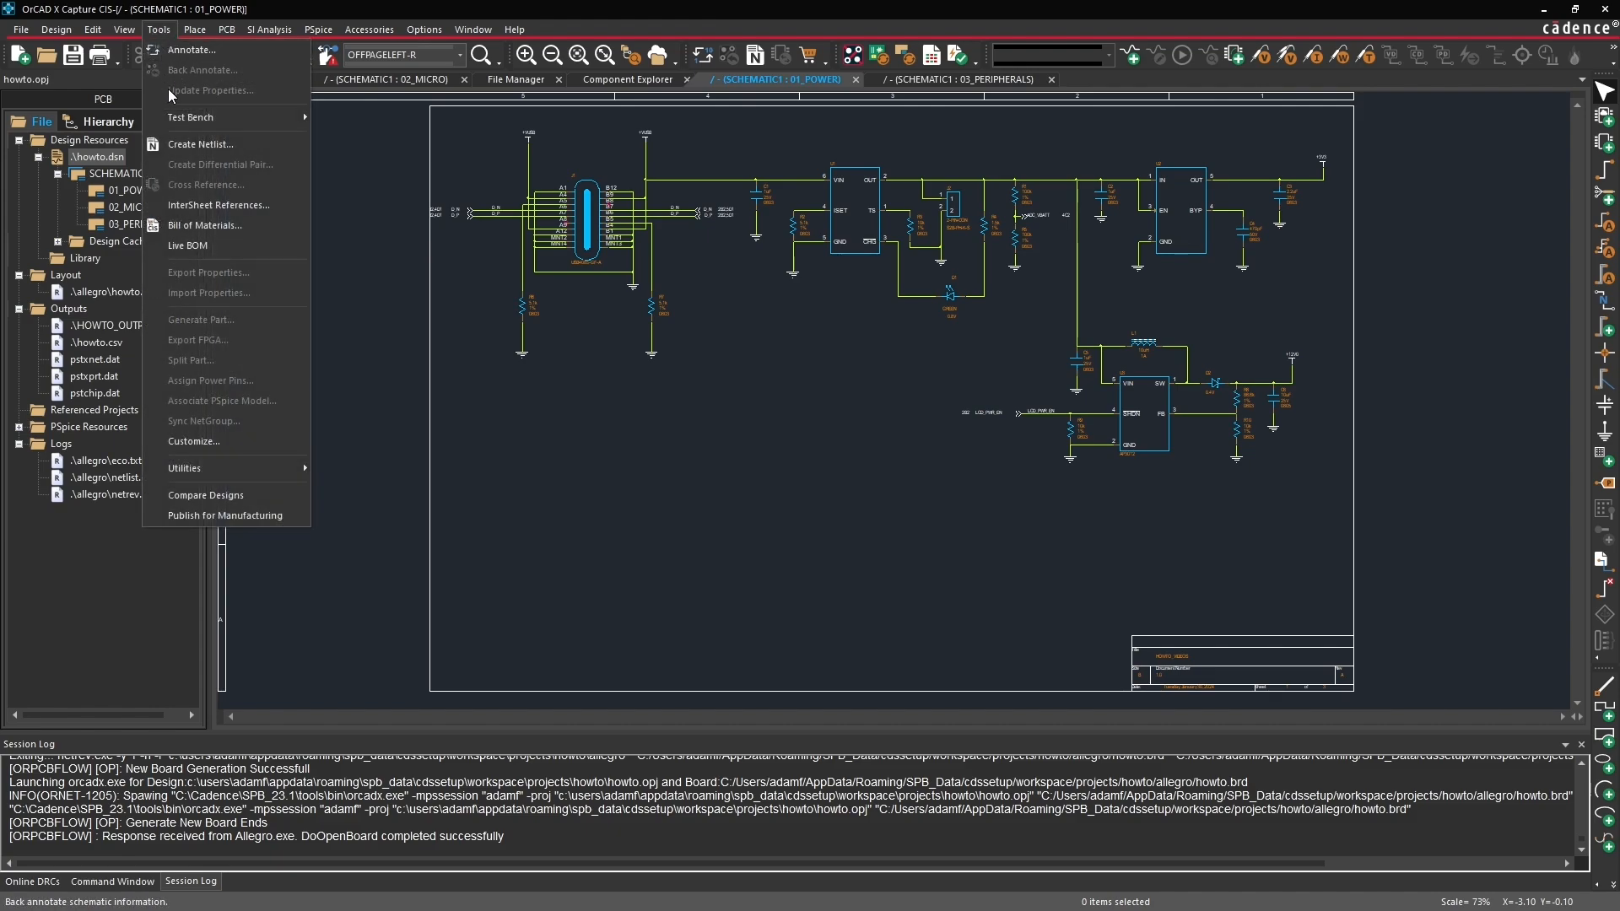
click(175, 147)
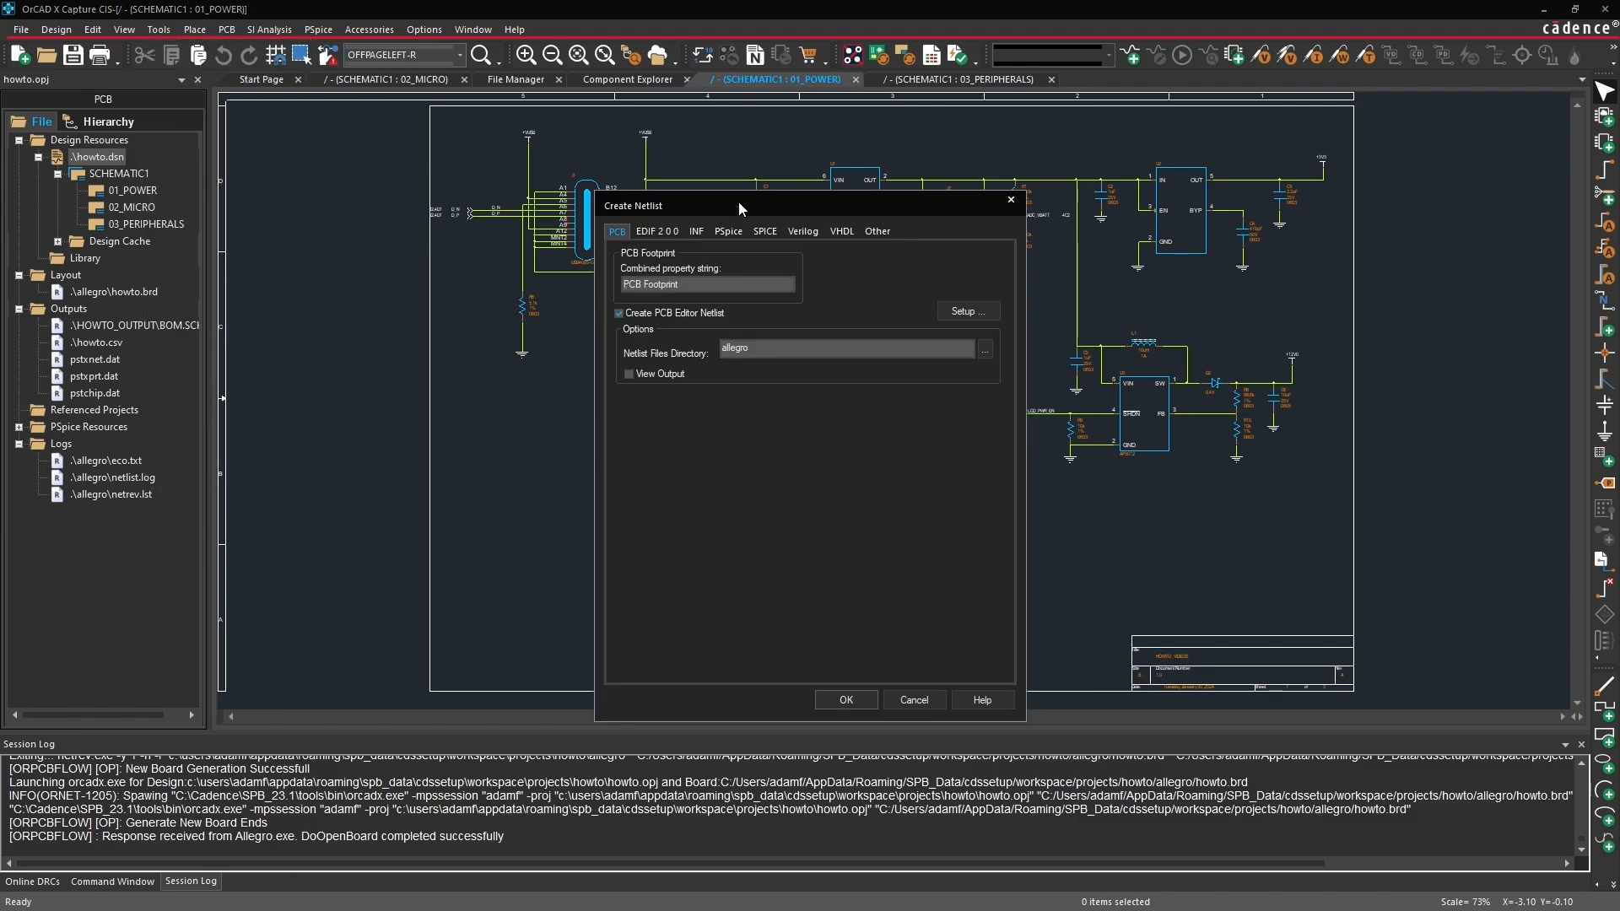
drag(738, 201, 712, 142)
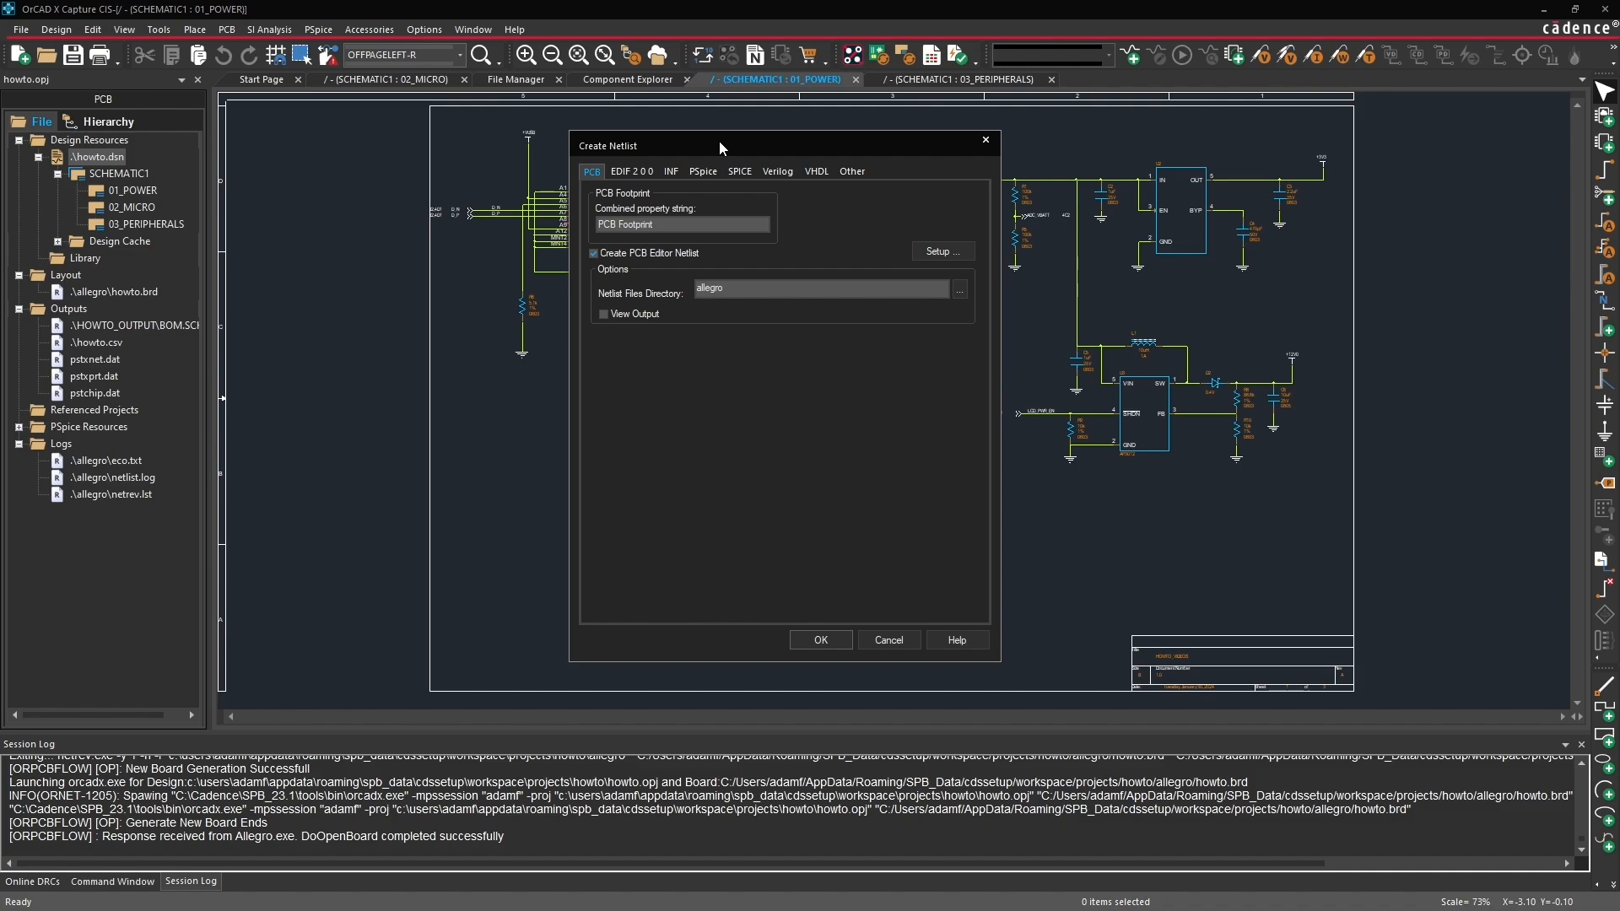
click(633, 171)
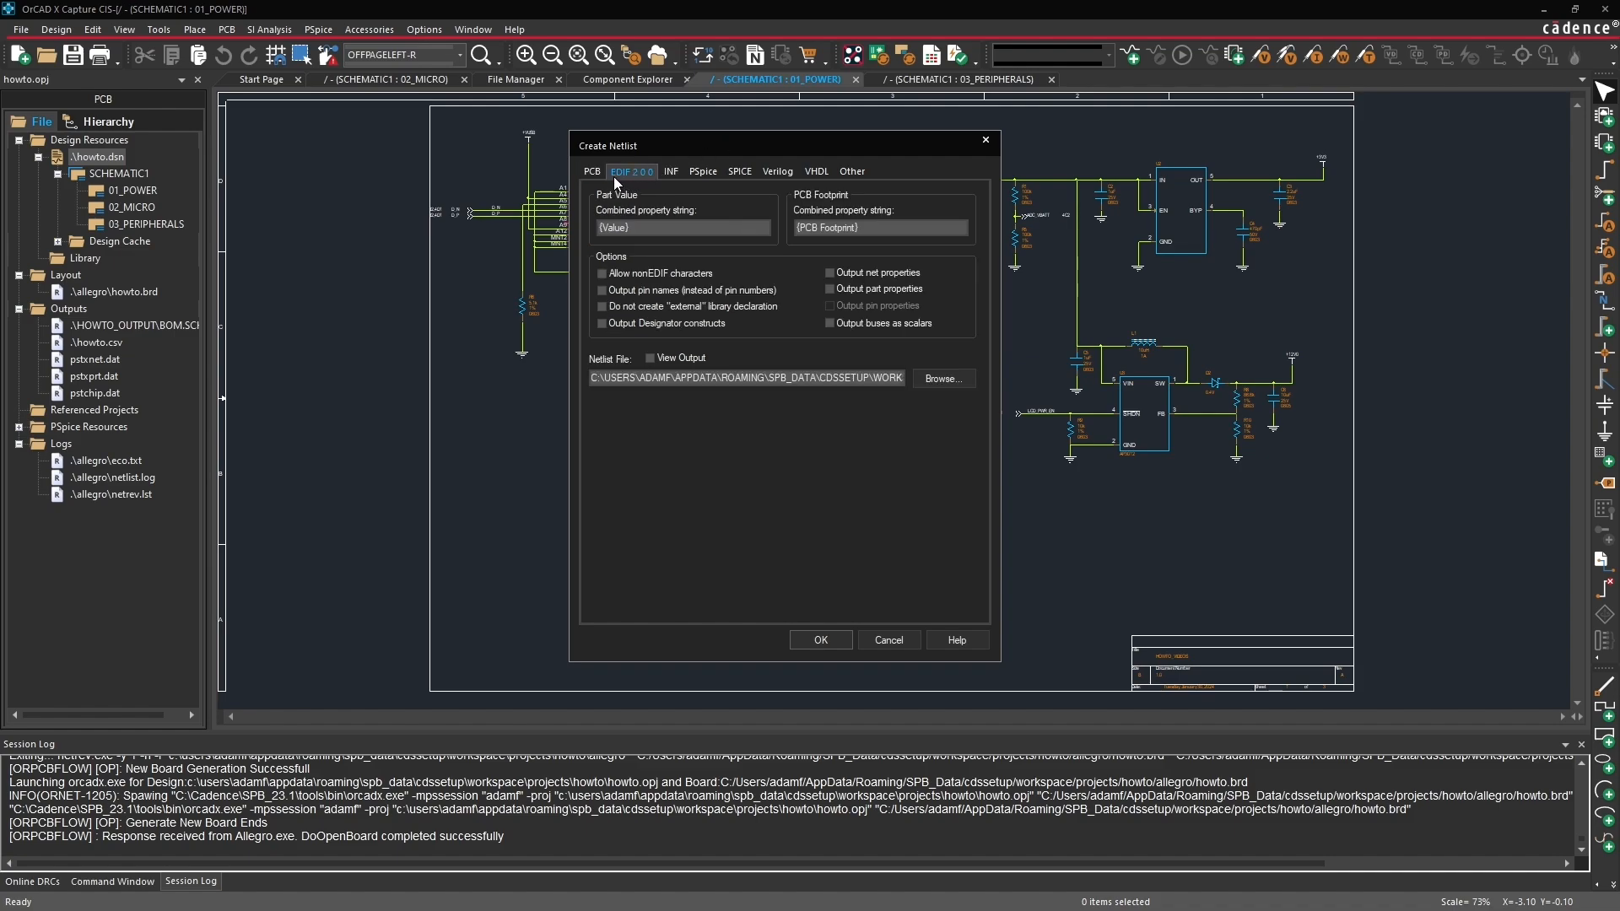
click(742, 174)
click(776, 171)
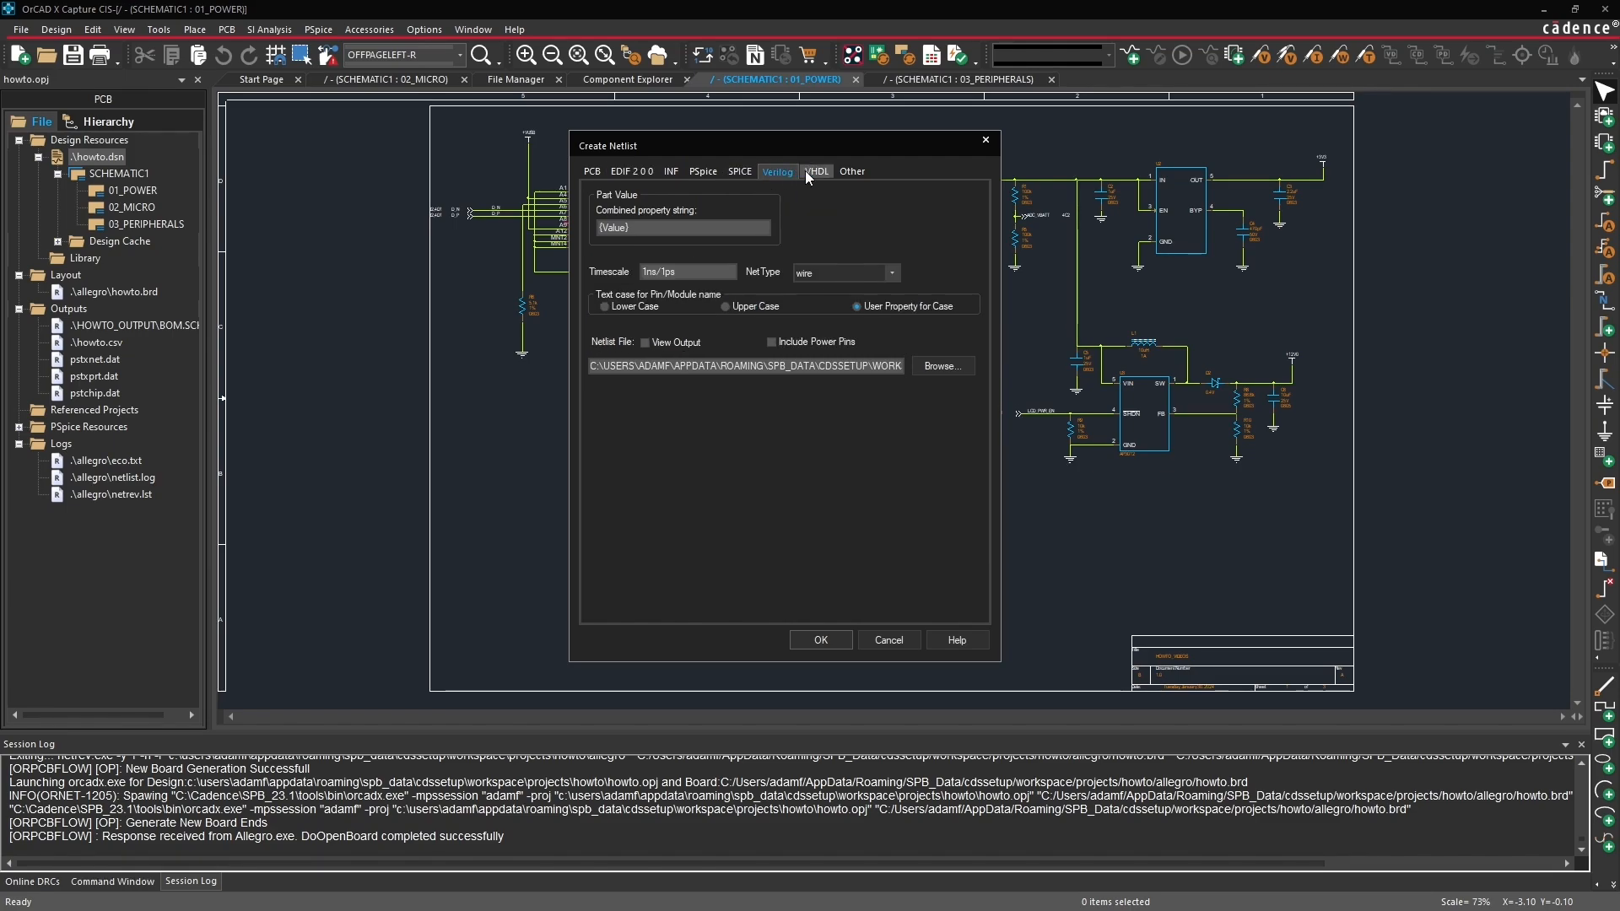
click(814, 172)
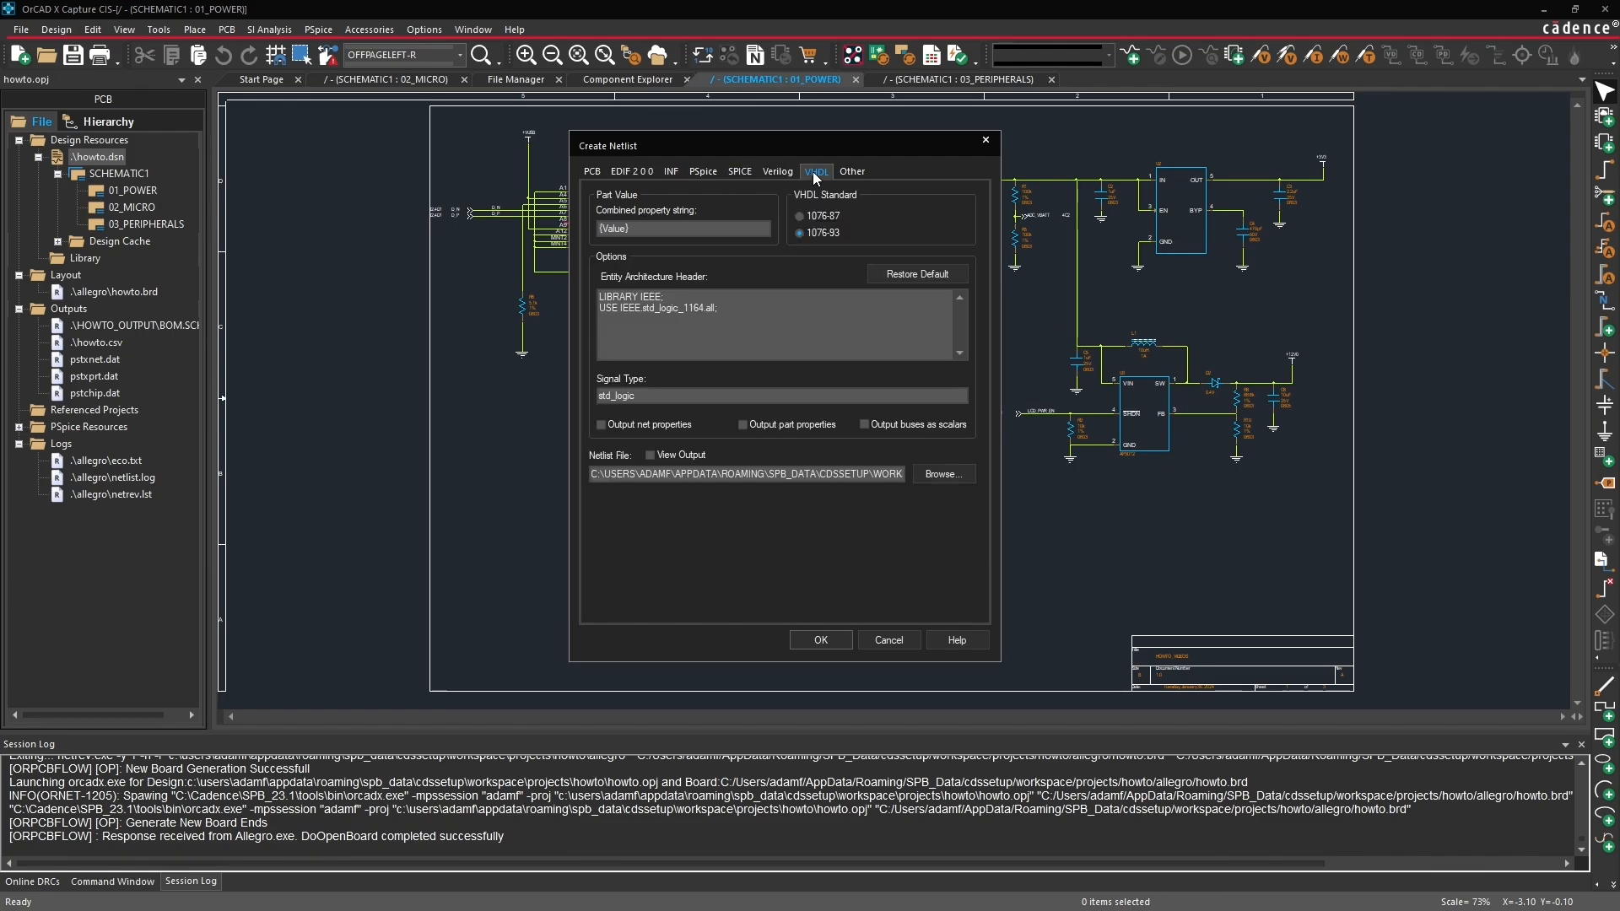
click(877, 645)
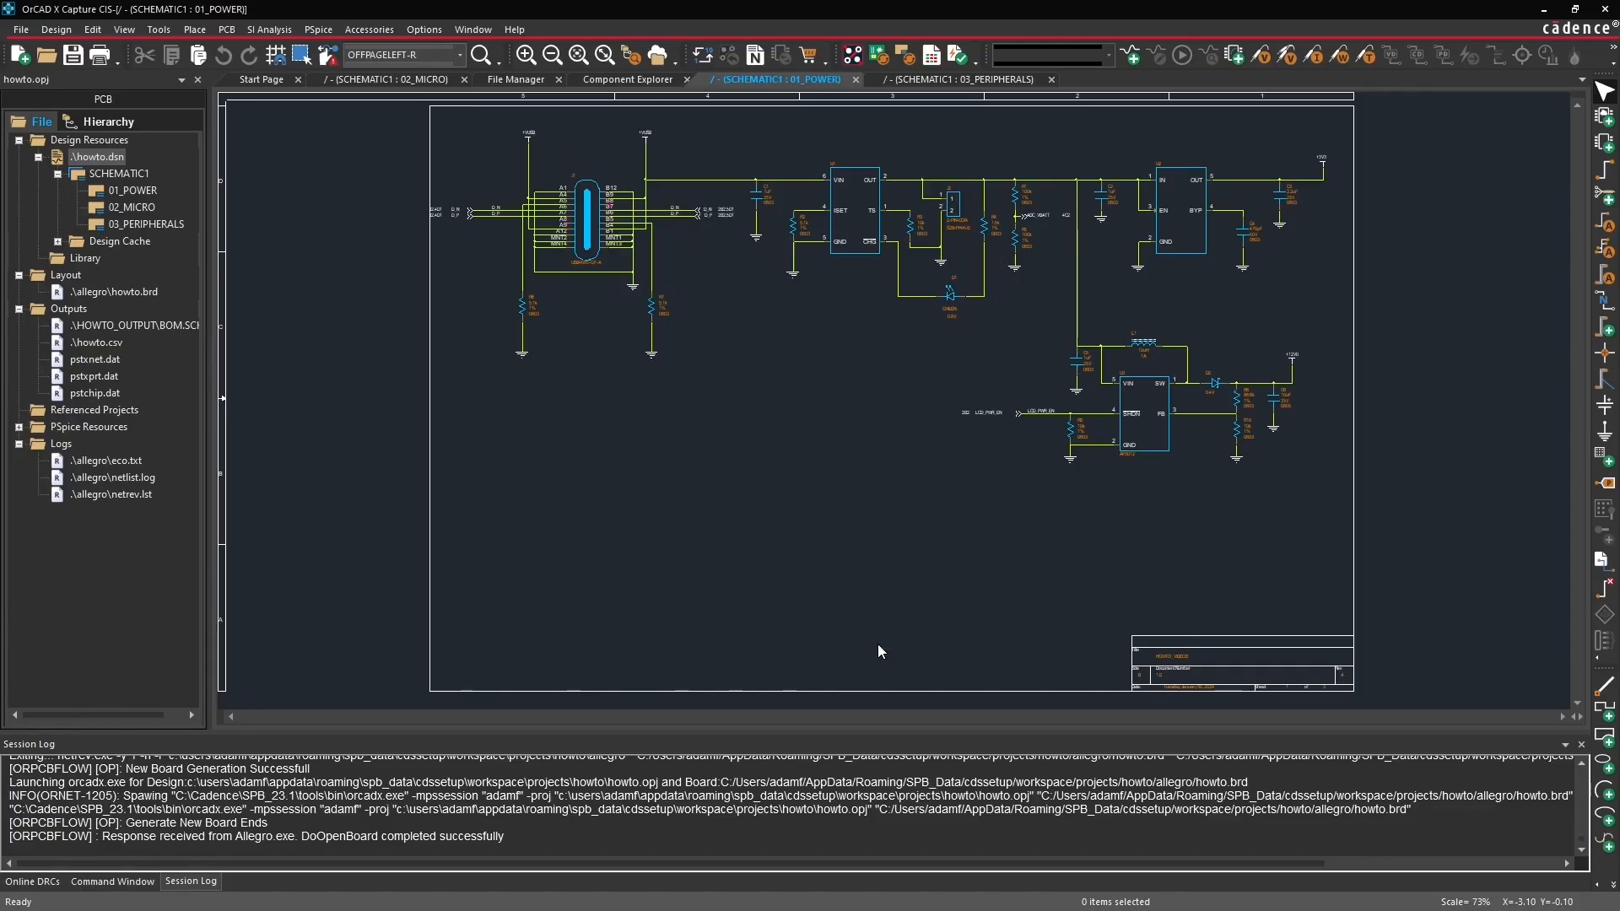